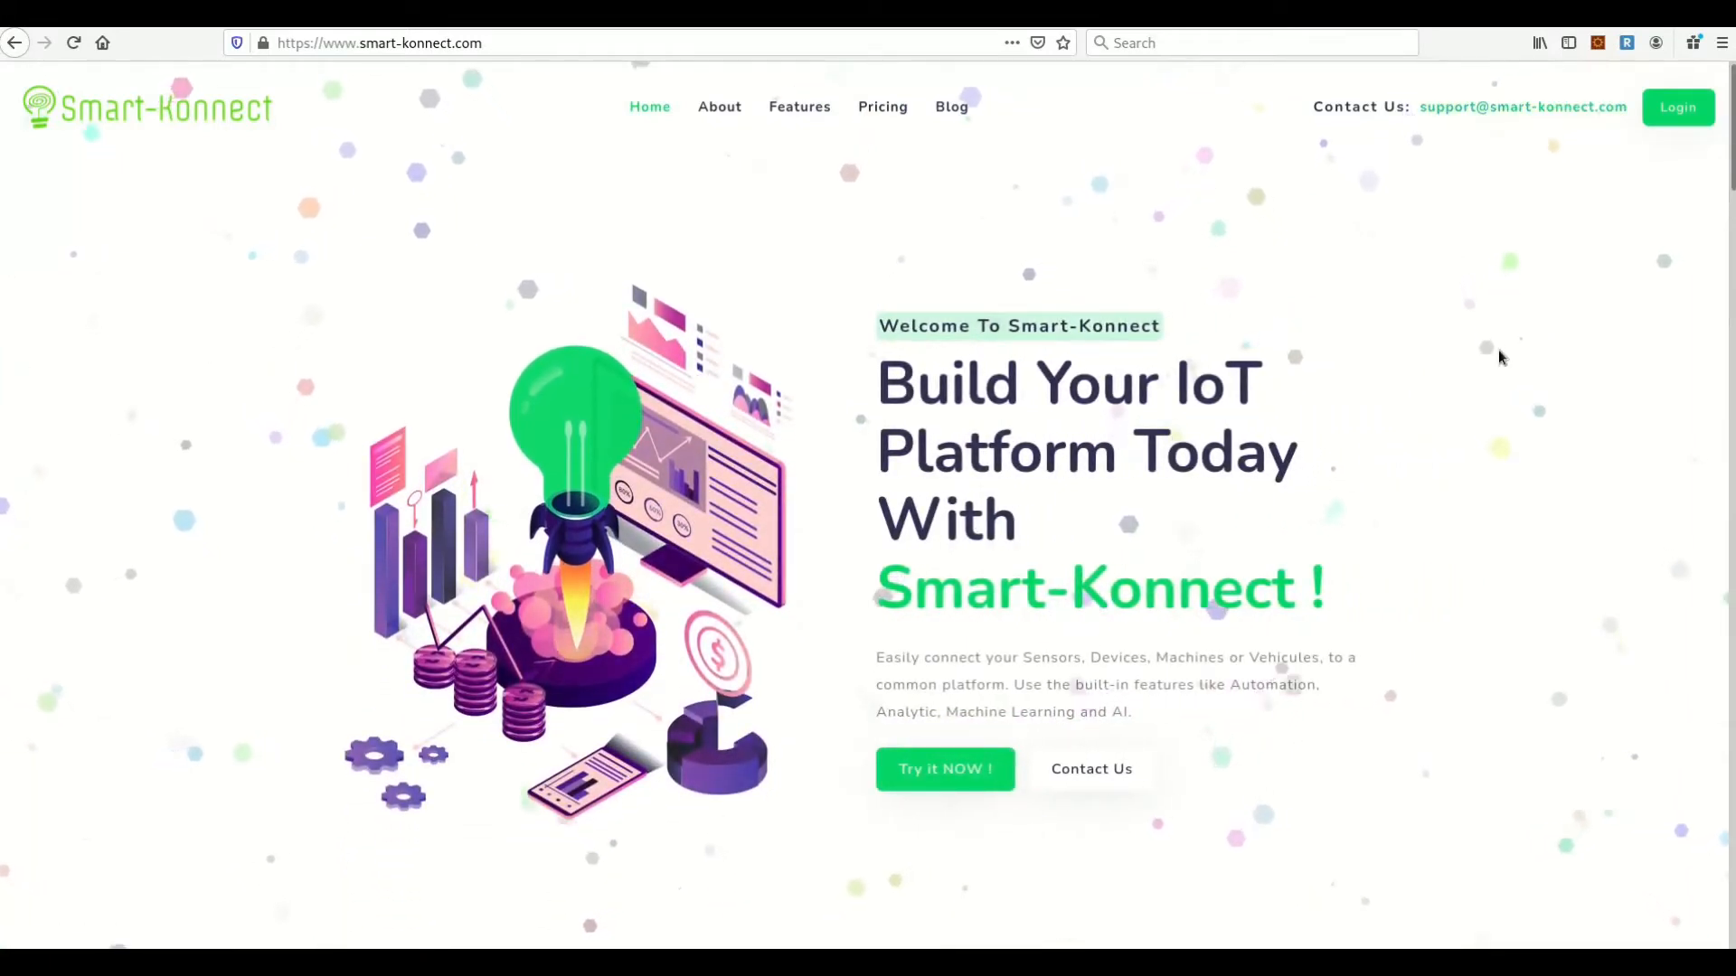
- Log in to the Smart-Konnect portal from its website and launch the Konnected Center app
scroll(1499, 357, down, 5)
scroll(1499, 356, down, 9)
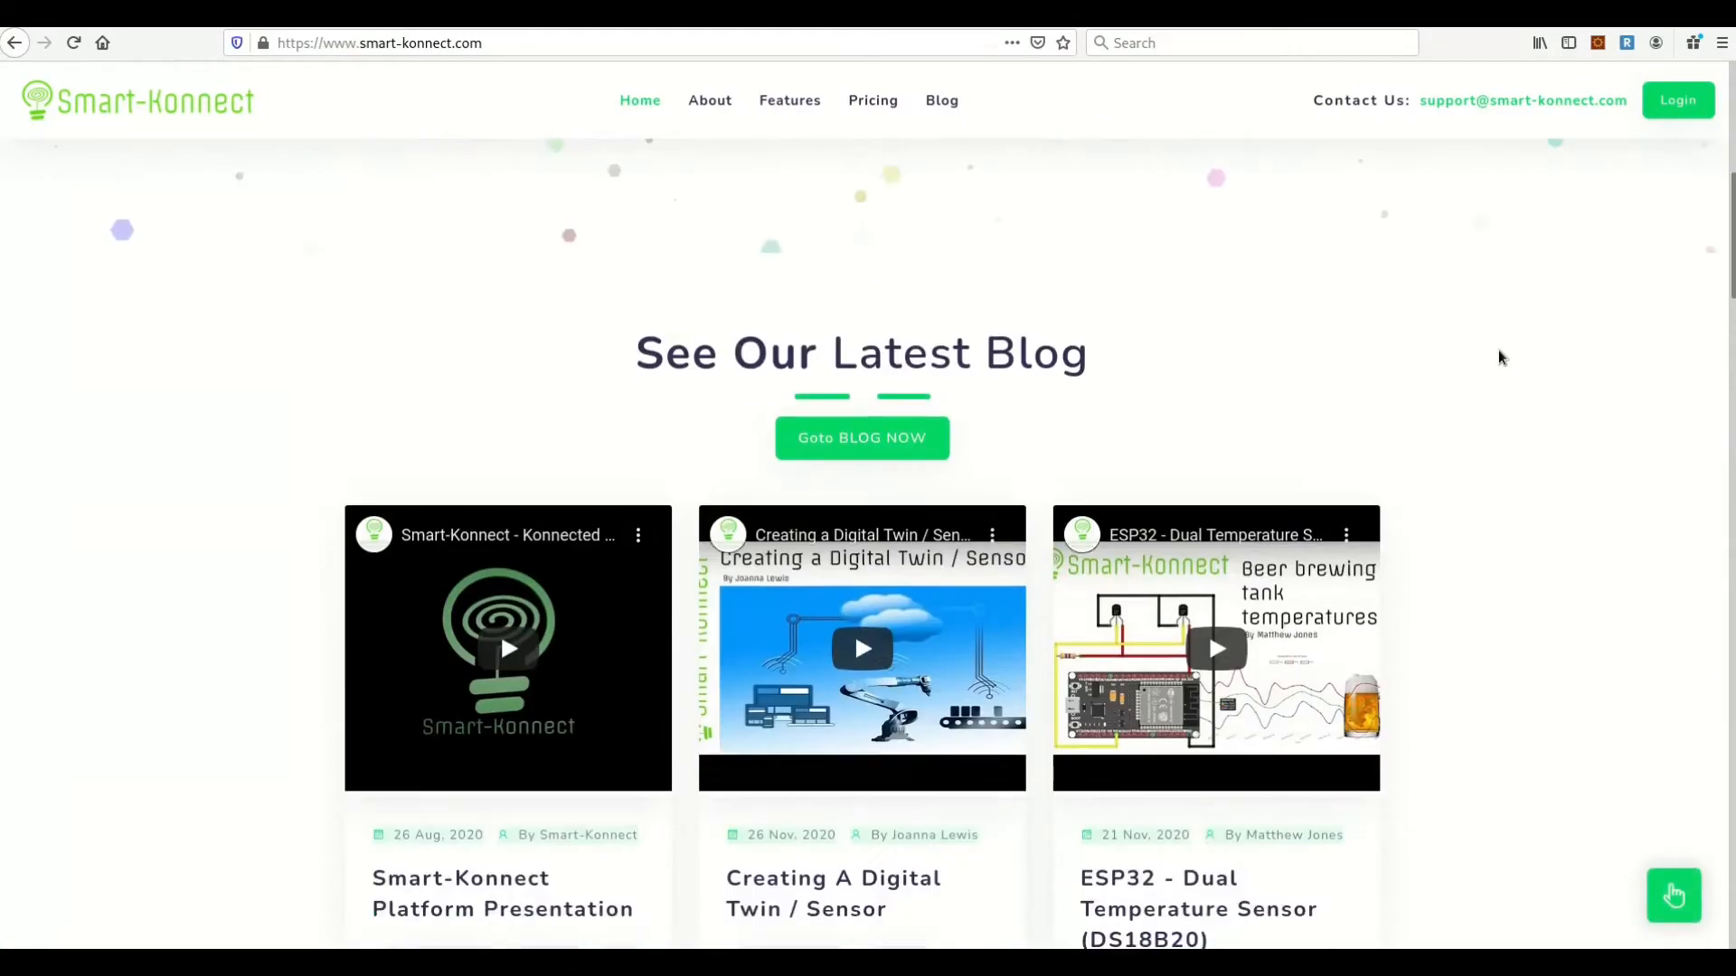
scroll(1499, 357, down, 13)
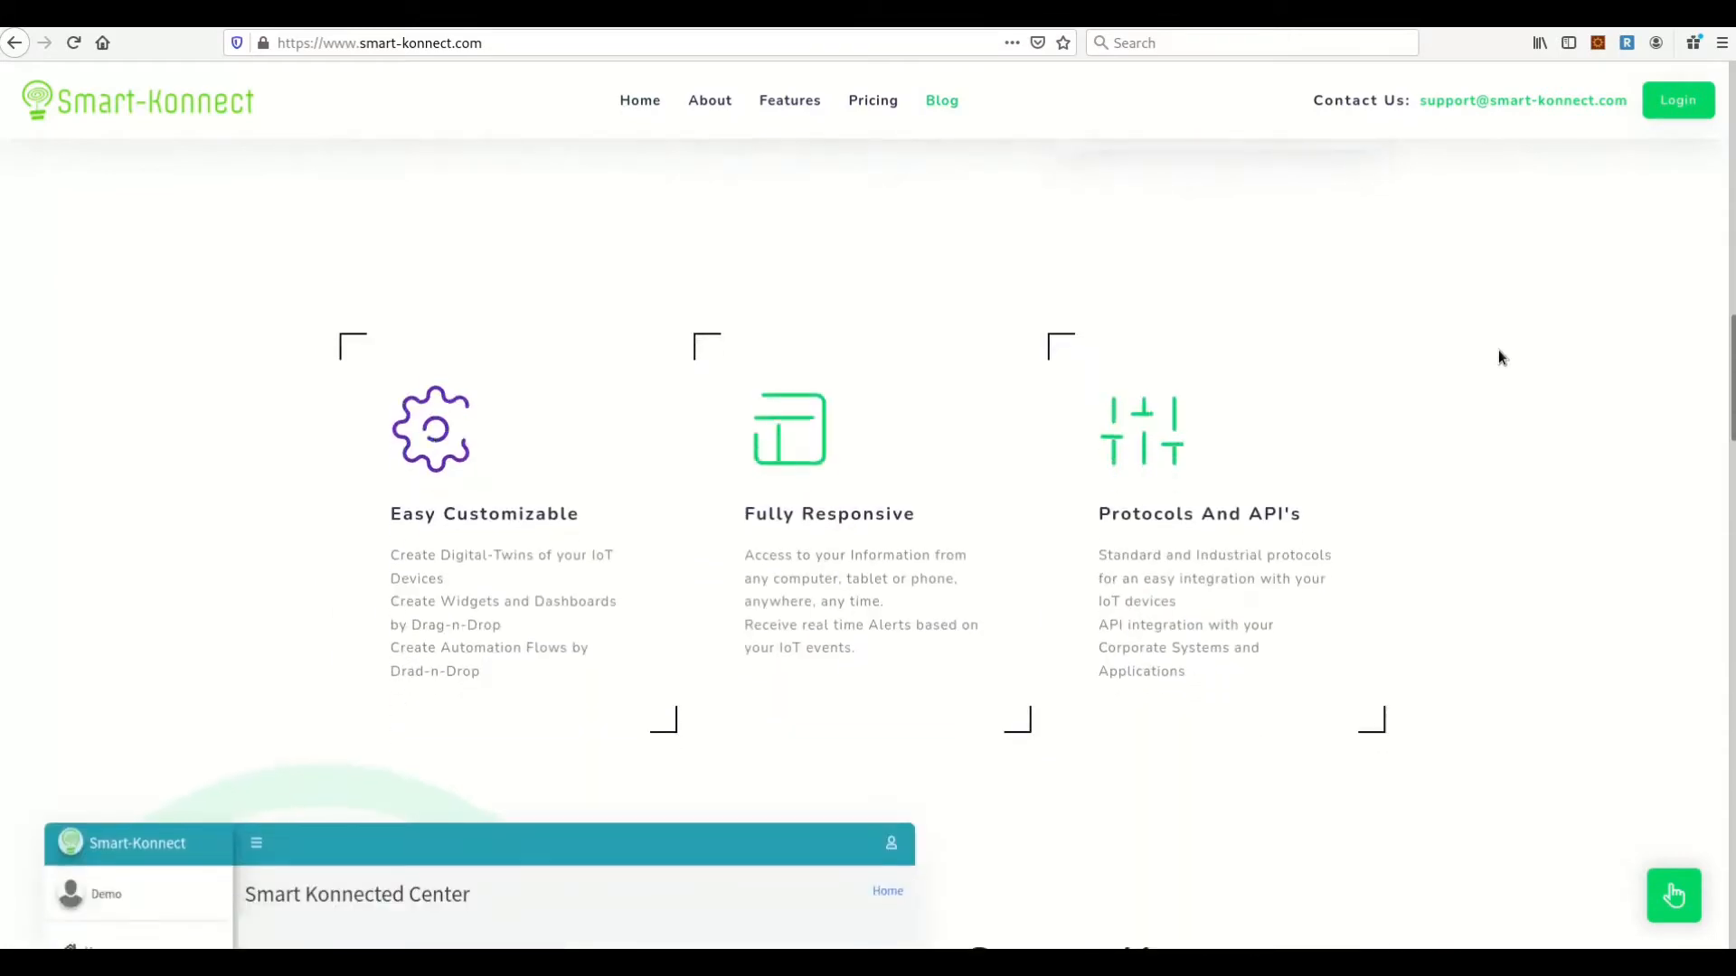
scroll(1499, 357, down, 10)
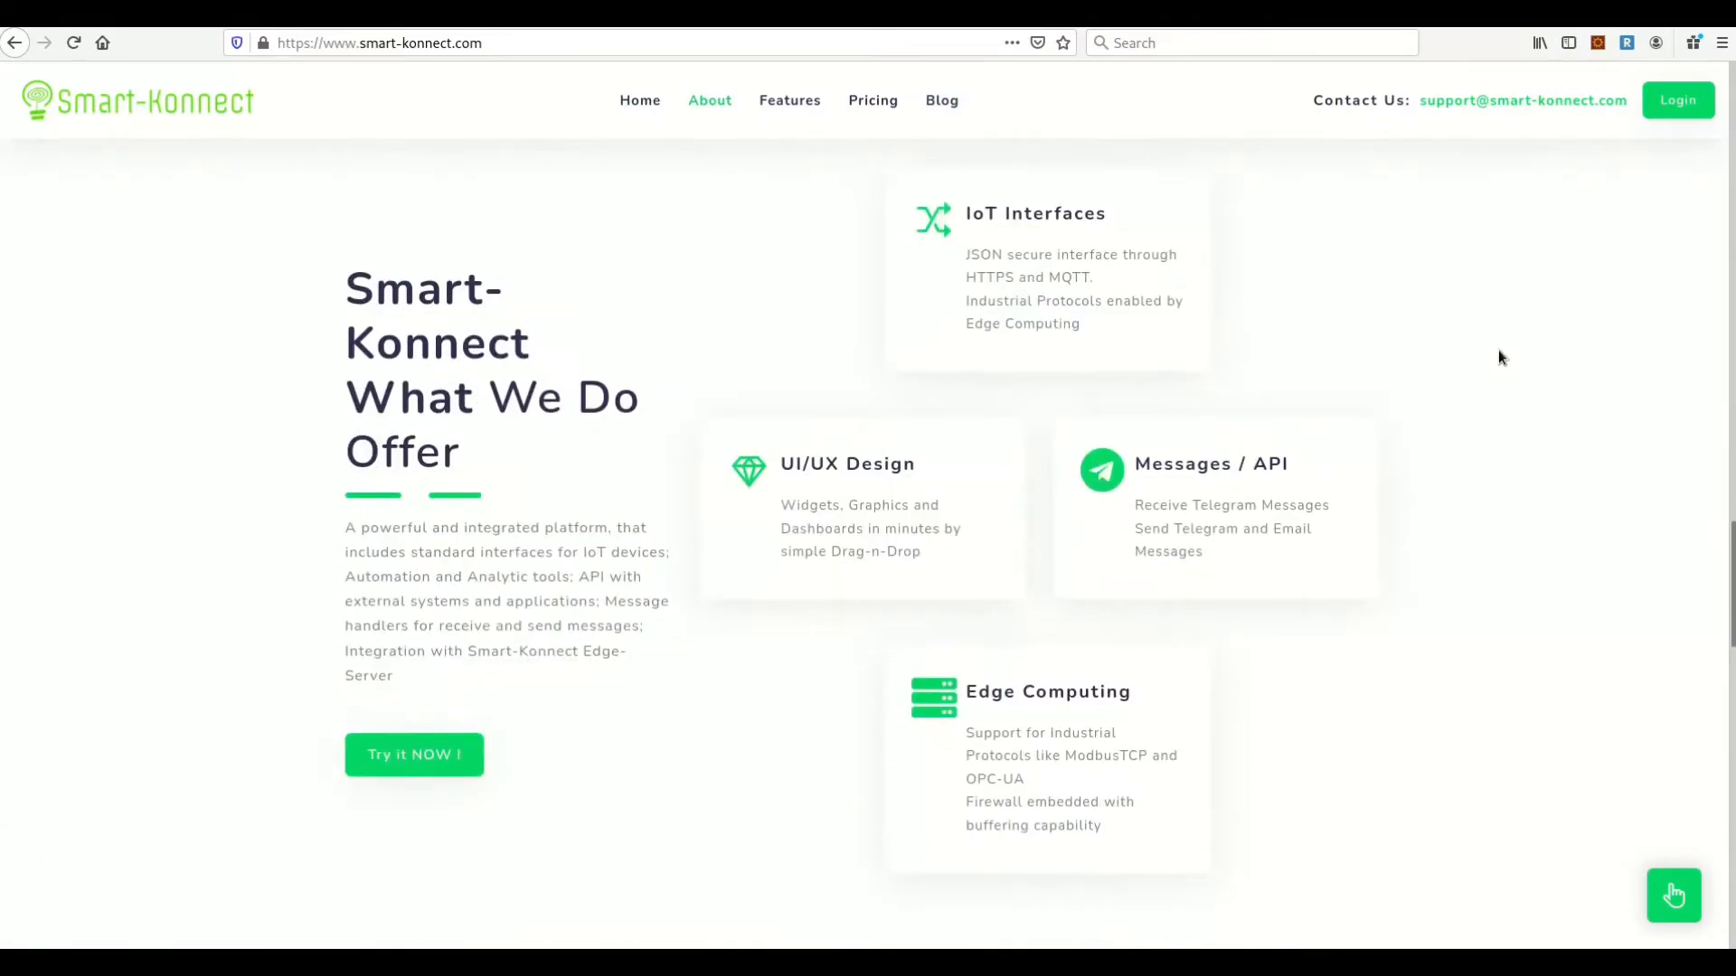
scroll(1498, 357, down, 3)
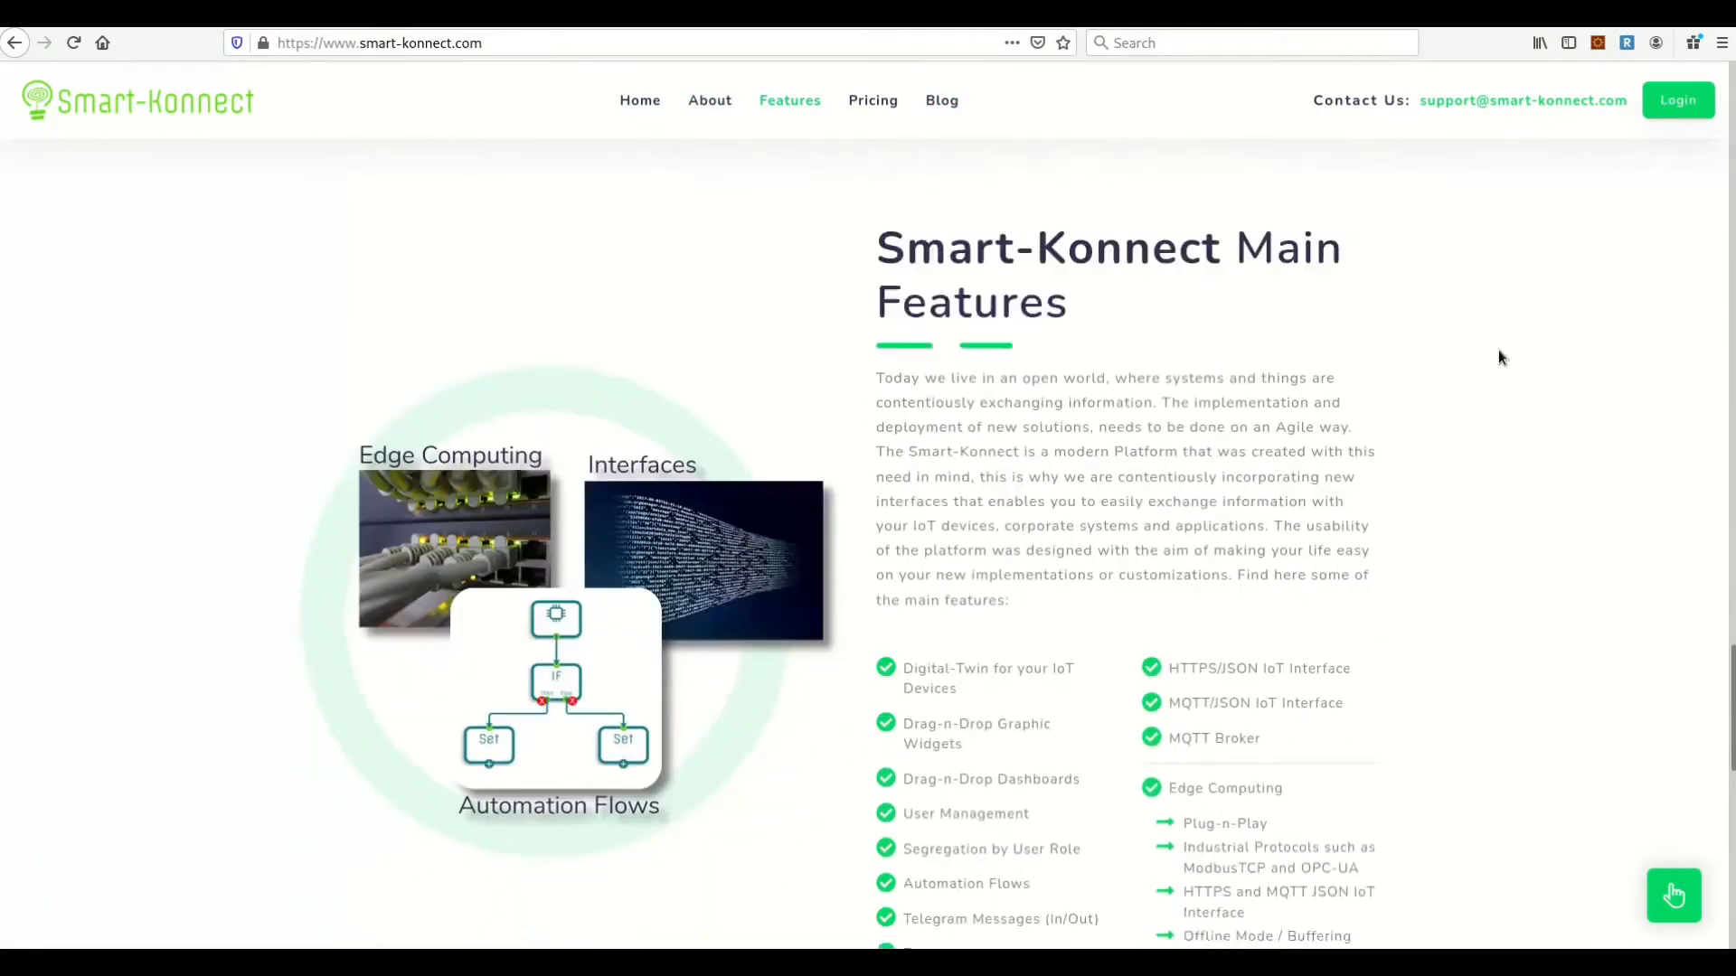
click(1690, 104)
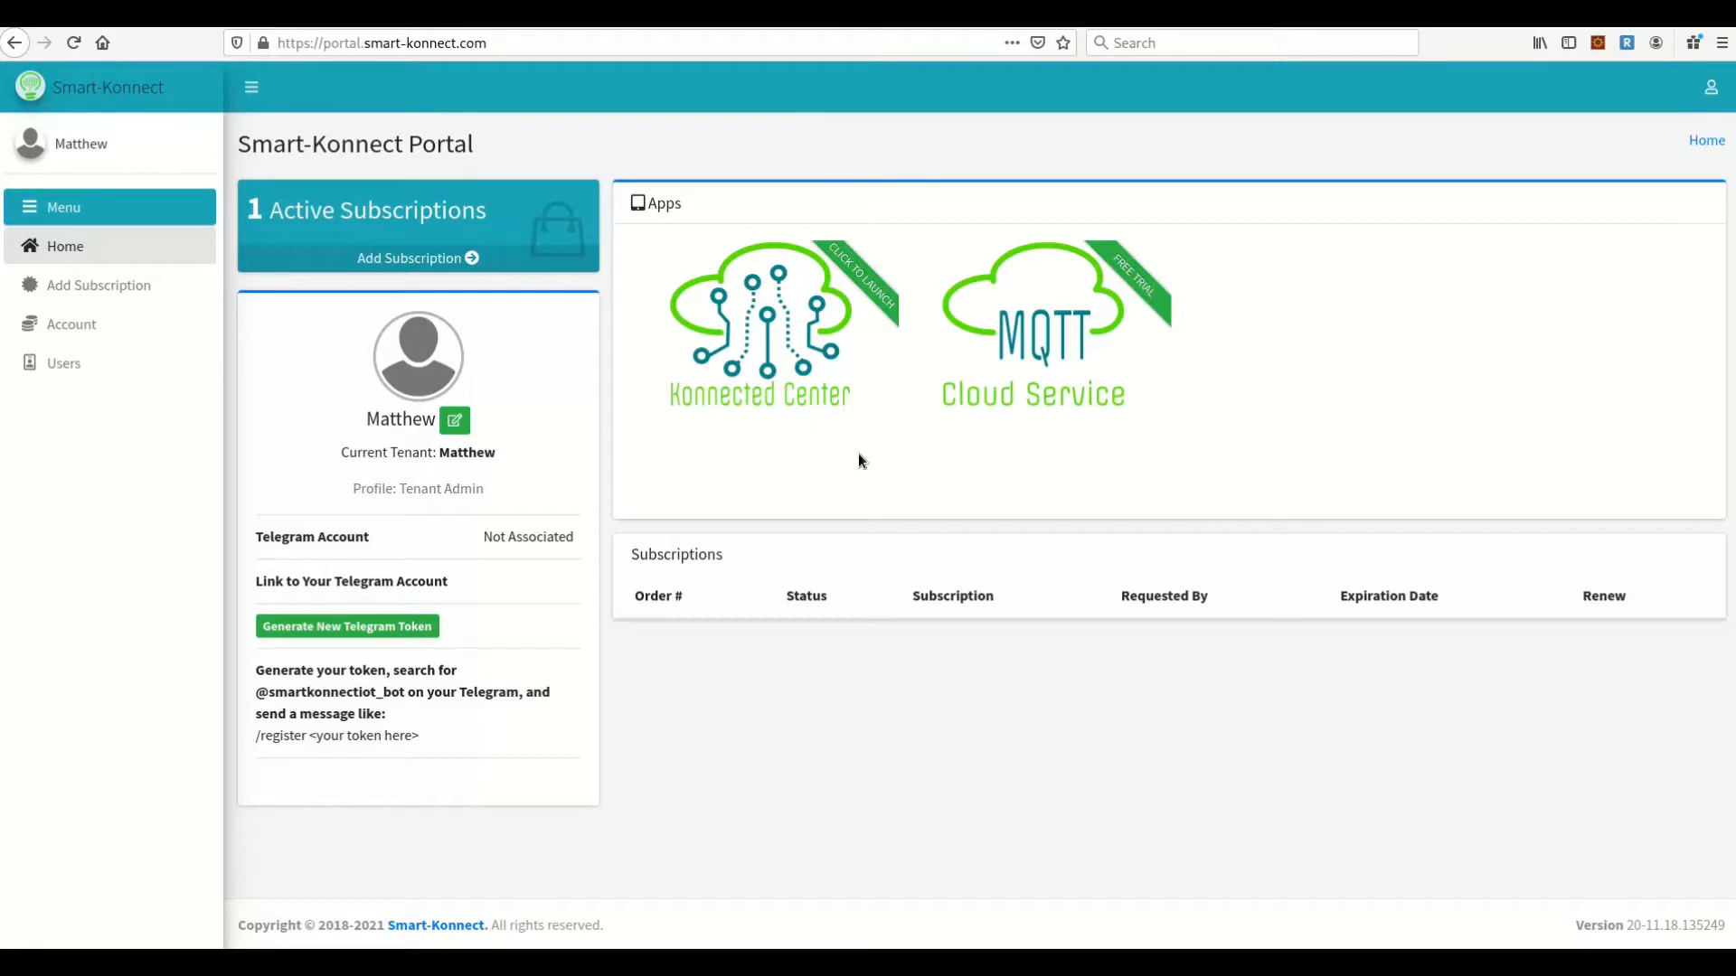
click(749, 332)
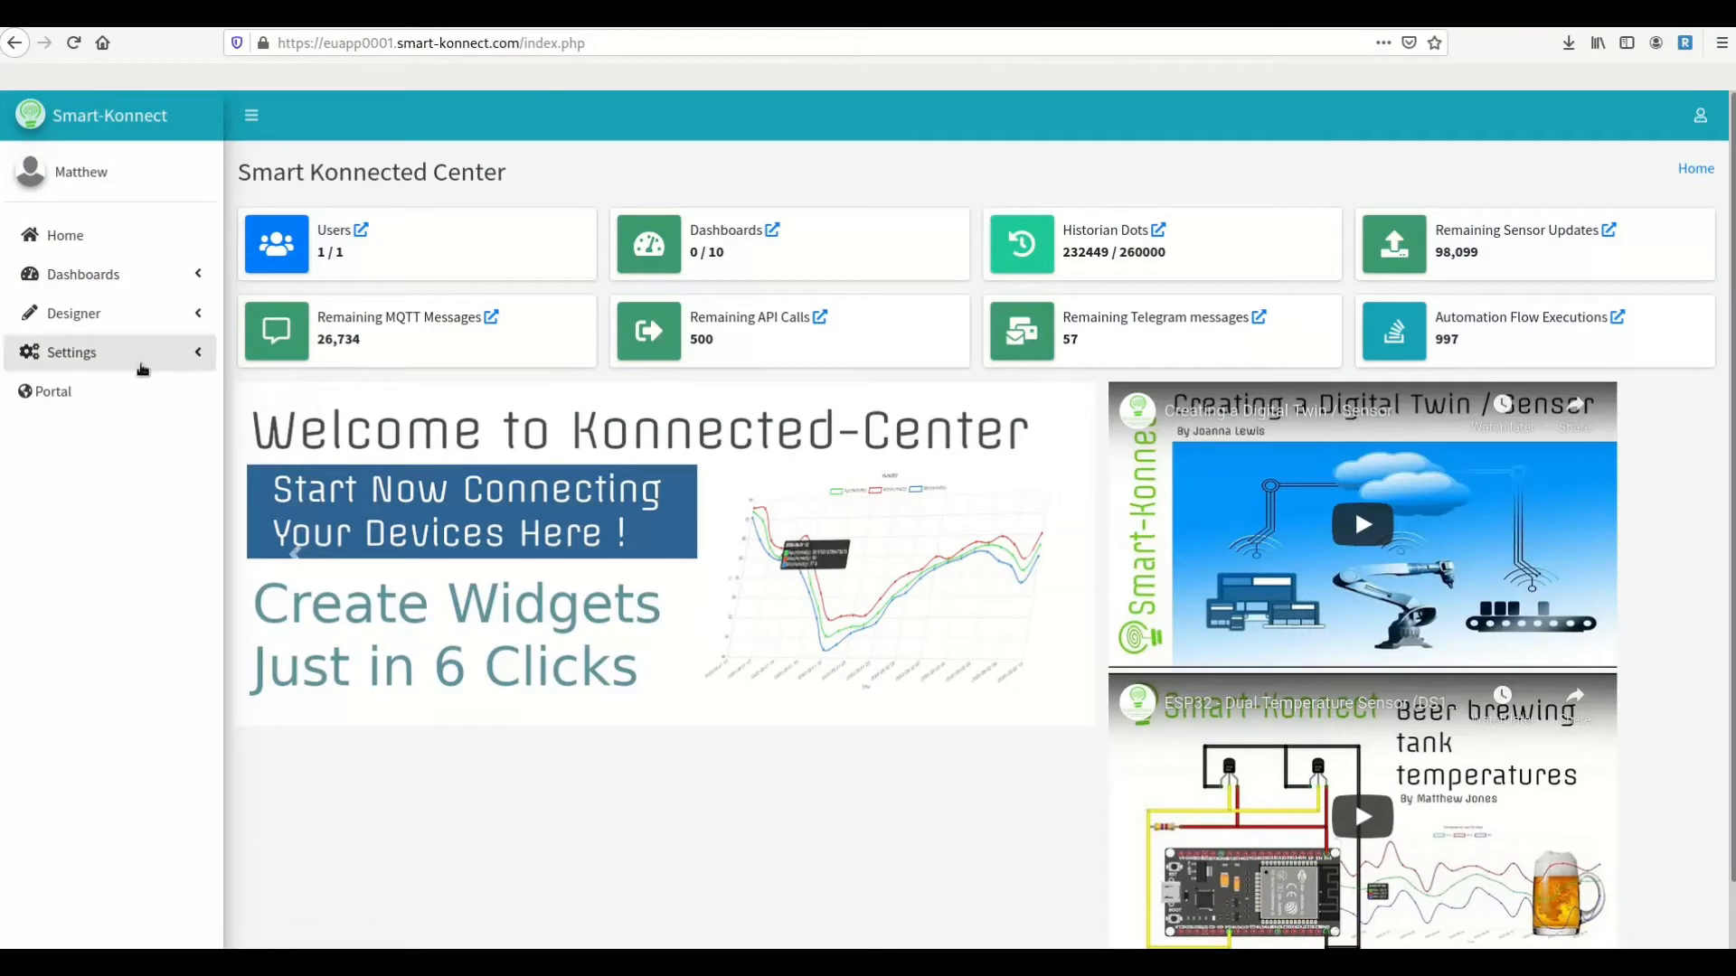
- Start configuring a new custom digital twin/sensor and name the device PLC_OPC
click(102, 313)
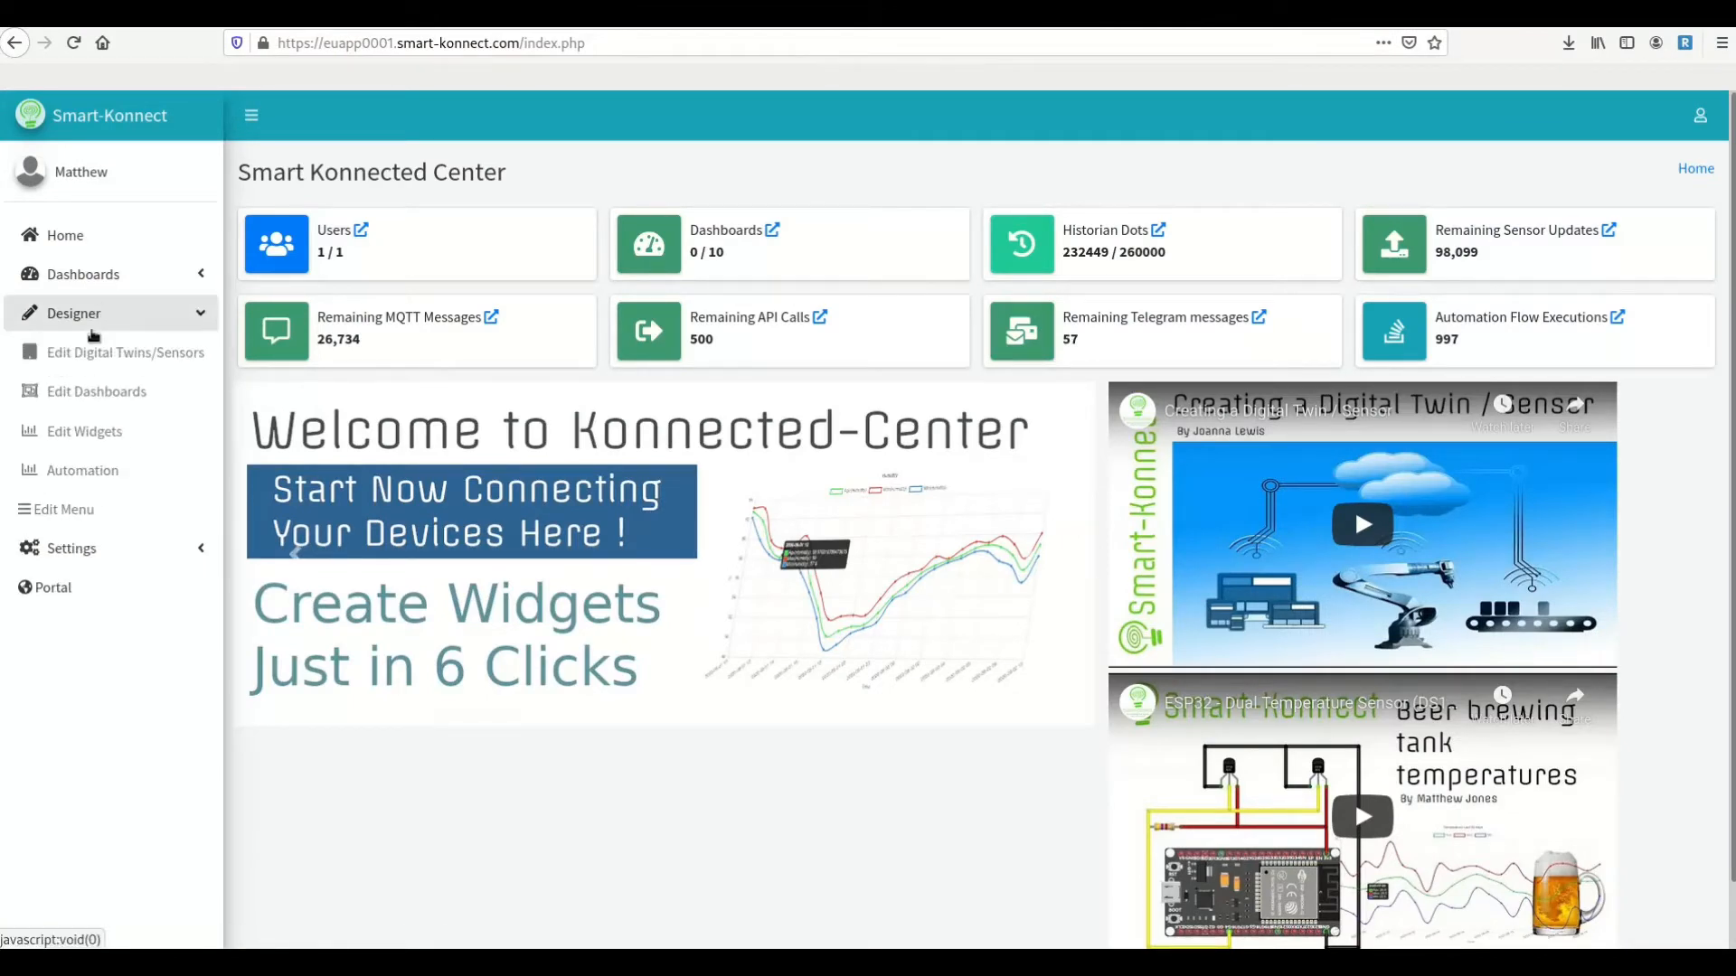
click(89, 358)
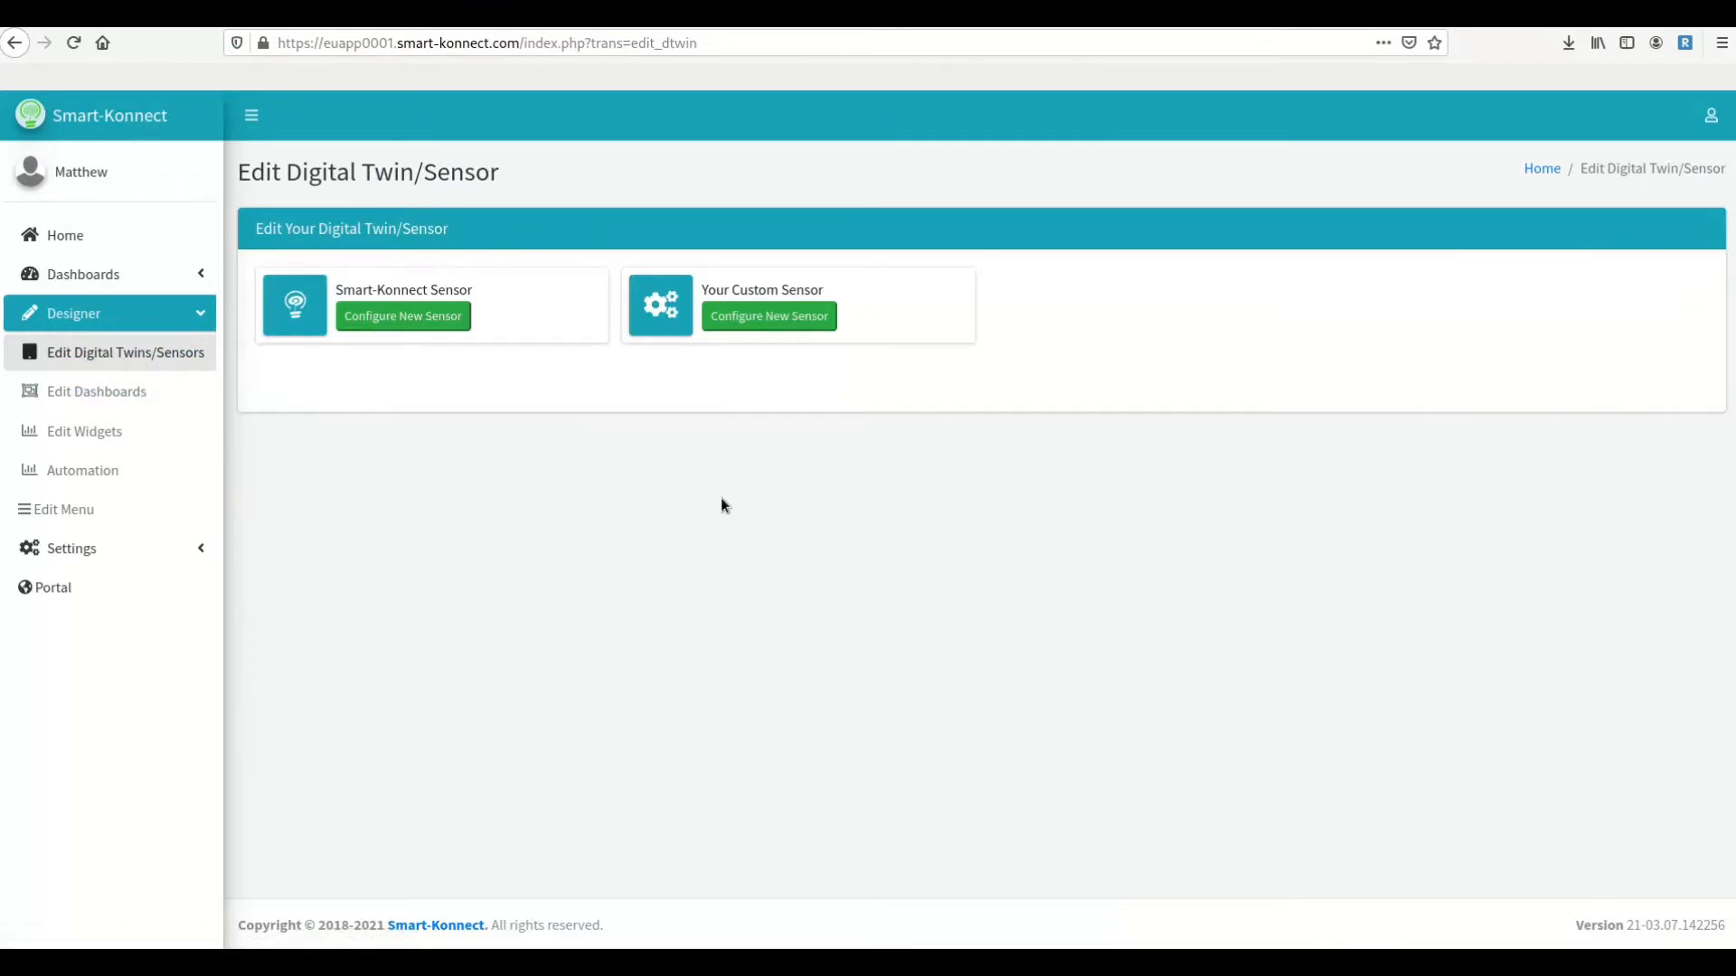
click(767, 316)
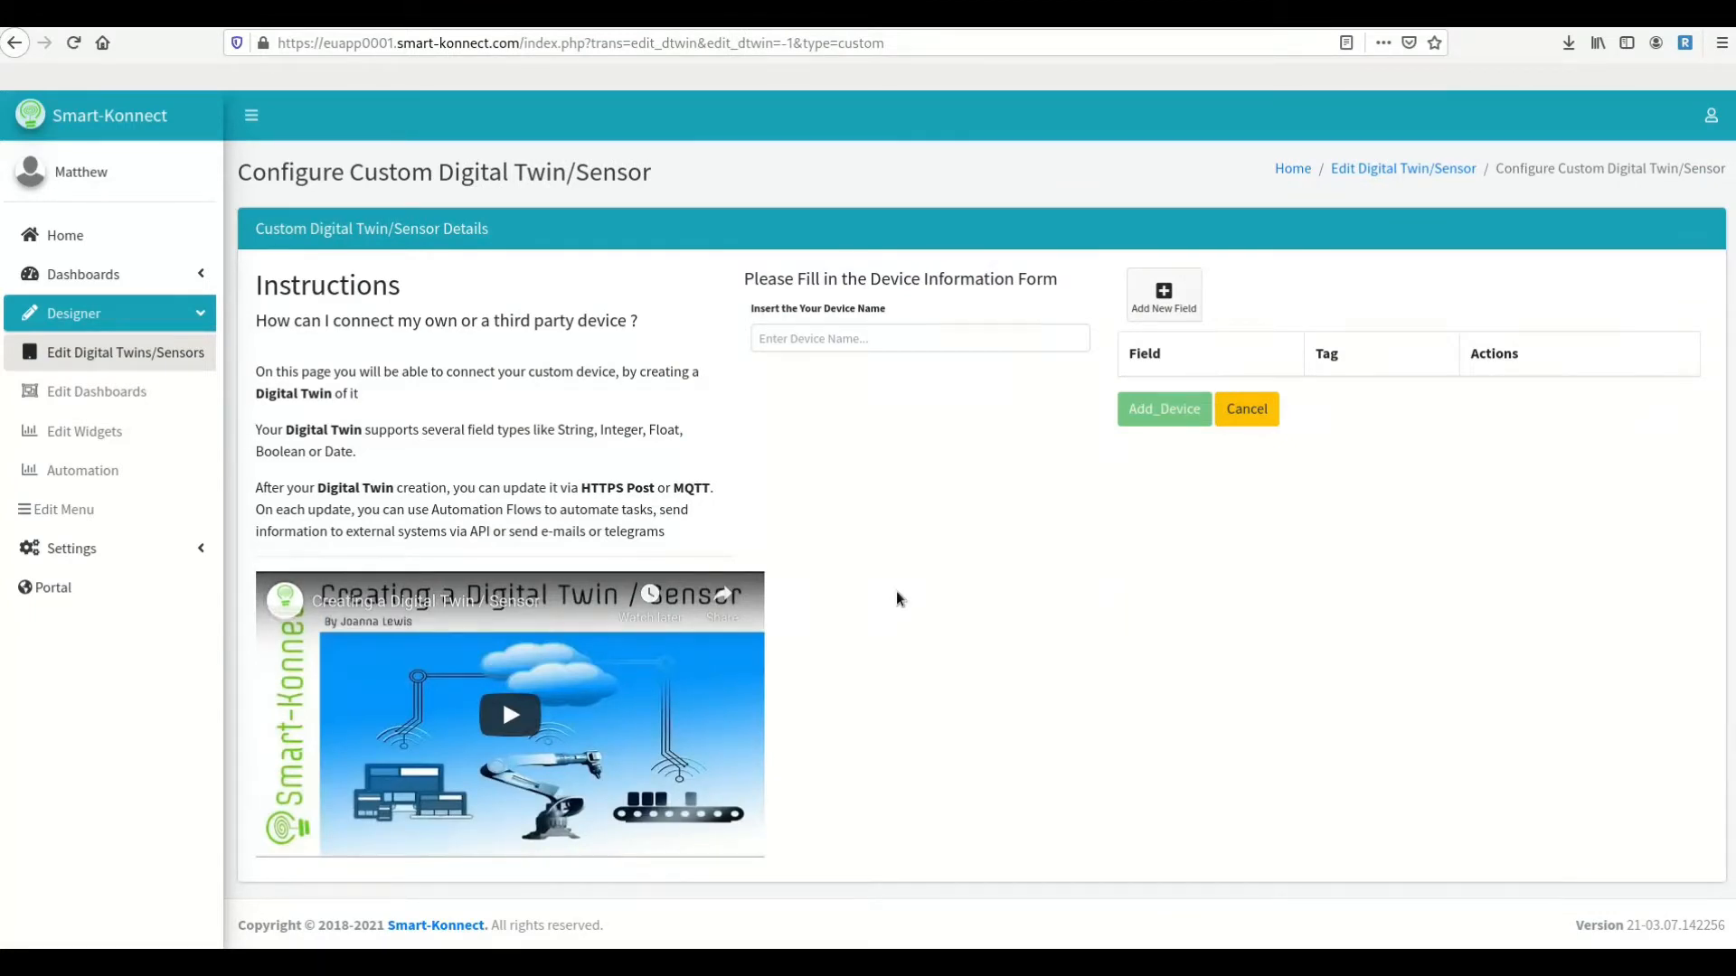
click(868, 336)
text(PLC)
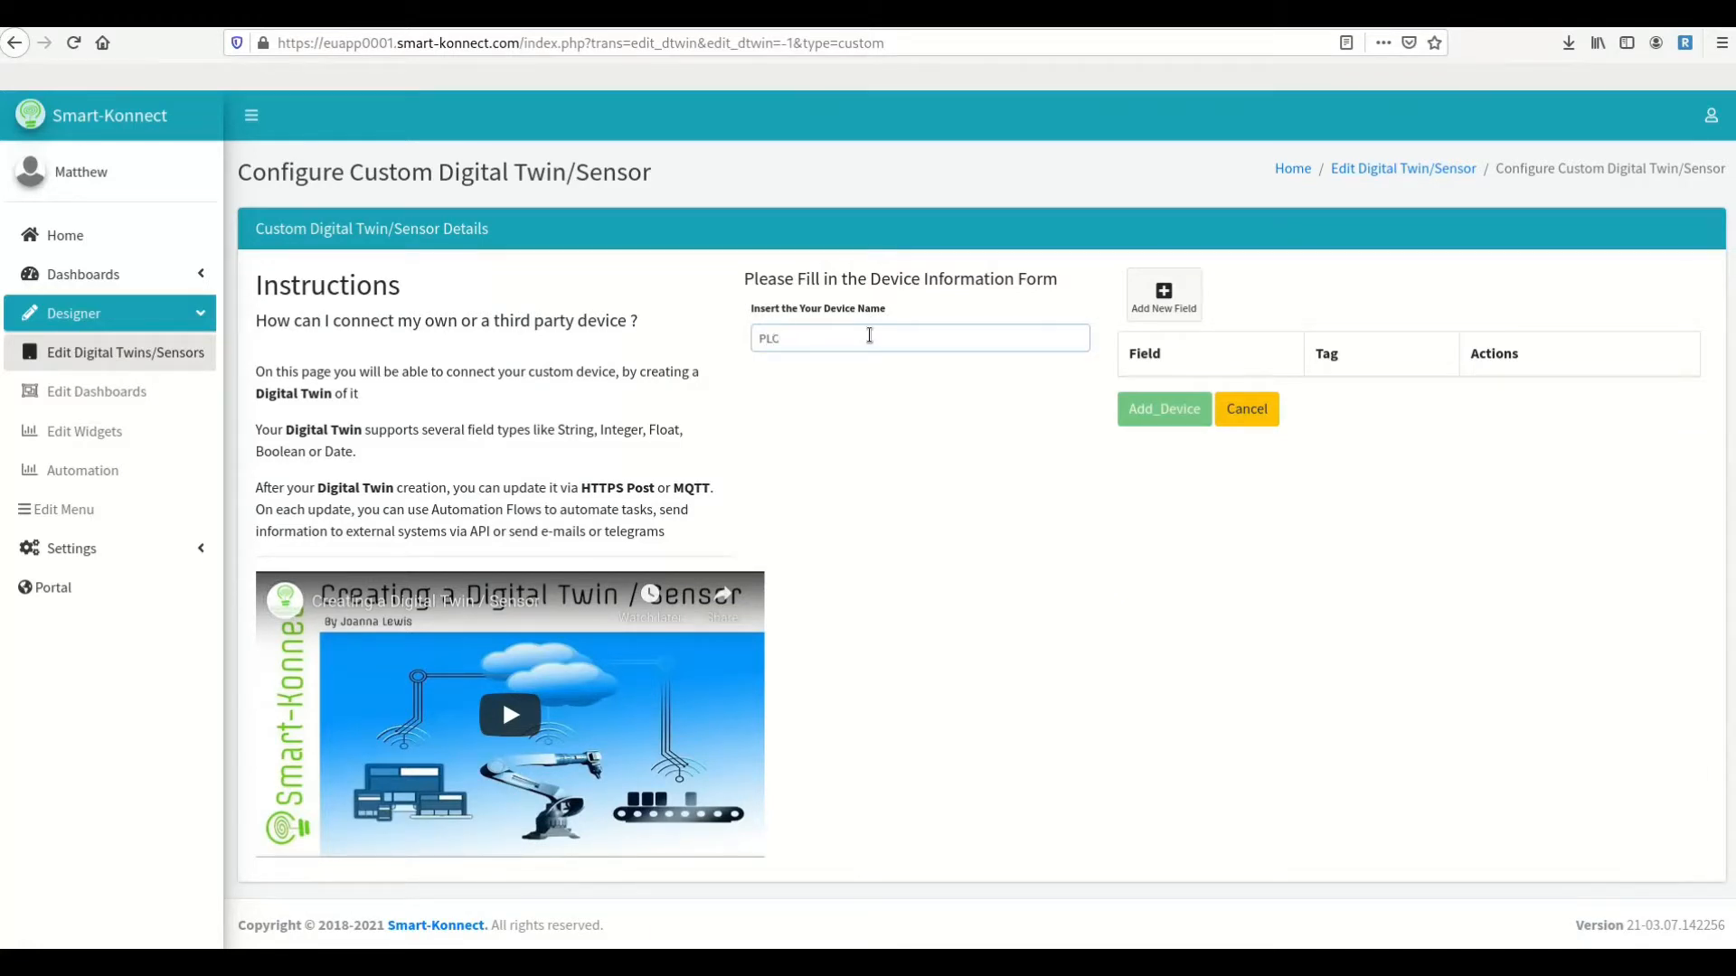
key(BackSpace)
text(_OPC)
- Add a field with tag name and label finalquantity and type Integer to the PLC_OPC device
click(1160, 301)
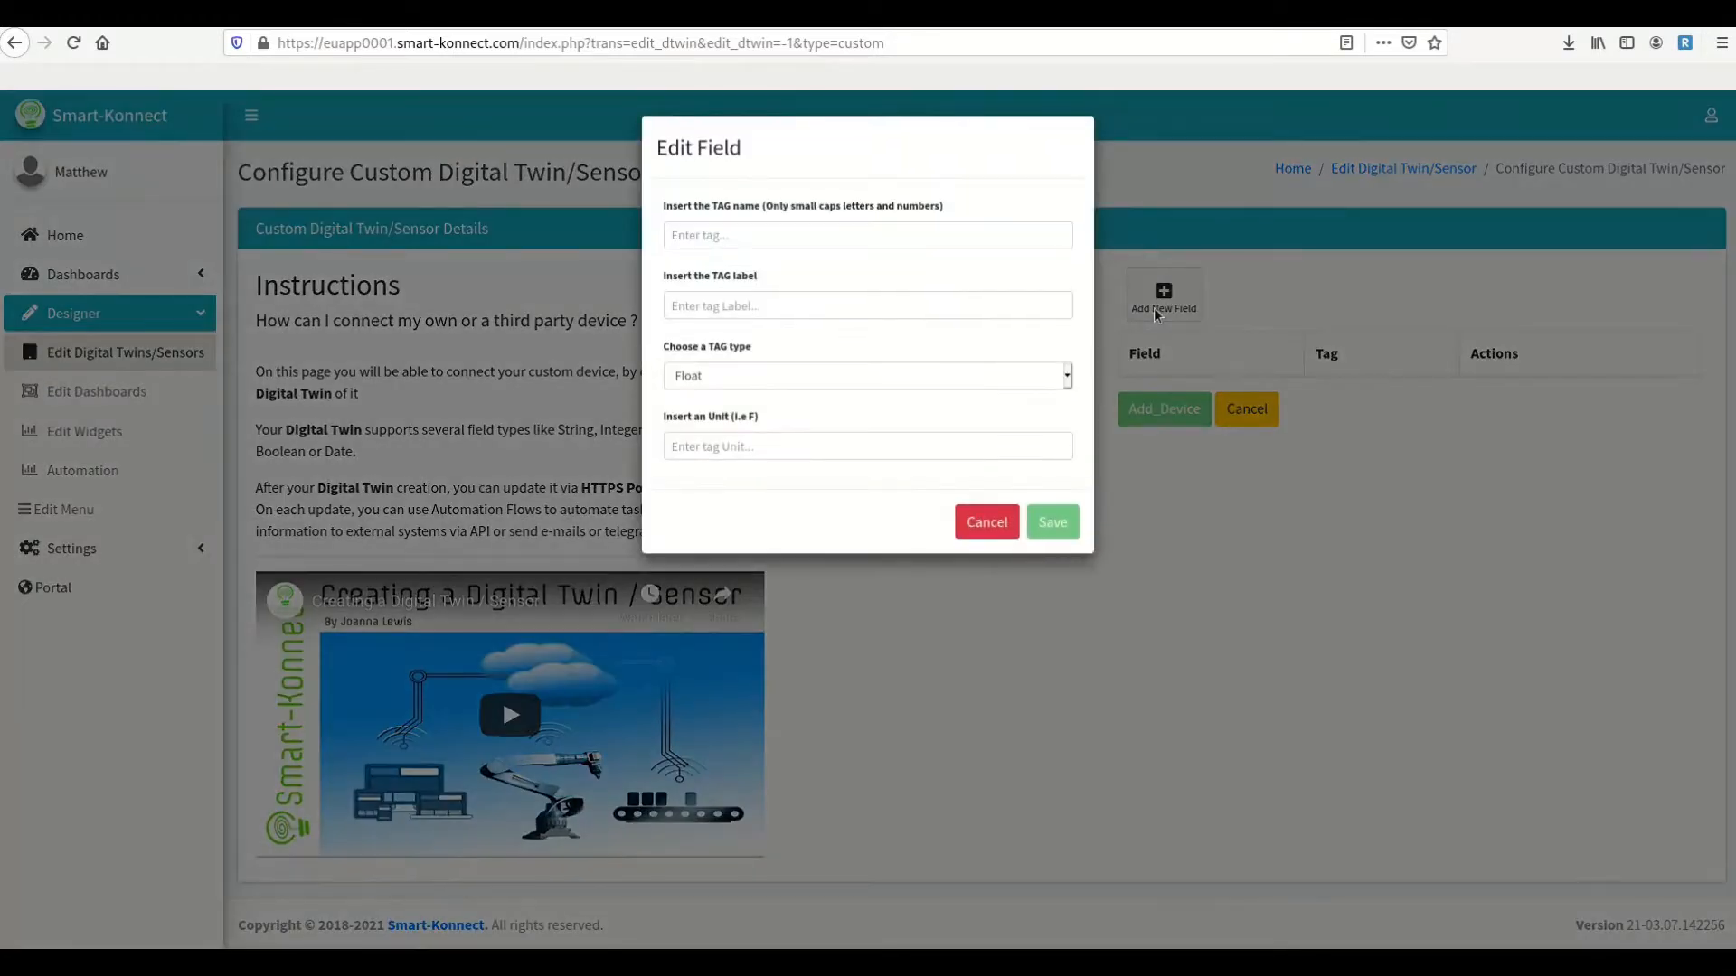
click(758, 239)
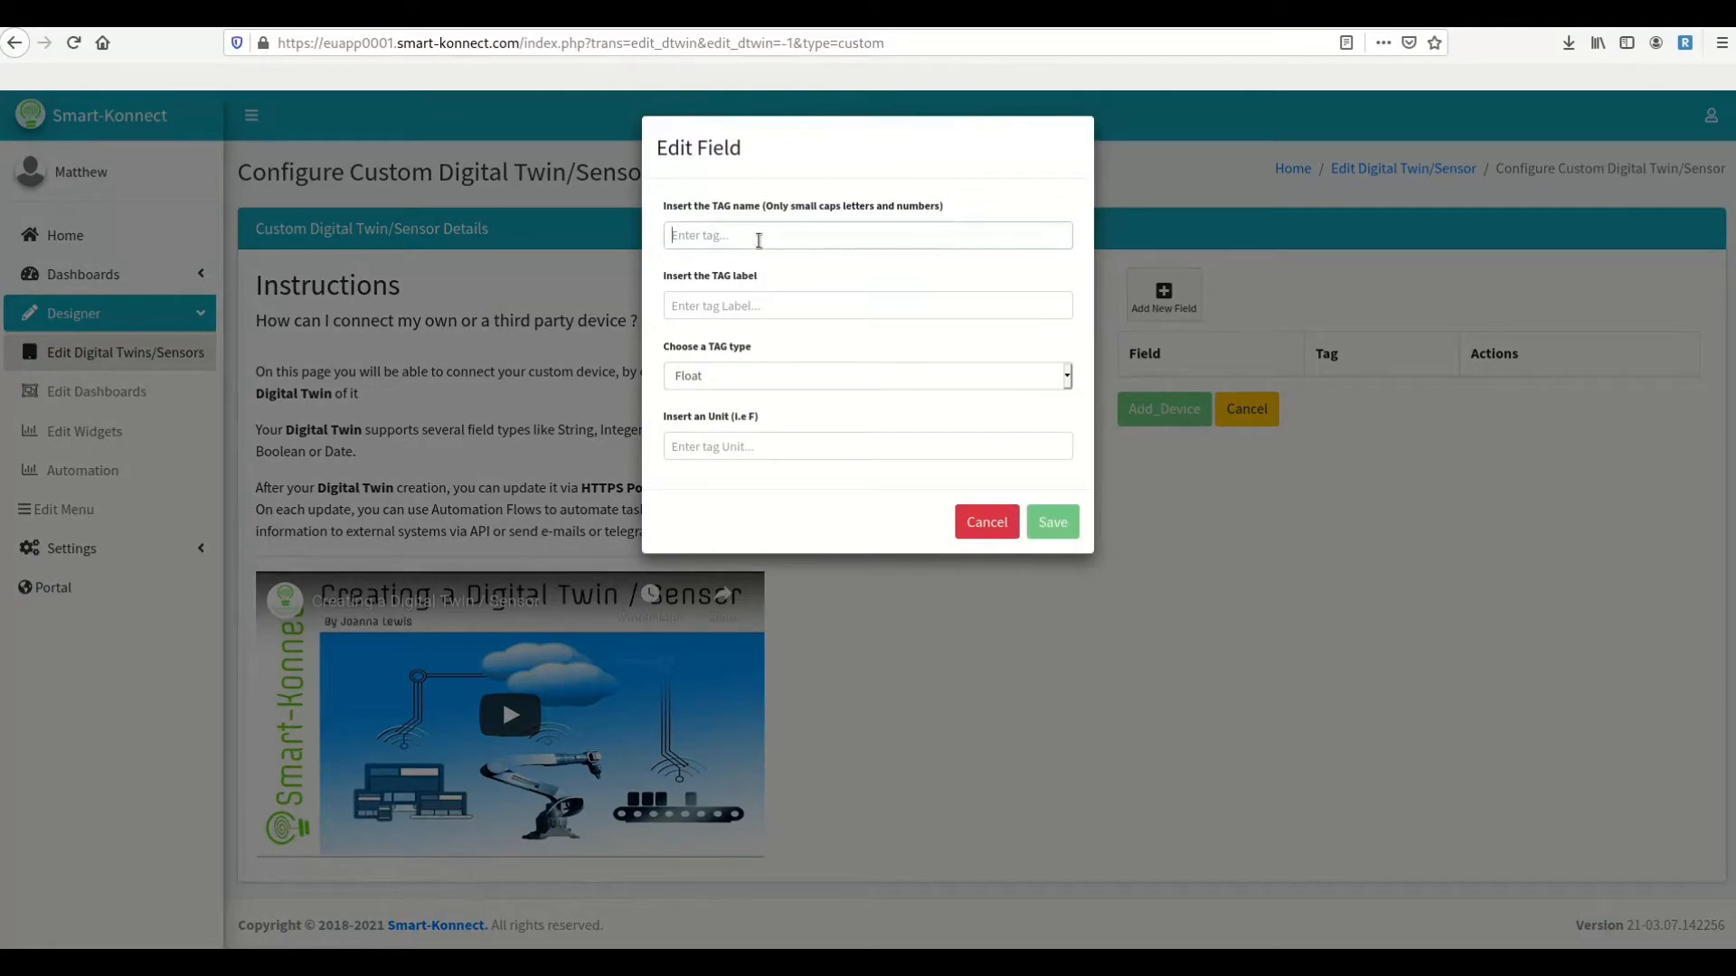
text(finalquantity)
key(Tab)
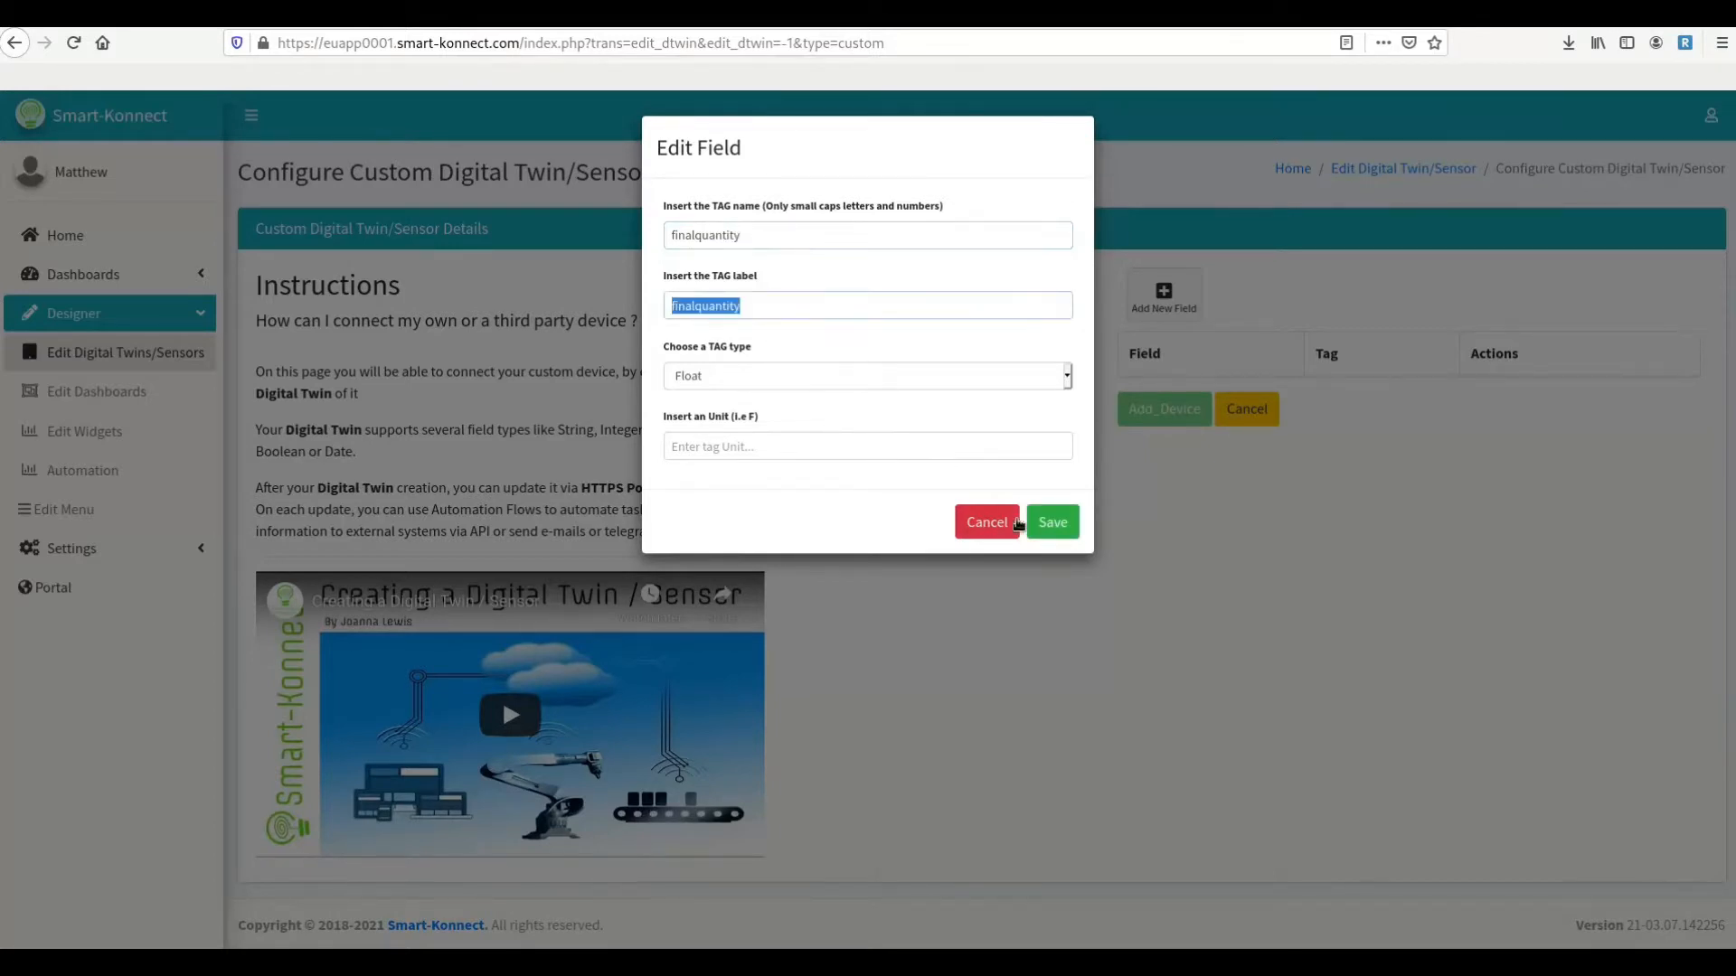
click(877, 376)
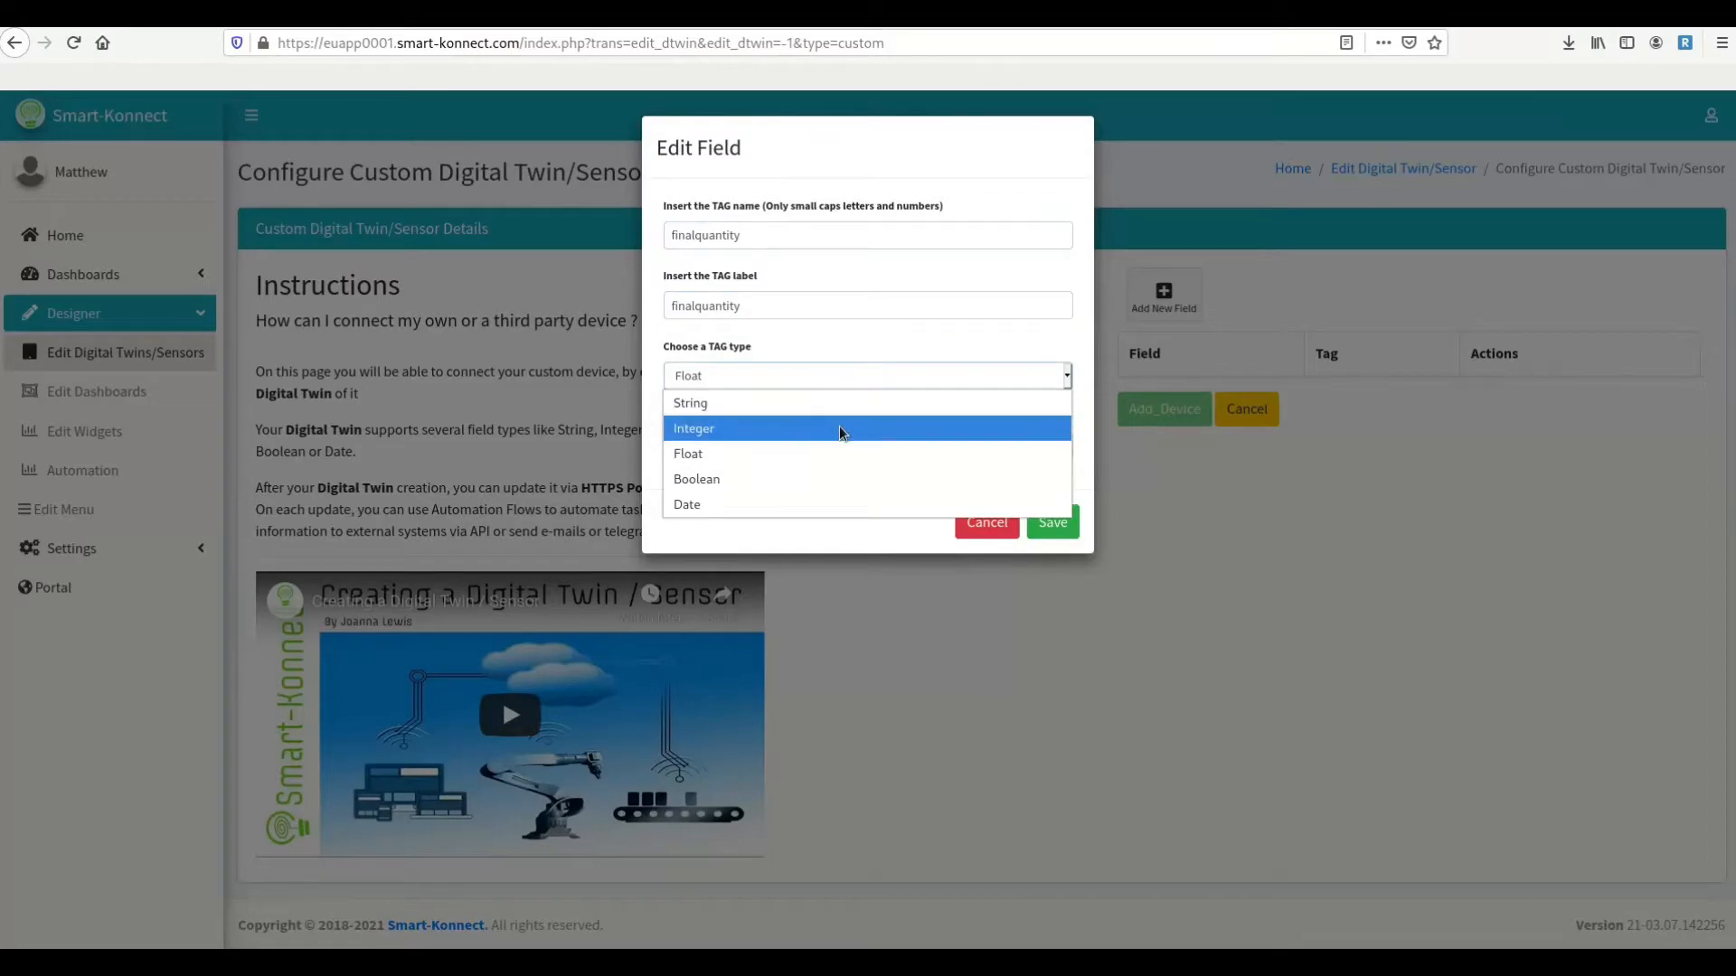
click(844, 431)
click(1063, 523)
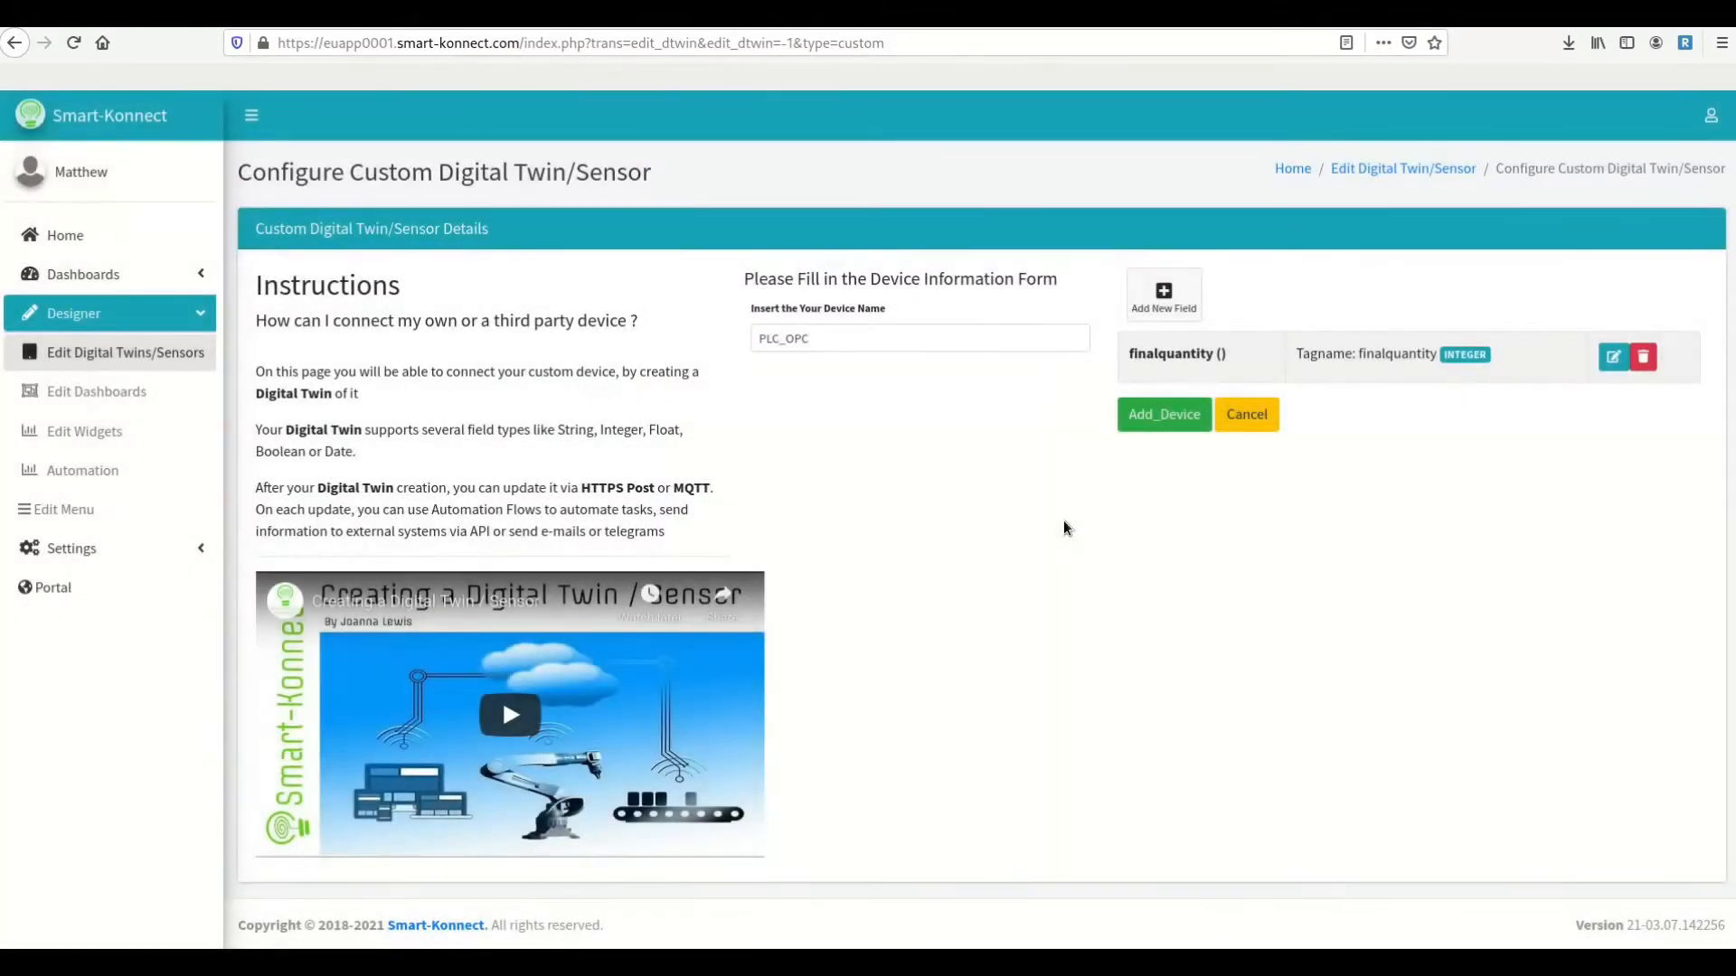
- Add a second Integer field to the device with tag name and label prdquantity
click(1162, 303)
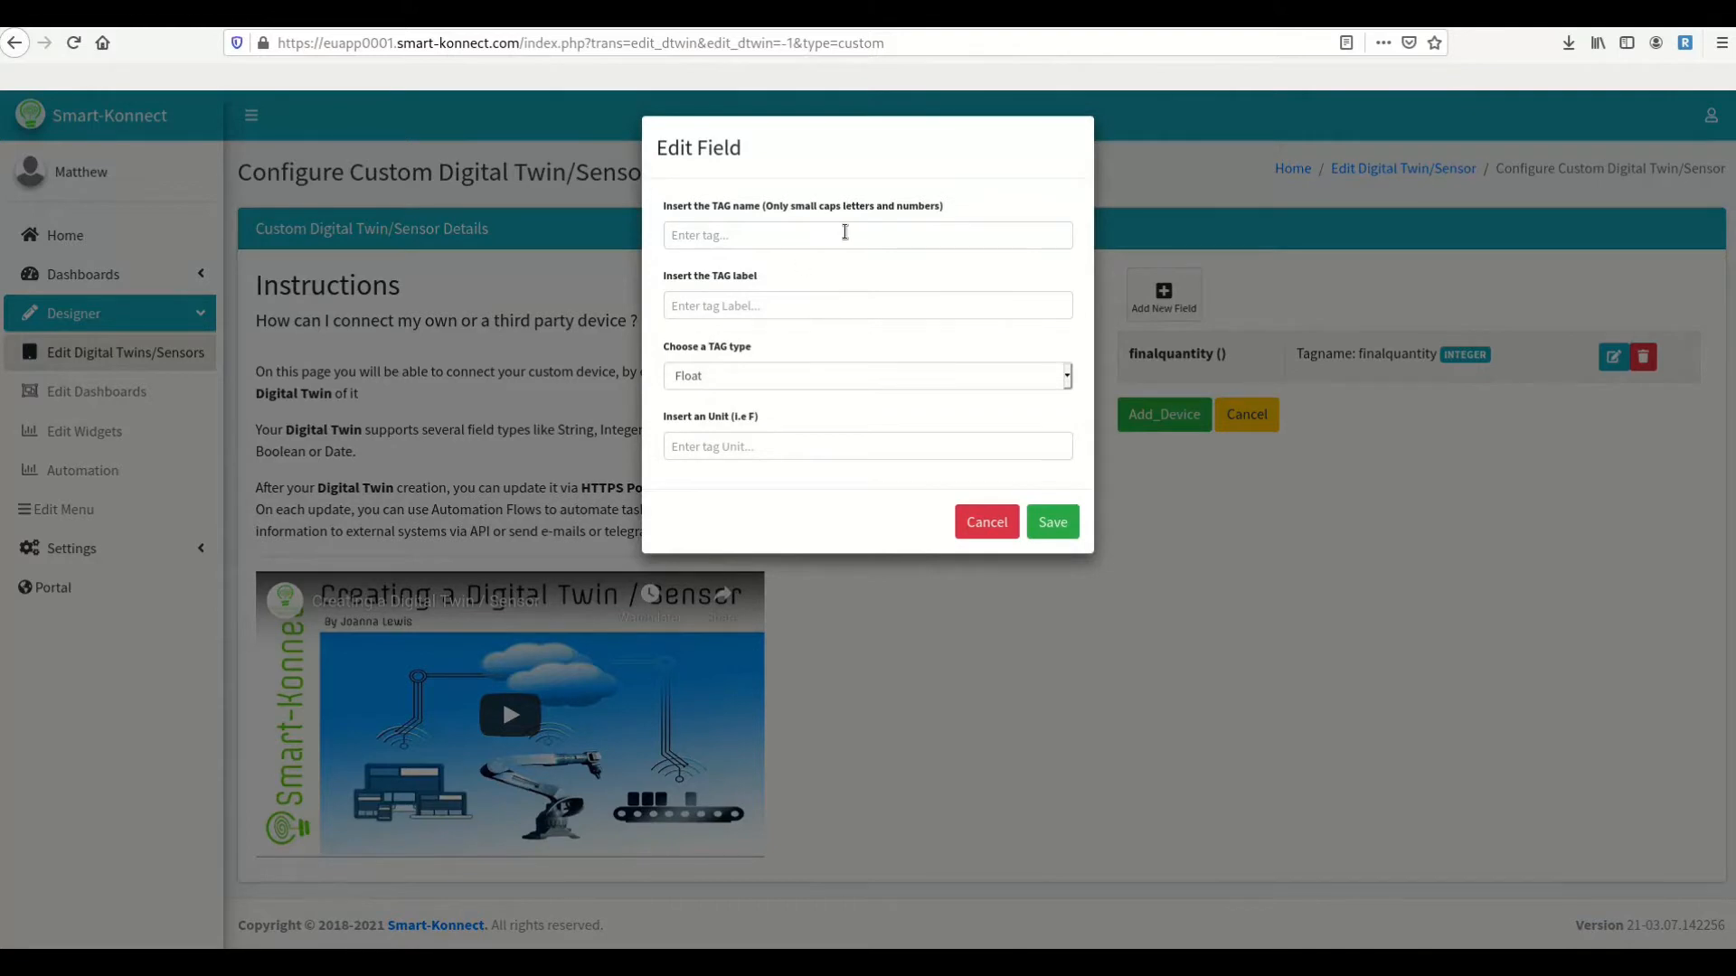
click(807, 233)
text(prd)
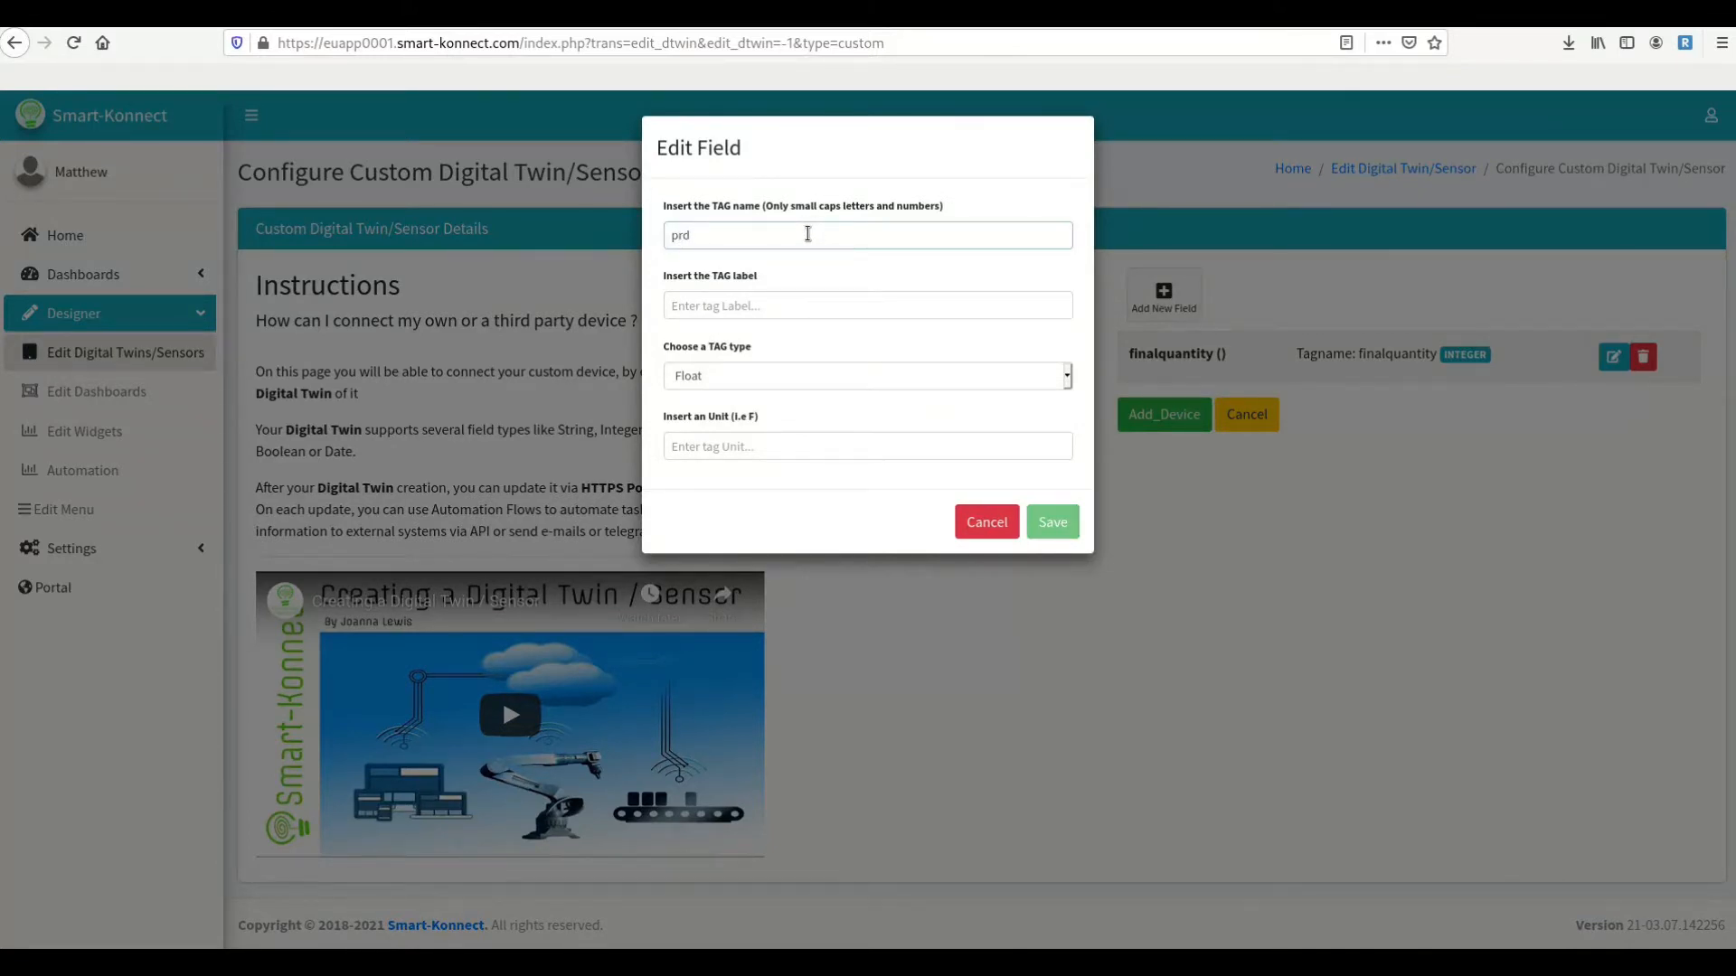
text(quantity)
key(Tab)
click(745, 379)
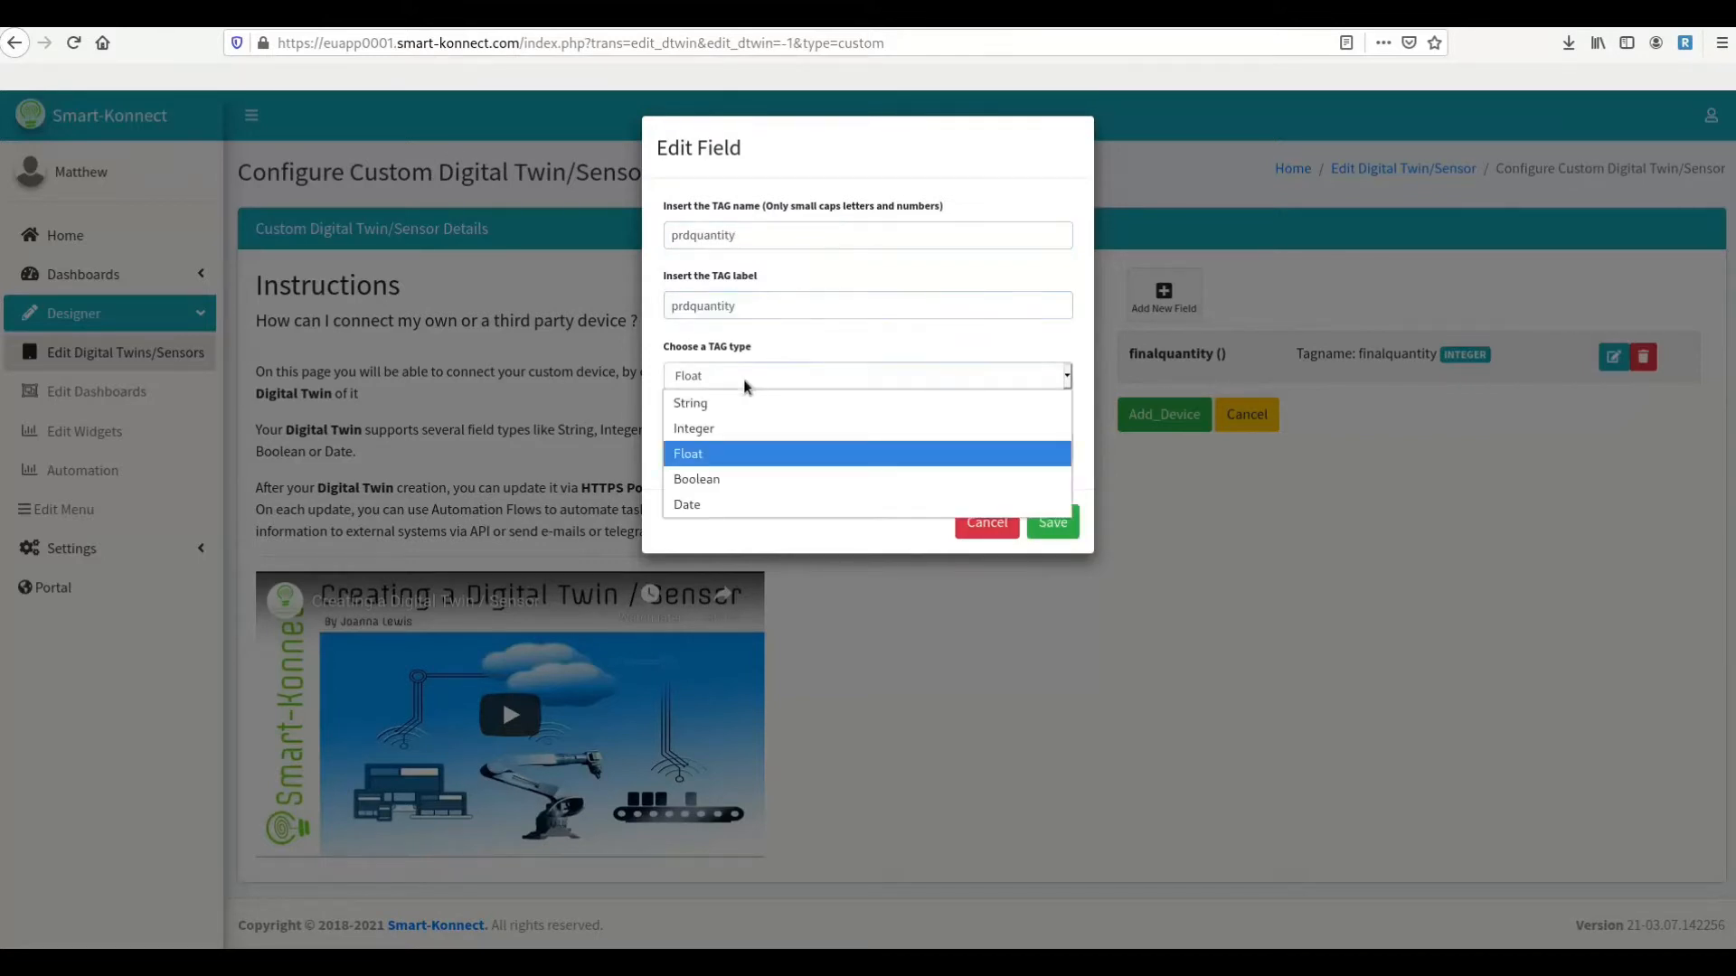
click(724, 429)
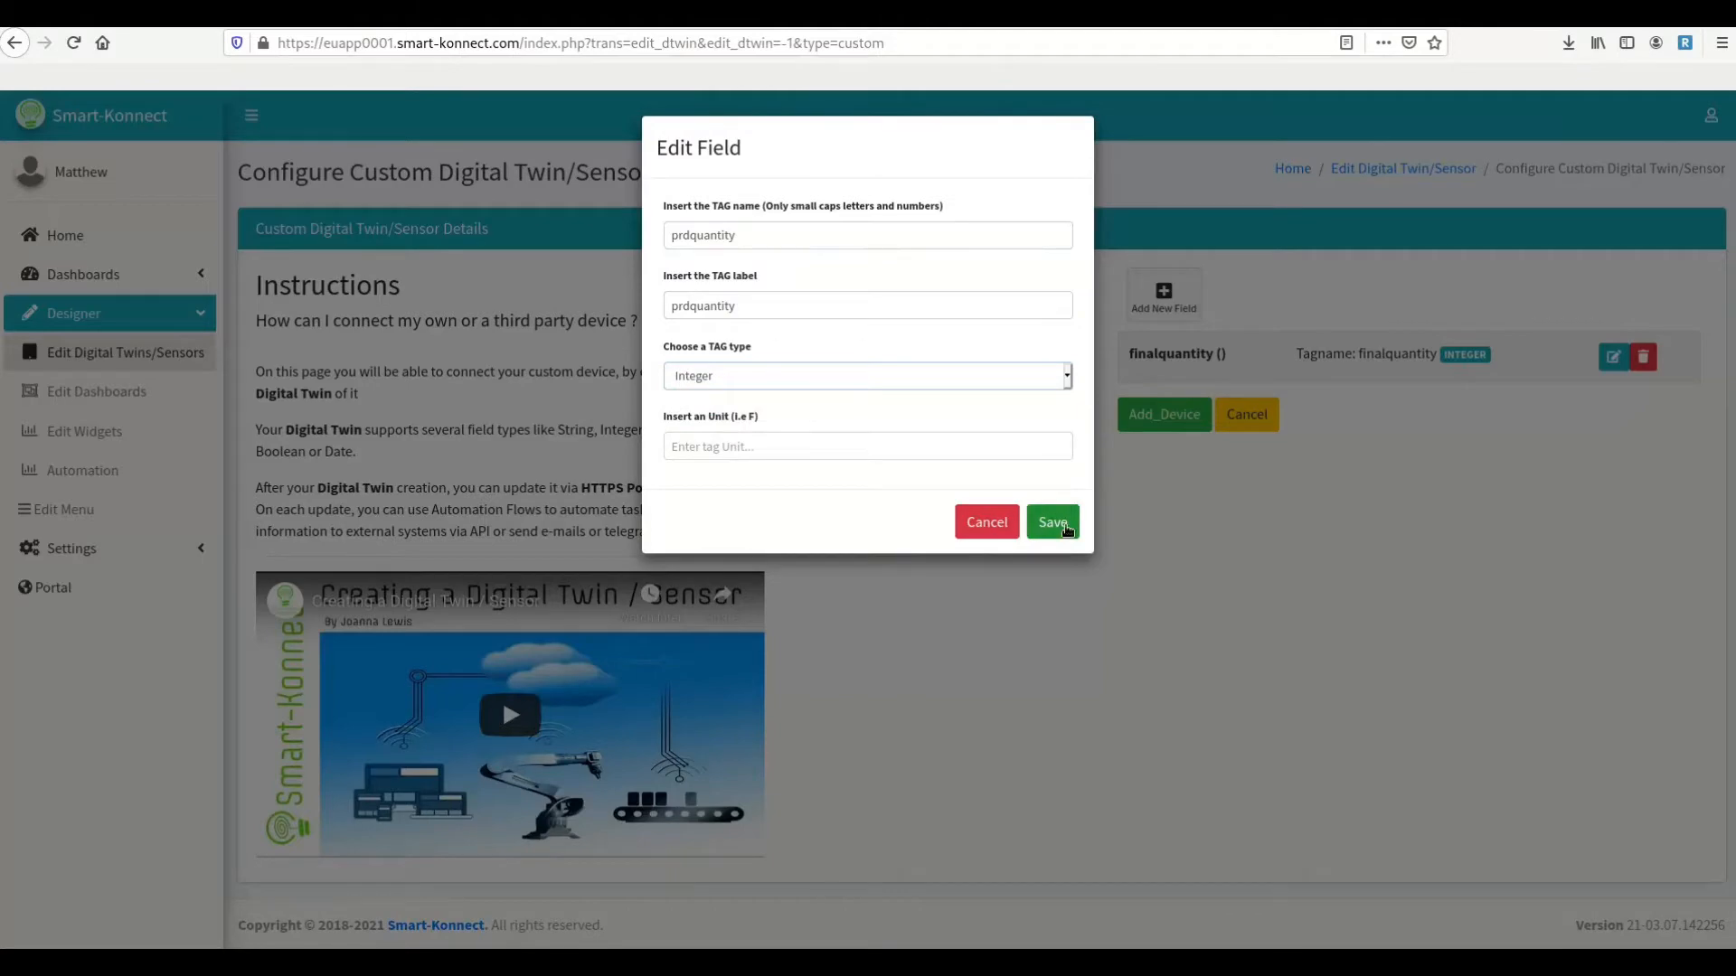
click(1052, 523)
- Add an Integer field with tag name and label prdscrap to the device
click(1164, 294)
click(871, 235)
text(prdscrap)
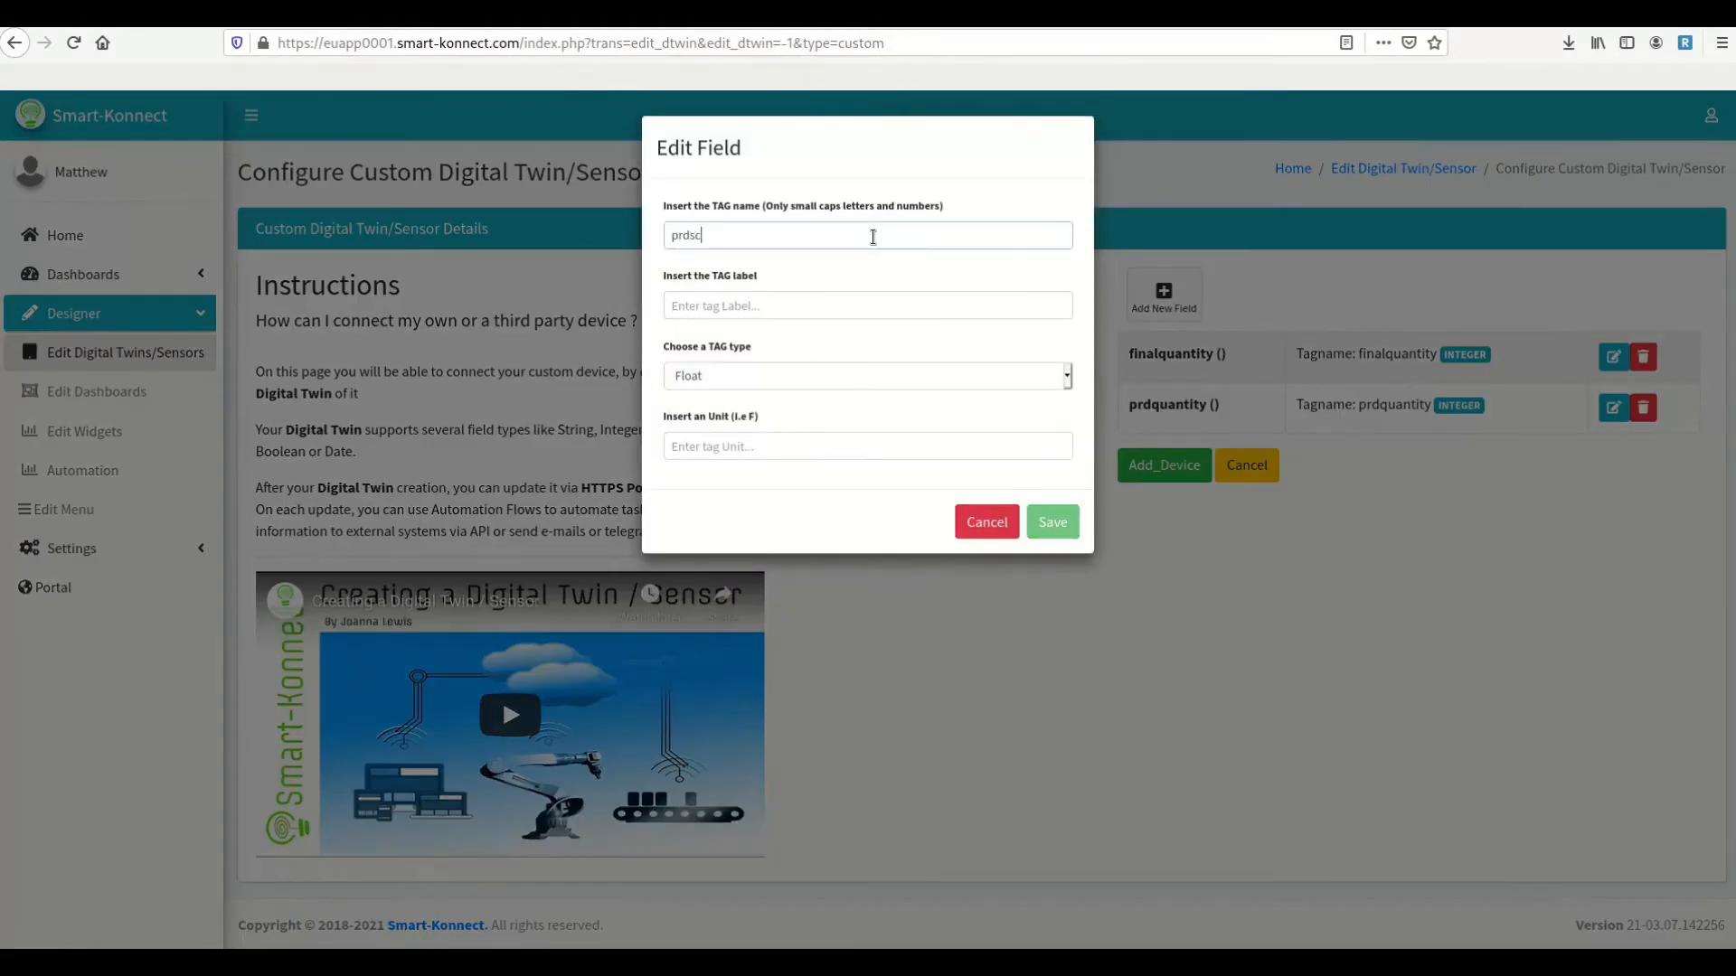
key(Tab)
click(813, 375)
click(724, 395)
click(1052, 522)
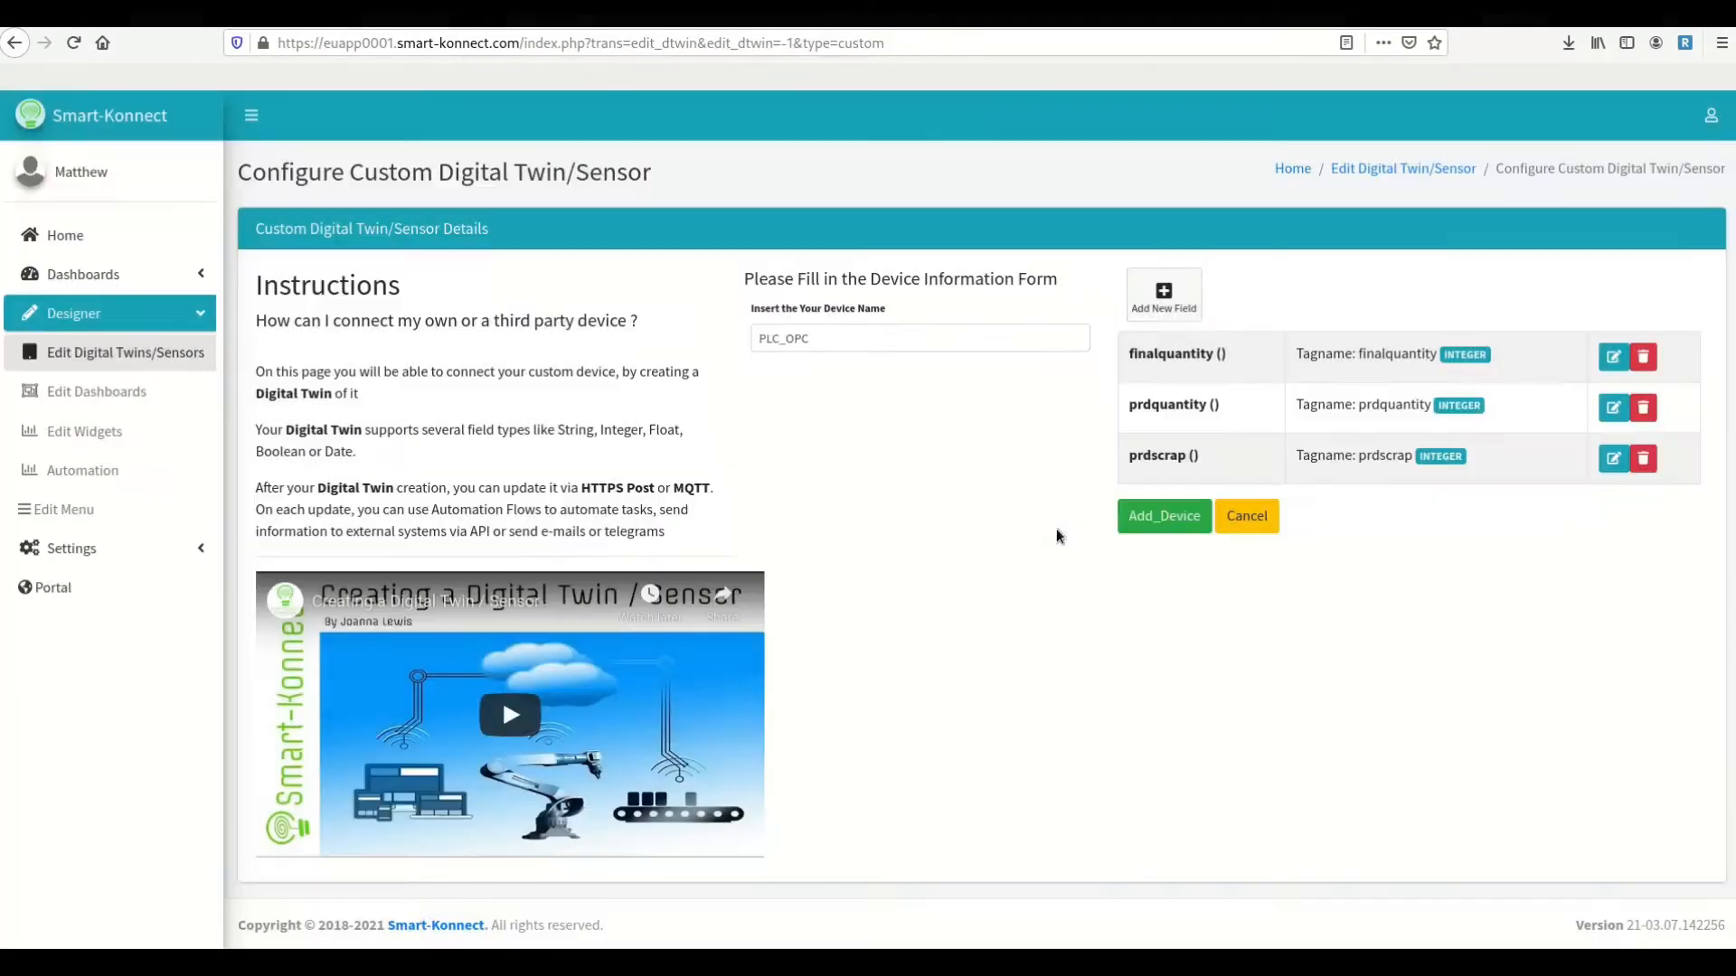
- Add an Integer field with tag name and label power to the device
click(1163, 294)
click(845, 232)
text(power)
key(Tab)
click(841, 373)
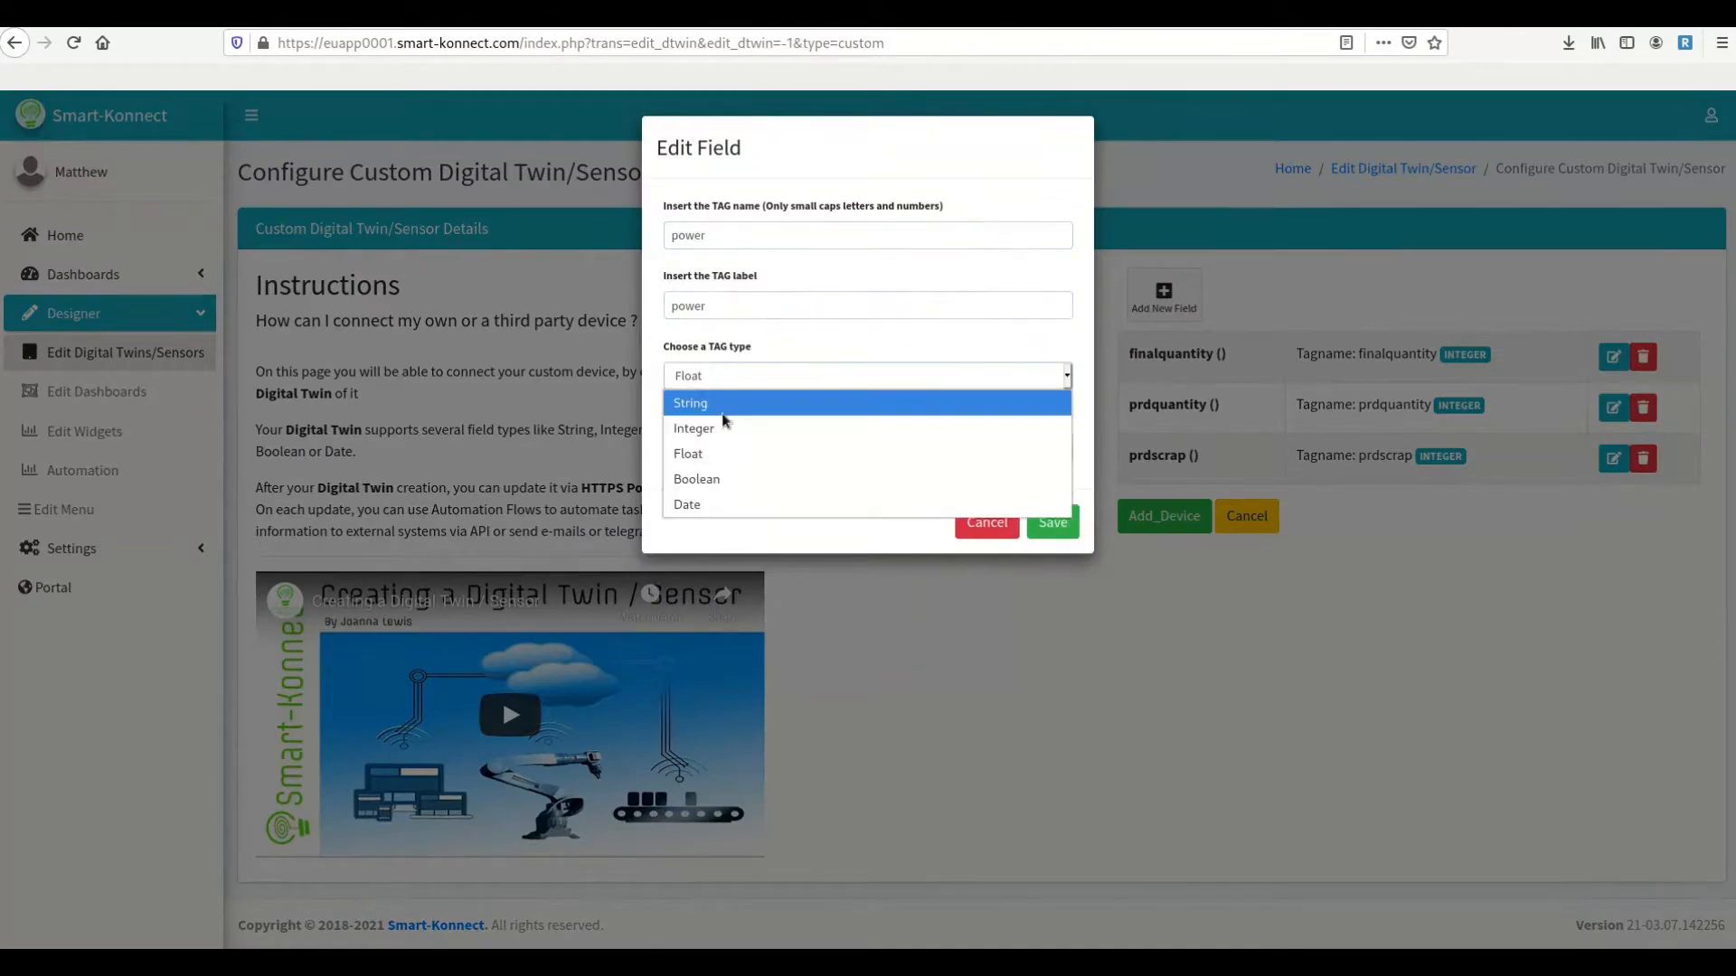
click(716, 428)
click(1065, 519)
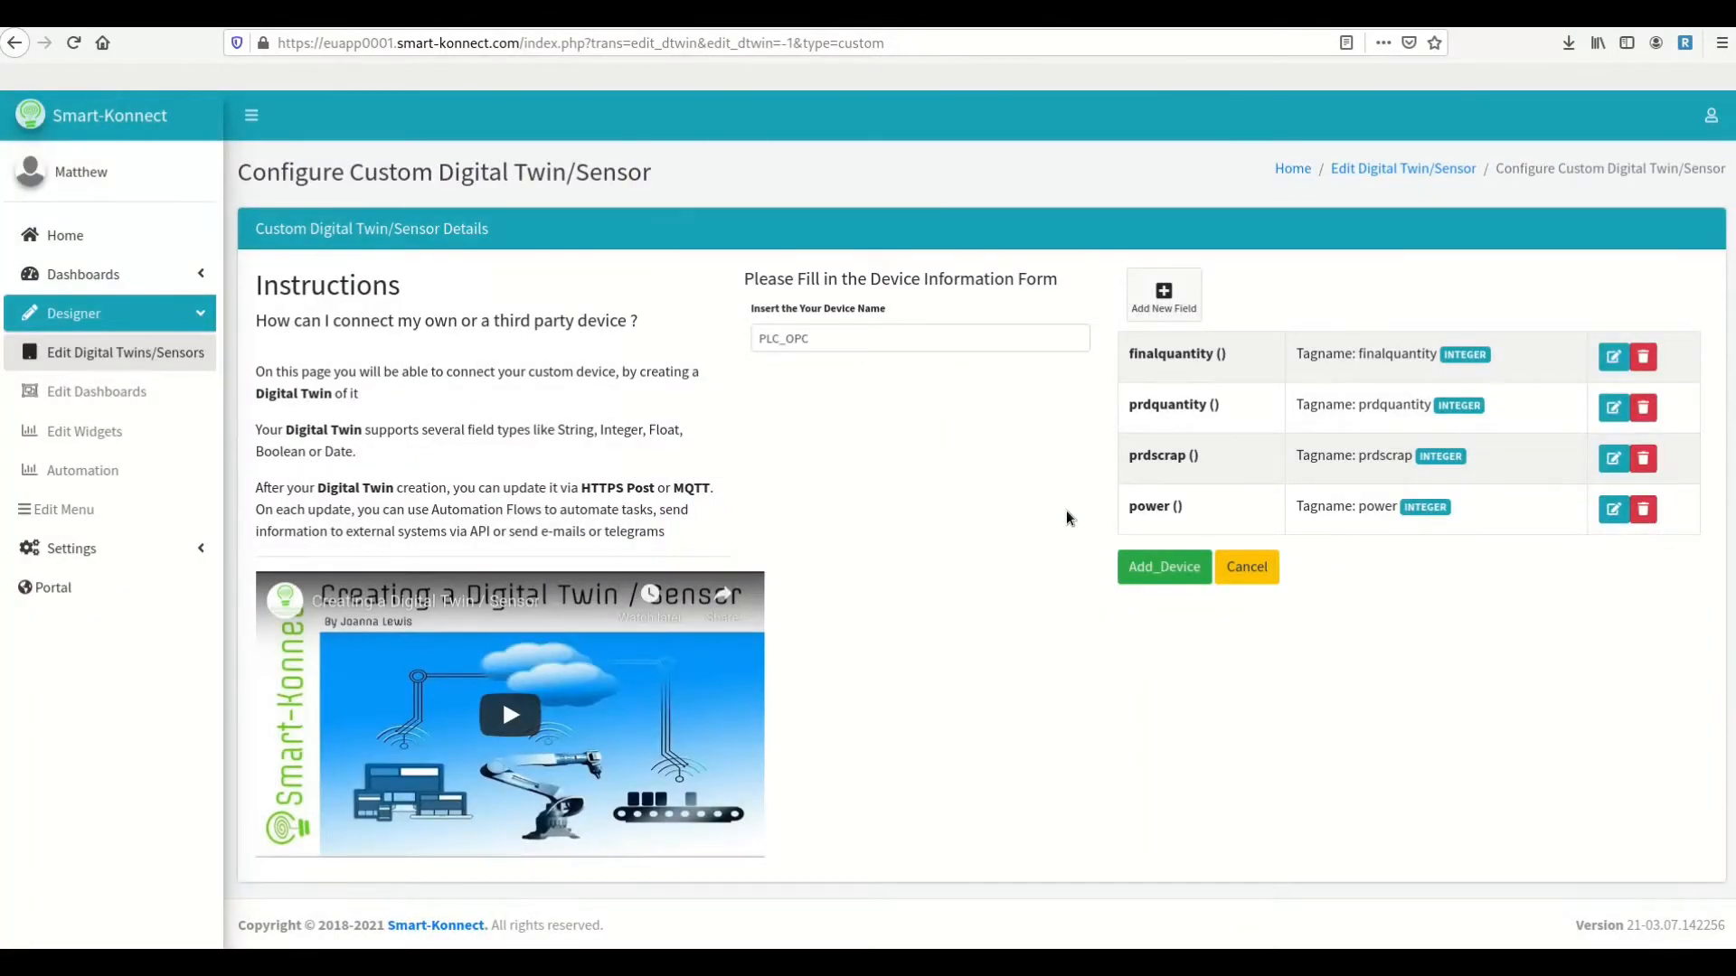
- Add a field with tag name and label temperature to the device, keeping the Float type
click(1163, 294)
click(857, 233)
text(te)
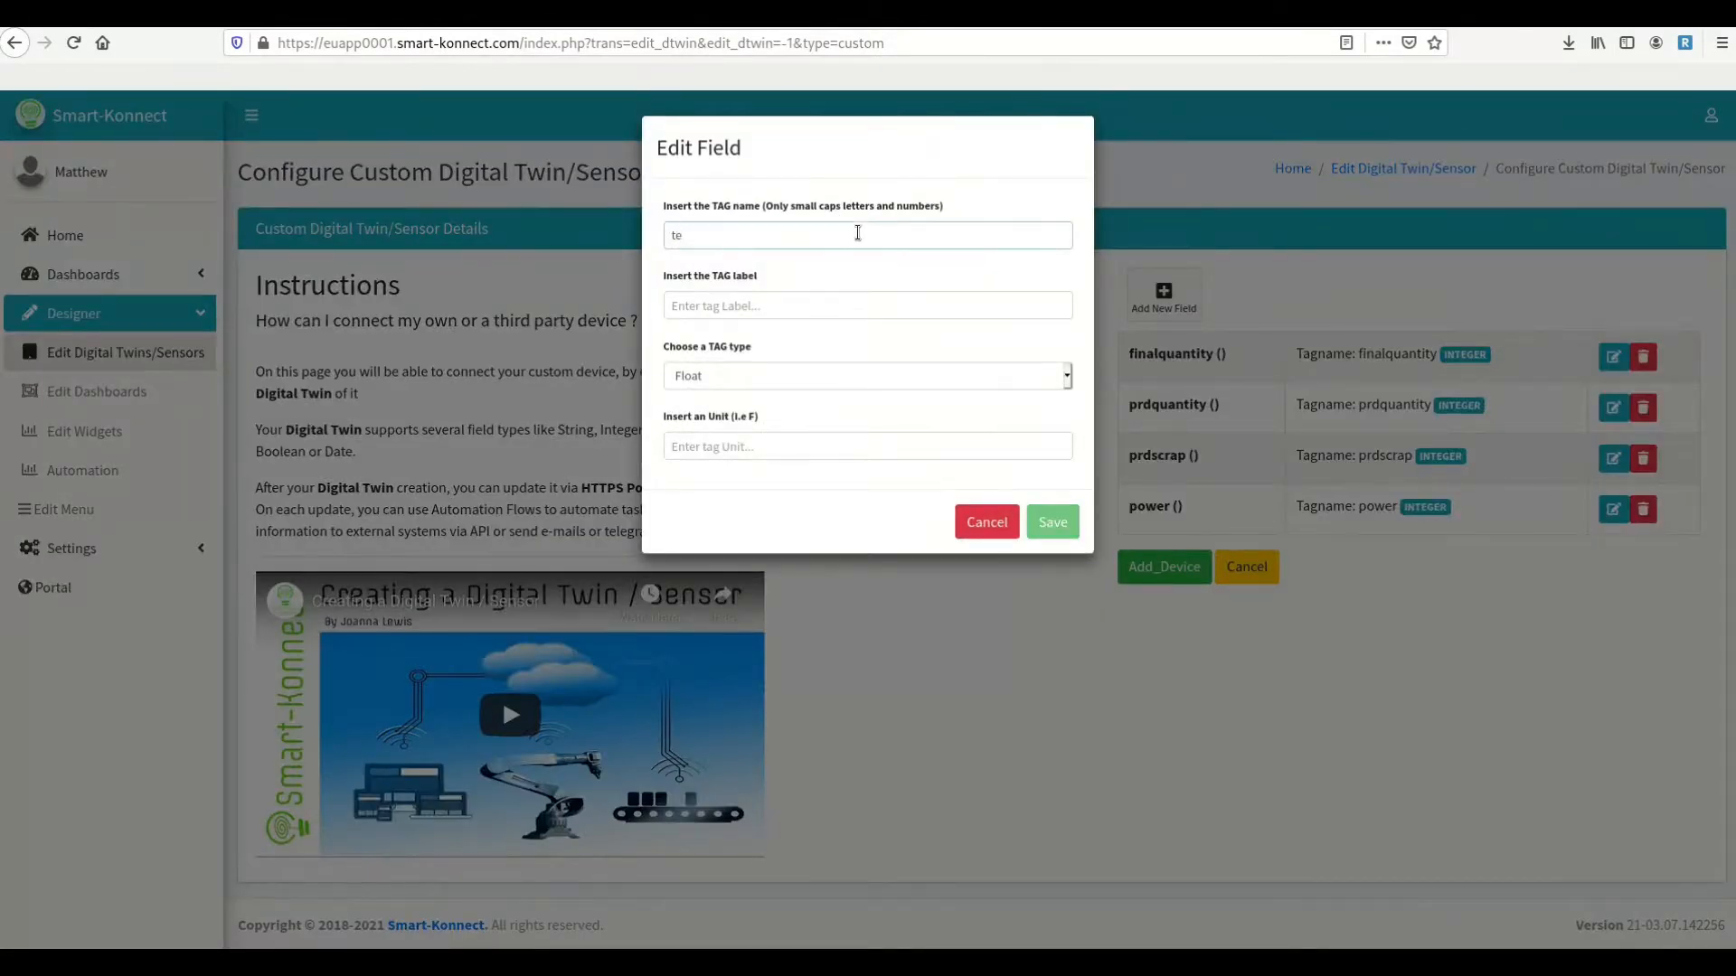
text(mperature)
key(Tab)
click(1054, 522)
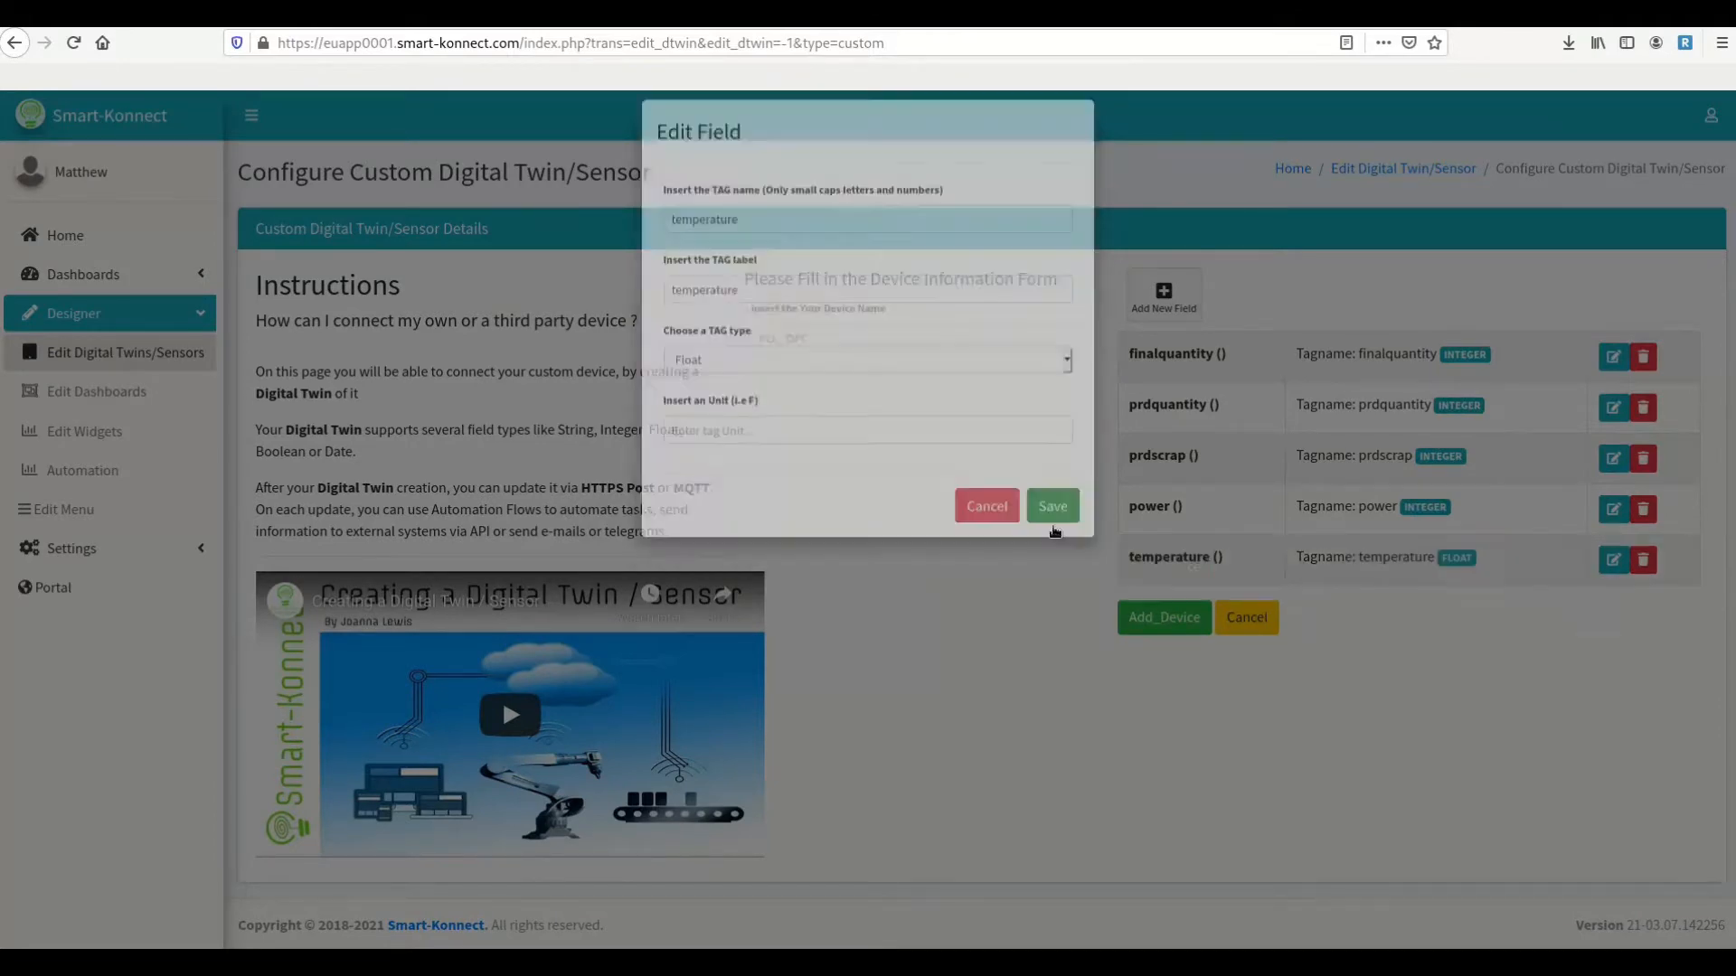
- Add a field with tag name and label oilpressure to the device, keeping the Float type
click(1163, 293)
click(880, 242)
text(oilpressure)
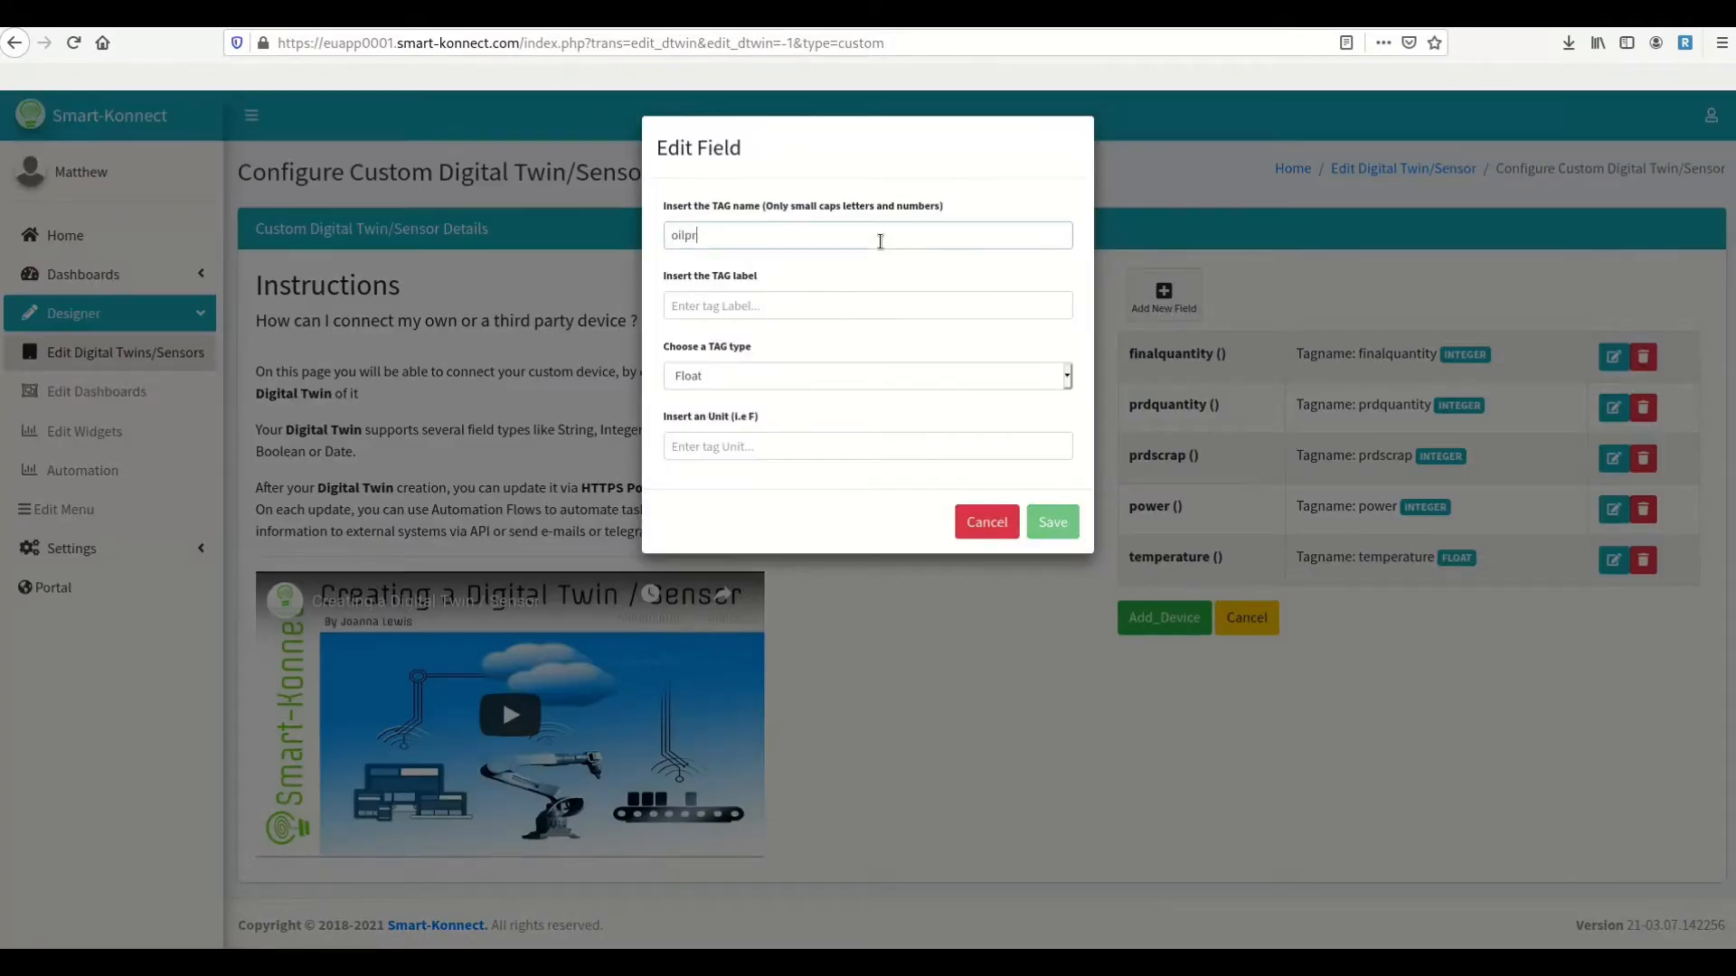
key(Tab)
click(1053, 522)
- Add a Float field with tag name and label vibrations, and create the PLC_OPC device
click(1164, 294)
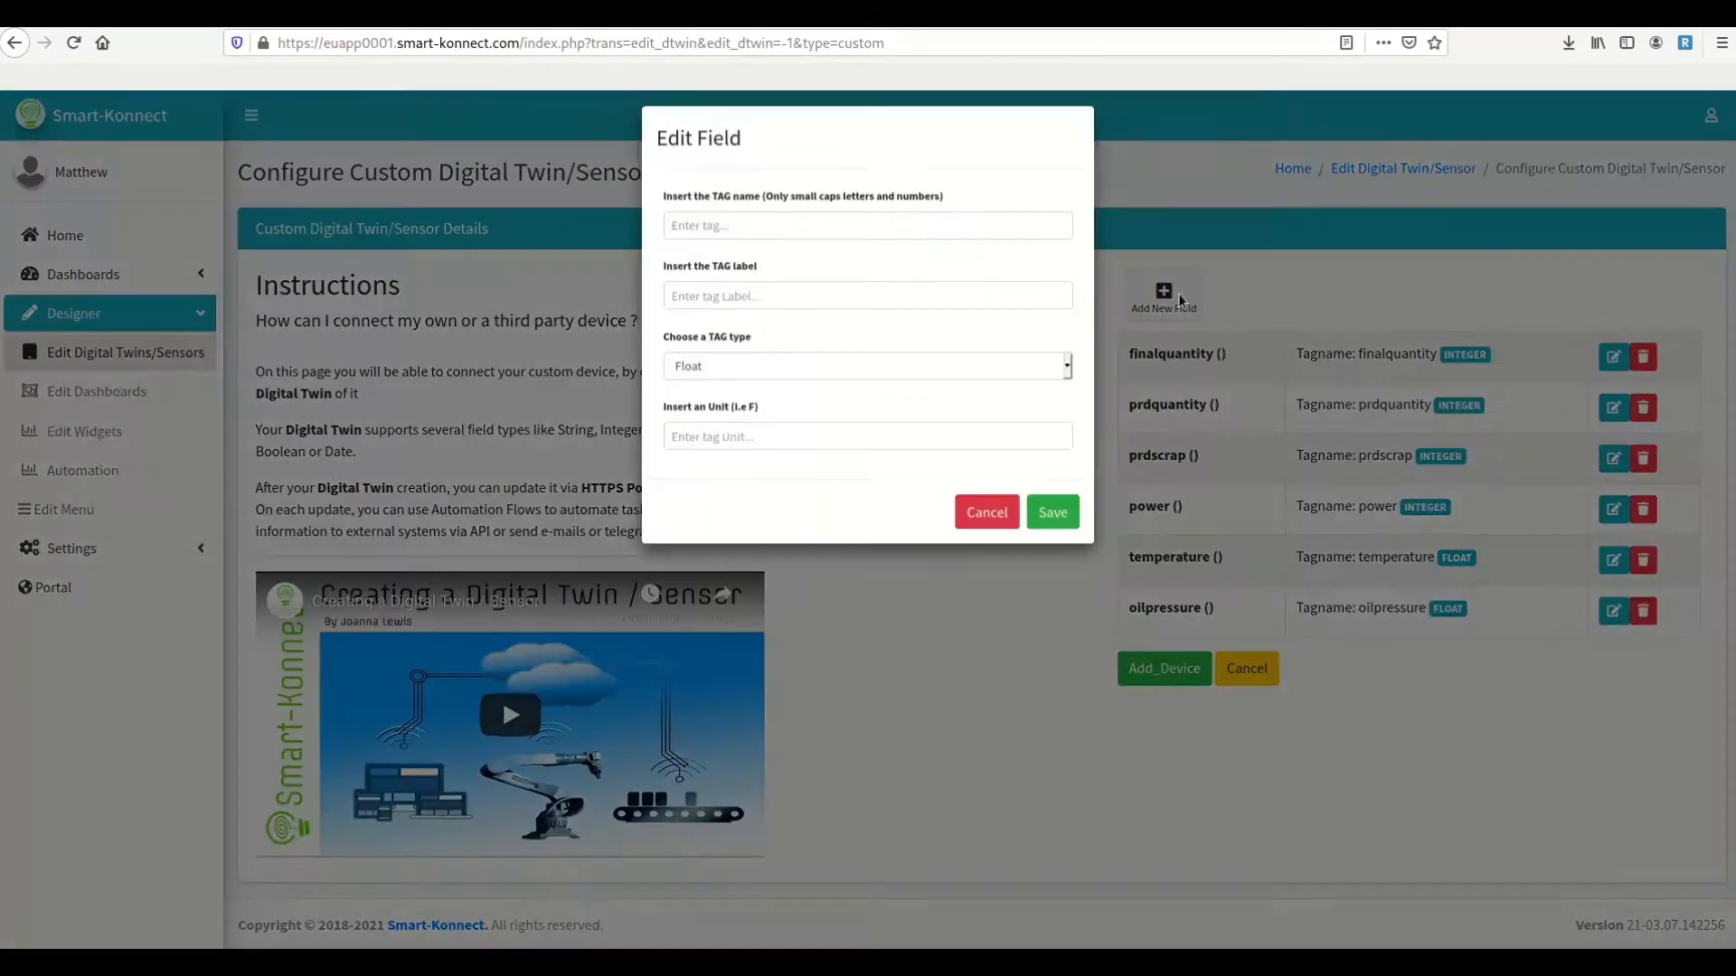
click(839, 222)
text(vibrations)
key(Tab)
click(775, 381)
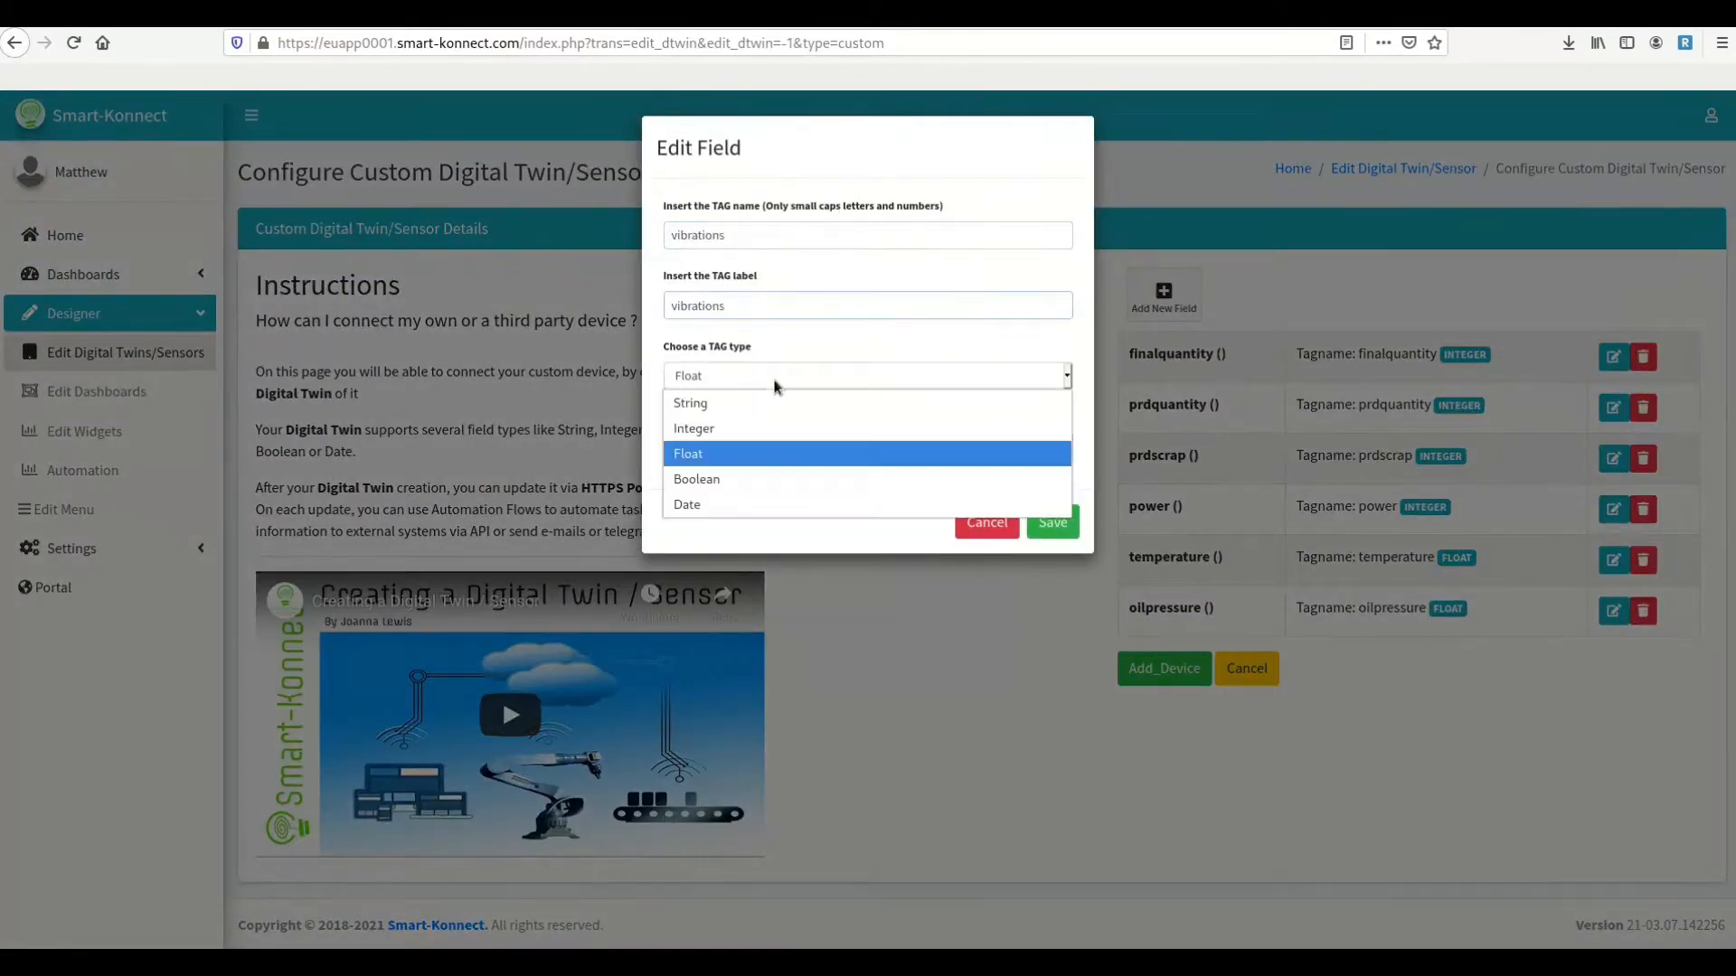
click(774, 381)
click(1052, 524)
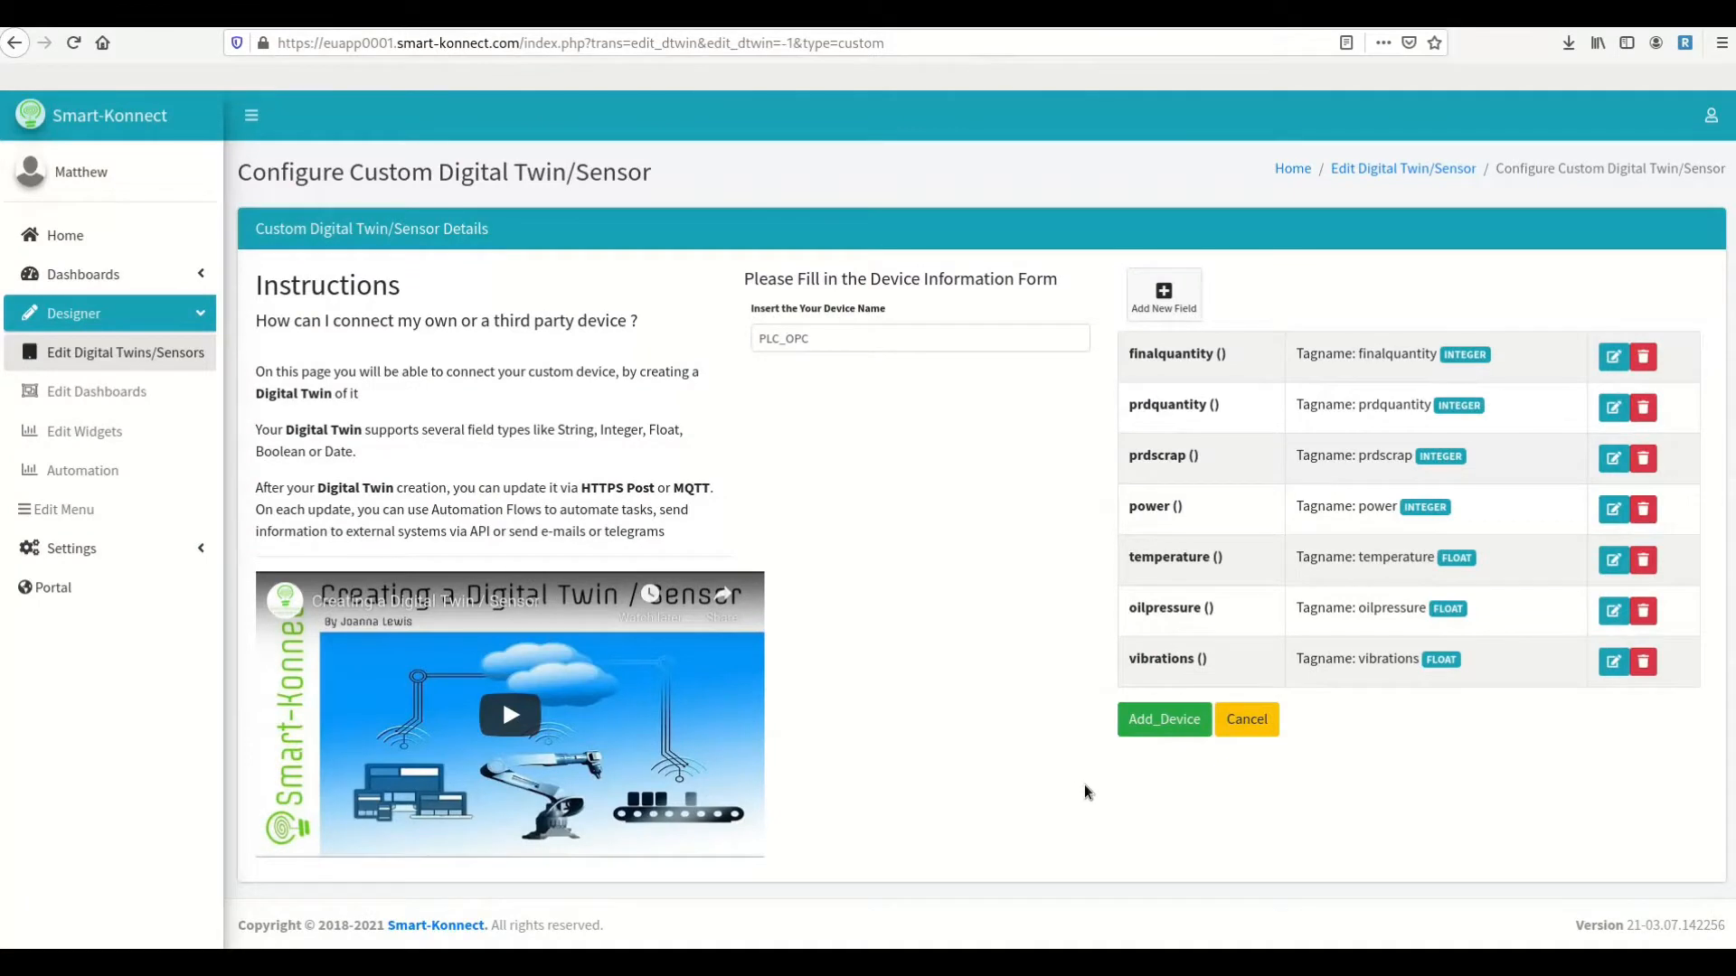
click(1177, 721)
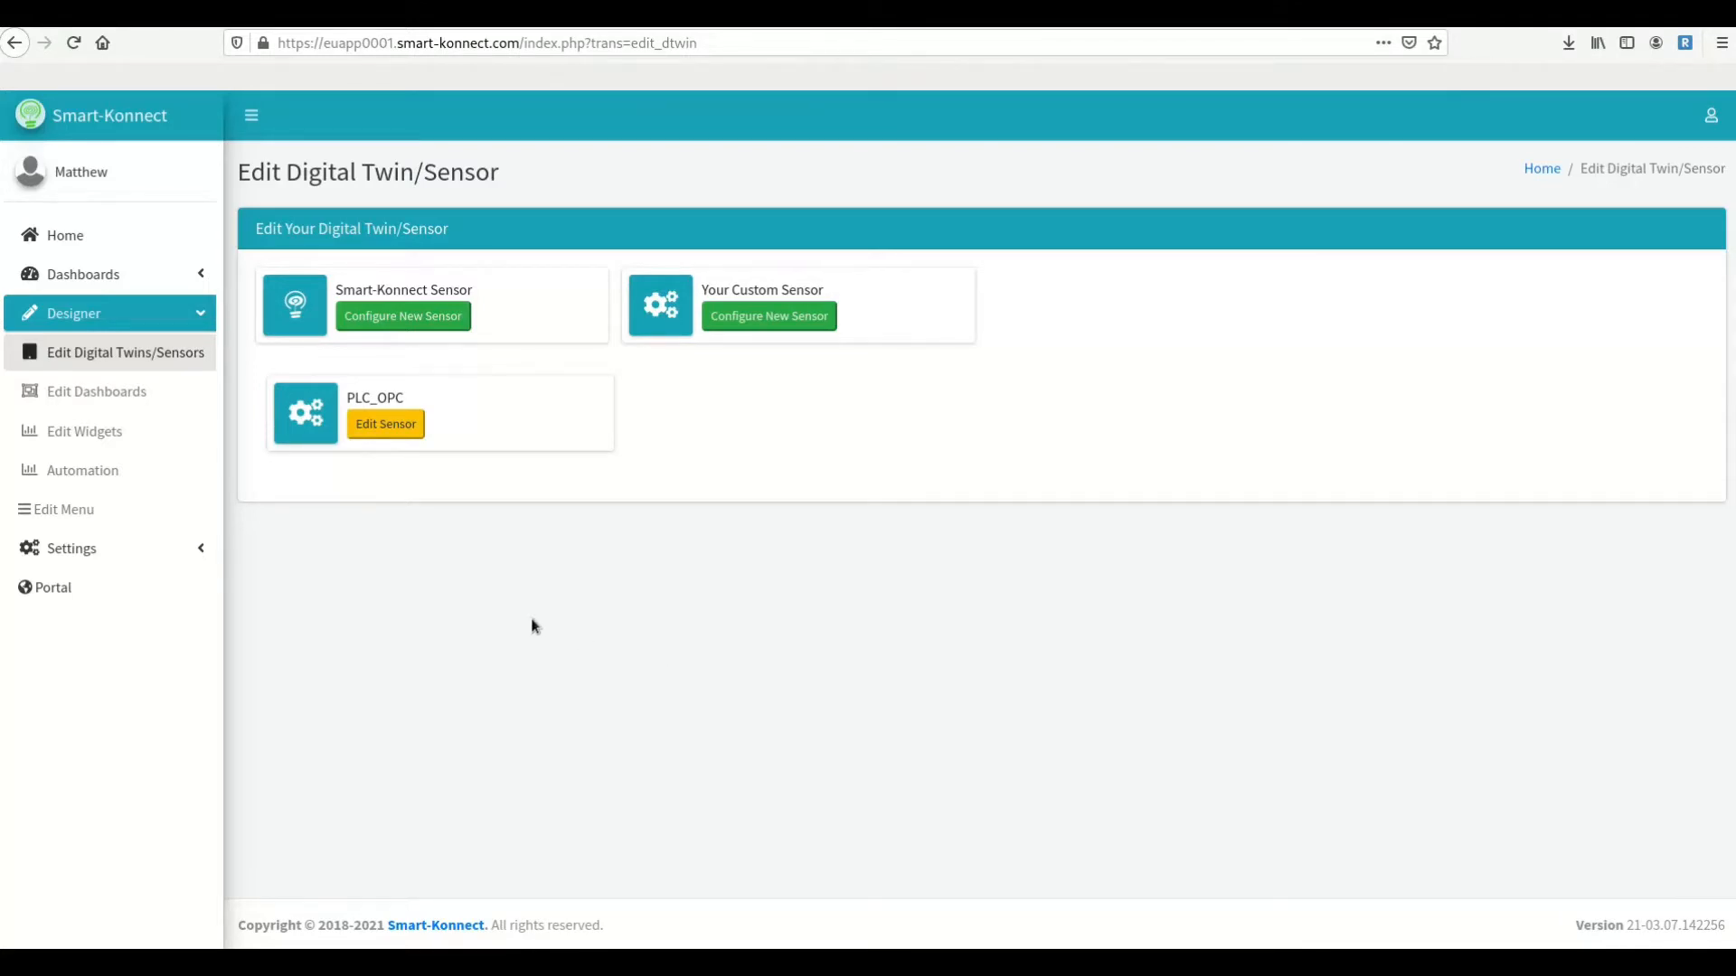
- Open the PLC_OPC sensor's configuration and examine its API details, JSON payload and current values
click(397, 438)
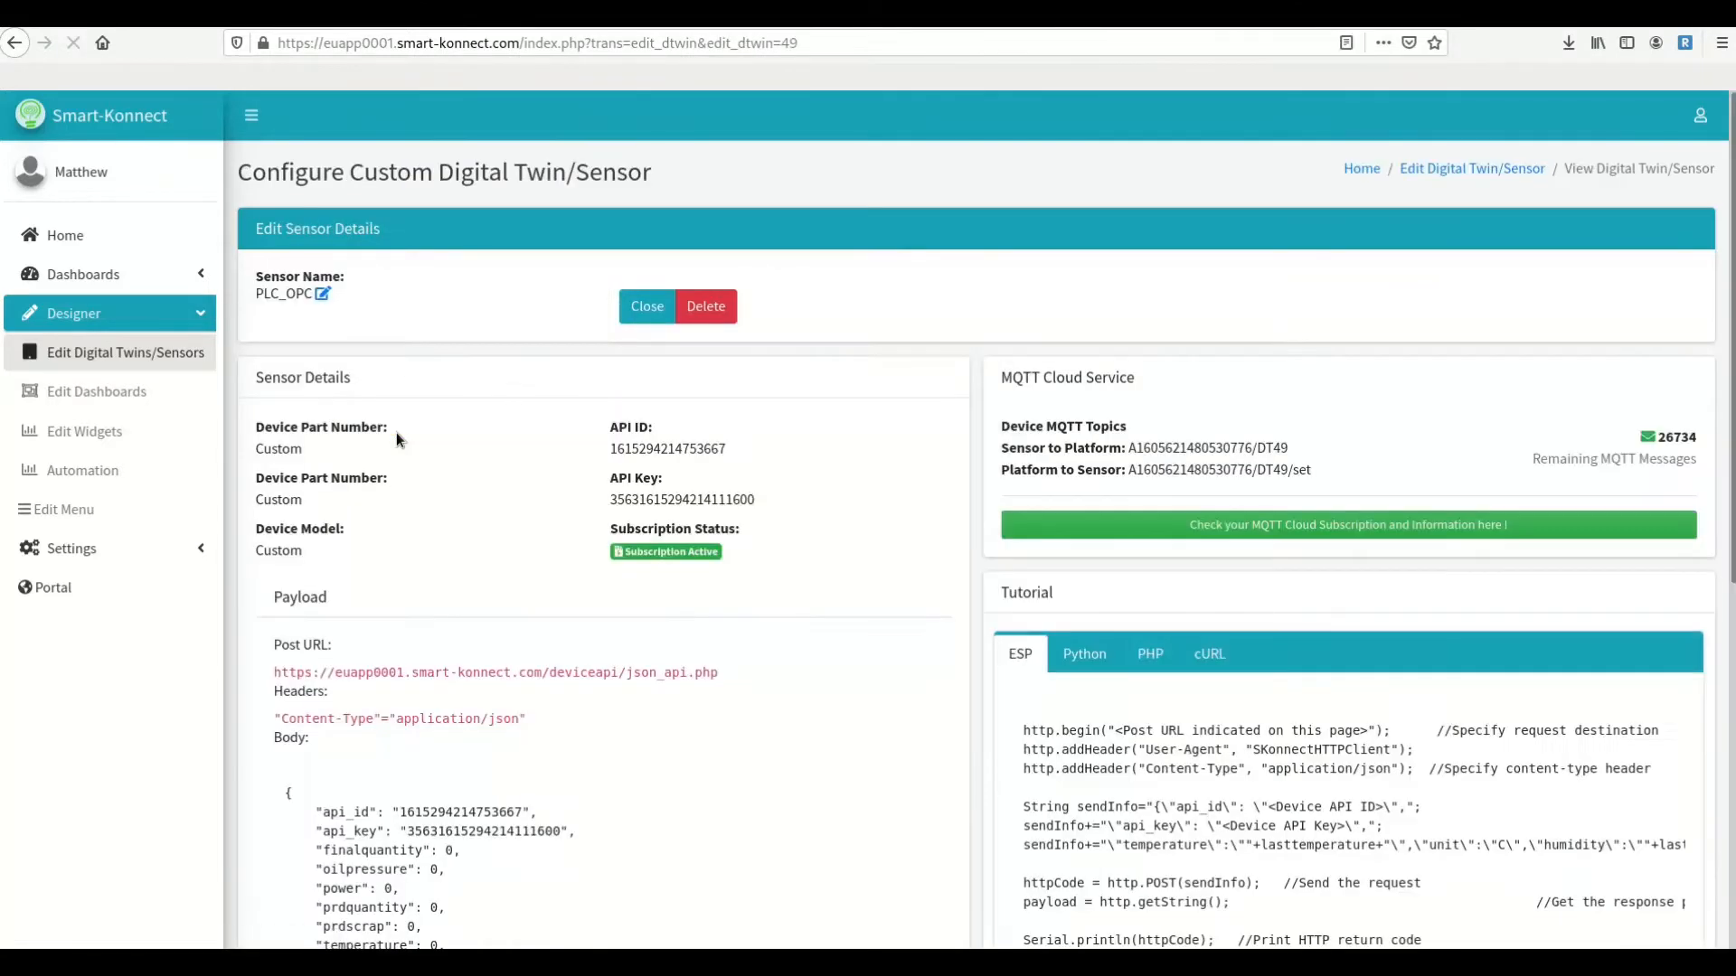
scroll(563, 676, down, 3)
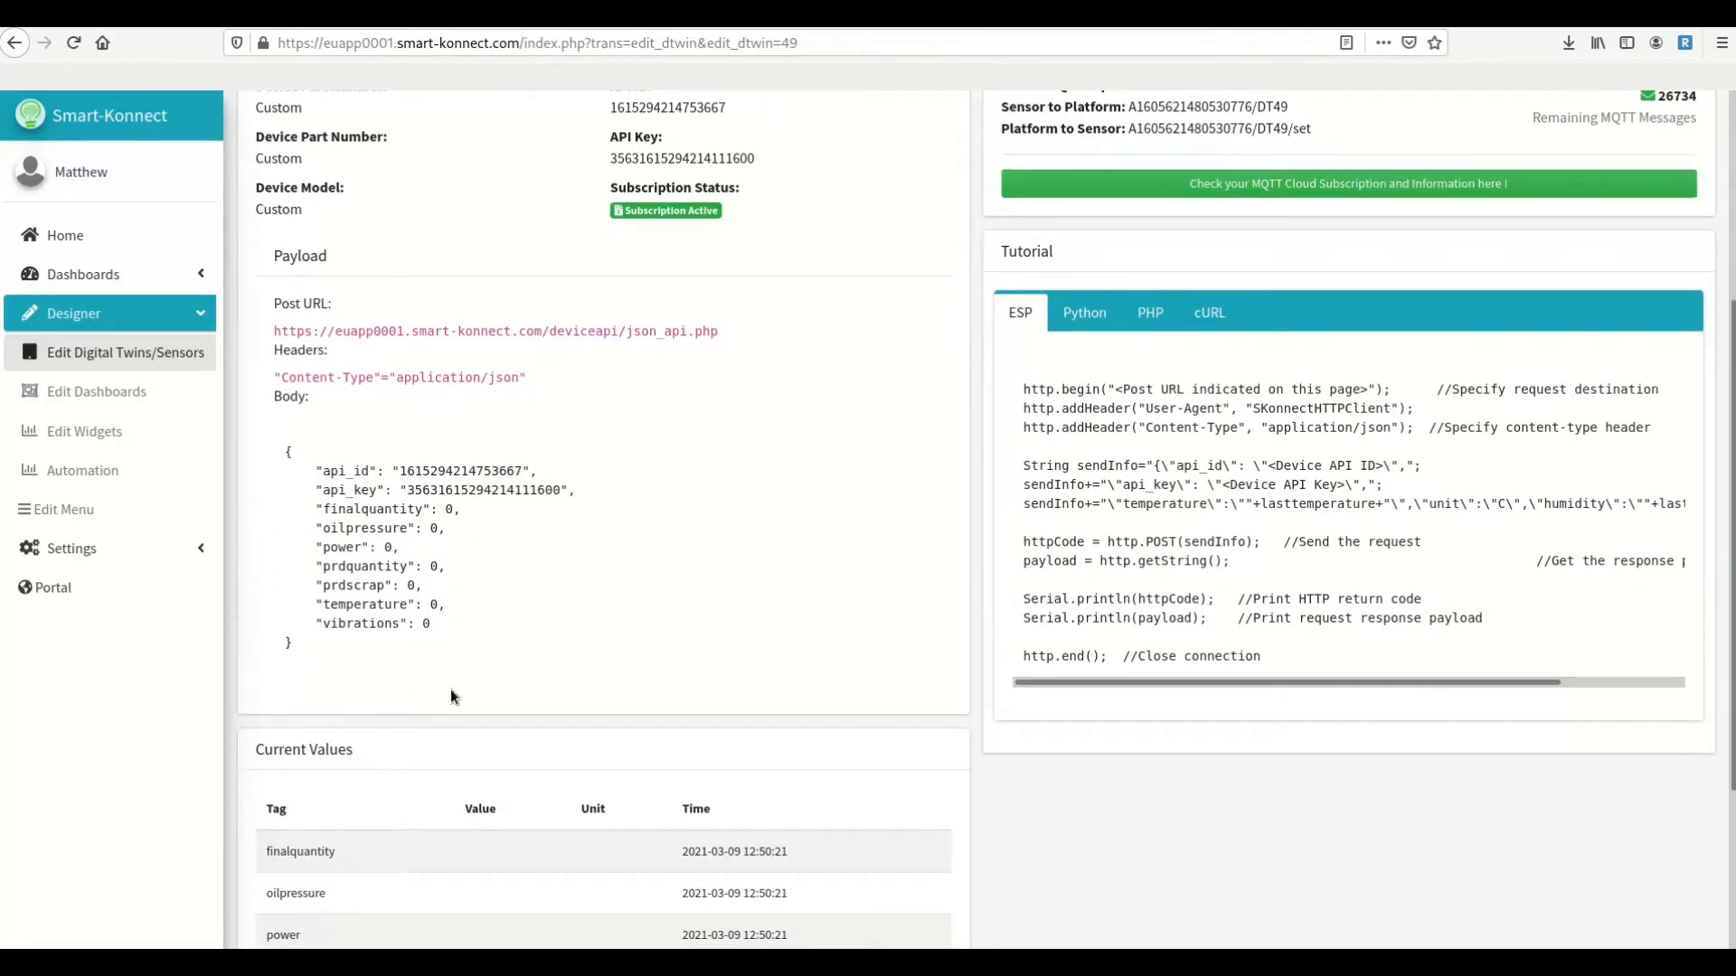
scroll(589, 587, down, 1)
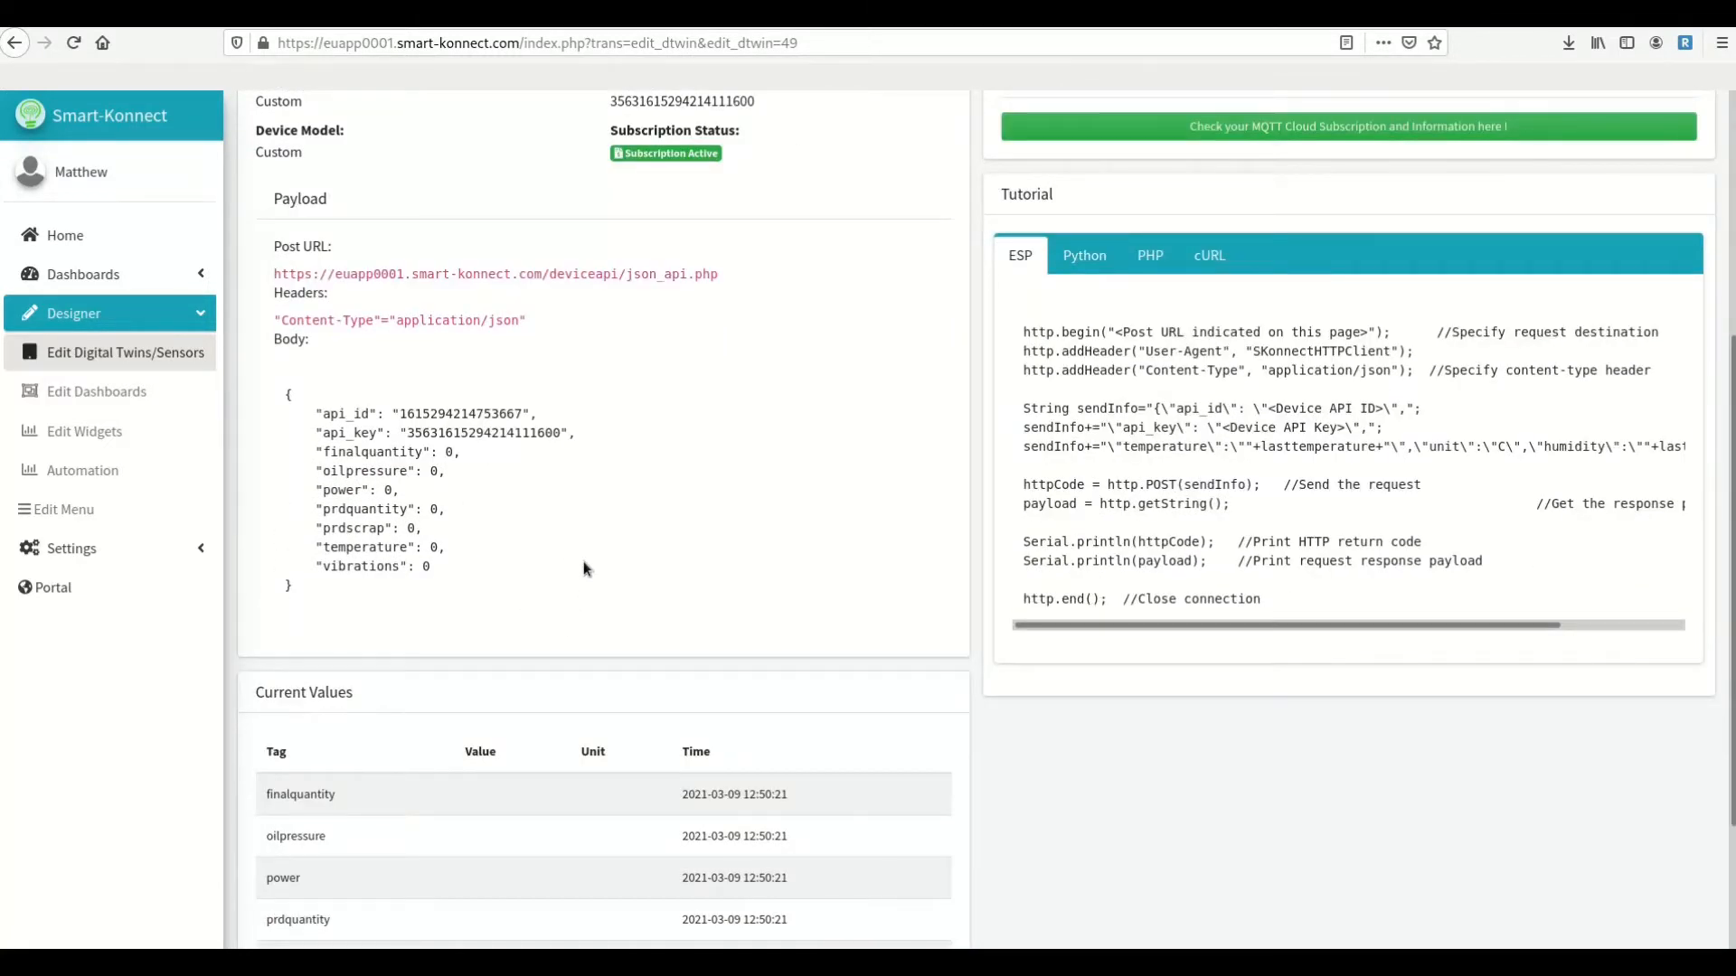
- Open the Industrial Edgeserver for editing from the EdgeServers settings
click(150, 555)
click(93, 669)
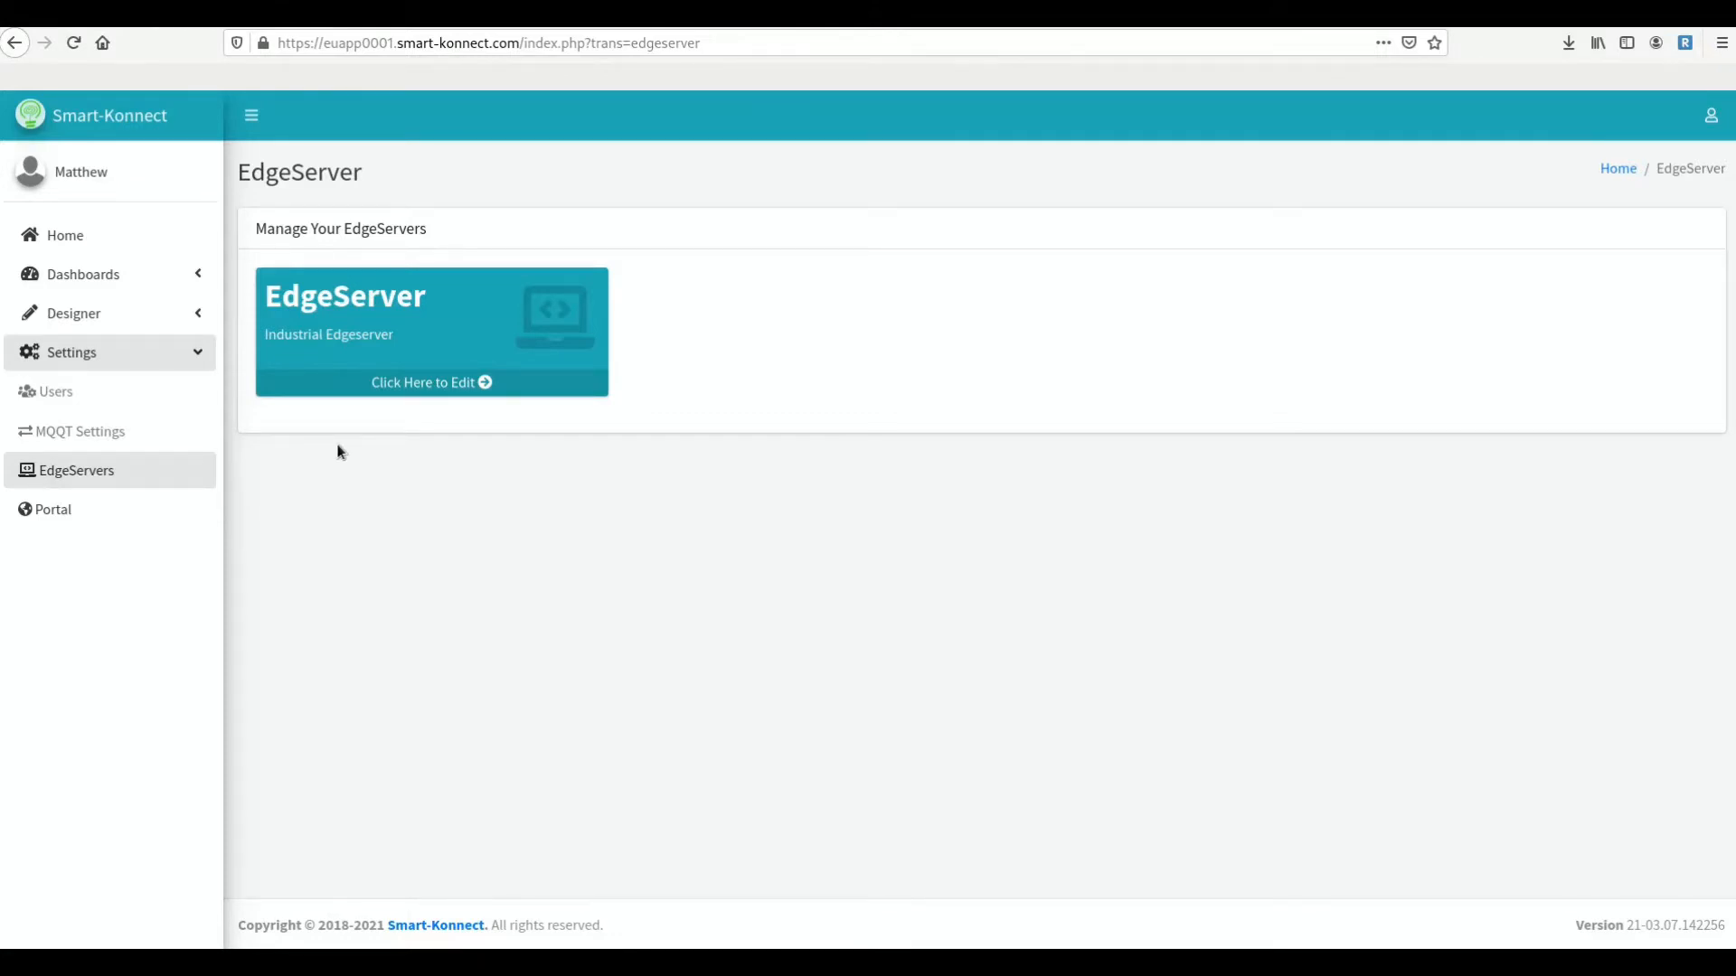
click(433, 384)
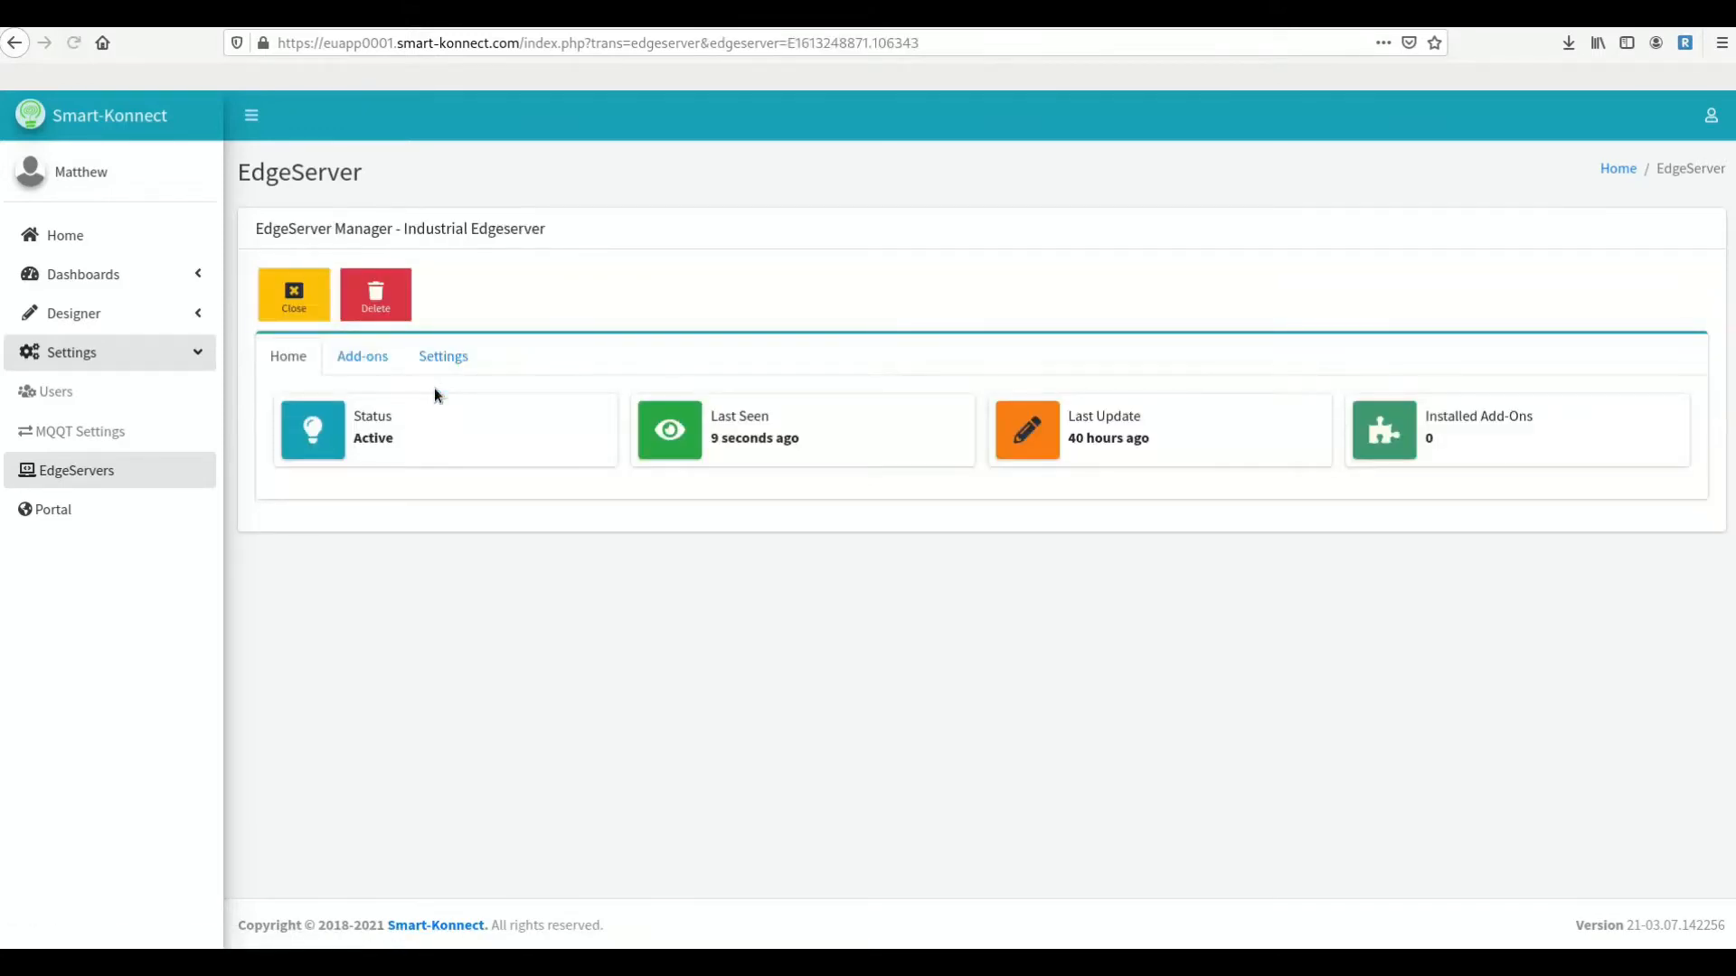
- Start a new OPC-UA add-on for the Industrial Edgeserver and name it Machine OPC PLC
click(374, 362)
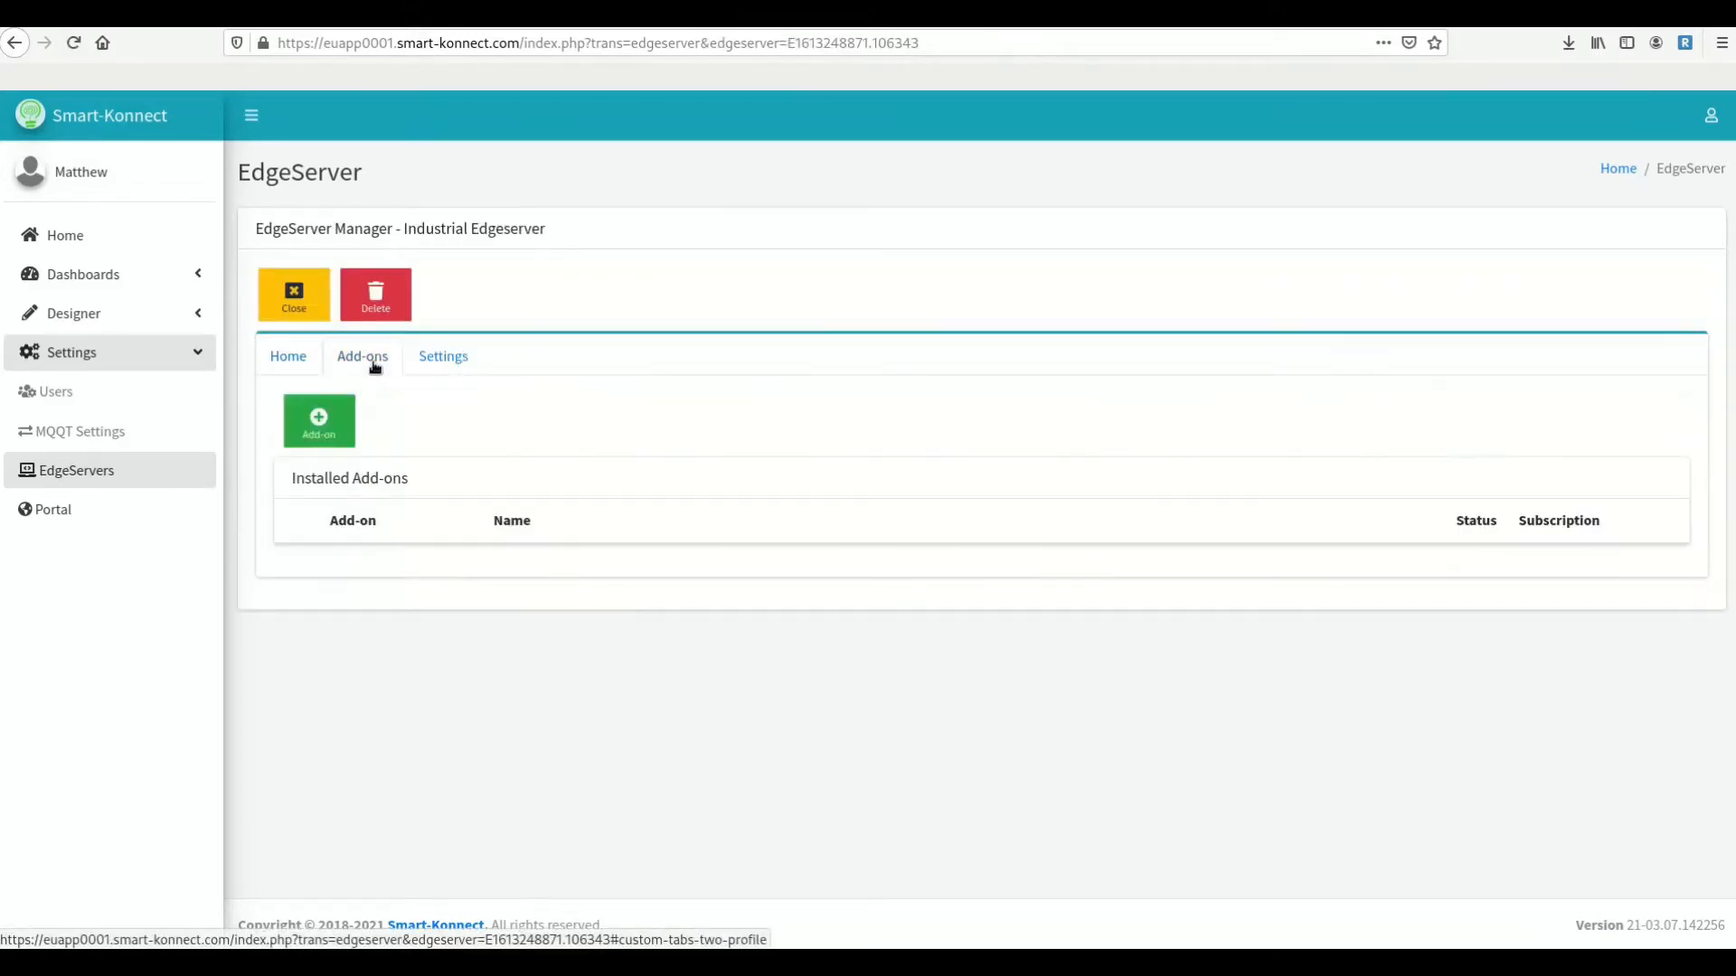
click(321, 438)
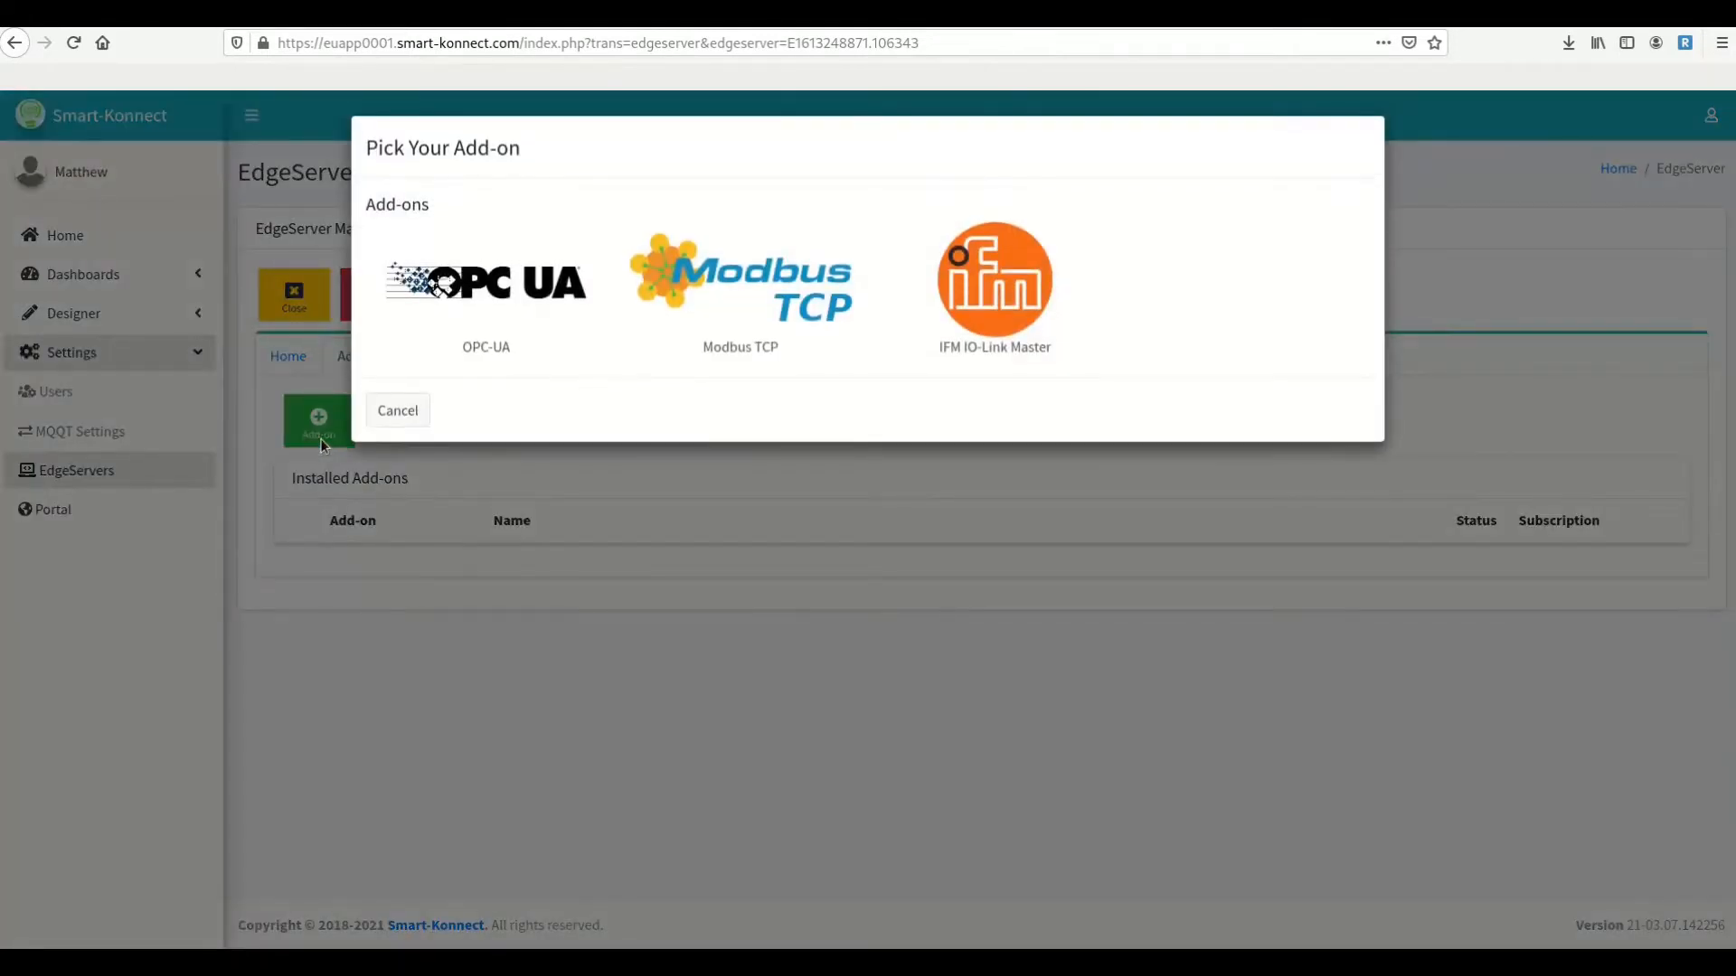
click(504, 287)
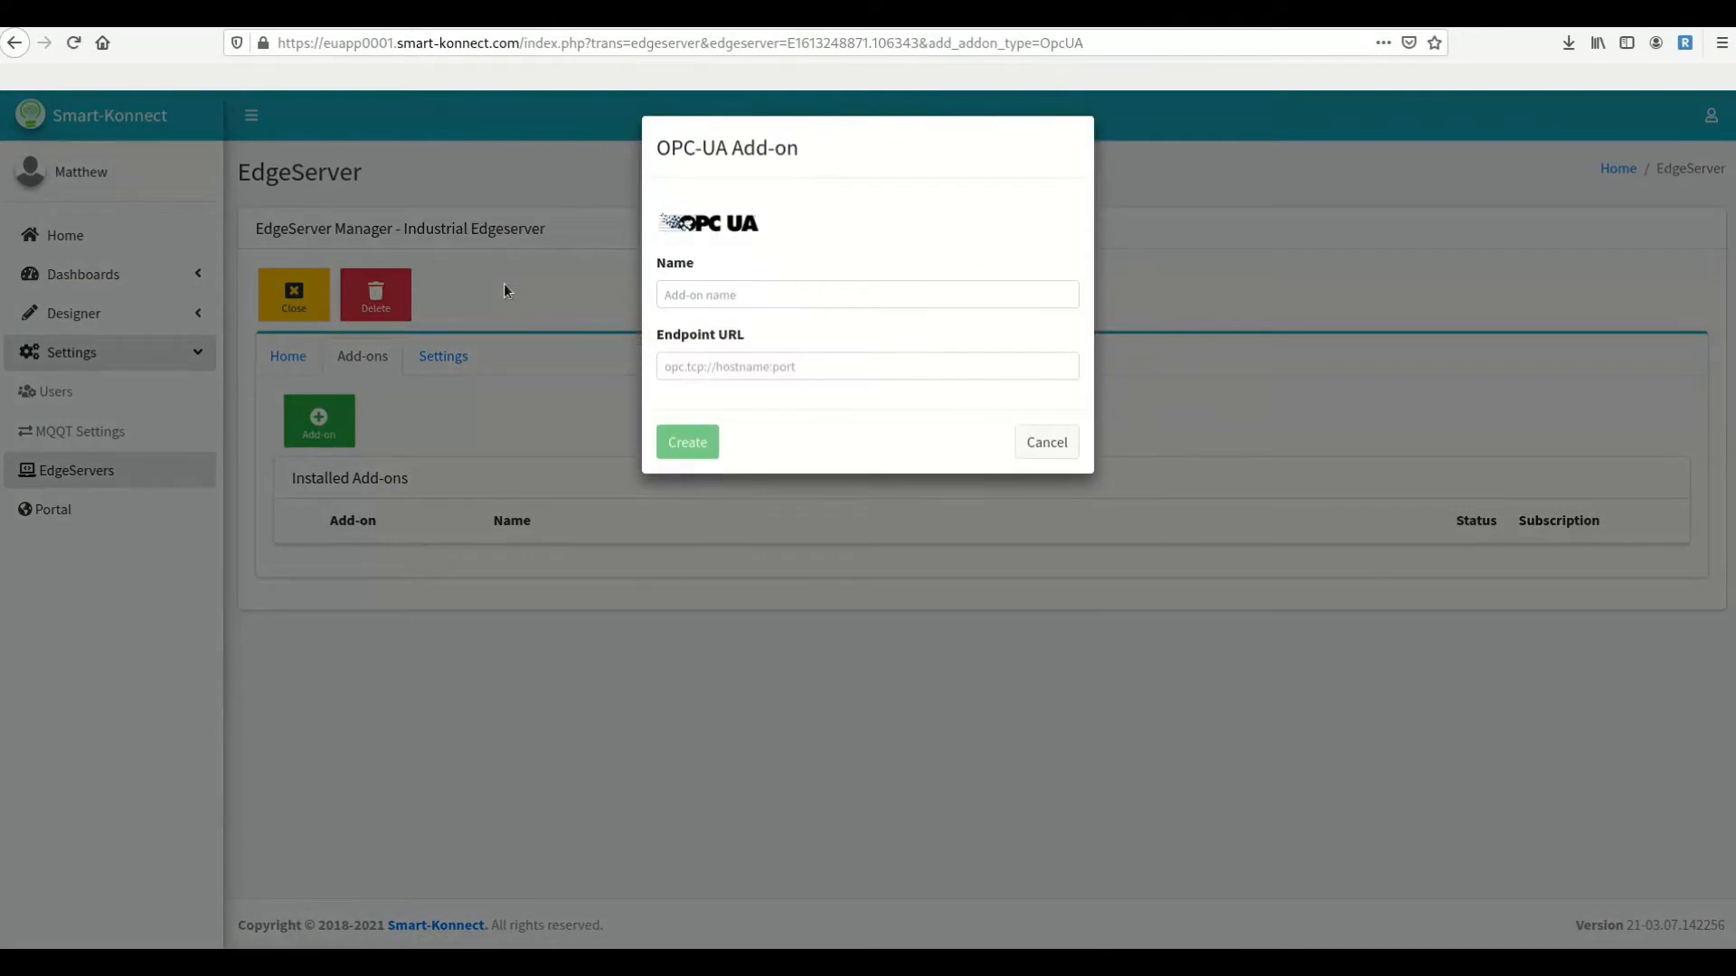
click(699, 286)
text(PLC)
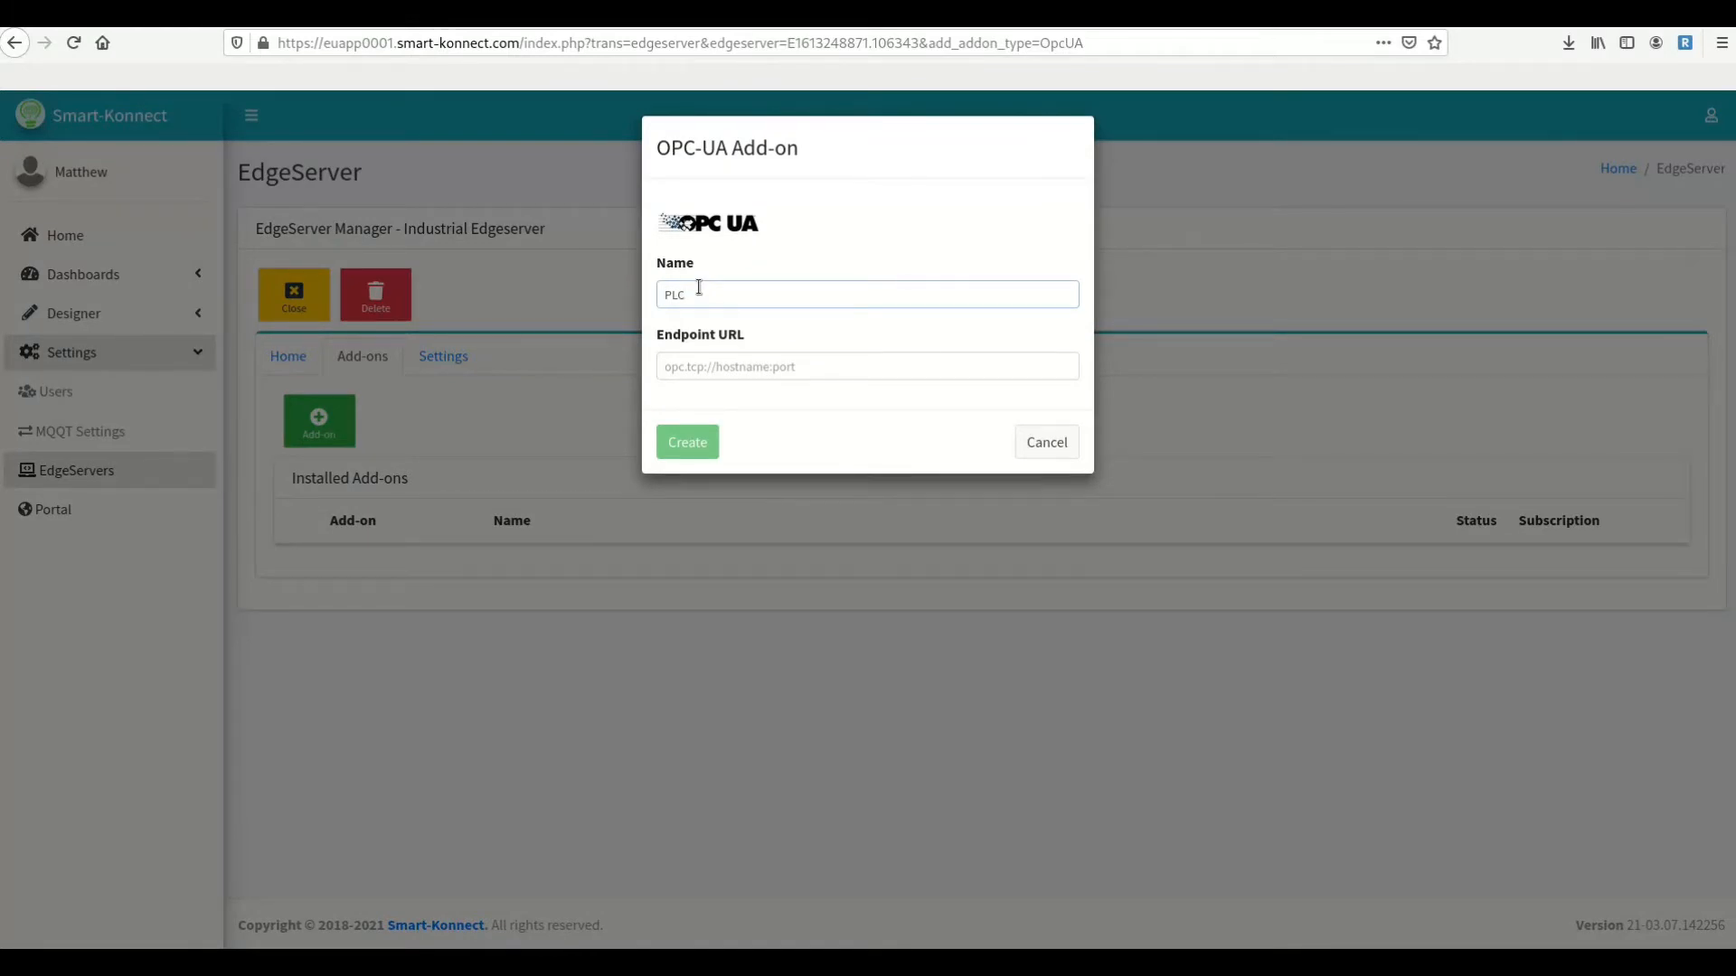
key(BackSpace)
key(BackSpace)
key(BackSpace)
text(Machine OPC PLC)
- Set the add-on's endpoint URL to opc.tcp://192.168.1.31:4840/
click(748, 374)
text(op)
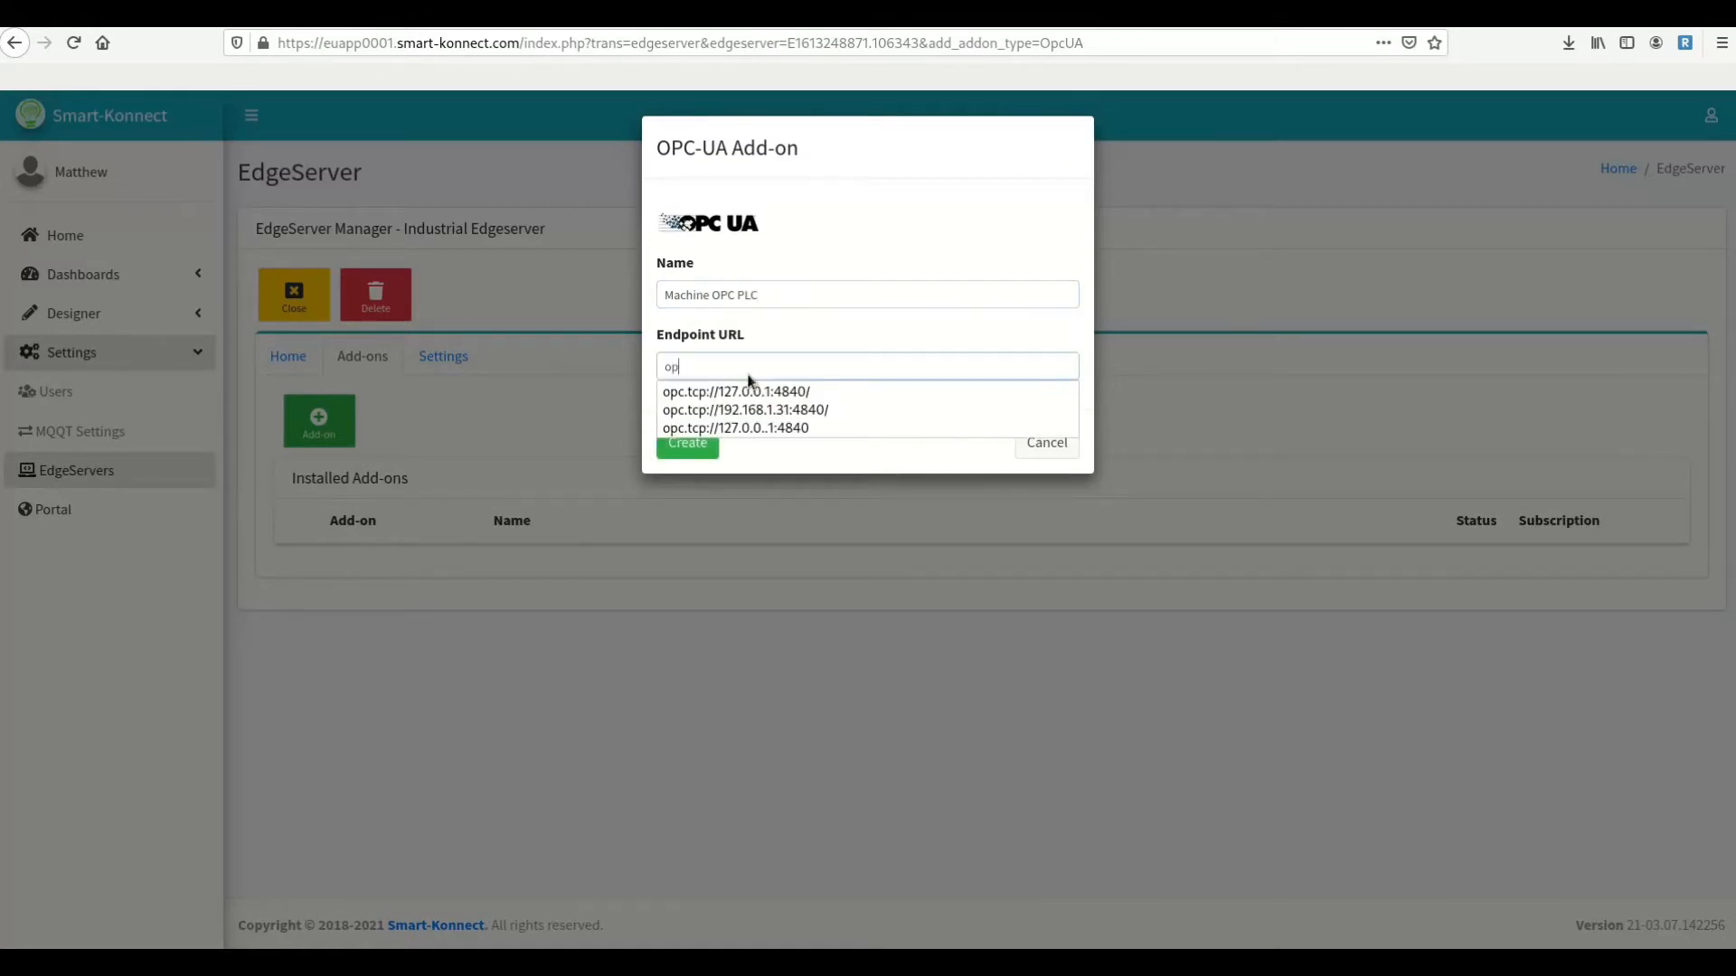
key(Down)
key(Down)
key(Return)
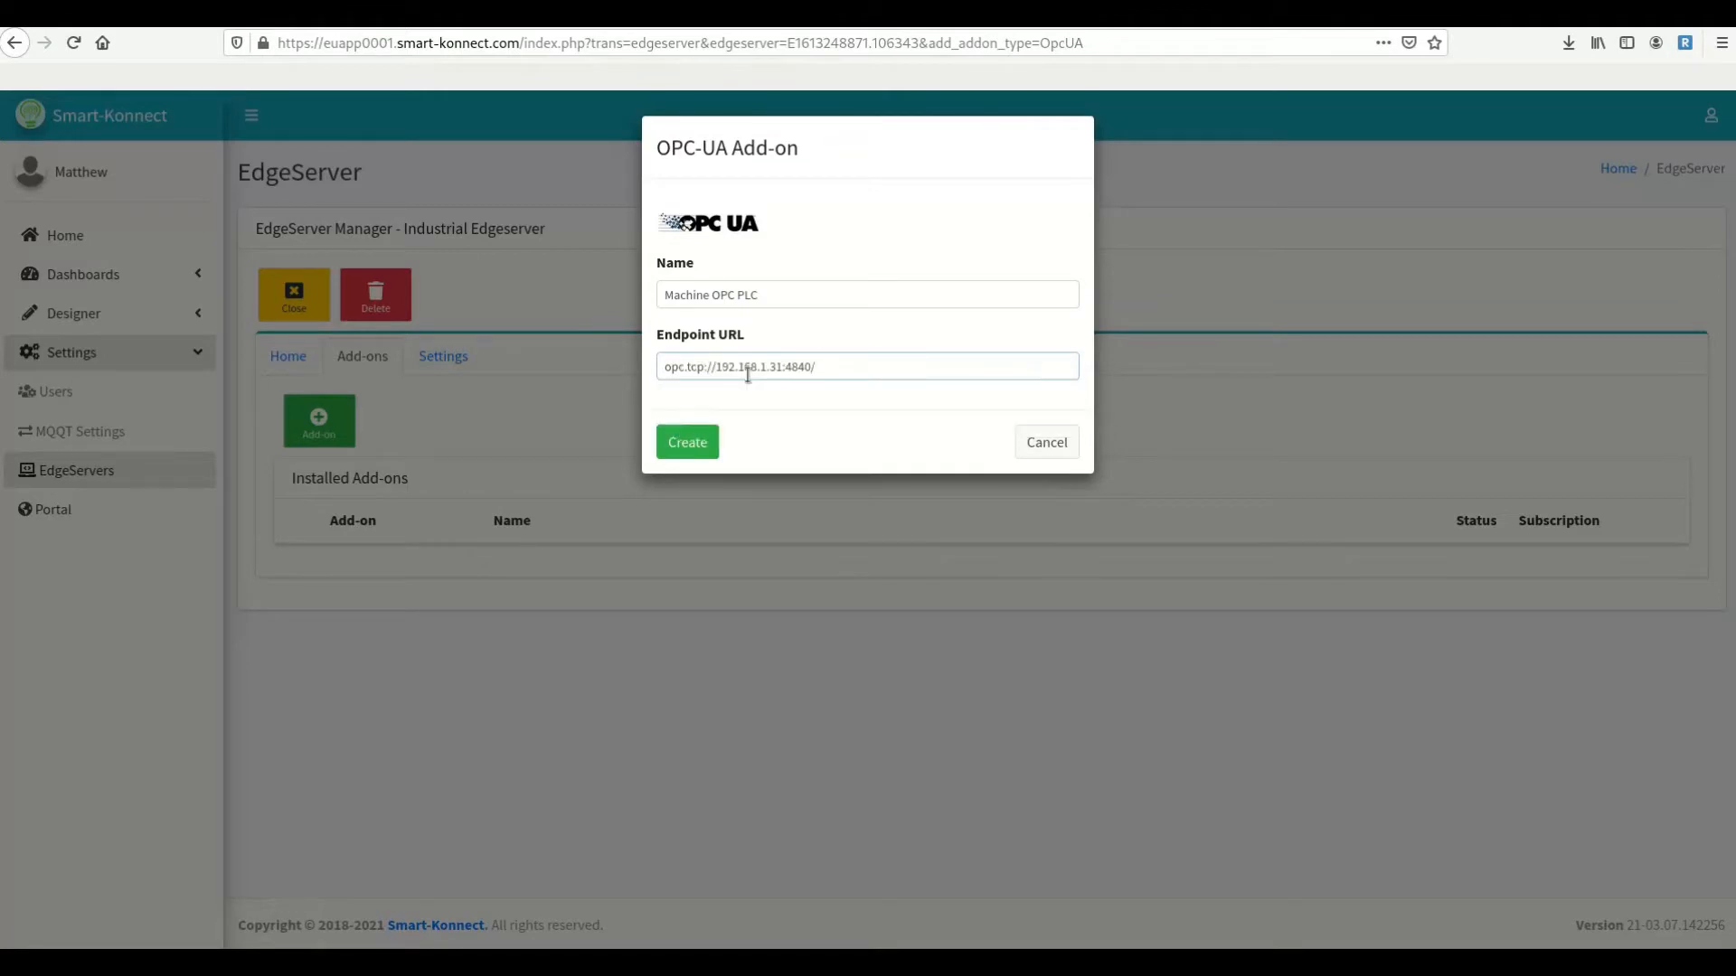
drag(660, 367, 681, 366)
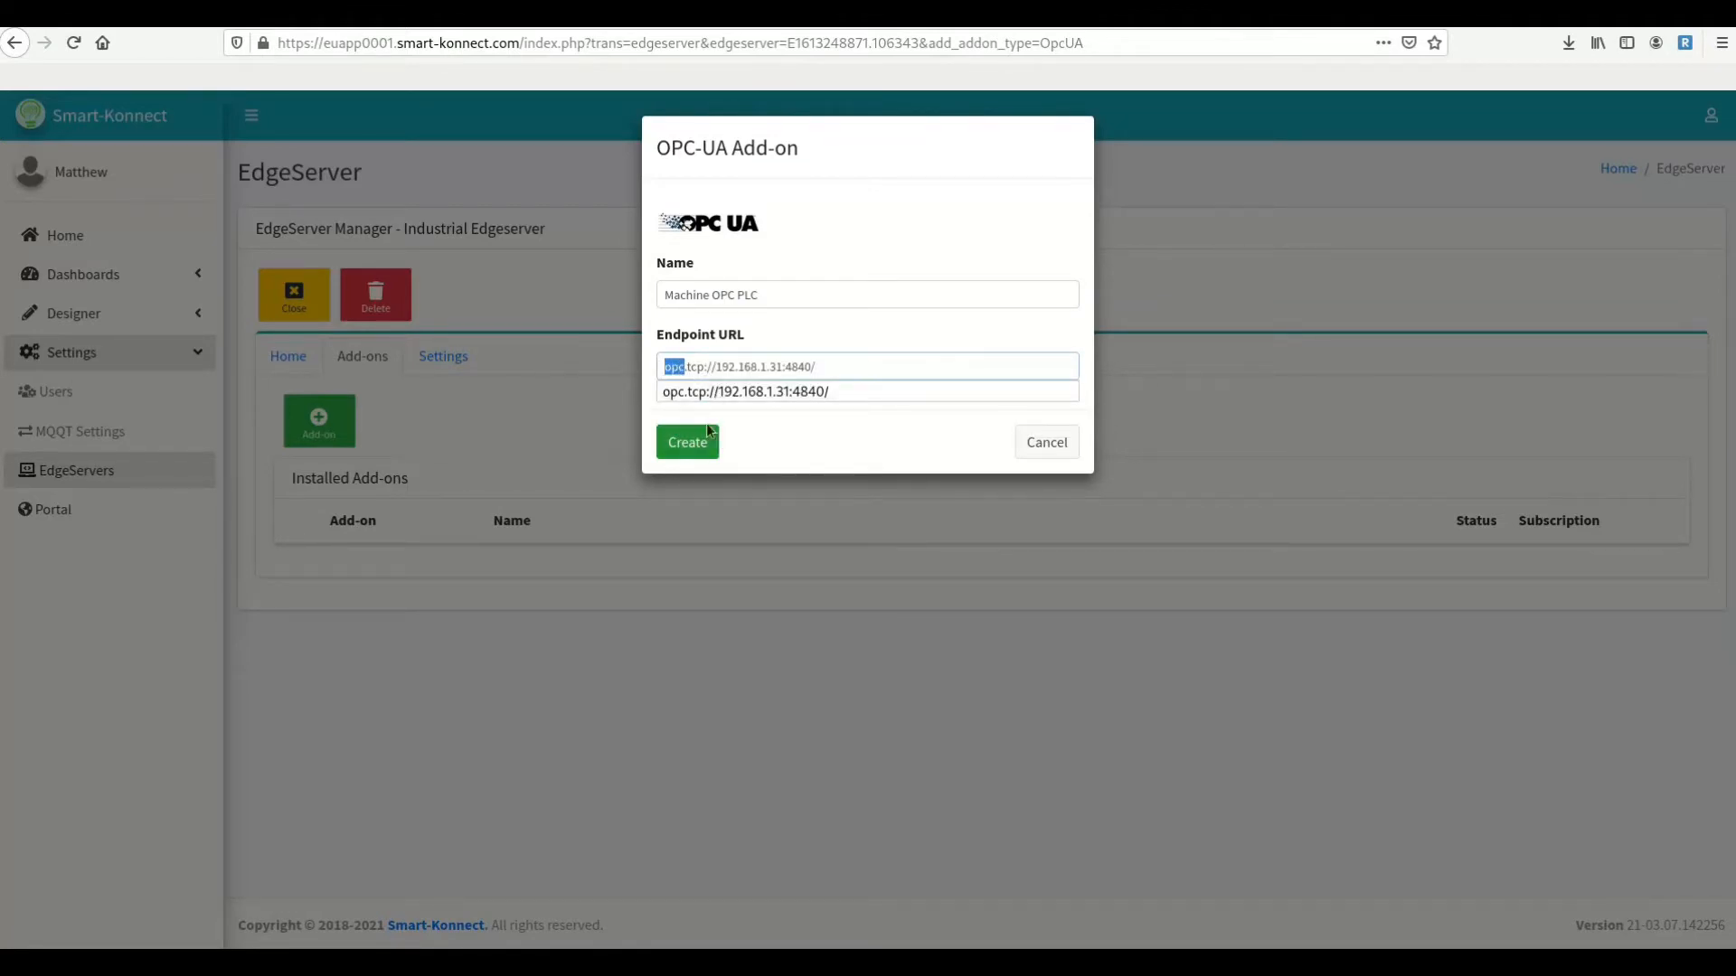
click(686, 369)
click(687, 369)
drag(688, 368, 700, 370)
click(802, 366)
drag(779, 367, 810, 367)
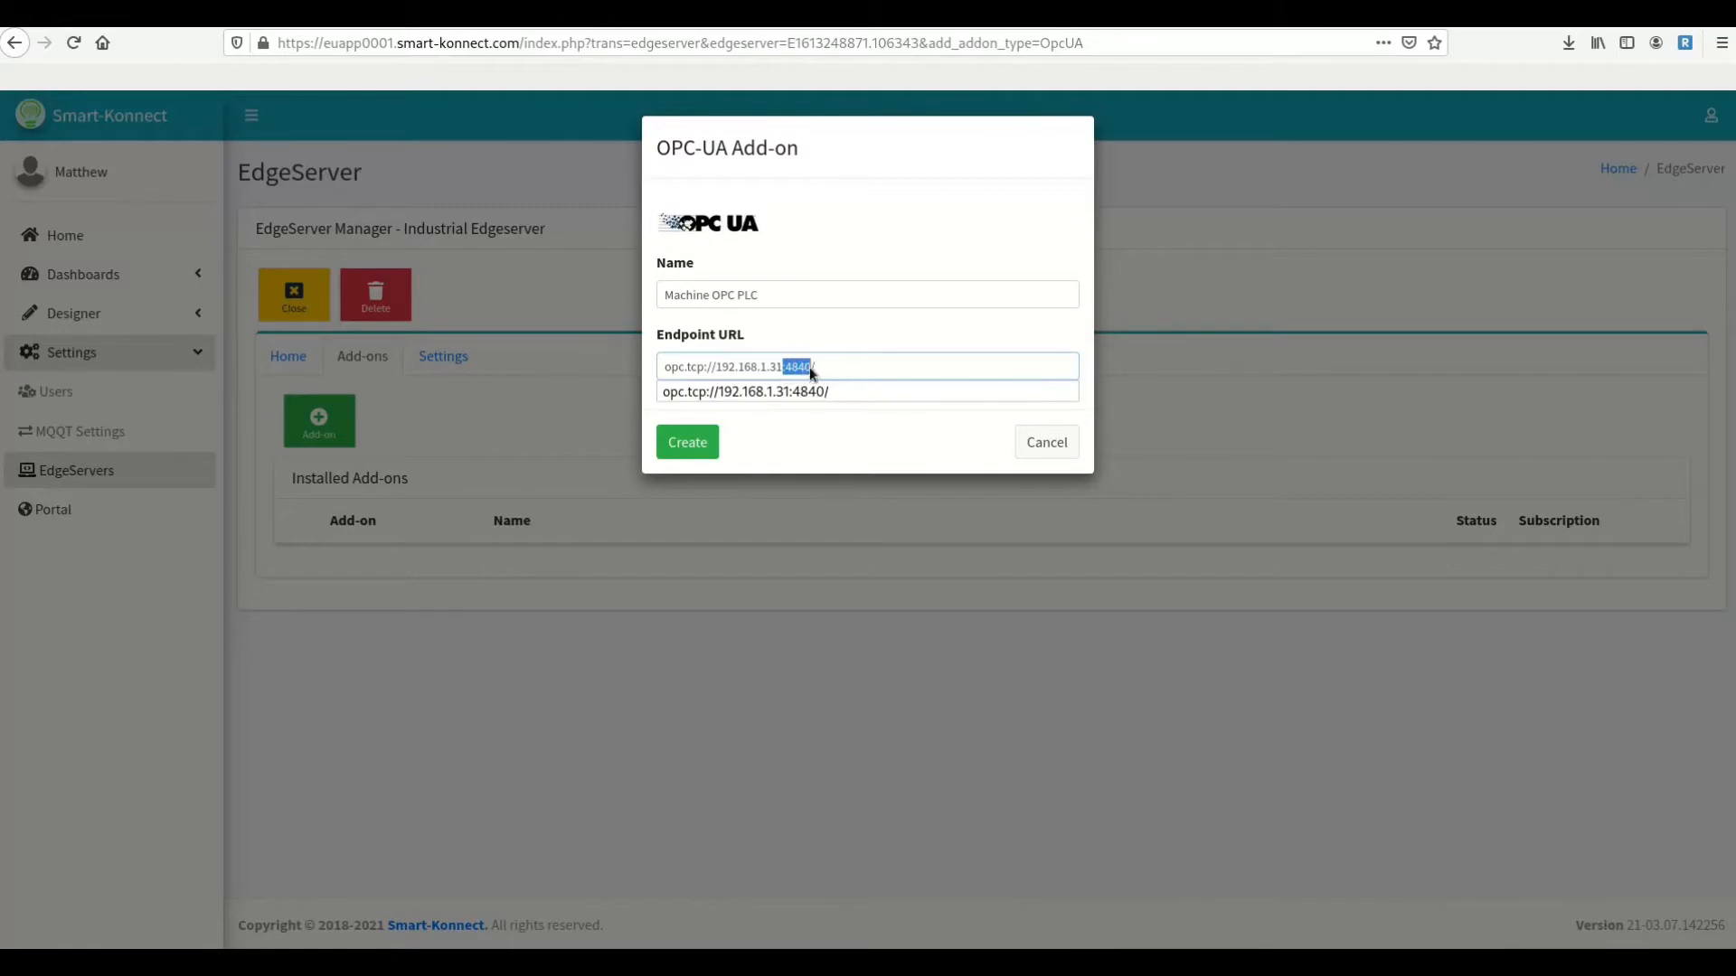
click(927, 435)
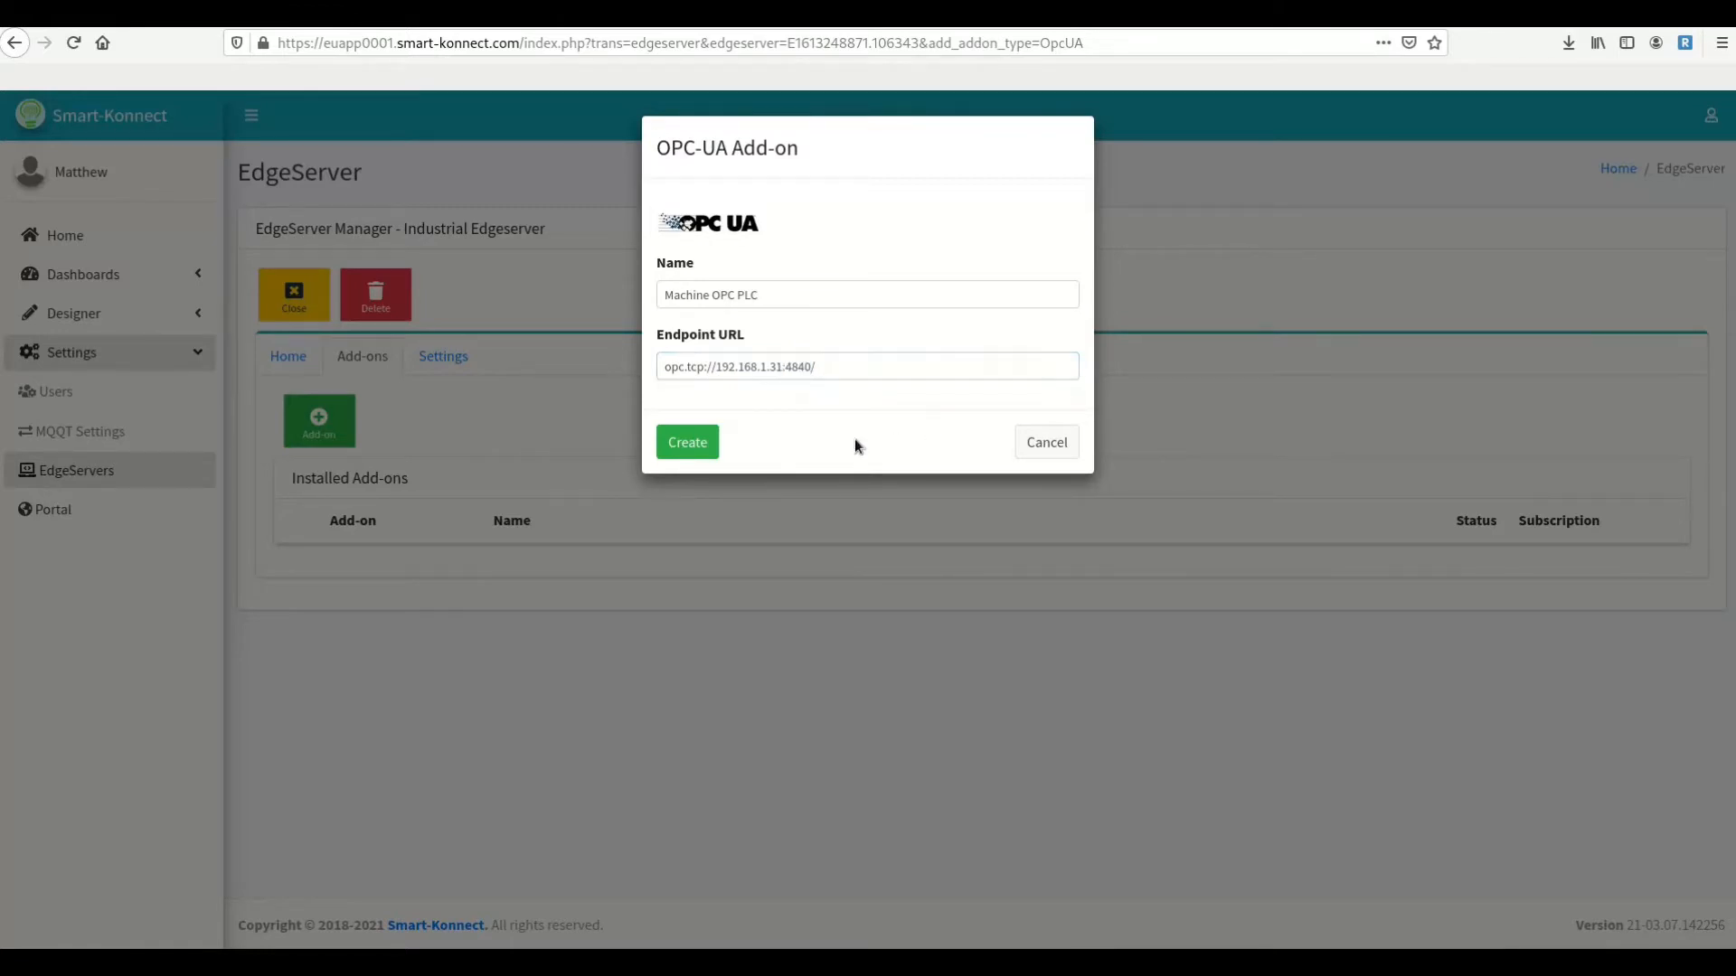
- Create the OPC-UA add-on, and open its manager to check the saved name and endpoint settings
click(704, 446)
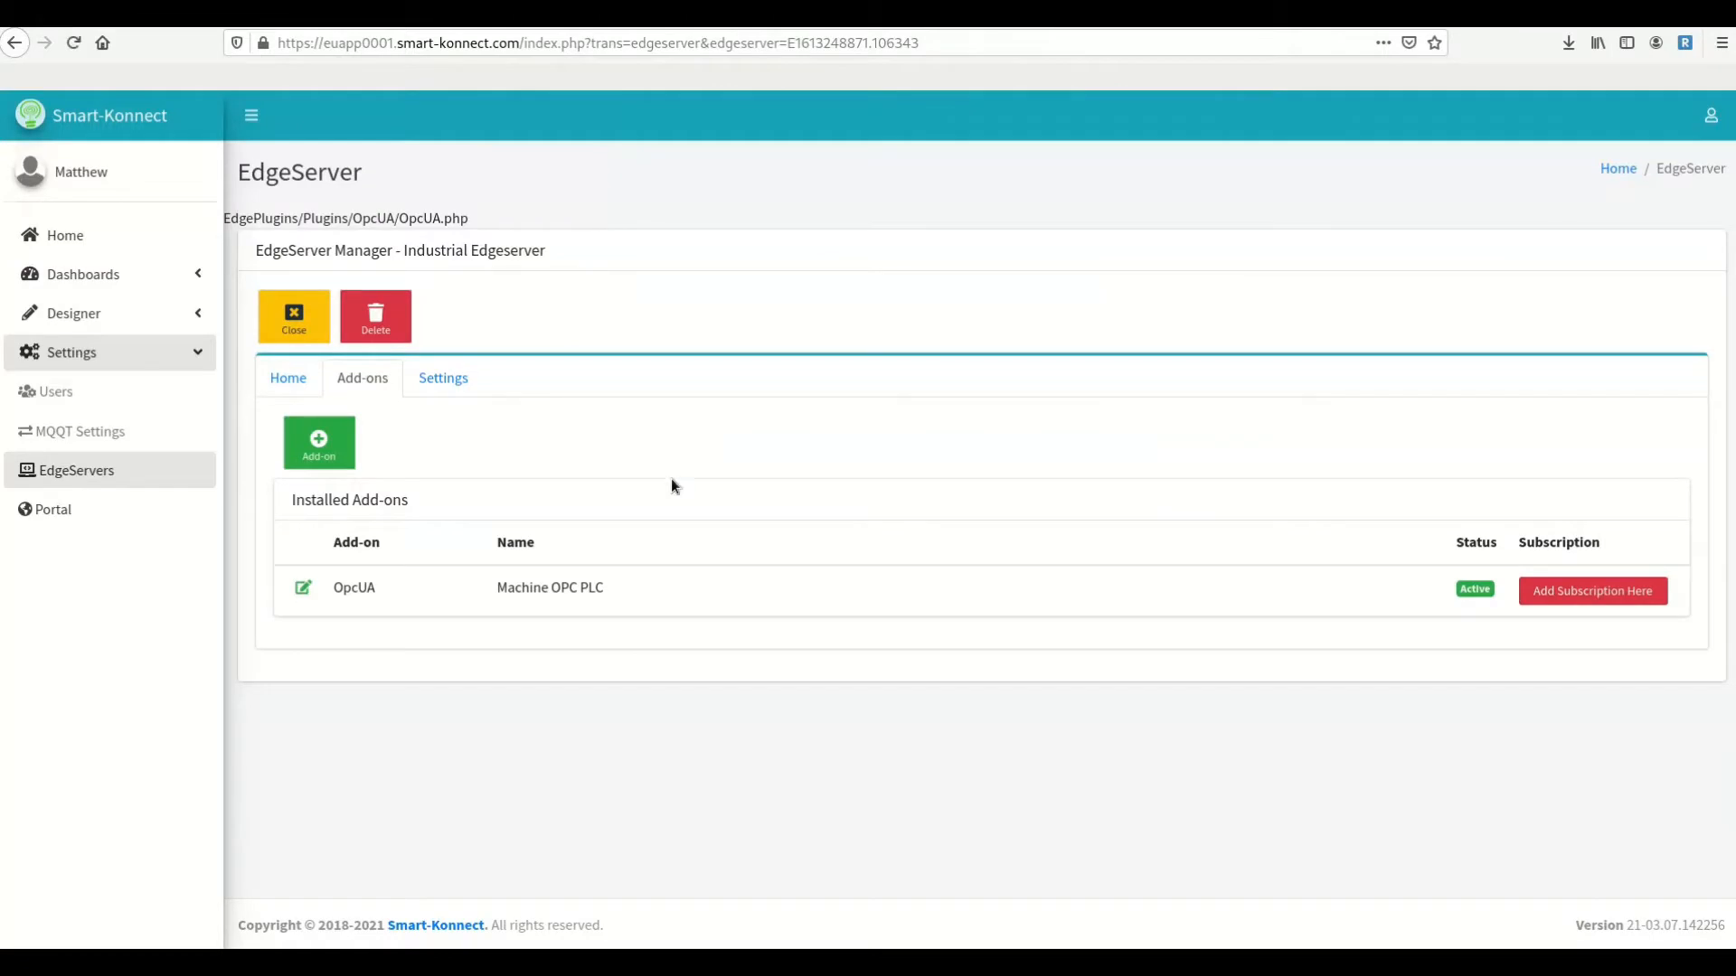
click(304, 587)
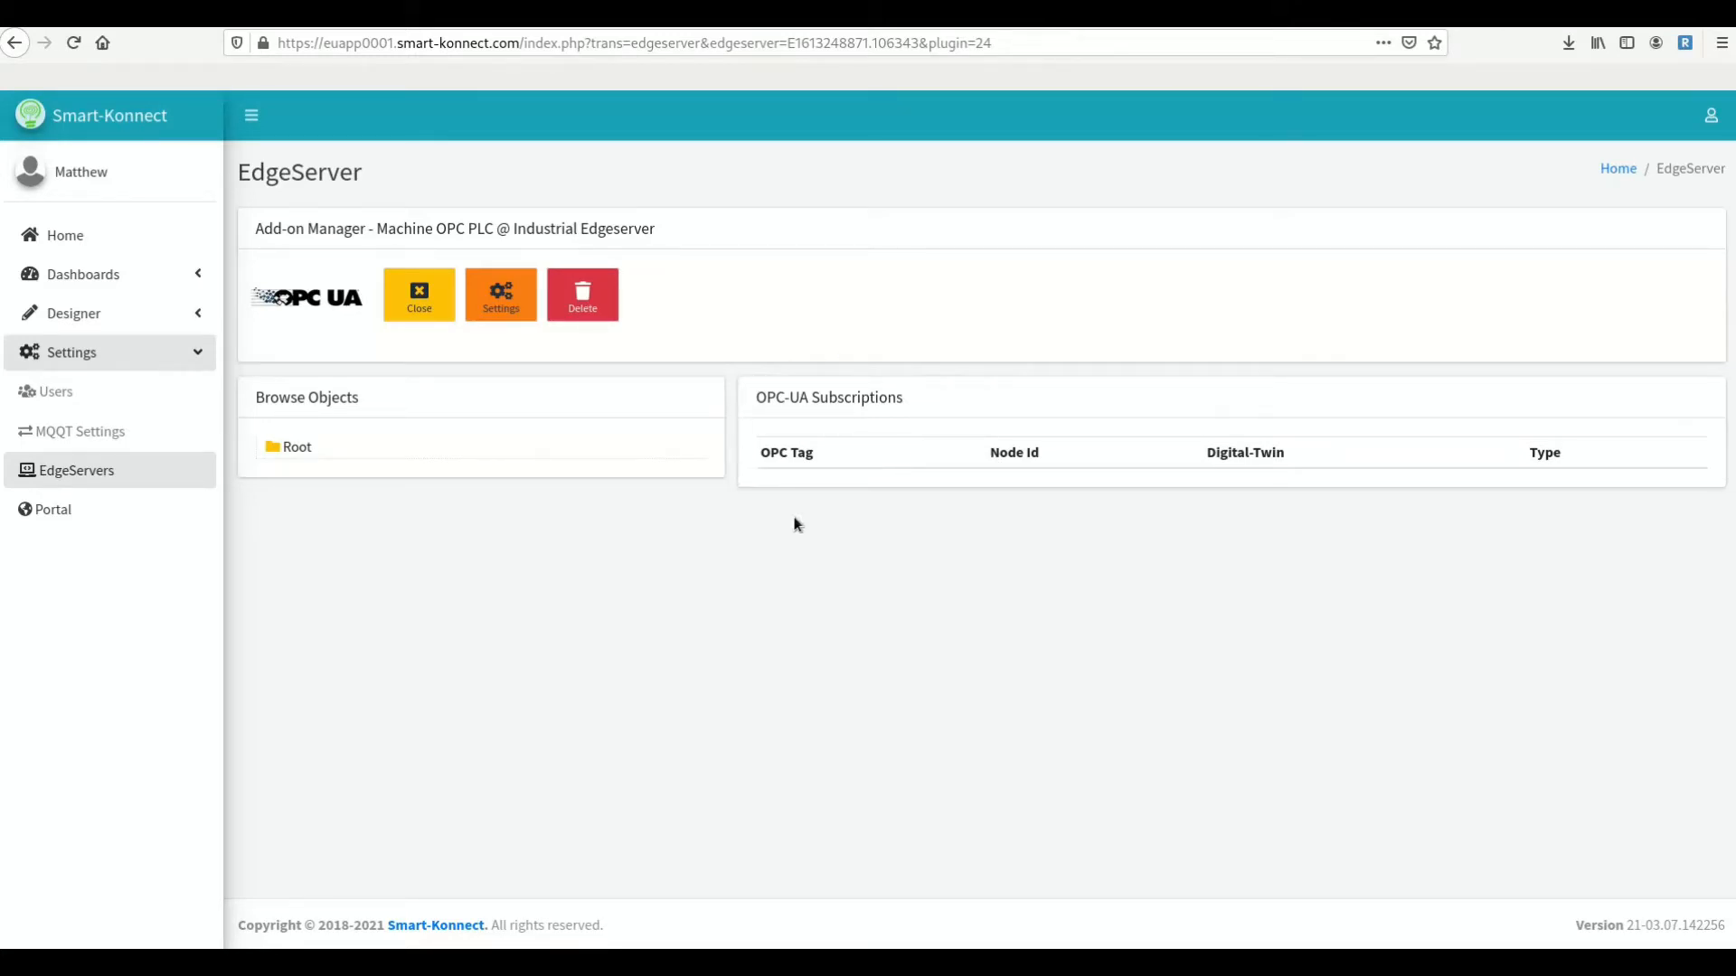
click(504, 300)
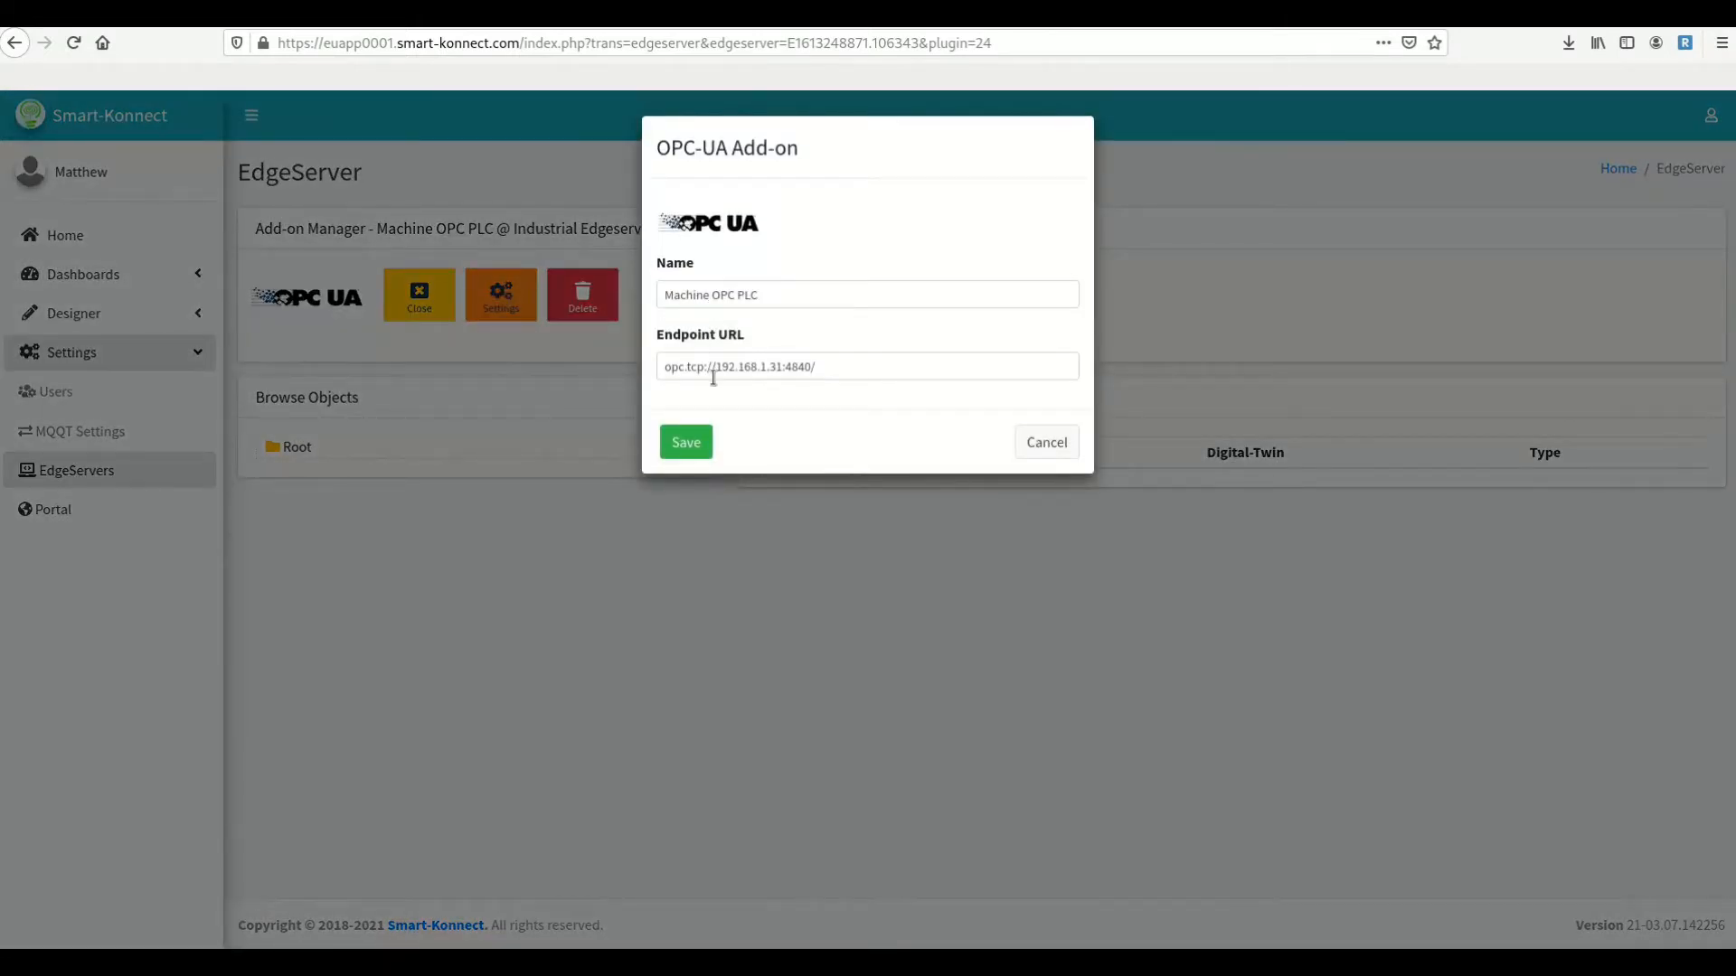
click(1038, 452)
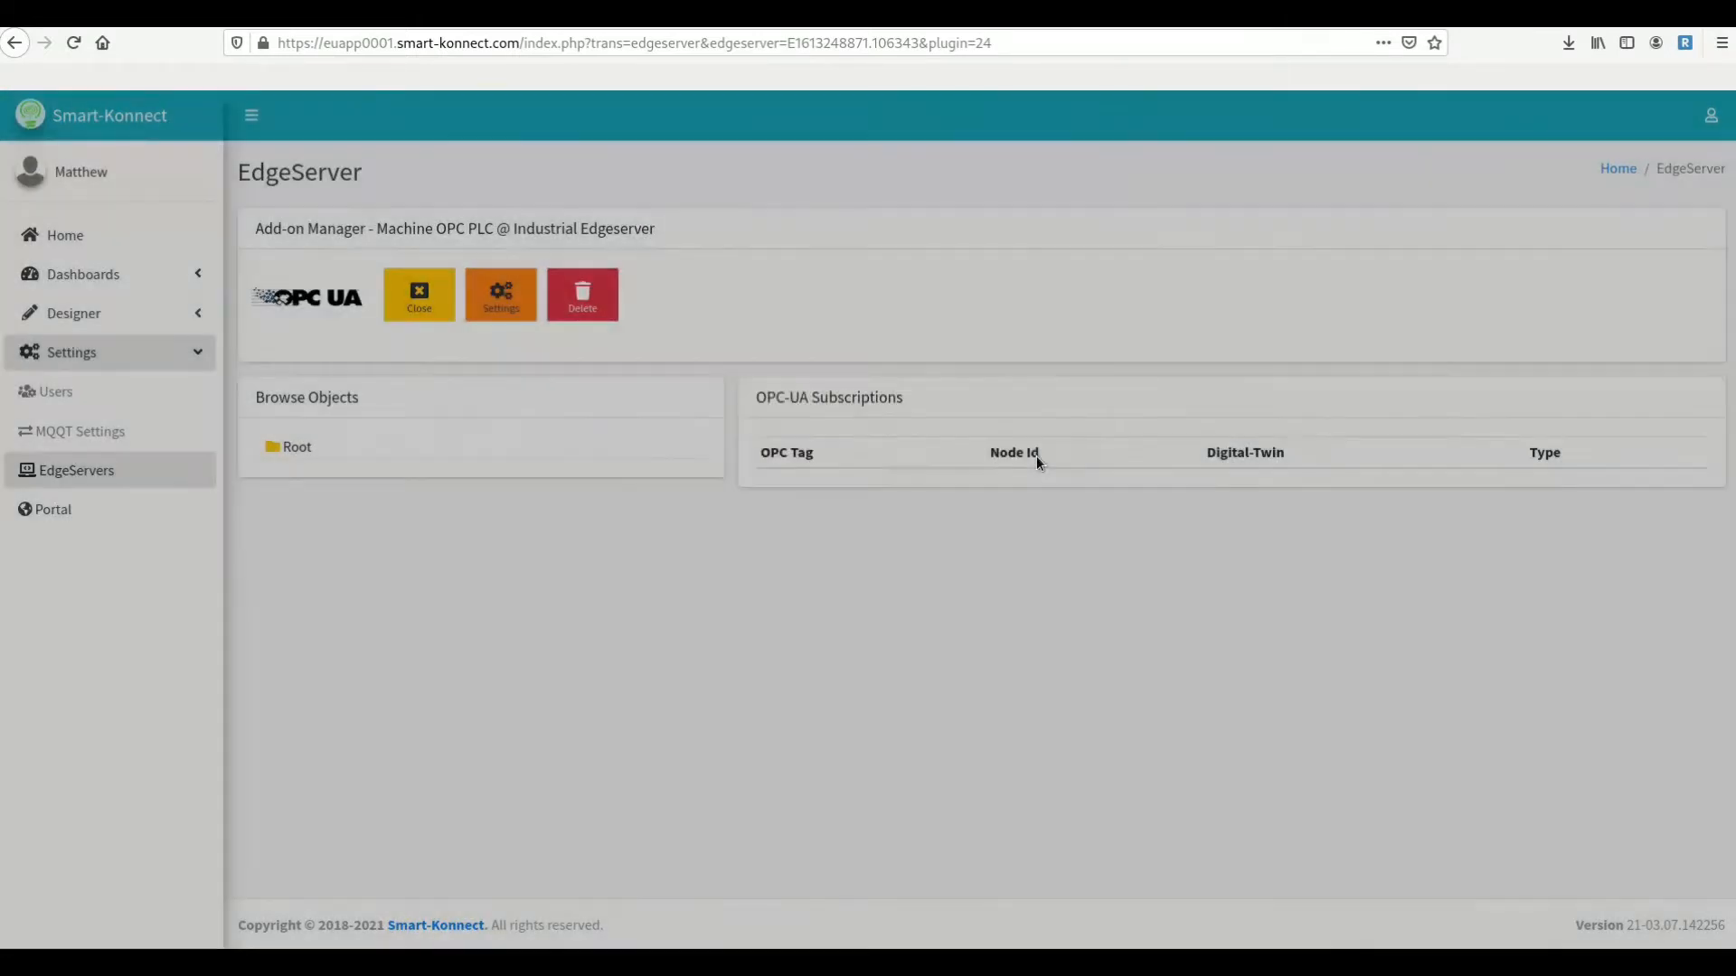
- Expand the OPC-UA object tree through Root and Objects to show the tags in MainMachine, Process, Accounting and Palletizer
click(296, 447)
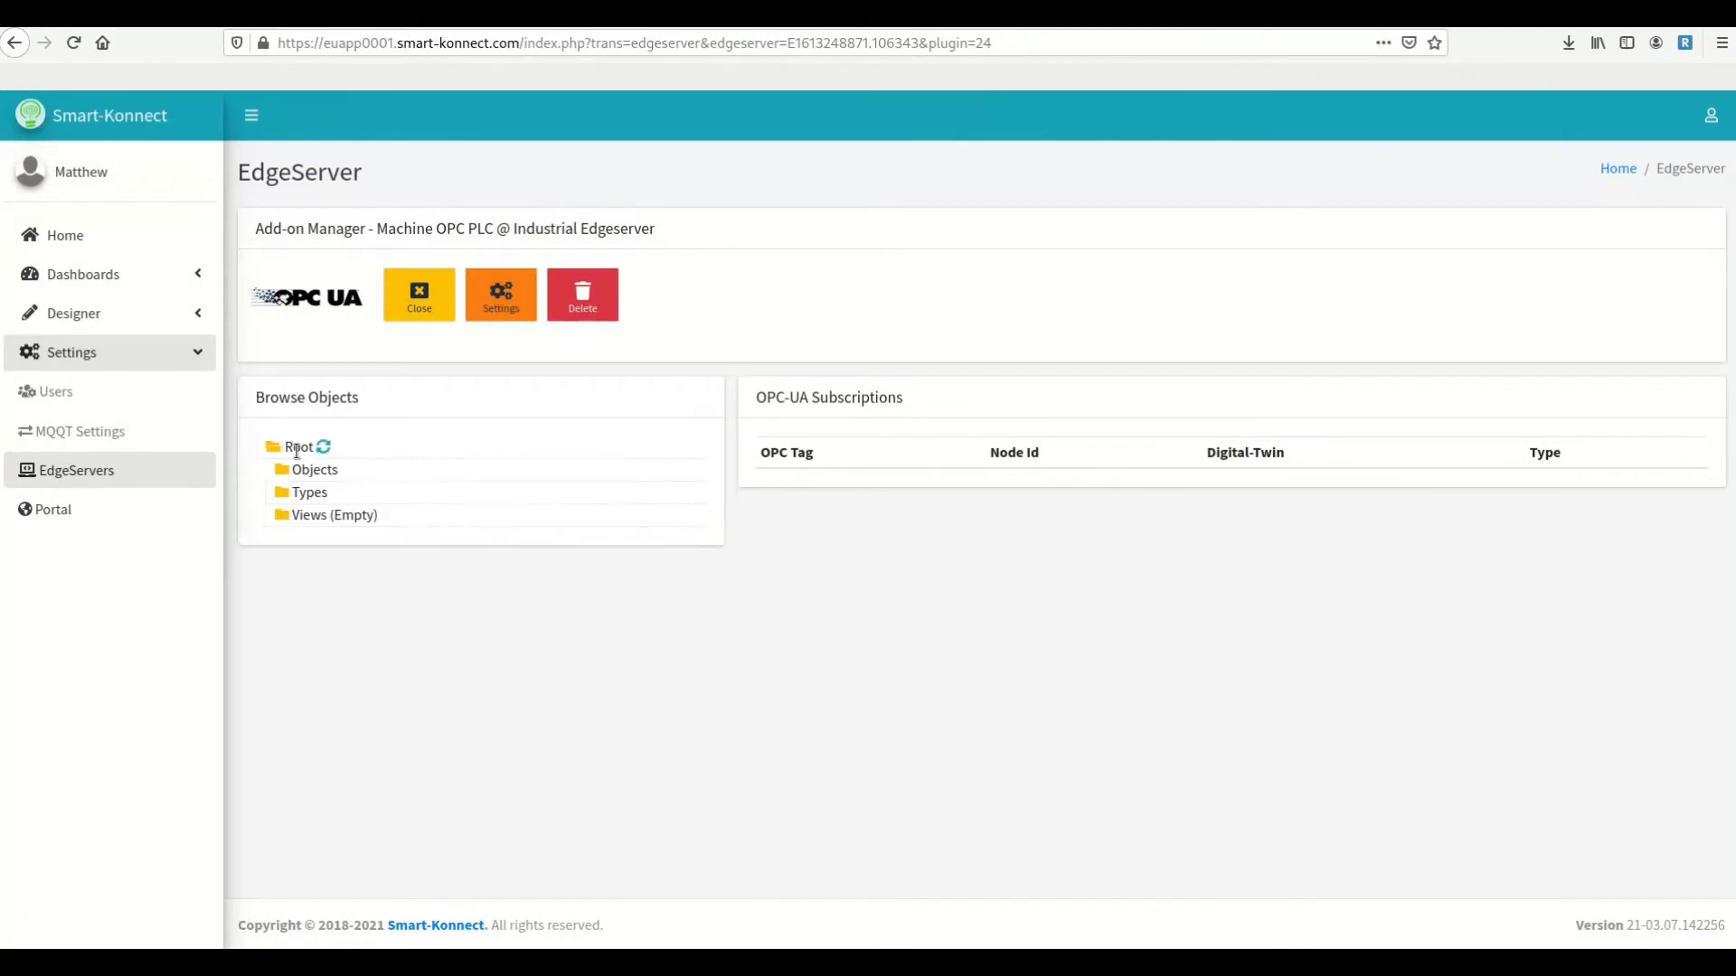
click(308, 471)
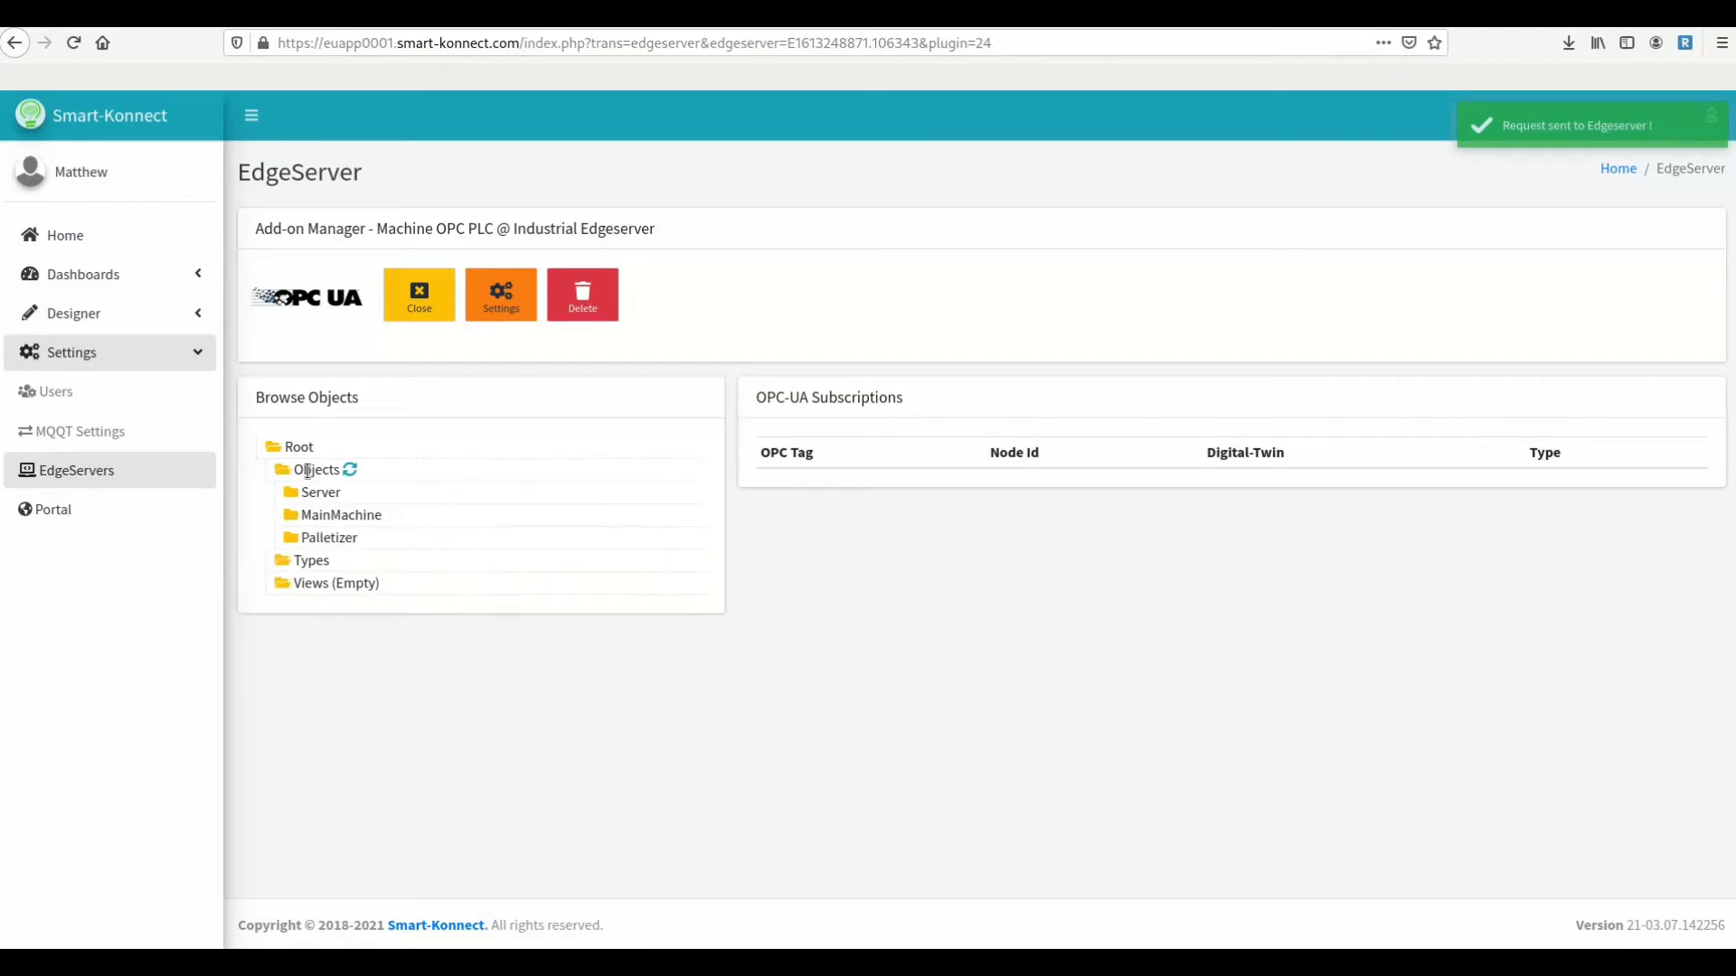
click(334, 517)
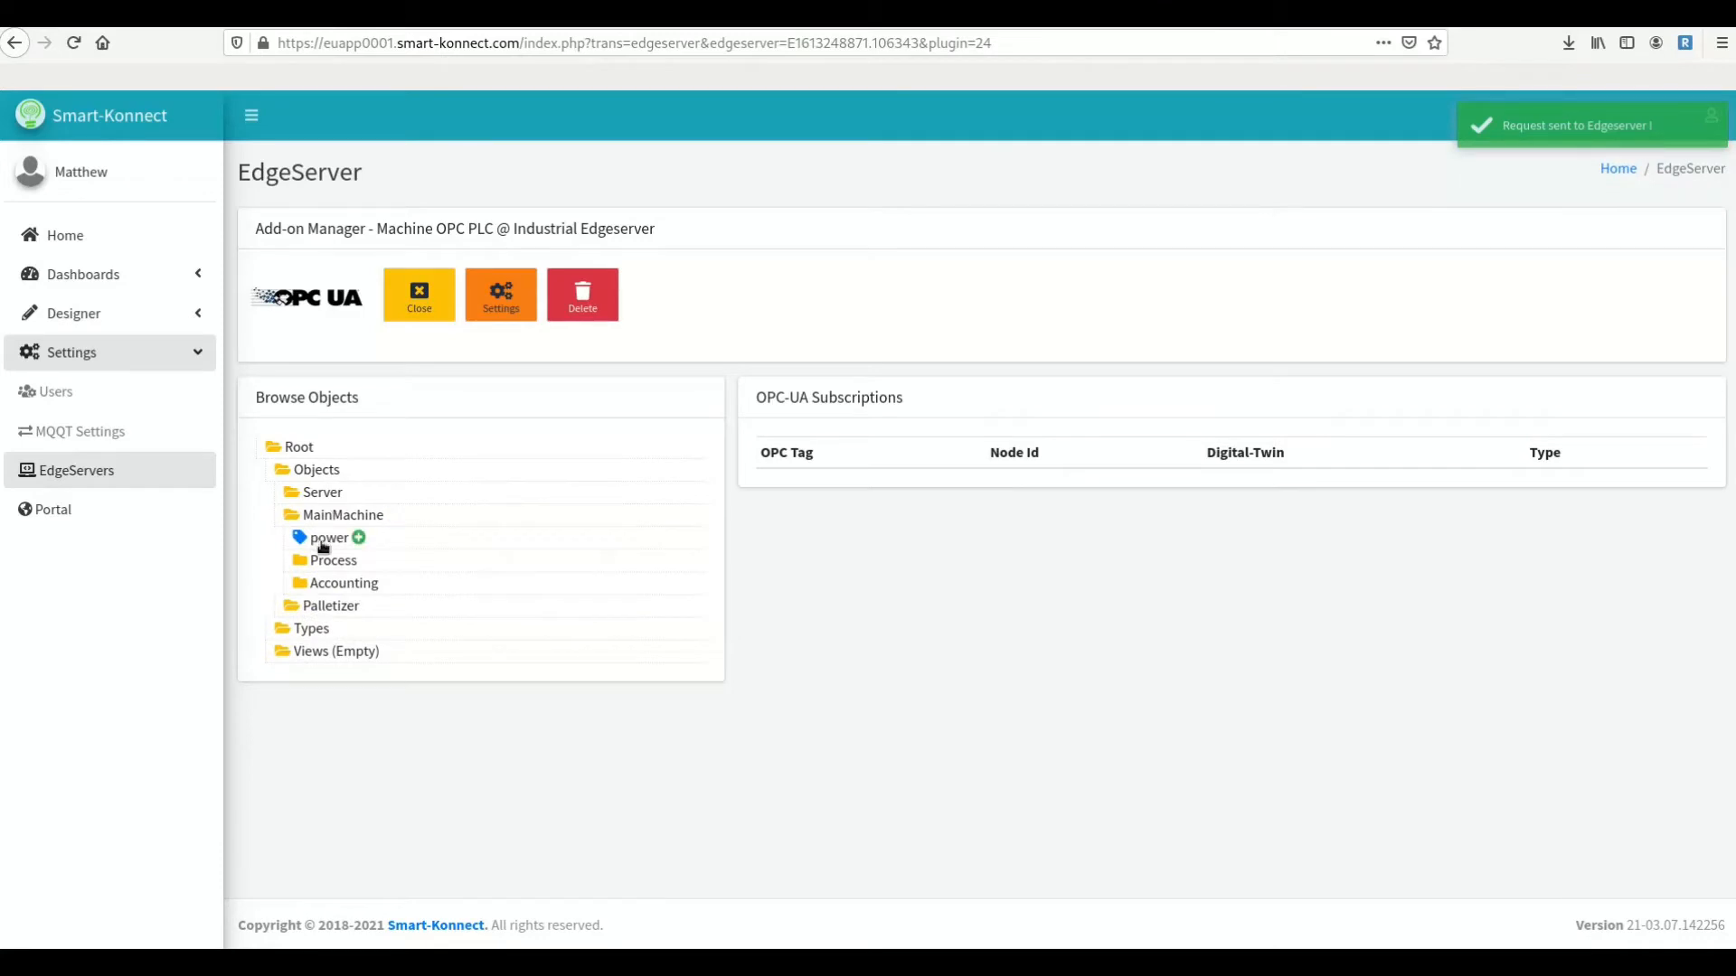
click(348, 563)
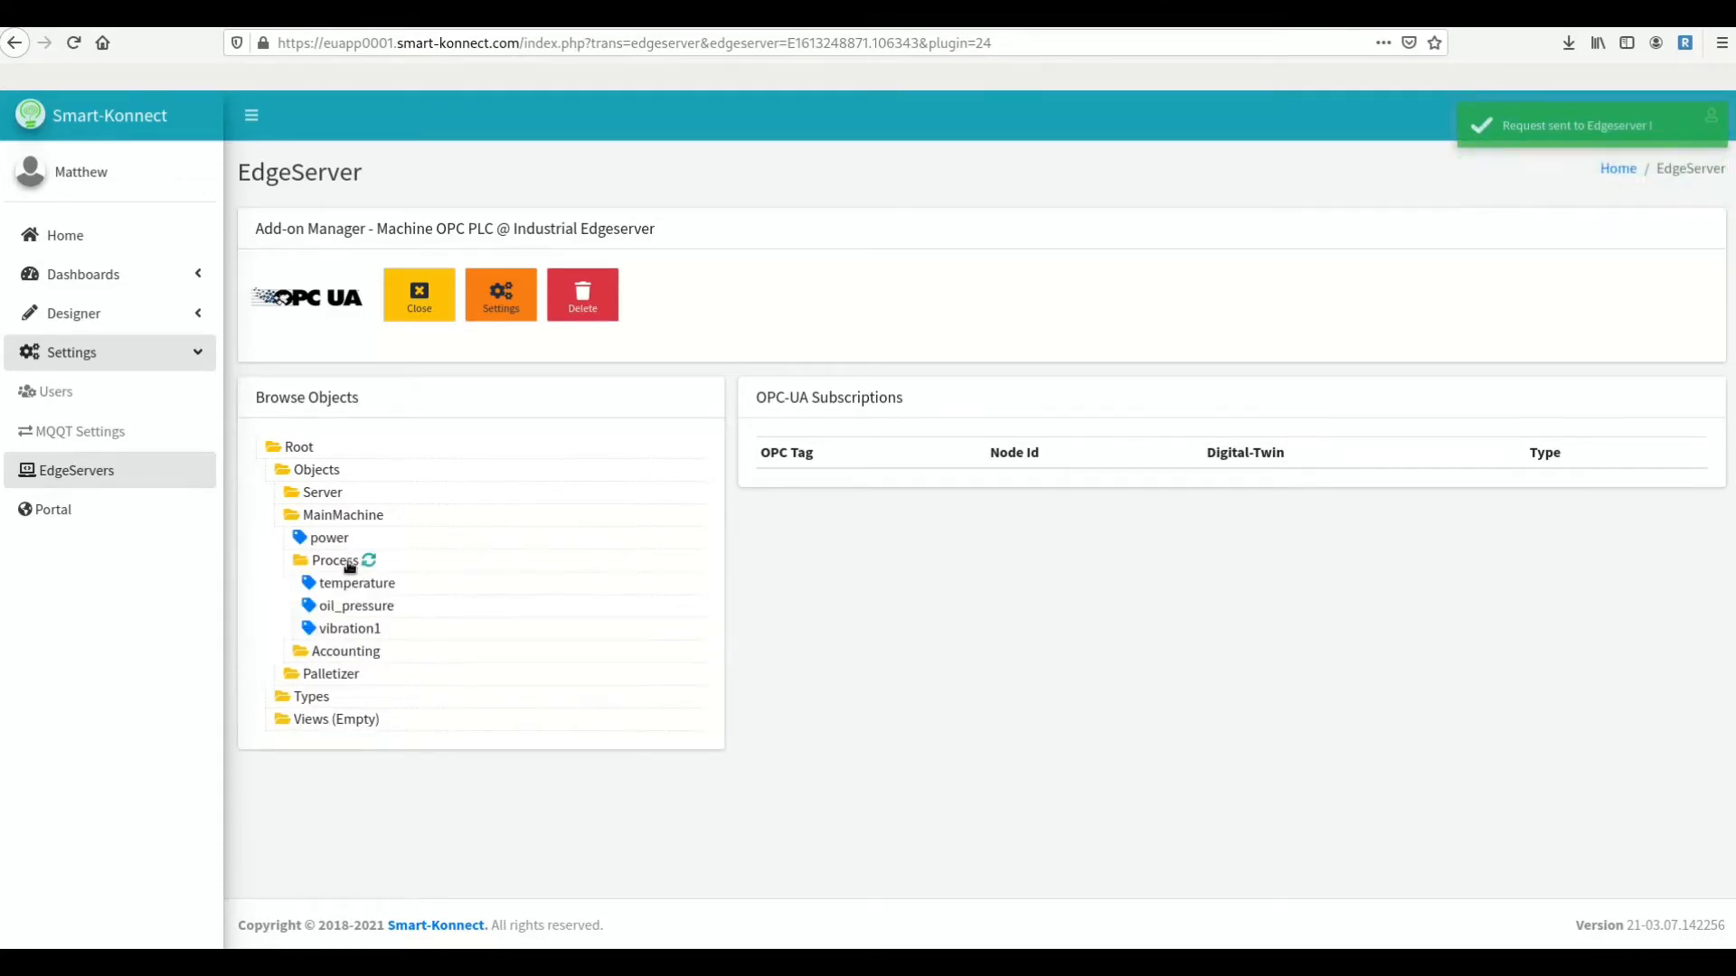
click(348, 655)
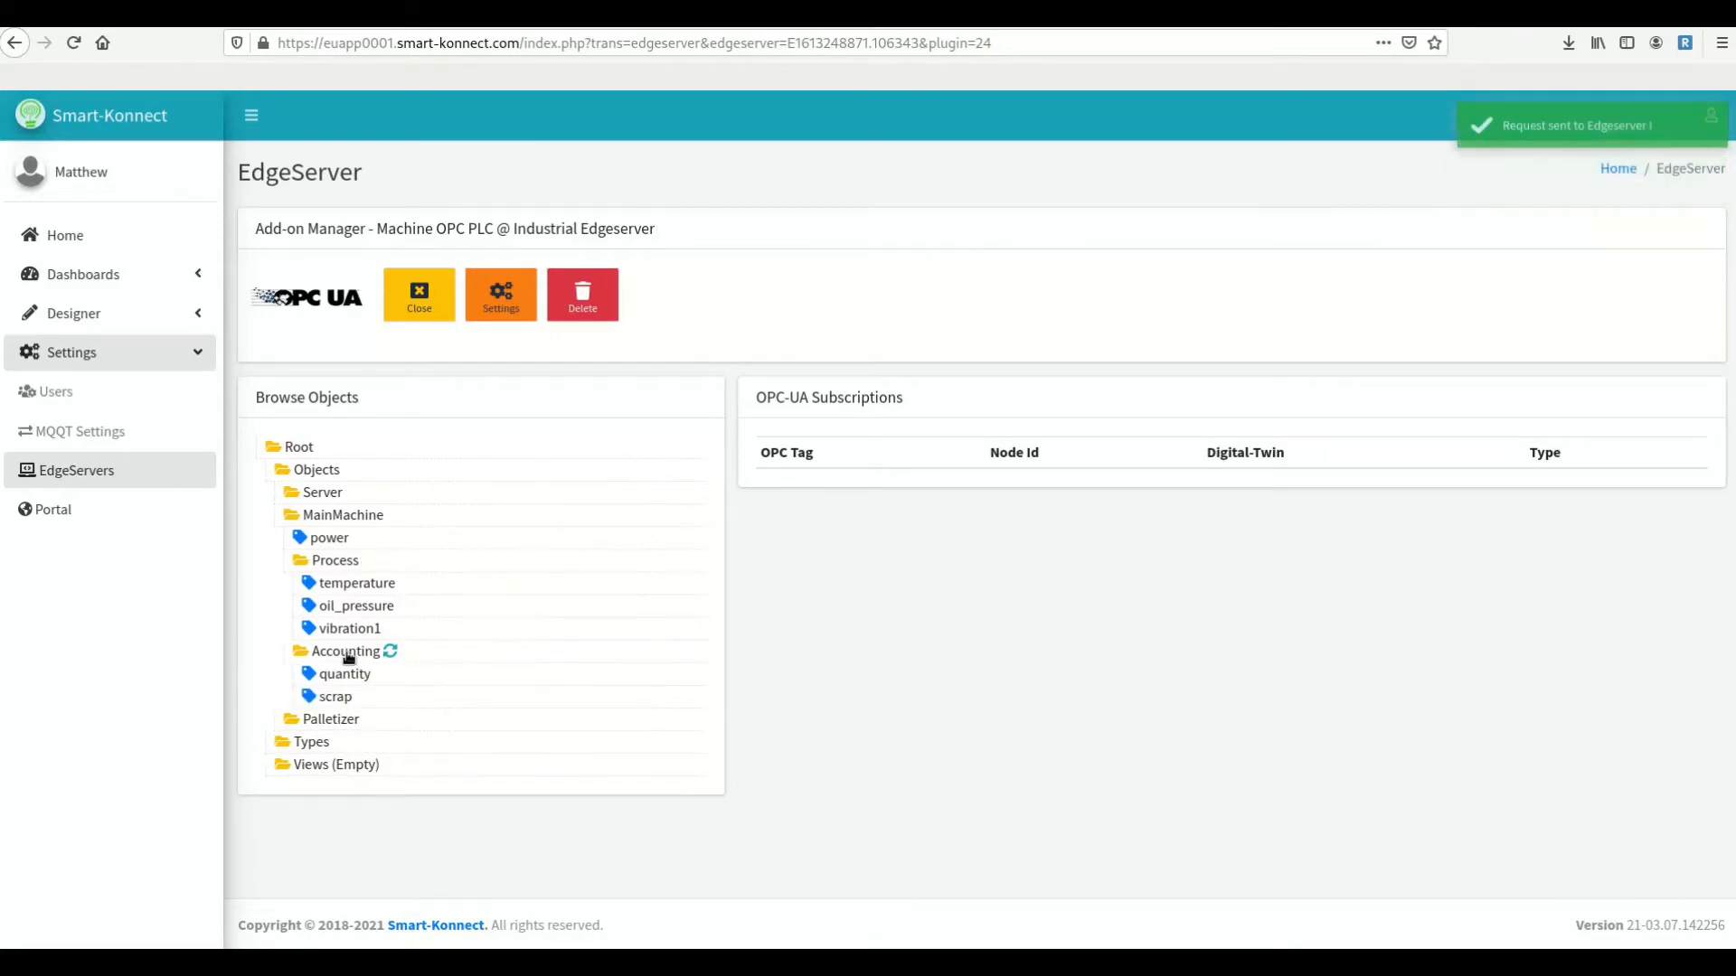
click(331, 723)
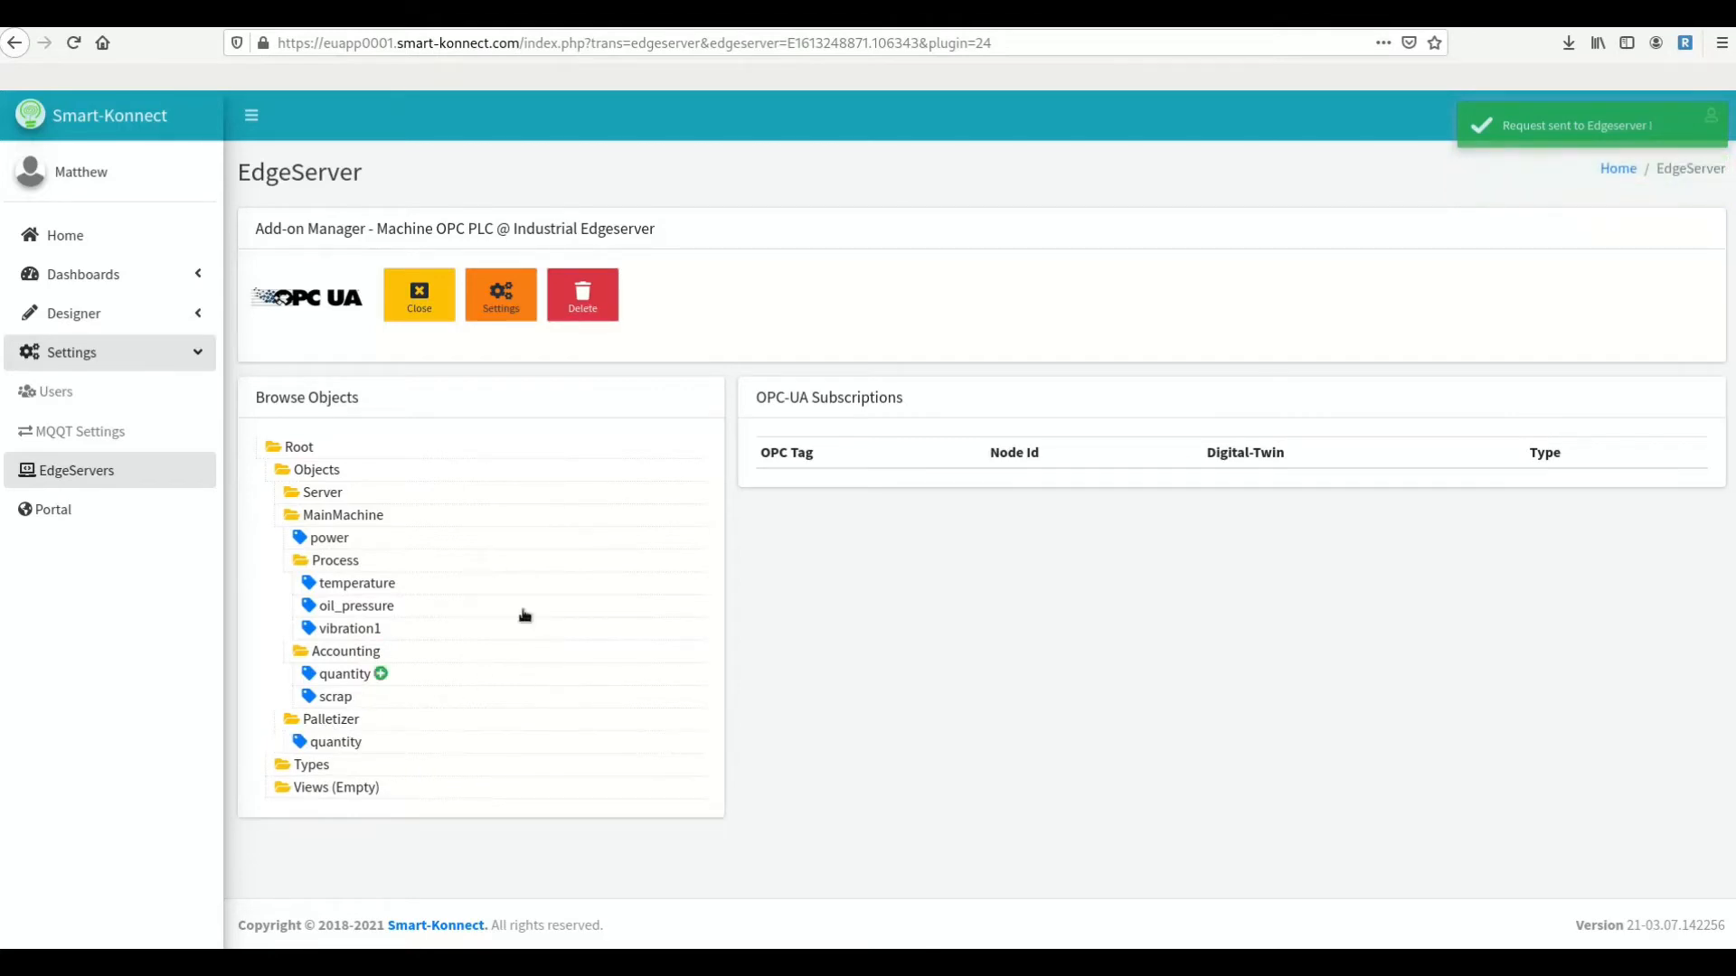
- Link MainMachine's power tag to the PLC_OPC - power field using the Subscription type
click(335, 540)
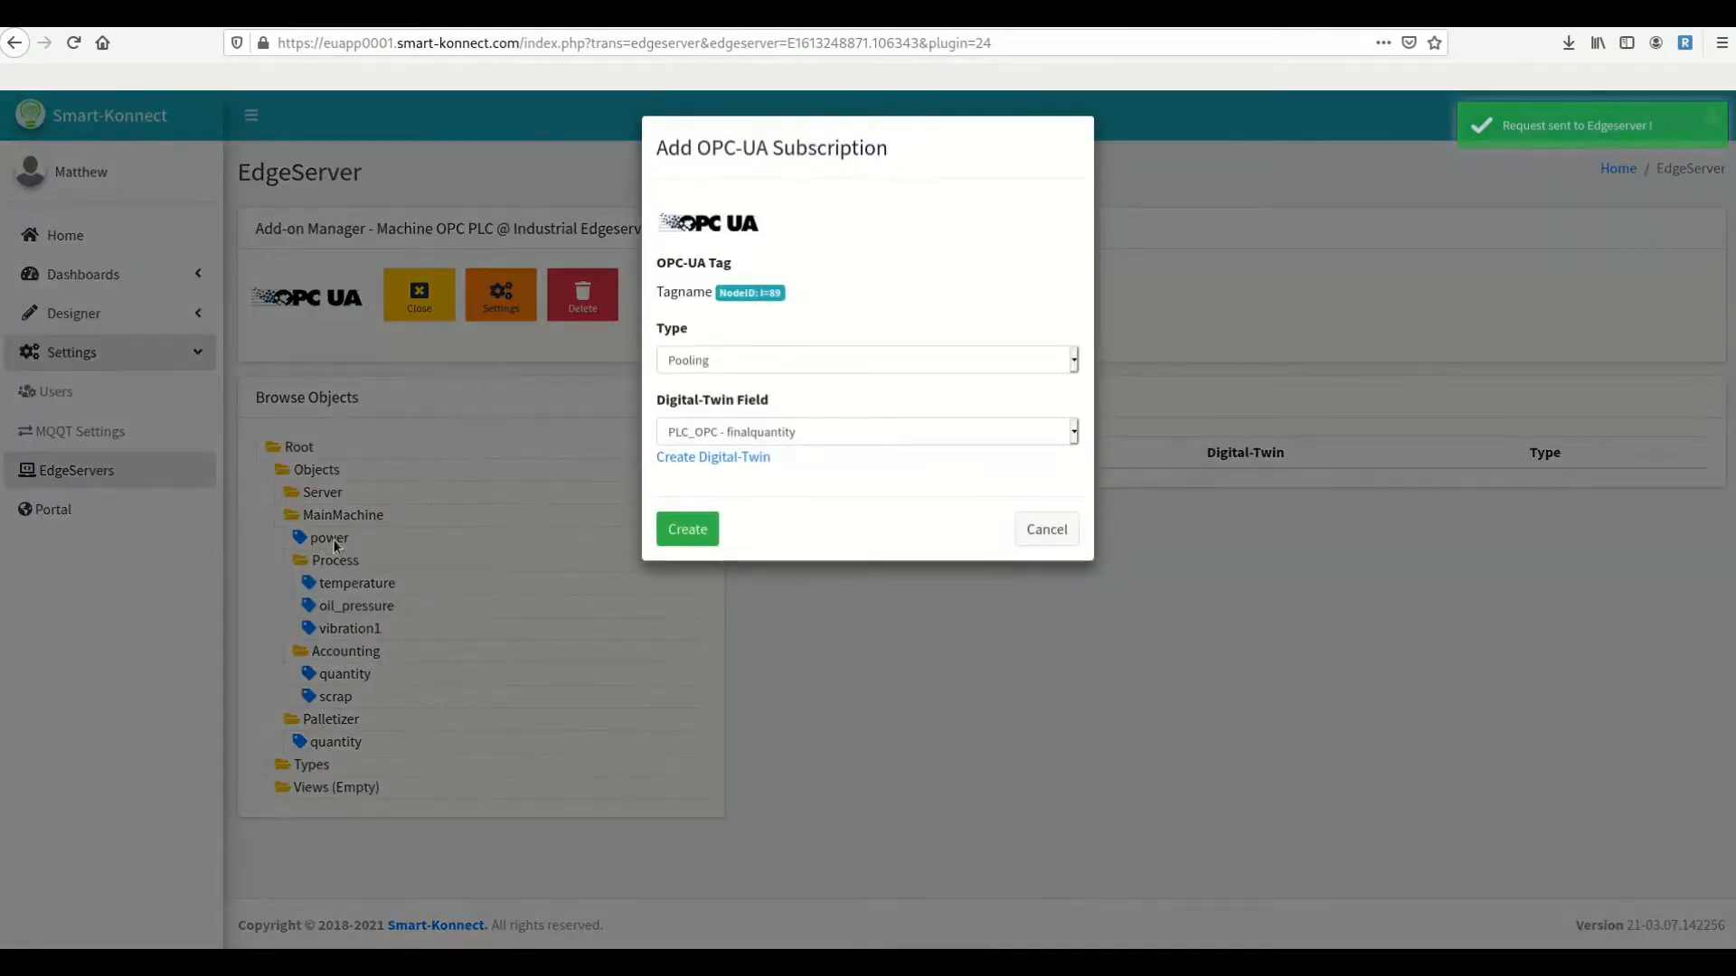
click(739, 361)
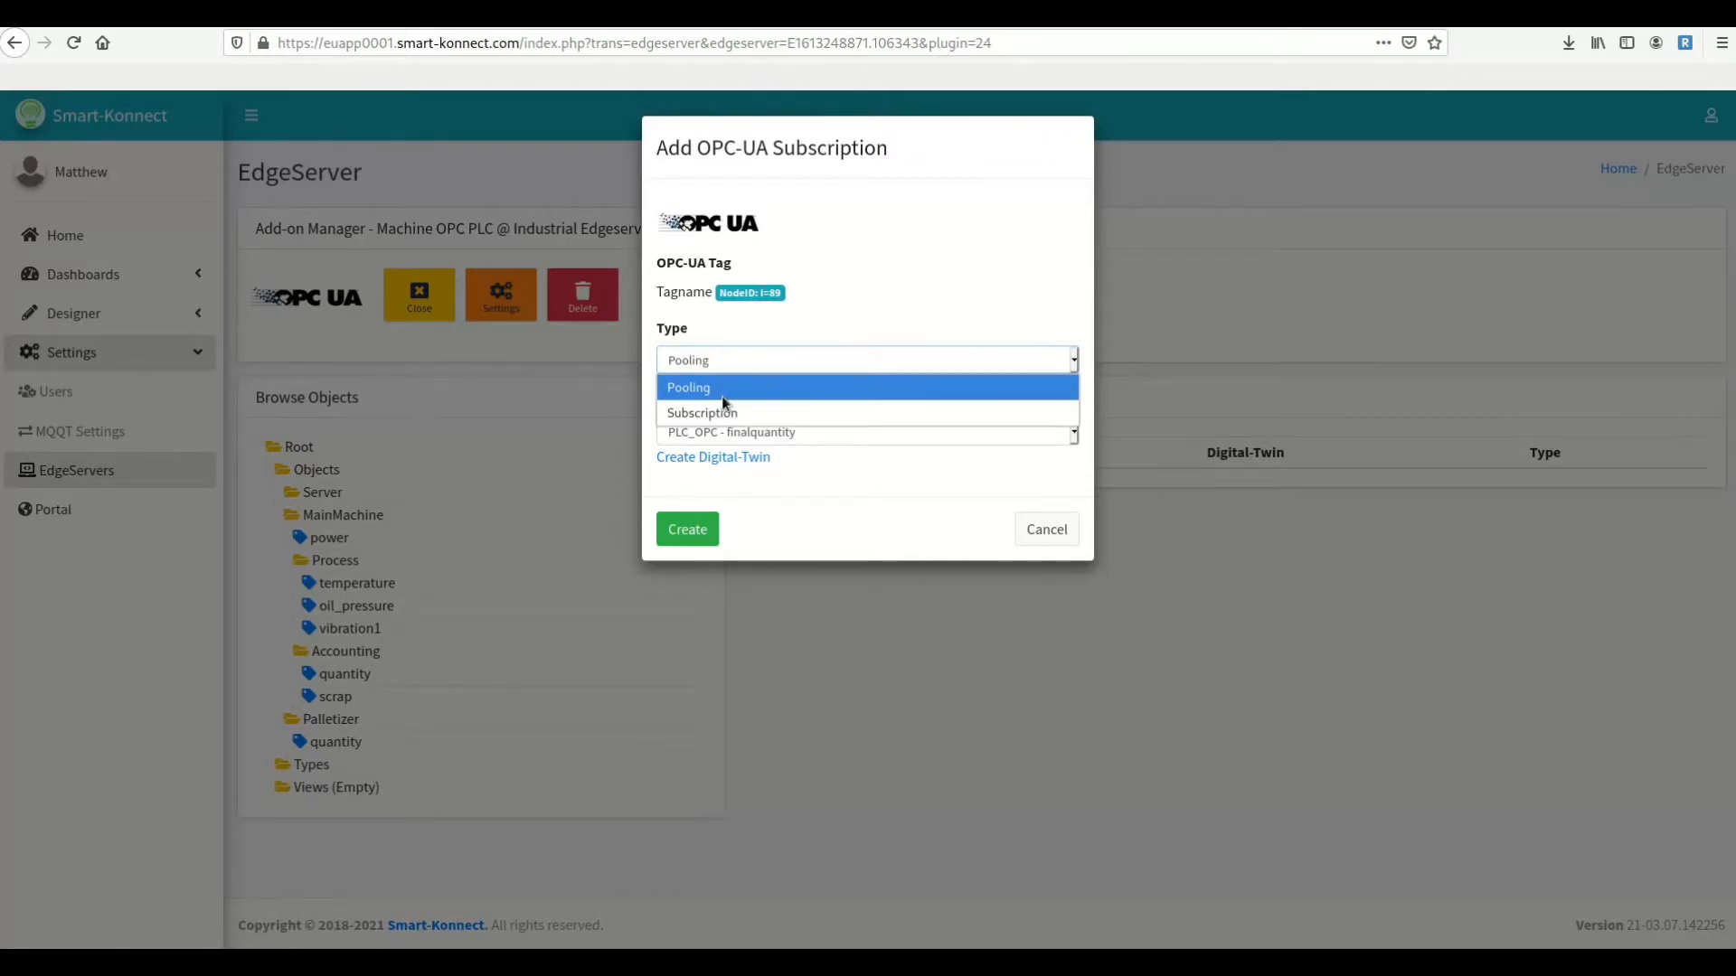
click(766, 414)
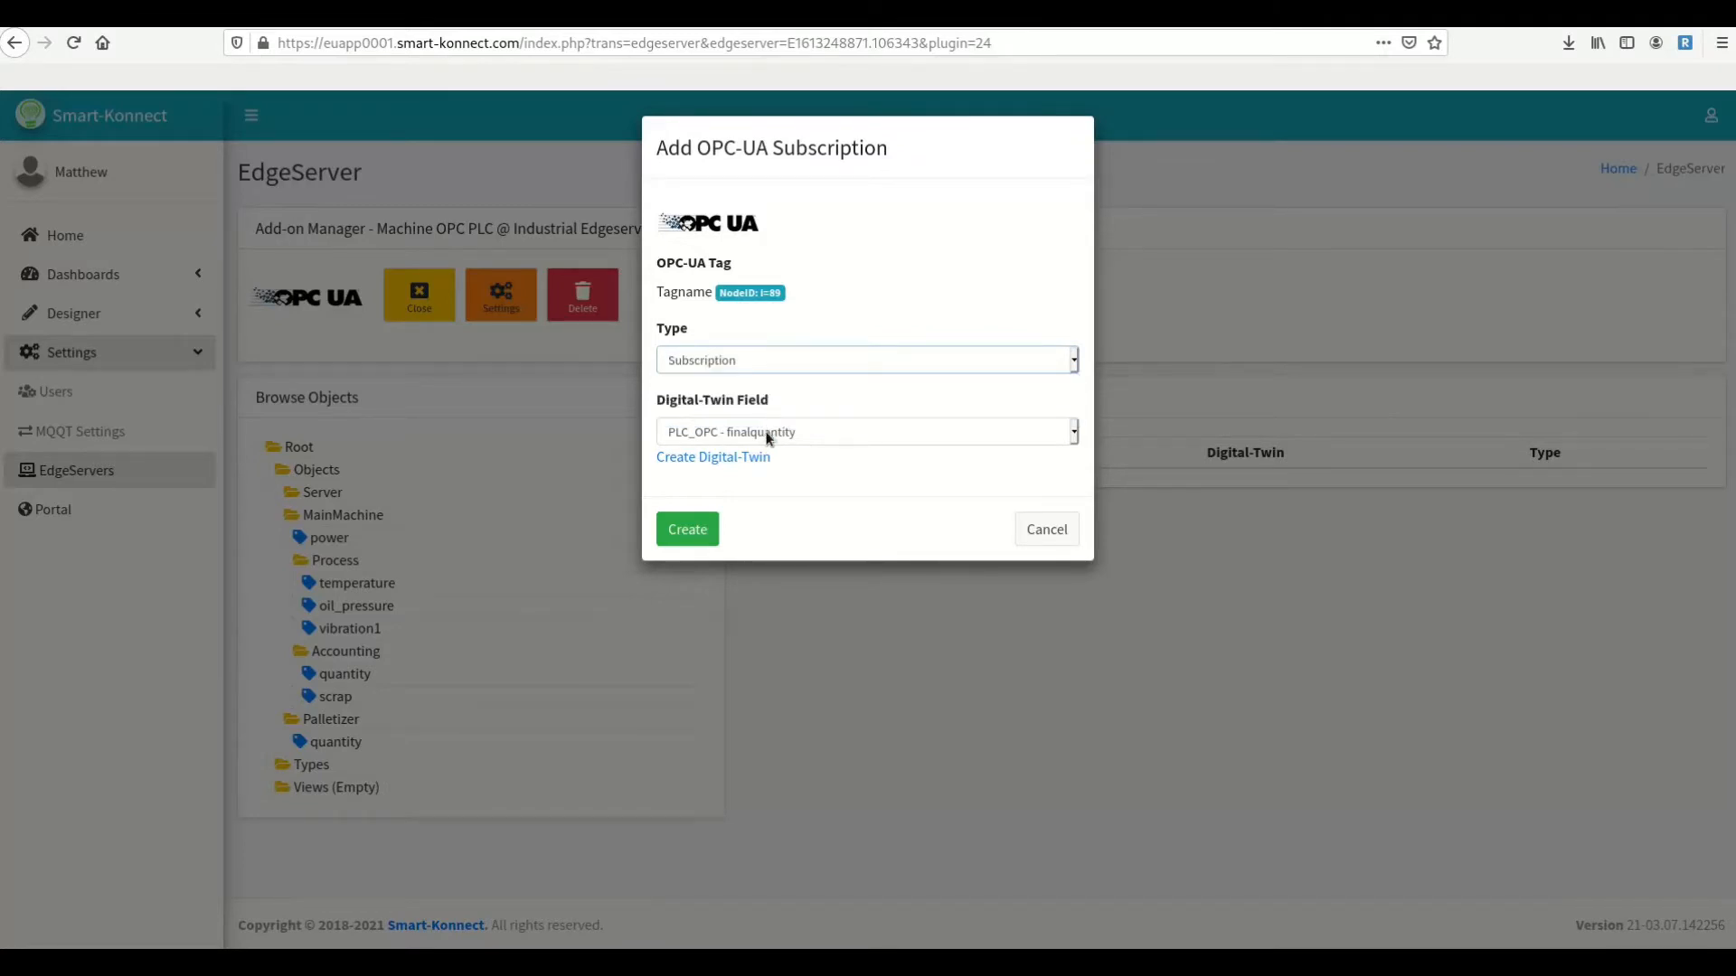
click(768, 434)
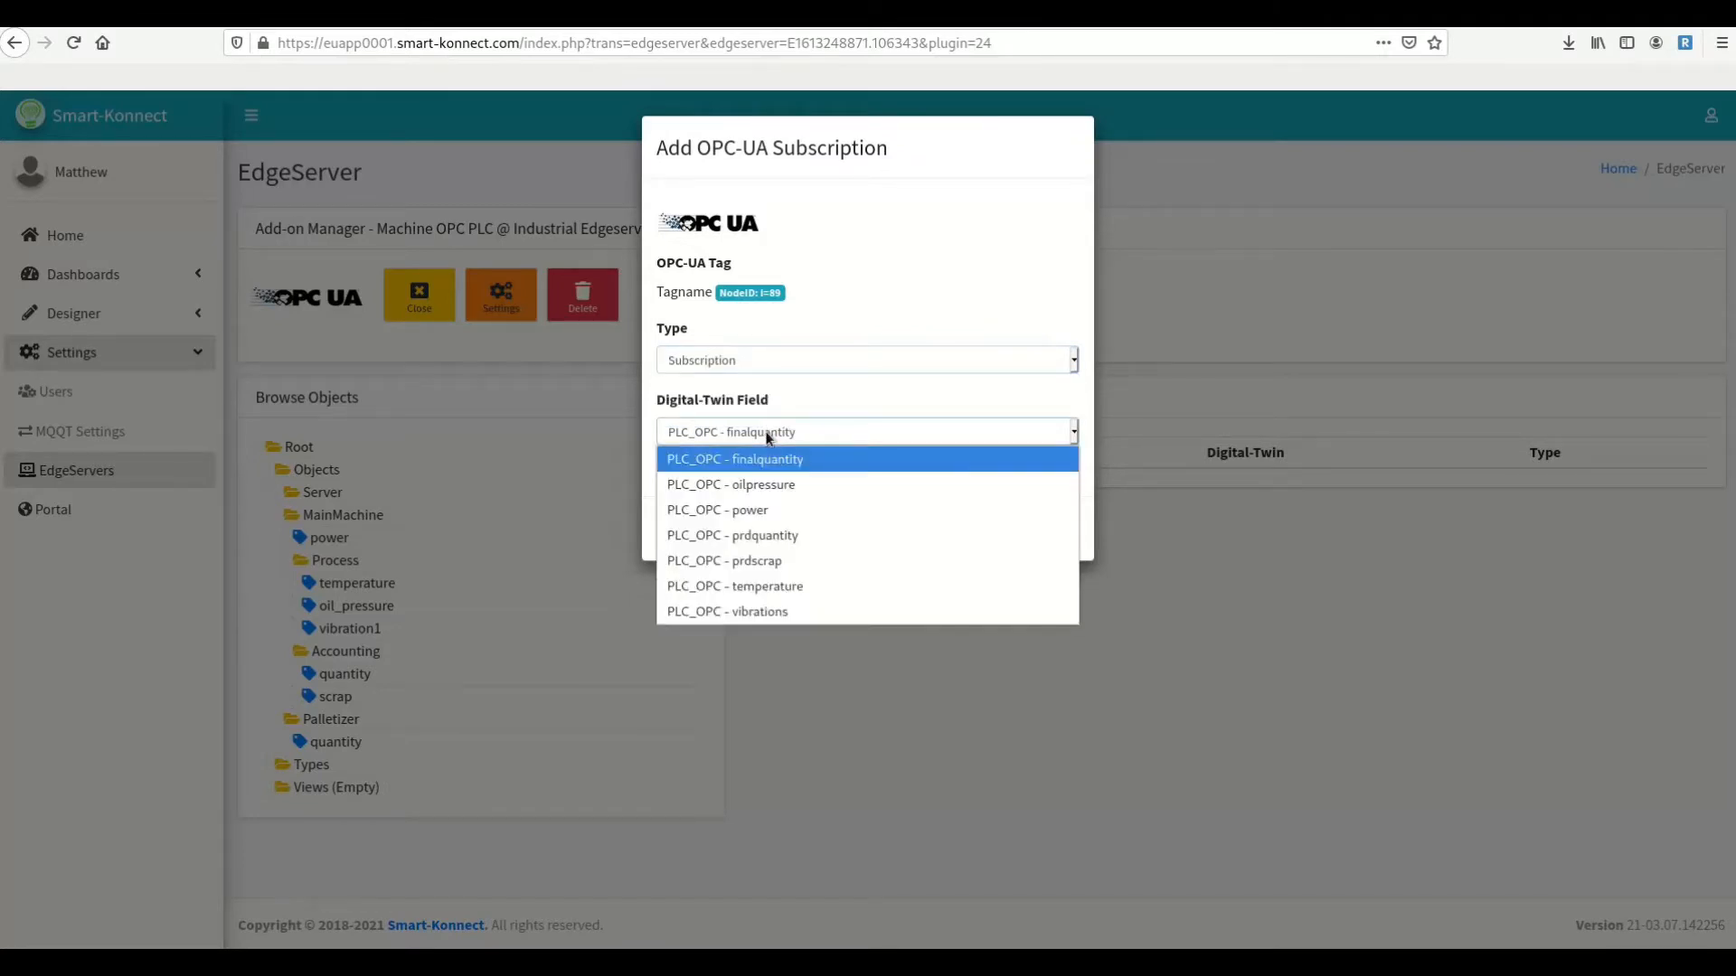
click(750, 512)
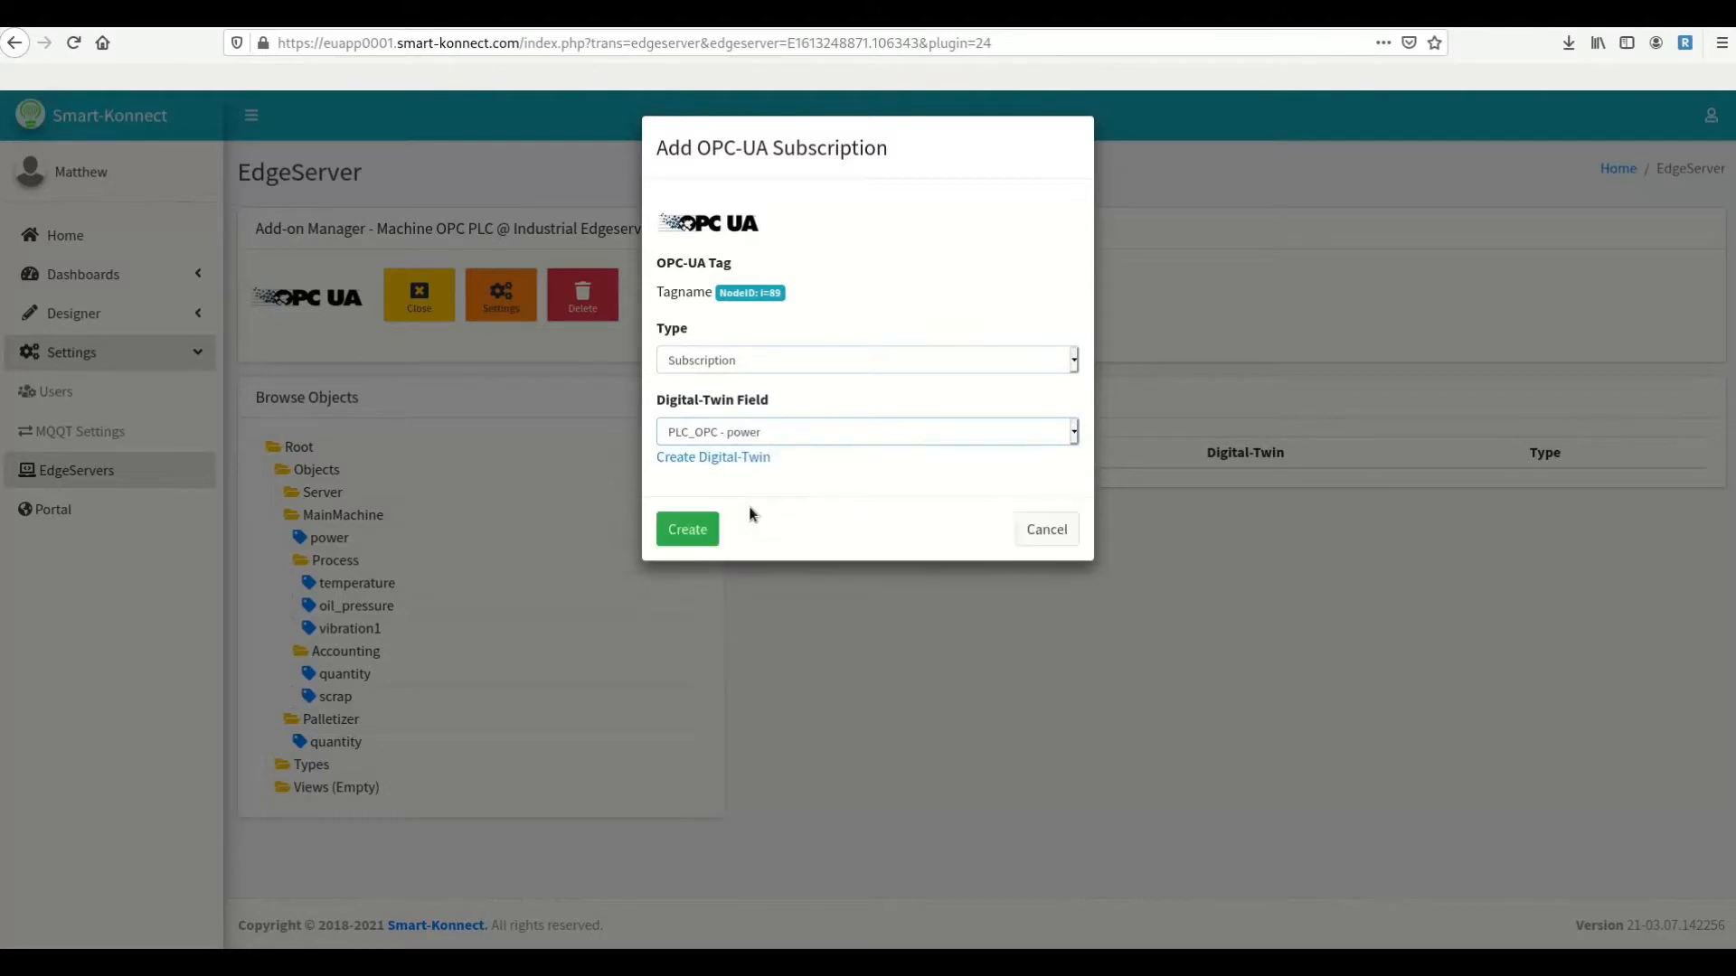
click(672, 533)
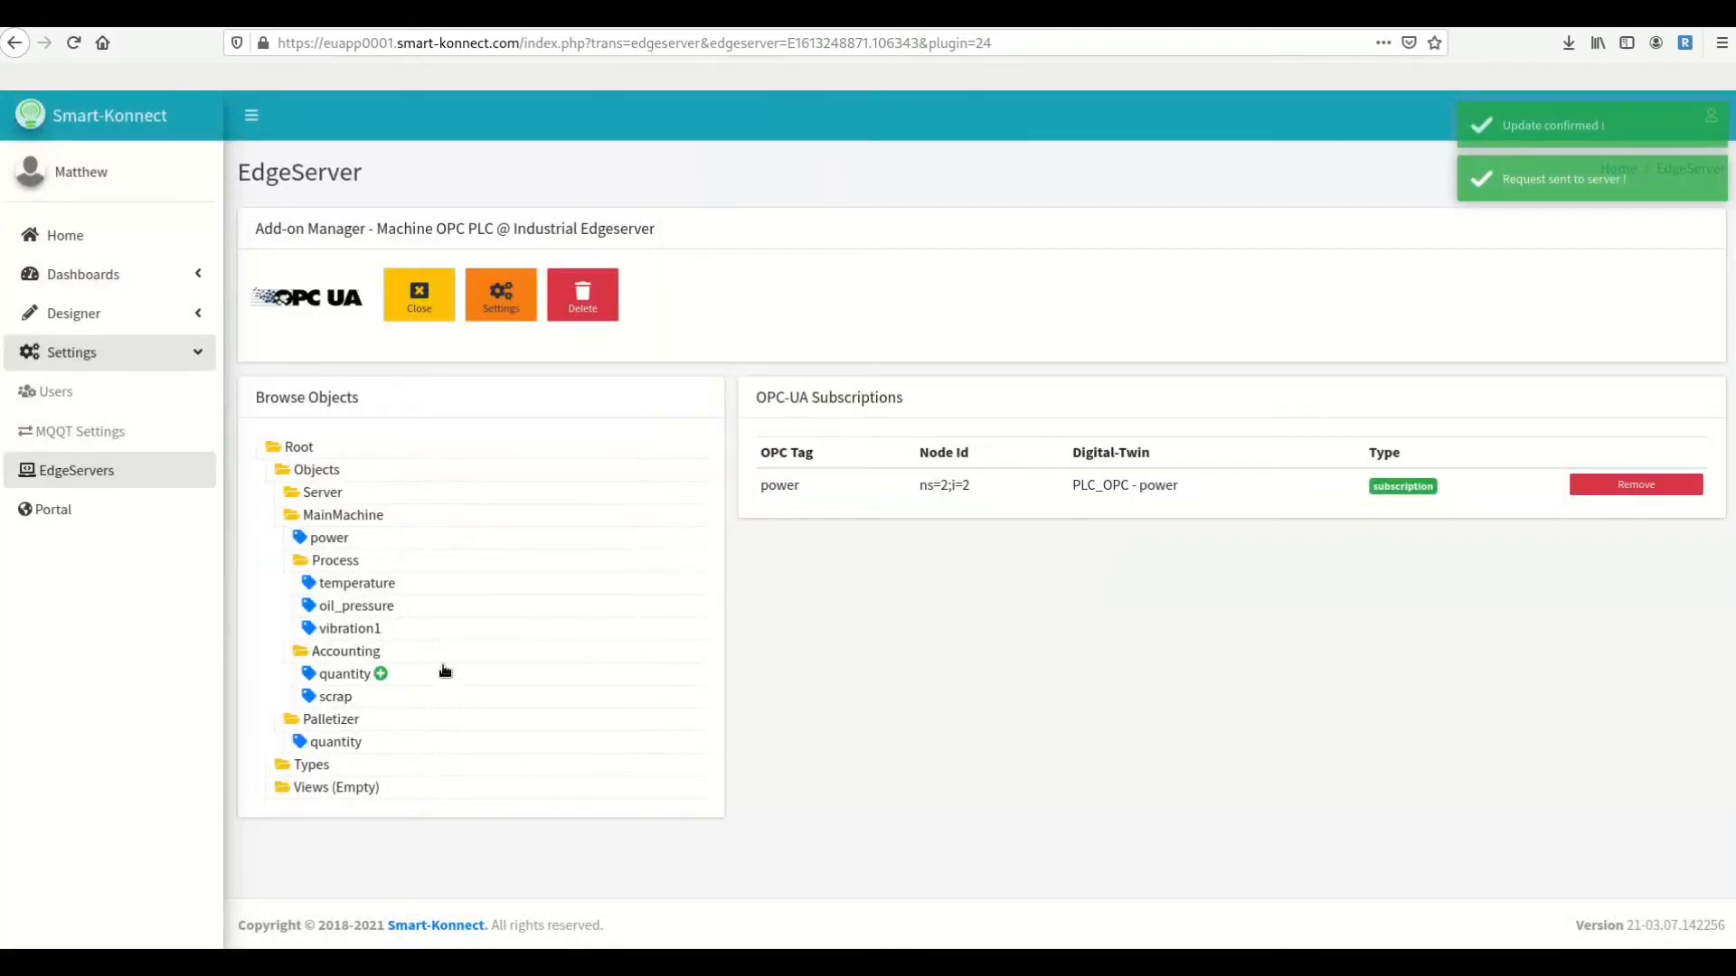
- Link the Accounting quantity tag to the PLC_OPC - prdquantity field, keeping the Subscription type
click(379, 674)
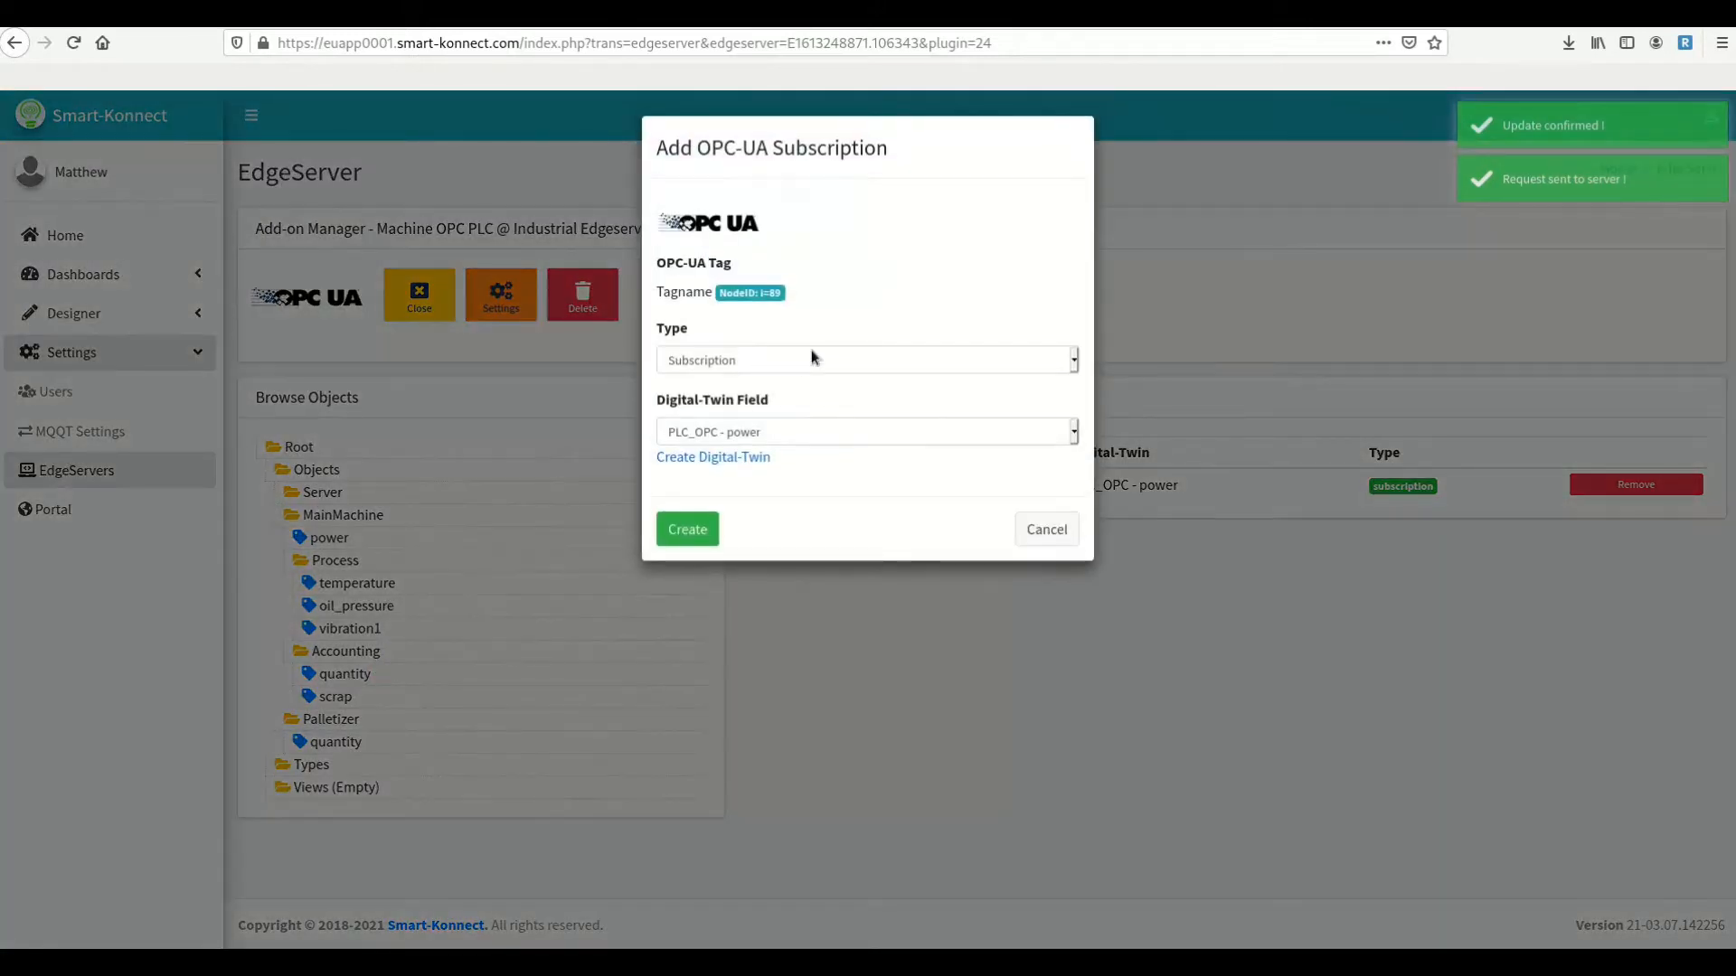
click(757, 436)
click(771, 533)
click(685, 529)
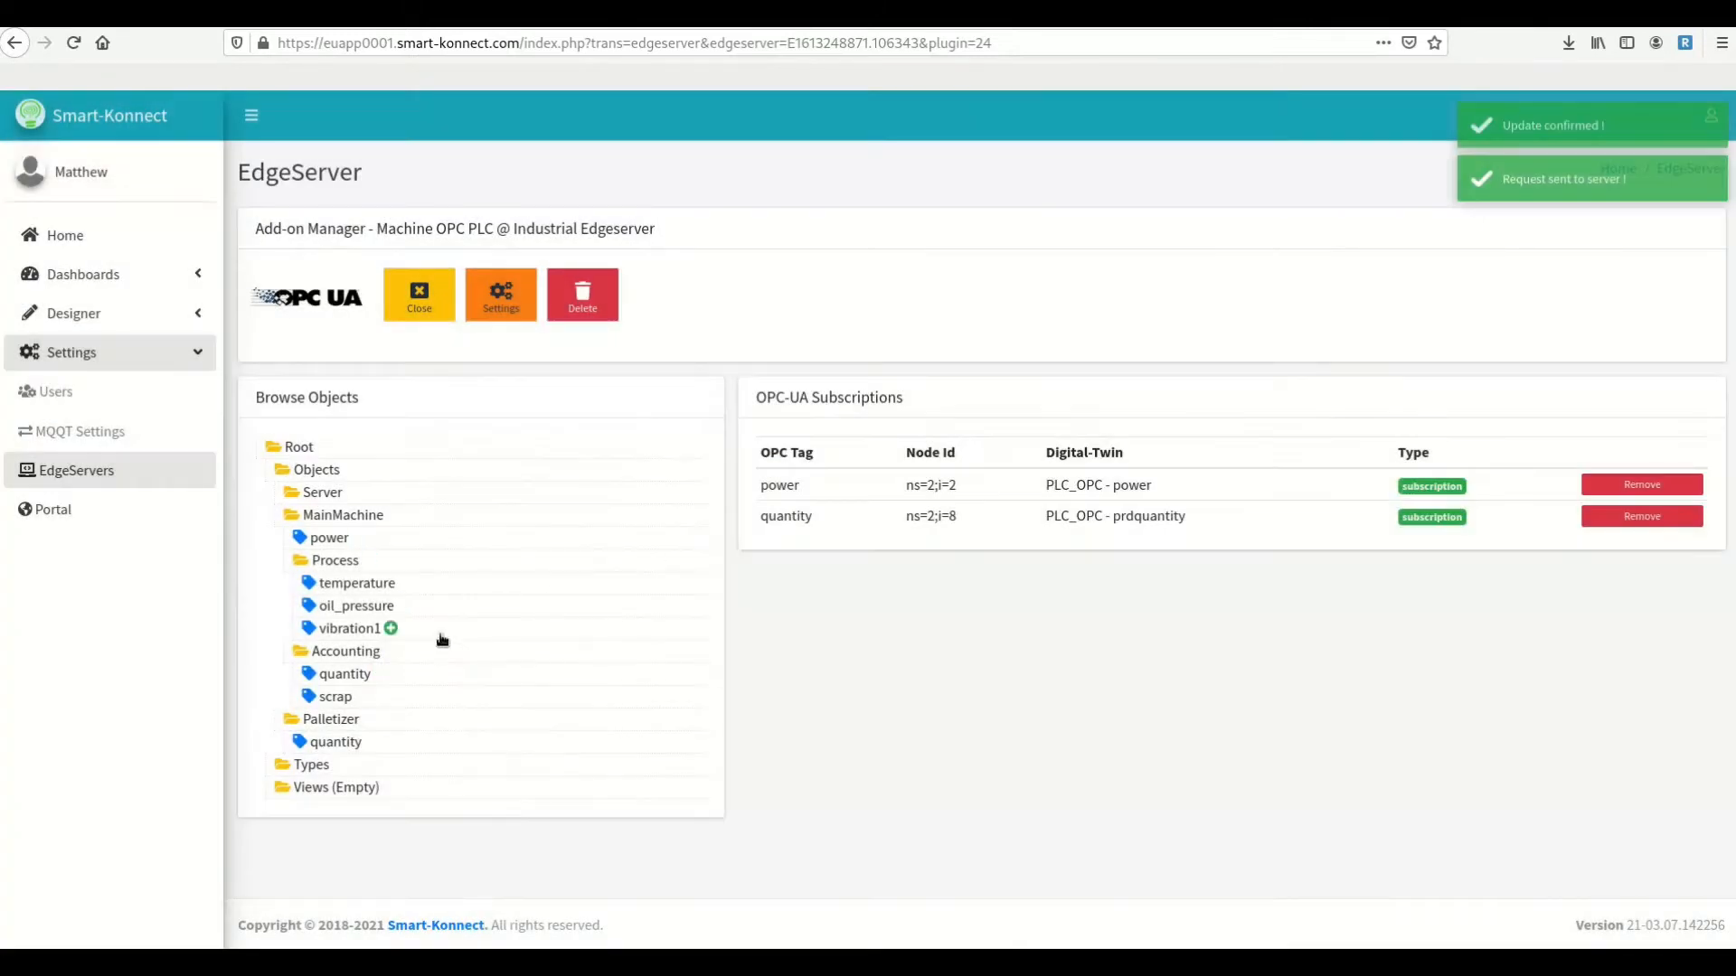
- Link the Accounting scrap tag to the PLC_OPC - prdscrap field, keeping the Subscription type
click(345, 697)
click(709, 425)
click(729, 528)
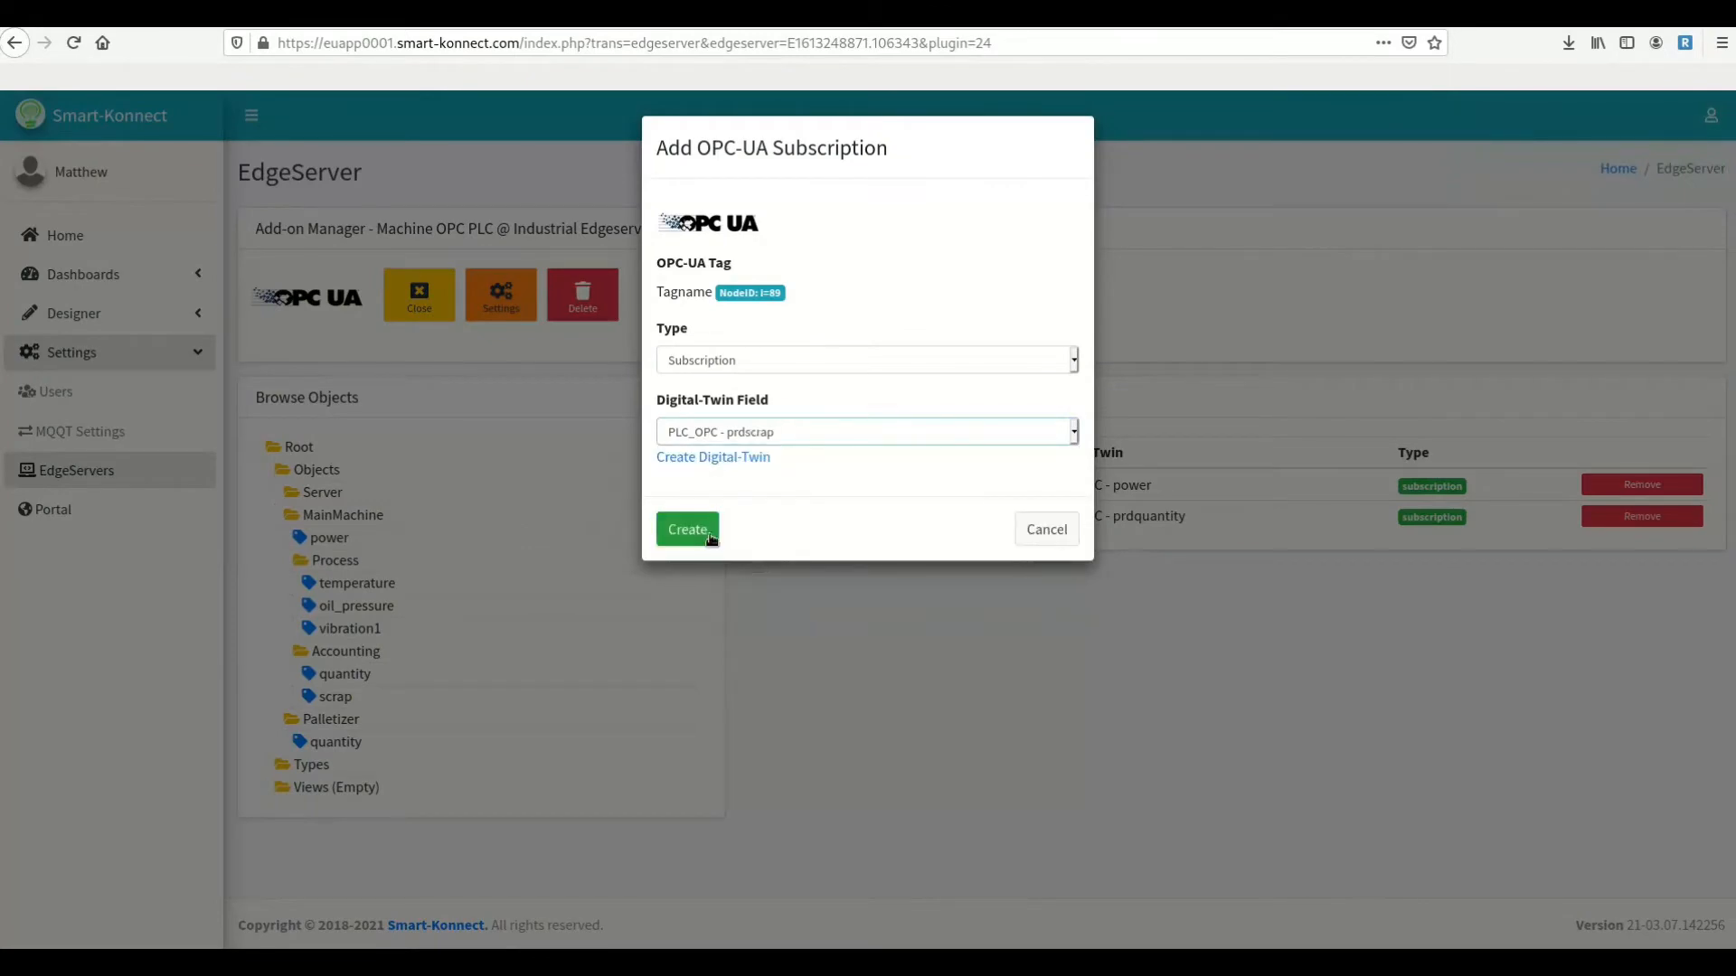
click(705, 530)
- Link the Palletizer quantity tag to the PLC_OPC - finalquantity field, keeping the Subscription type
click(339, 742)
click(731, 436)
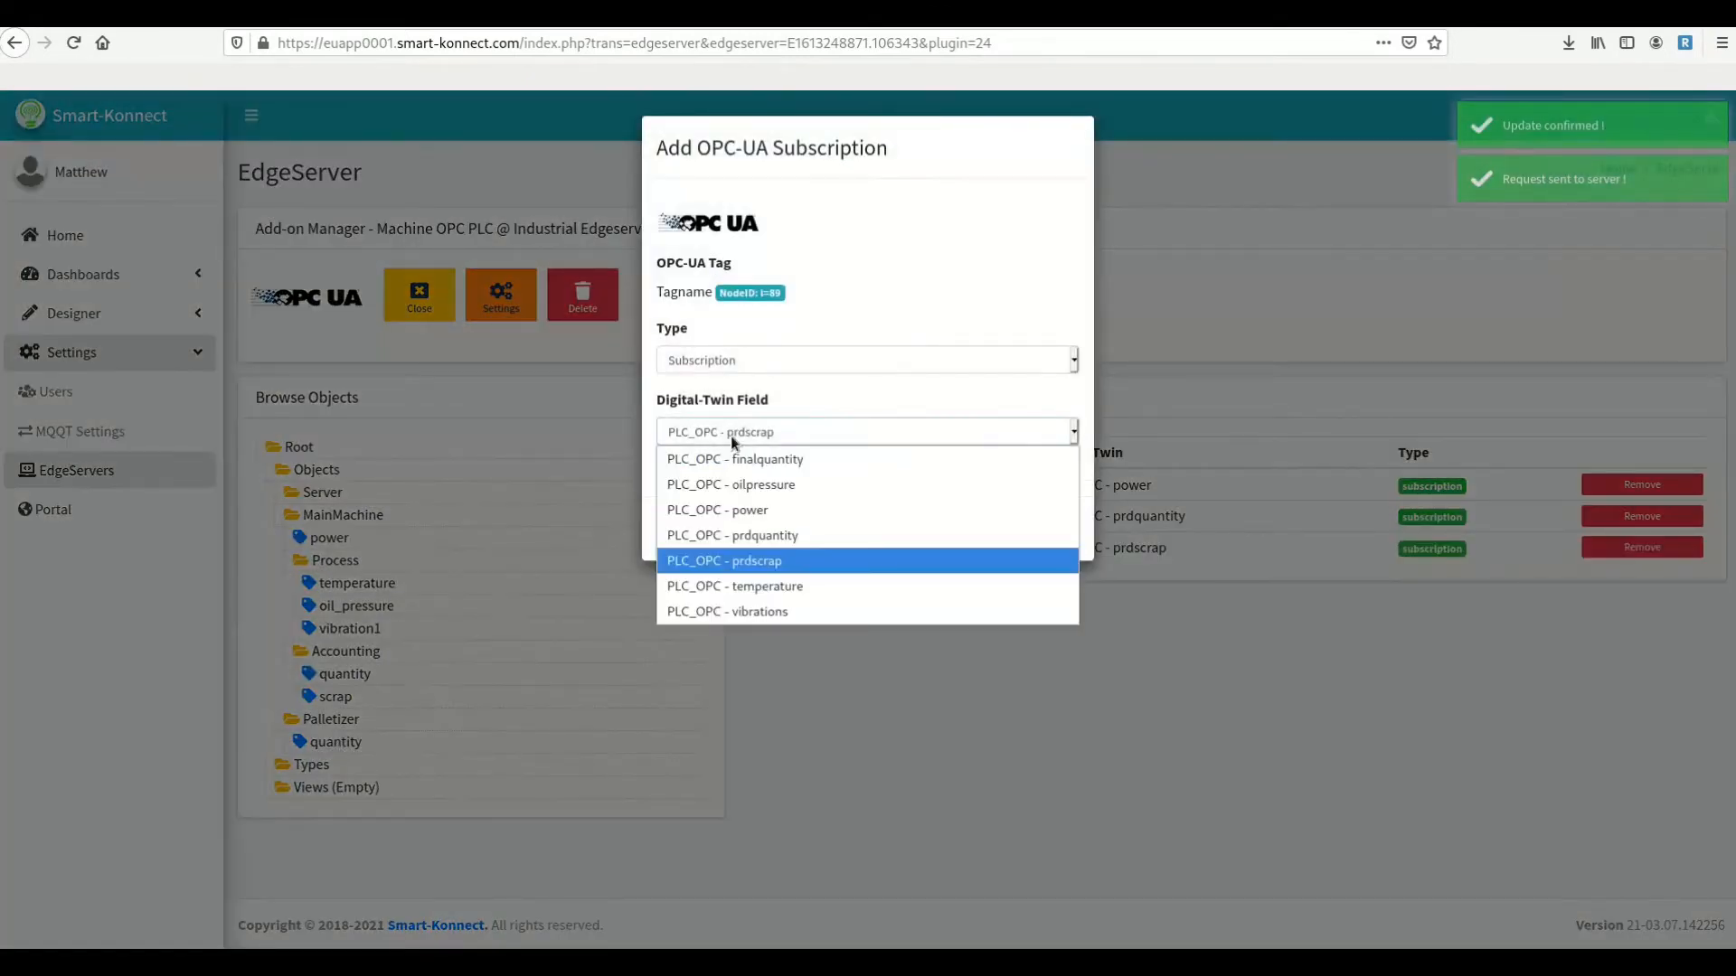
click(753, 459)
click(689, 529)
- Link the Process temperature tag to the PLC_OPC - temperature field using the Pooling type
click(371, 584)
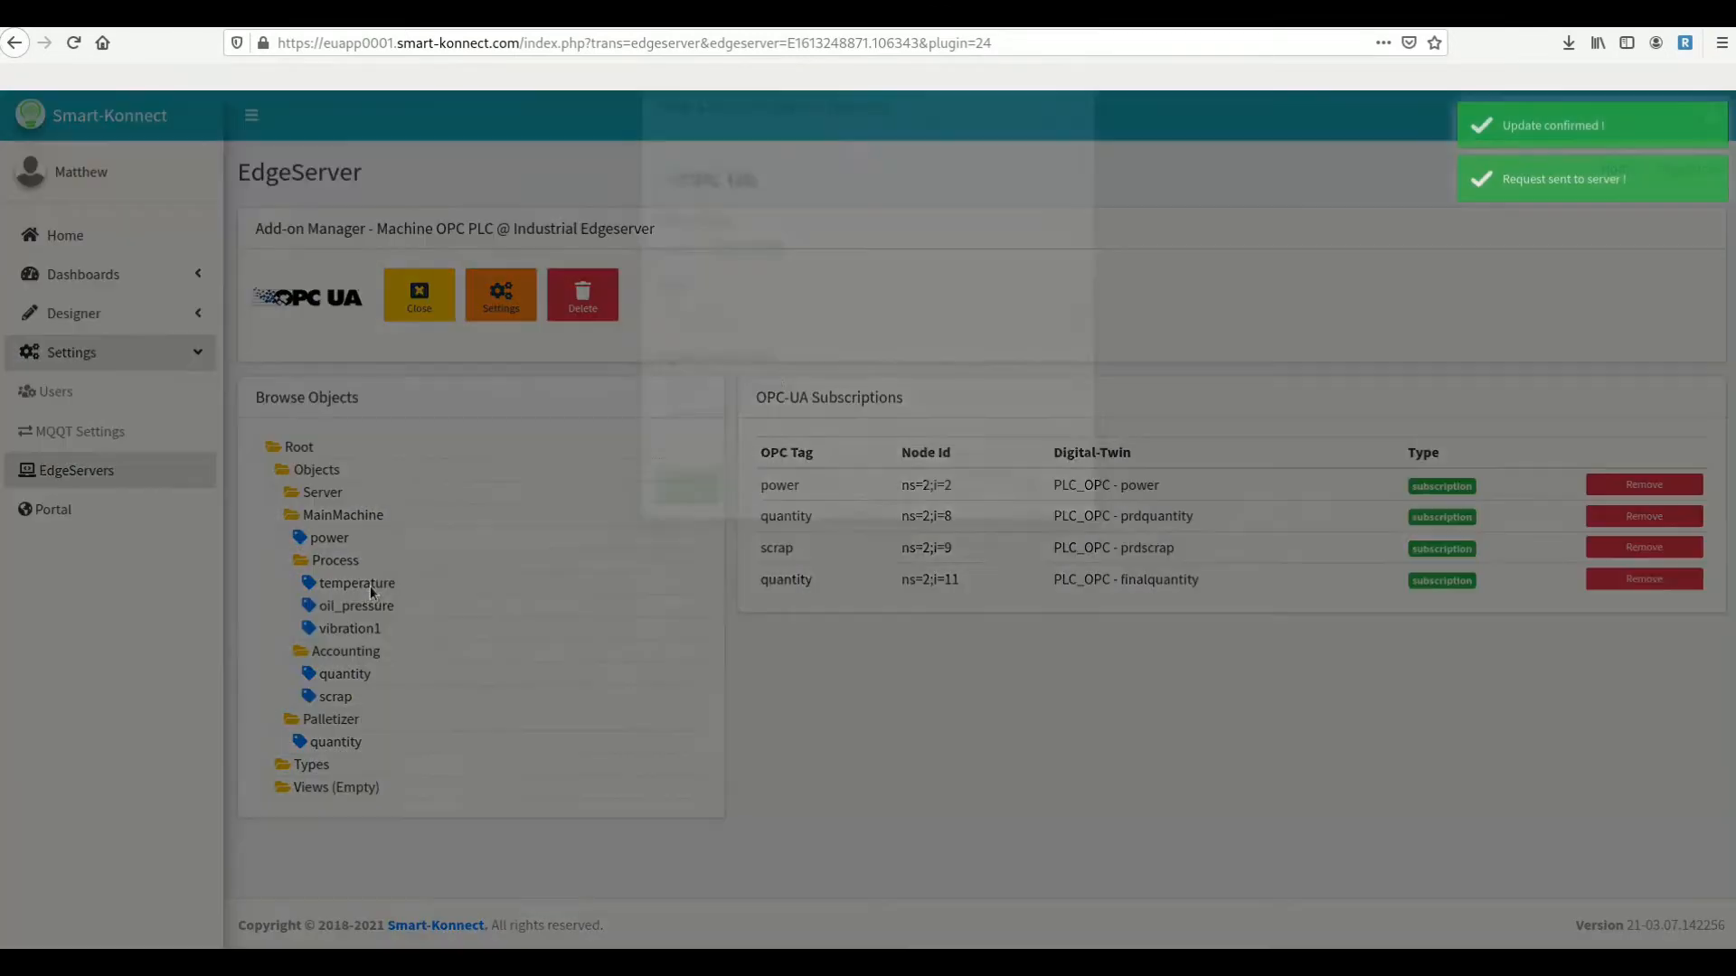
click(773, 362)
click(705, 387)
click(736, 432)
click(751, 586)
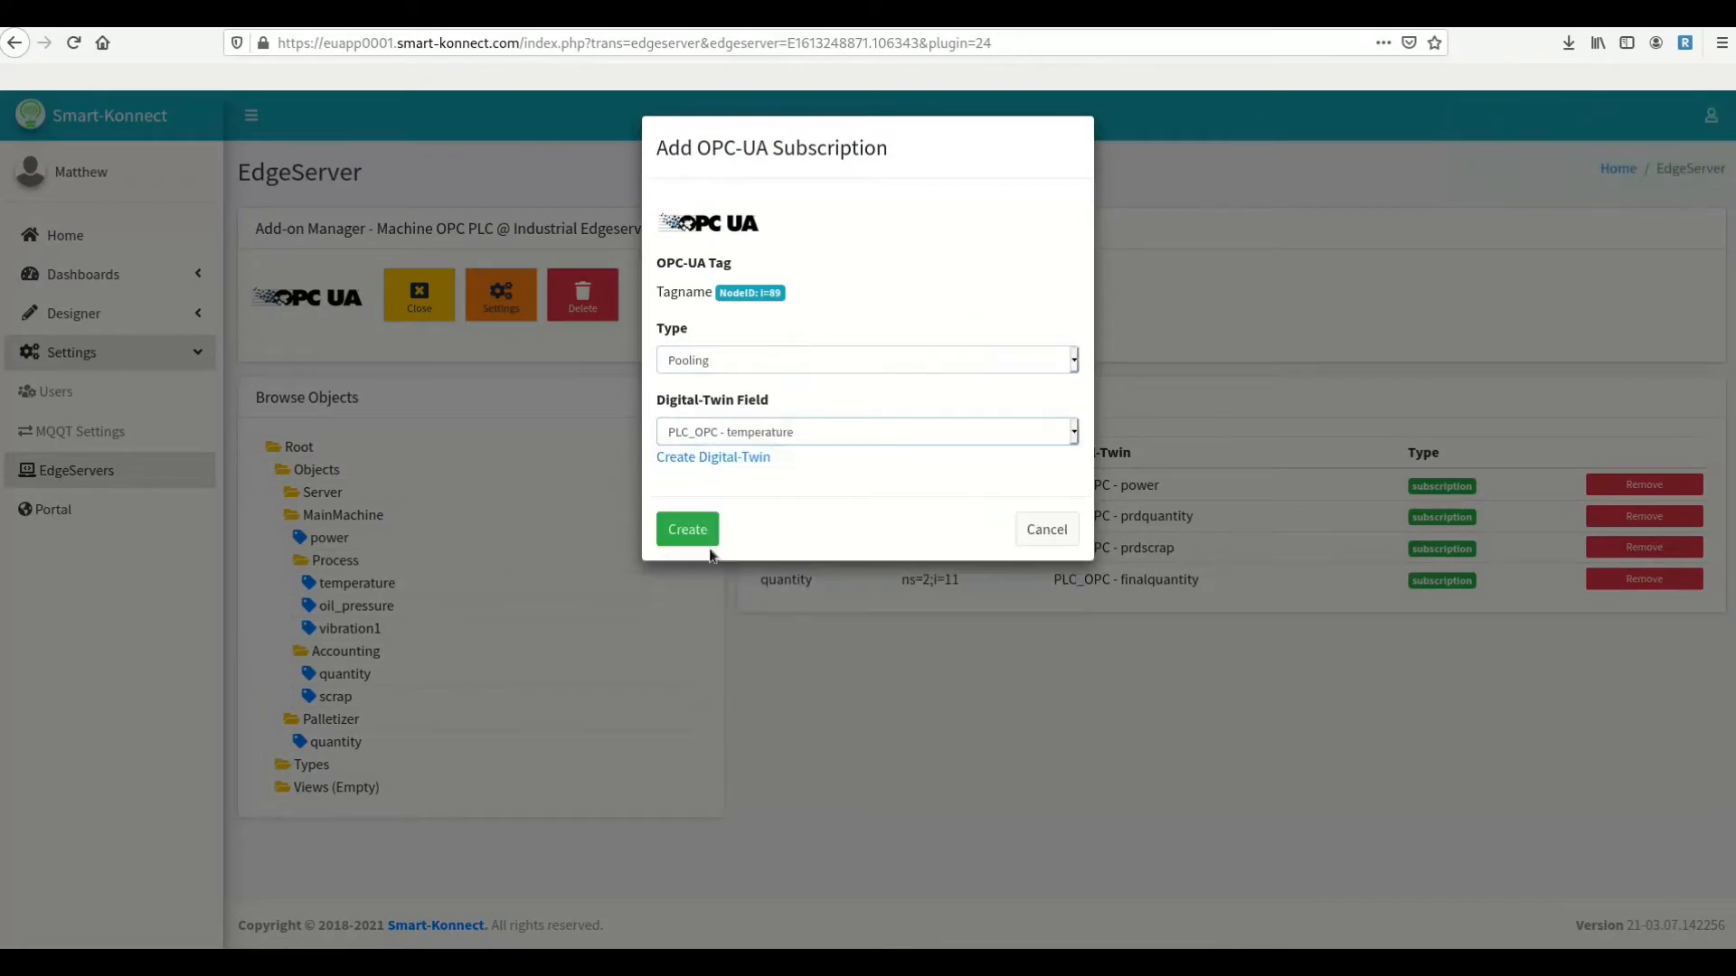
click(687, 529)
- Link the Process oil_pressure tag to the PLC_OPC - oilpressure field, keeping the Pooling type
click(693, 534)
click(709, 434)
click(734, 492)
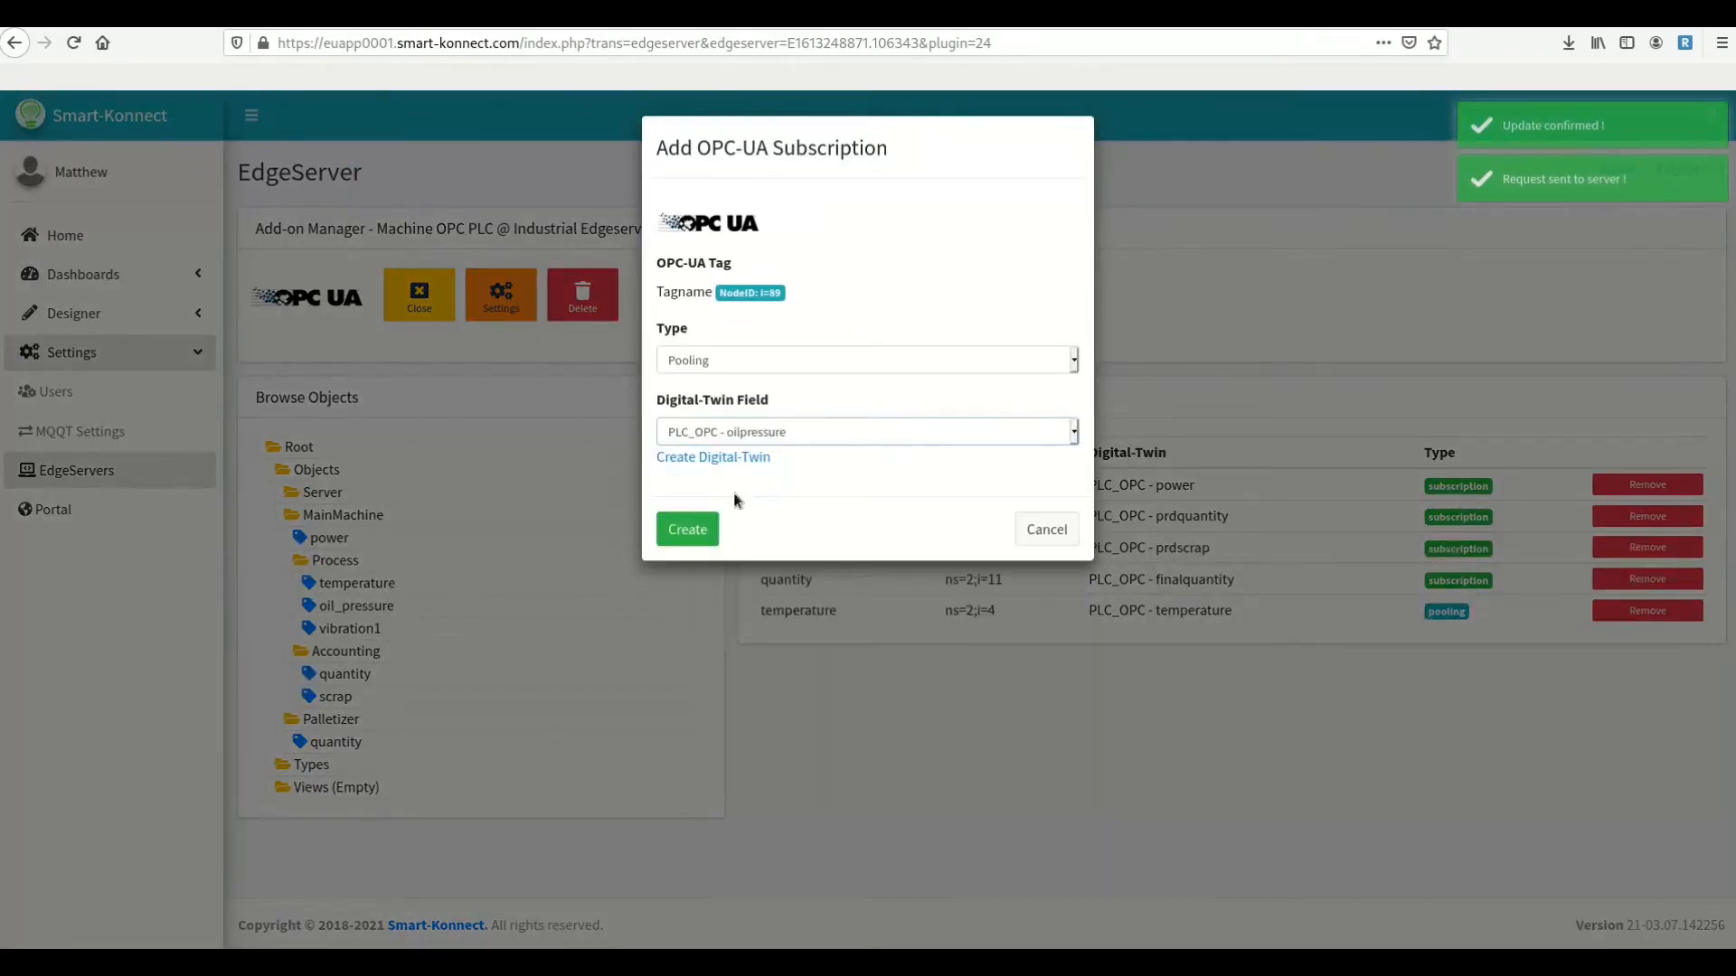
click(701, 524)
- Link the Process vibration1 tag to the PLC_OPC - vibrations field, keeping the Pooling type
click(391, 628)
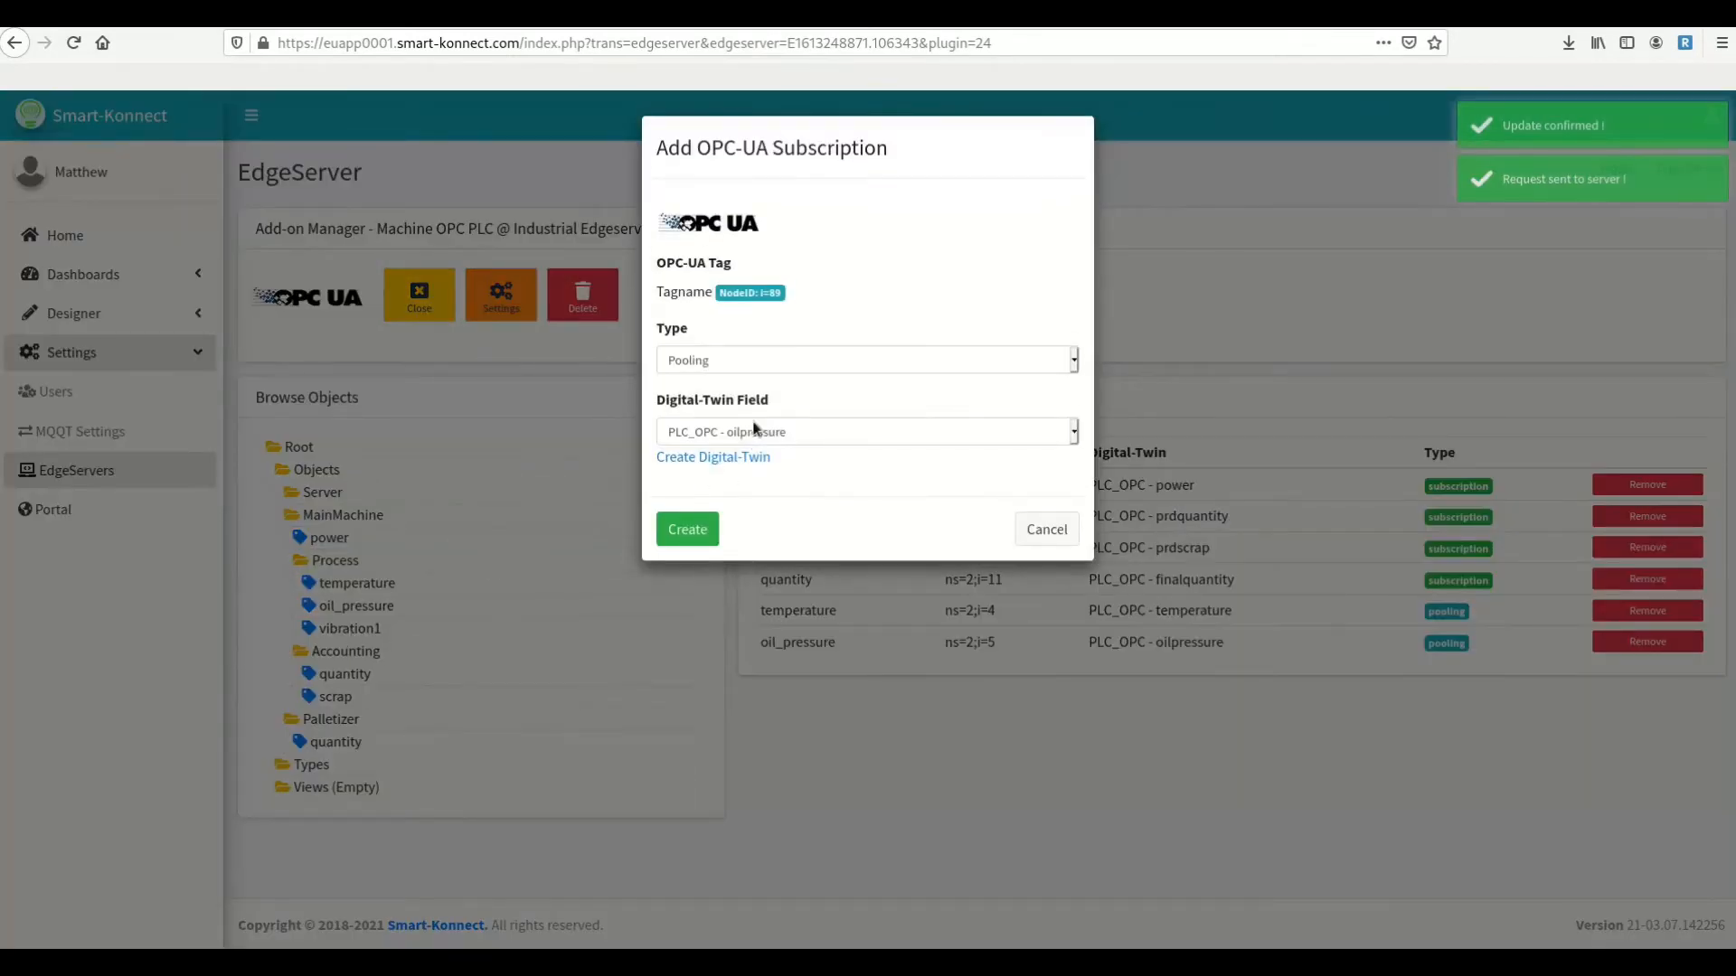
click(755, 428)
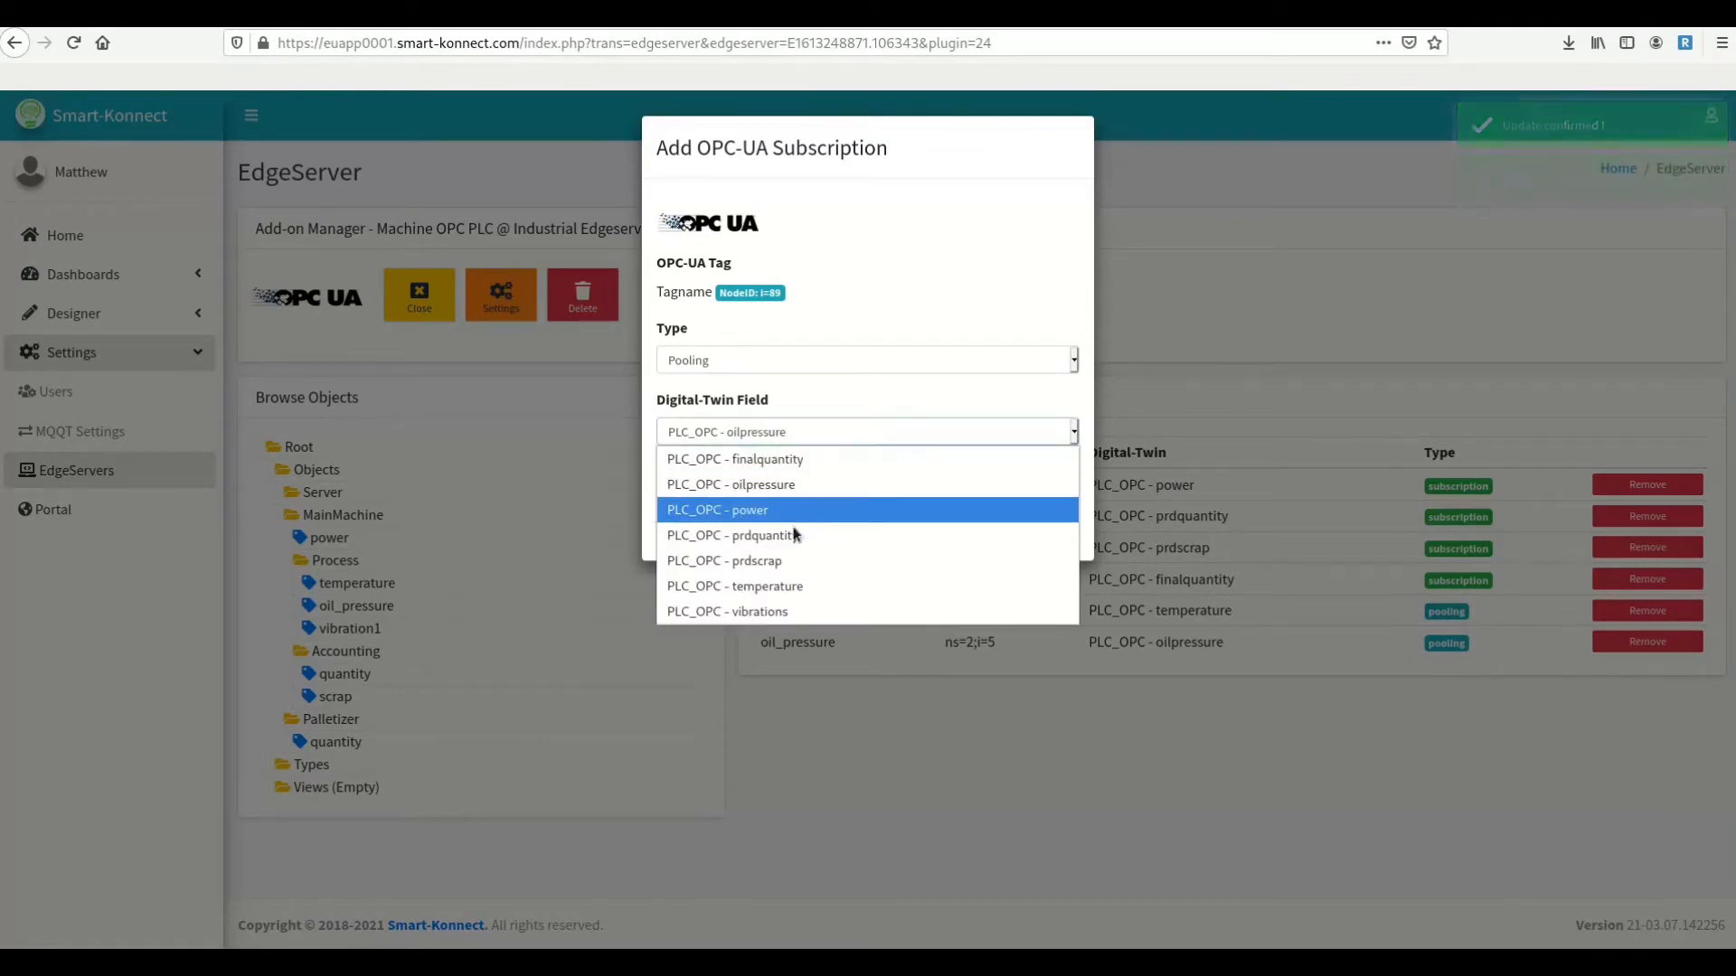
click(775, 611)
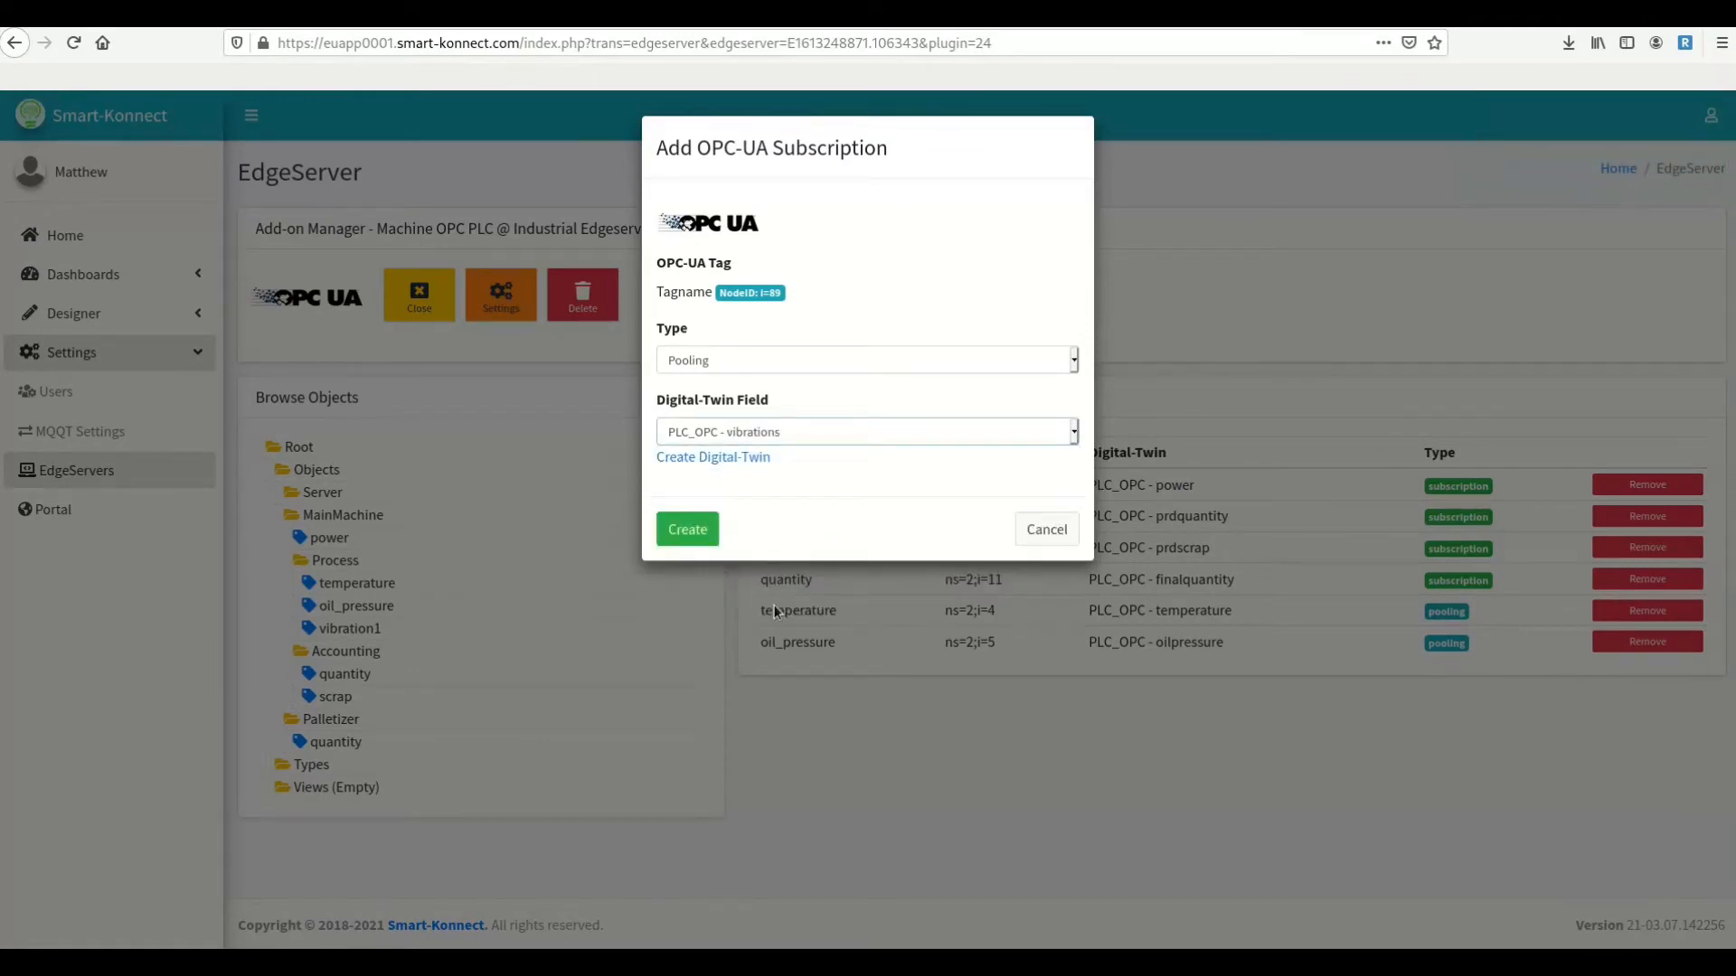
click(687, 529)
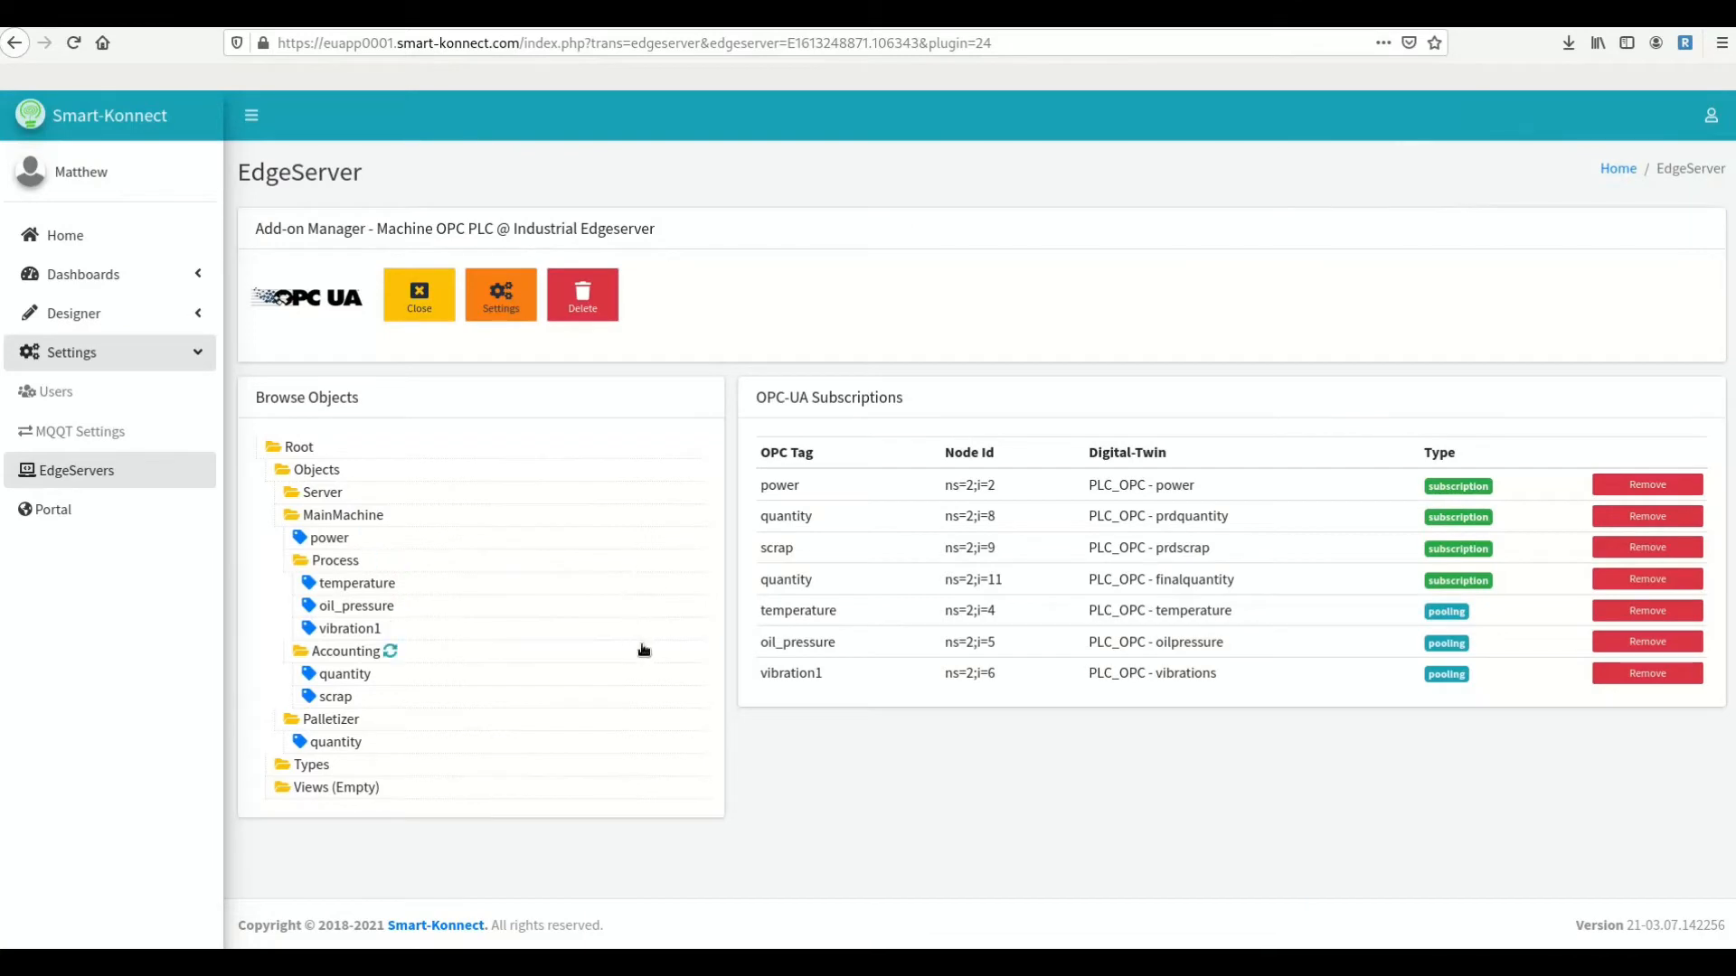
- Open the PLC_OPC digital twin for editing and check the current values of its tags
click(103, 313)
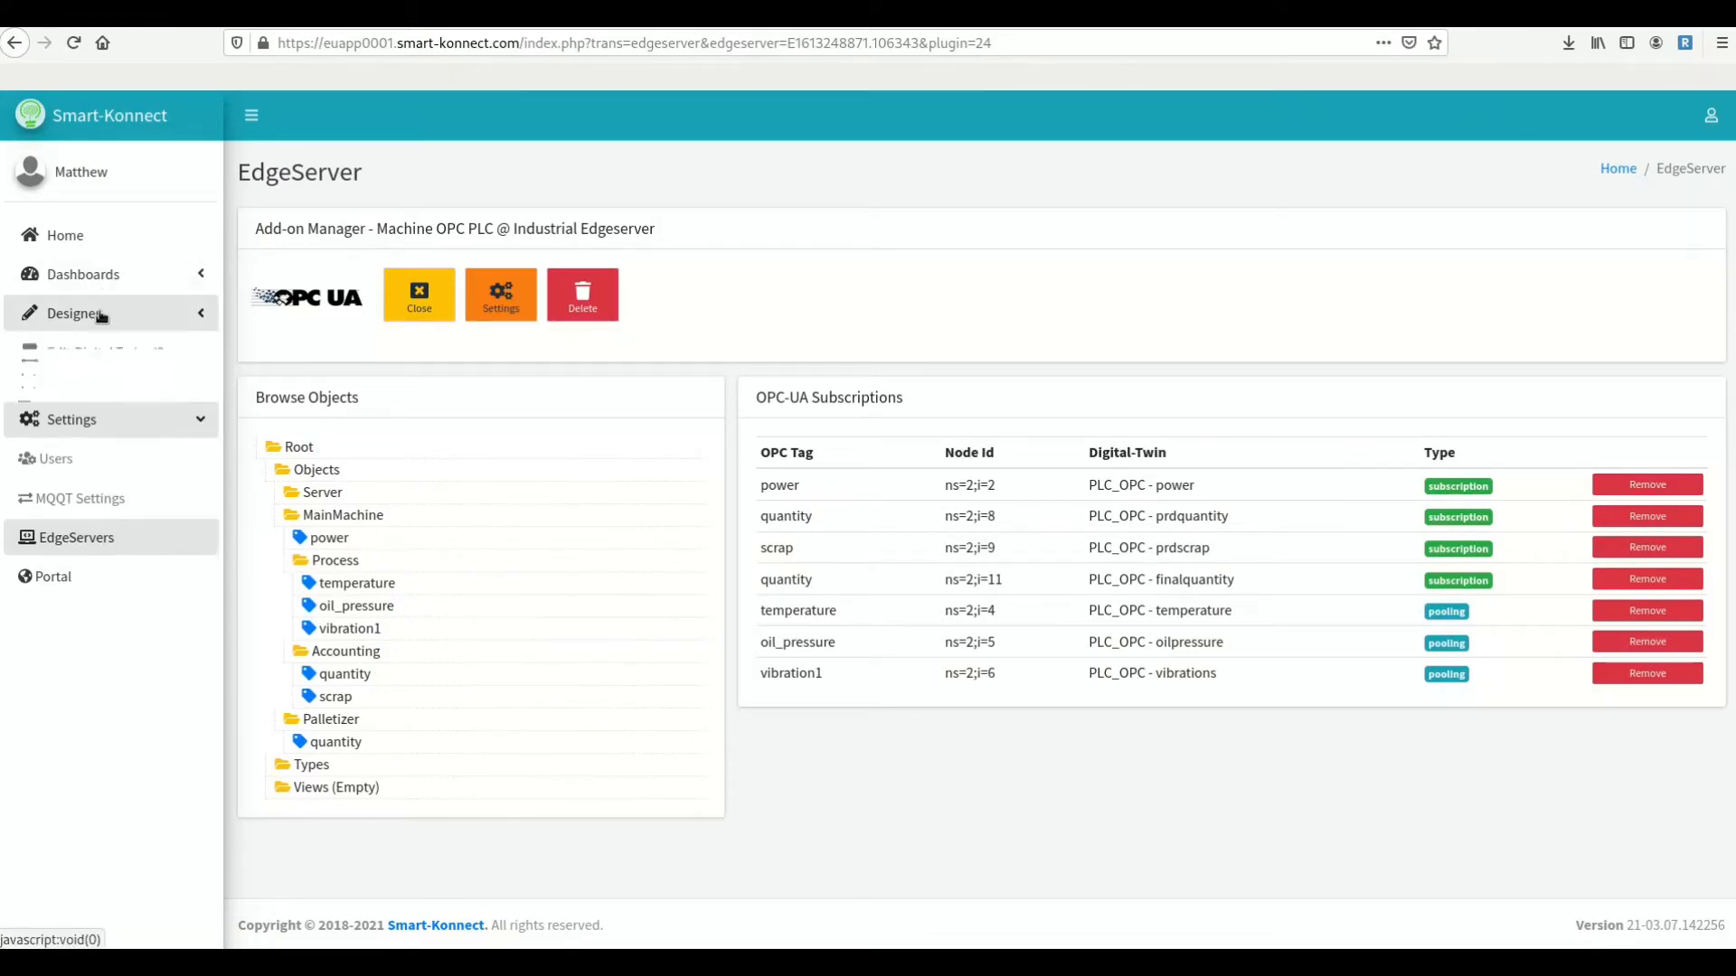
click(101, 352)
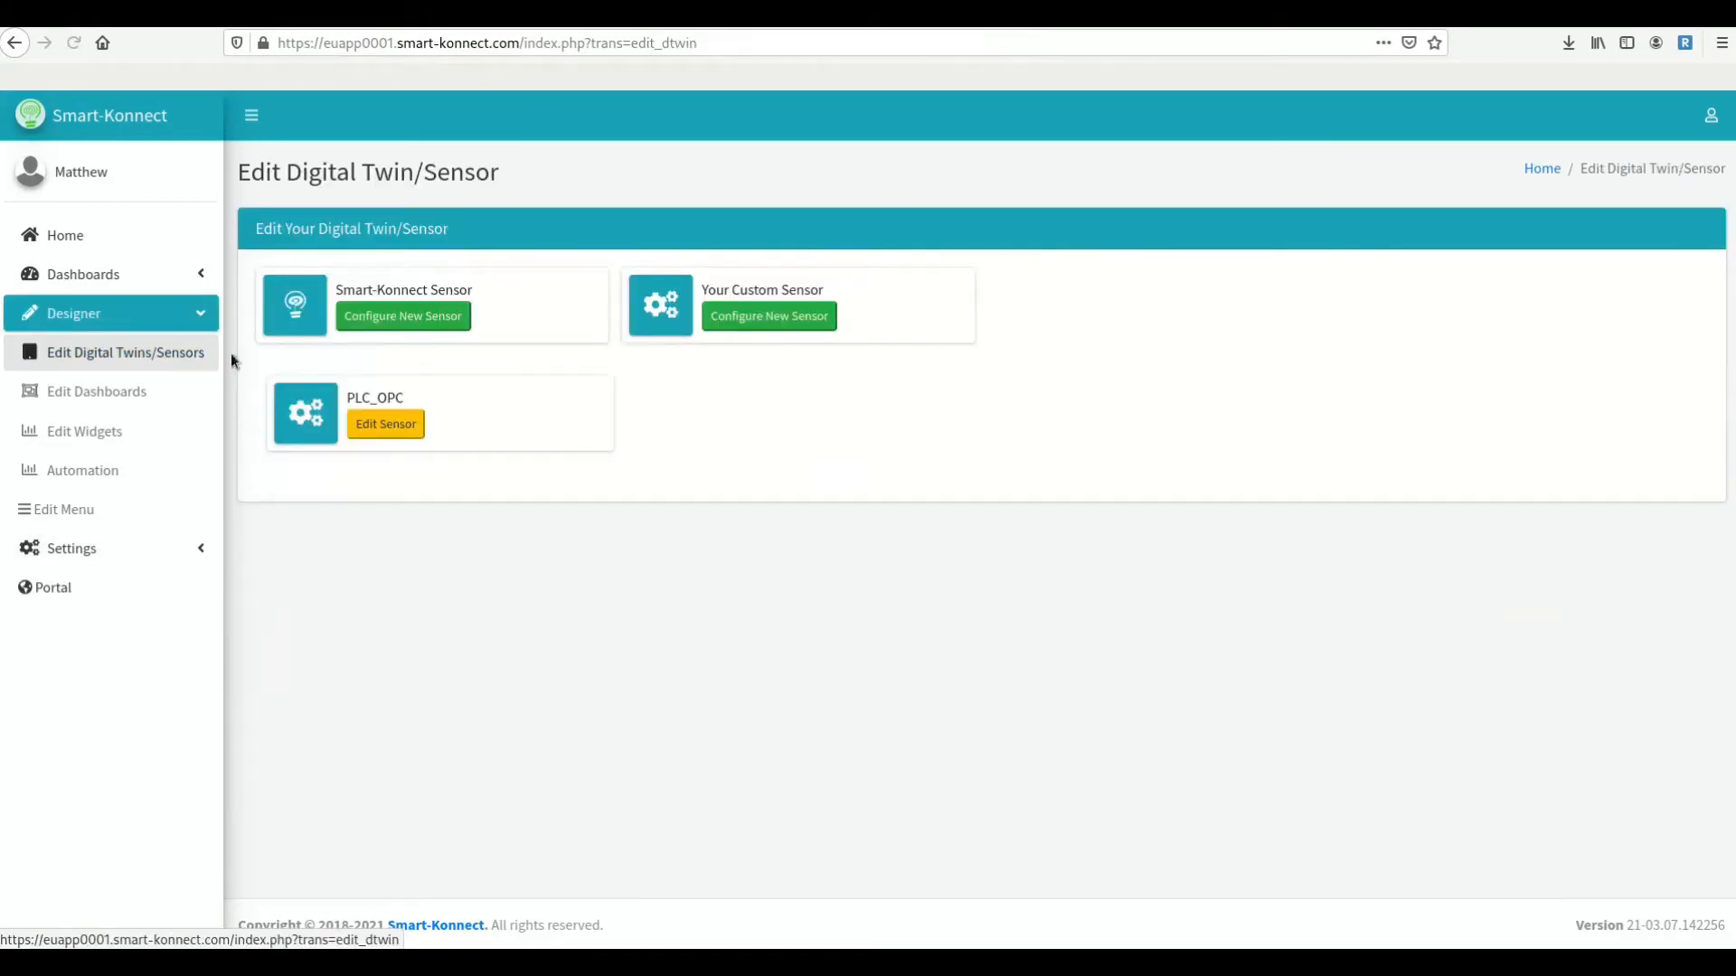
click(390, 438)
scroll(671, 642, down, 6)
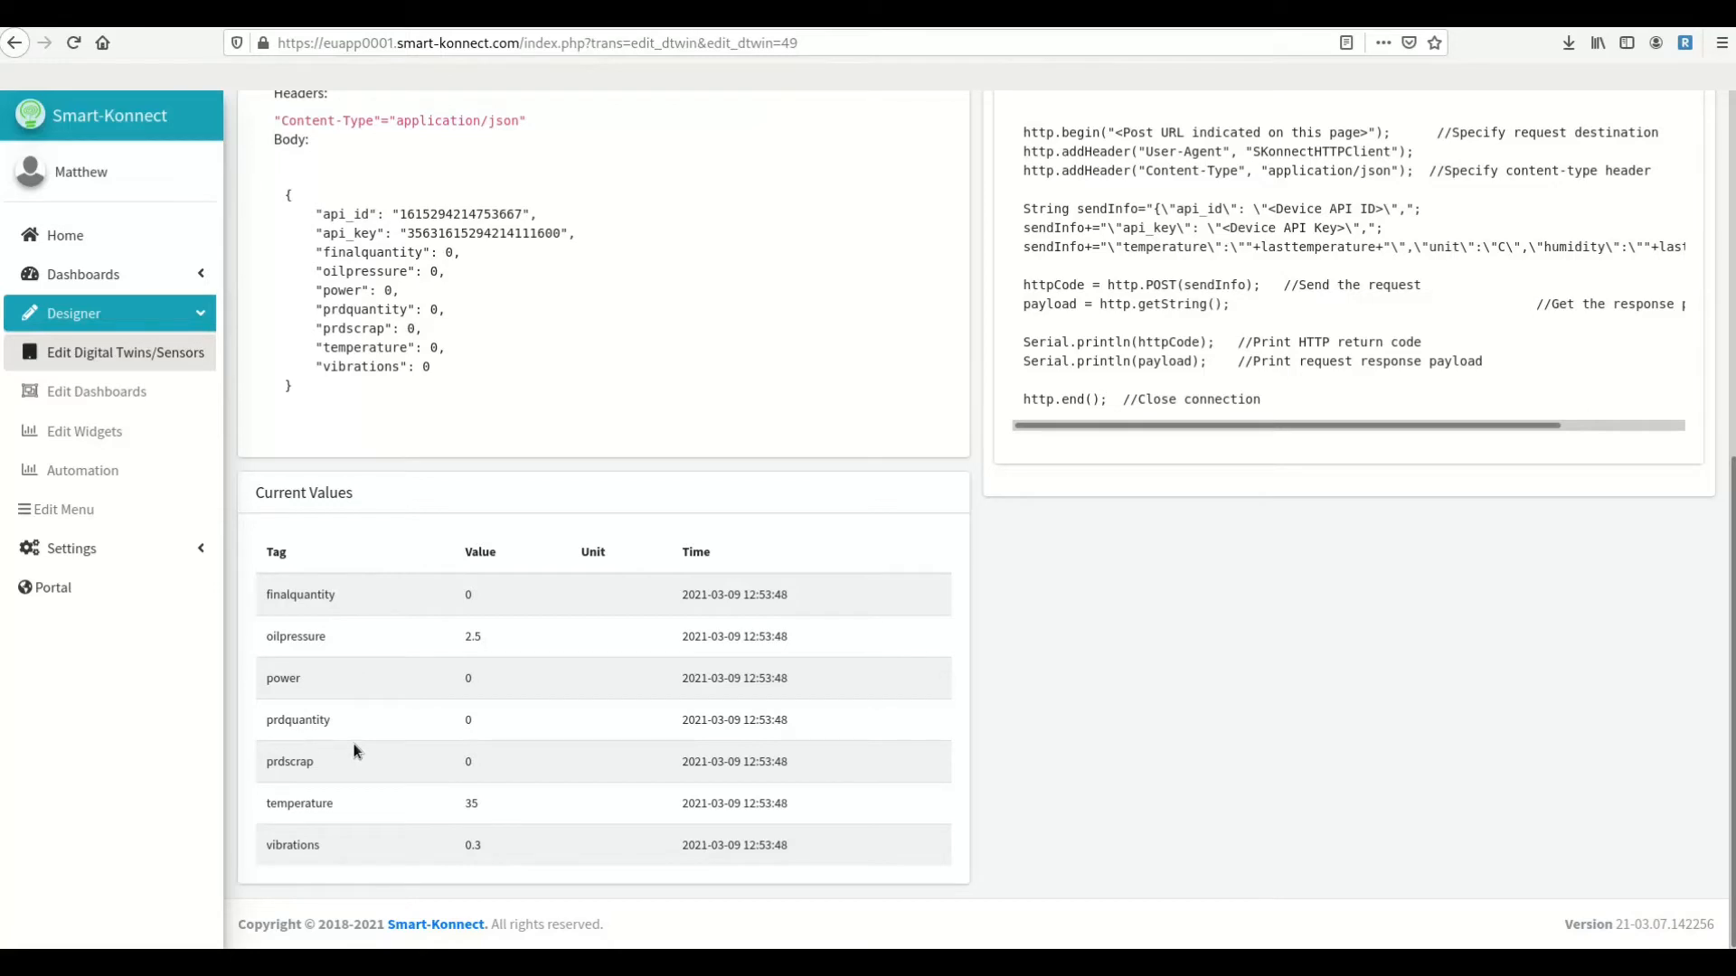
- Create a new widget of the Image Widget type
click(105, 436)
click(287, 293)
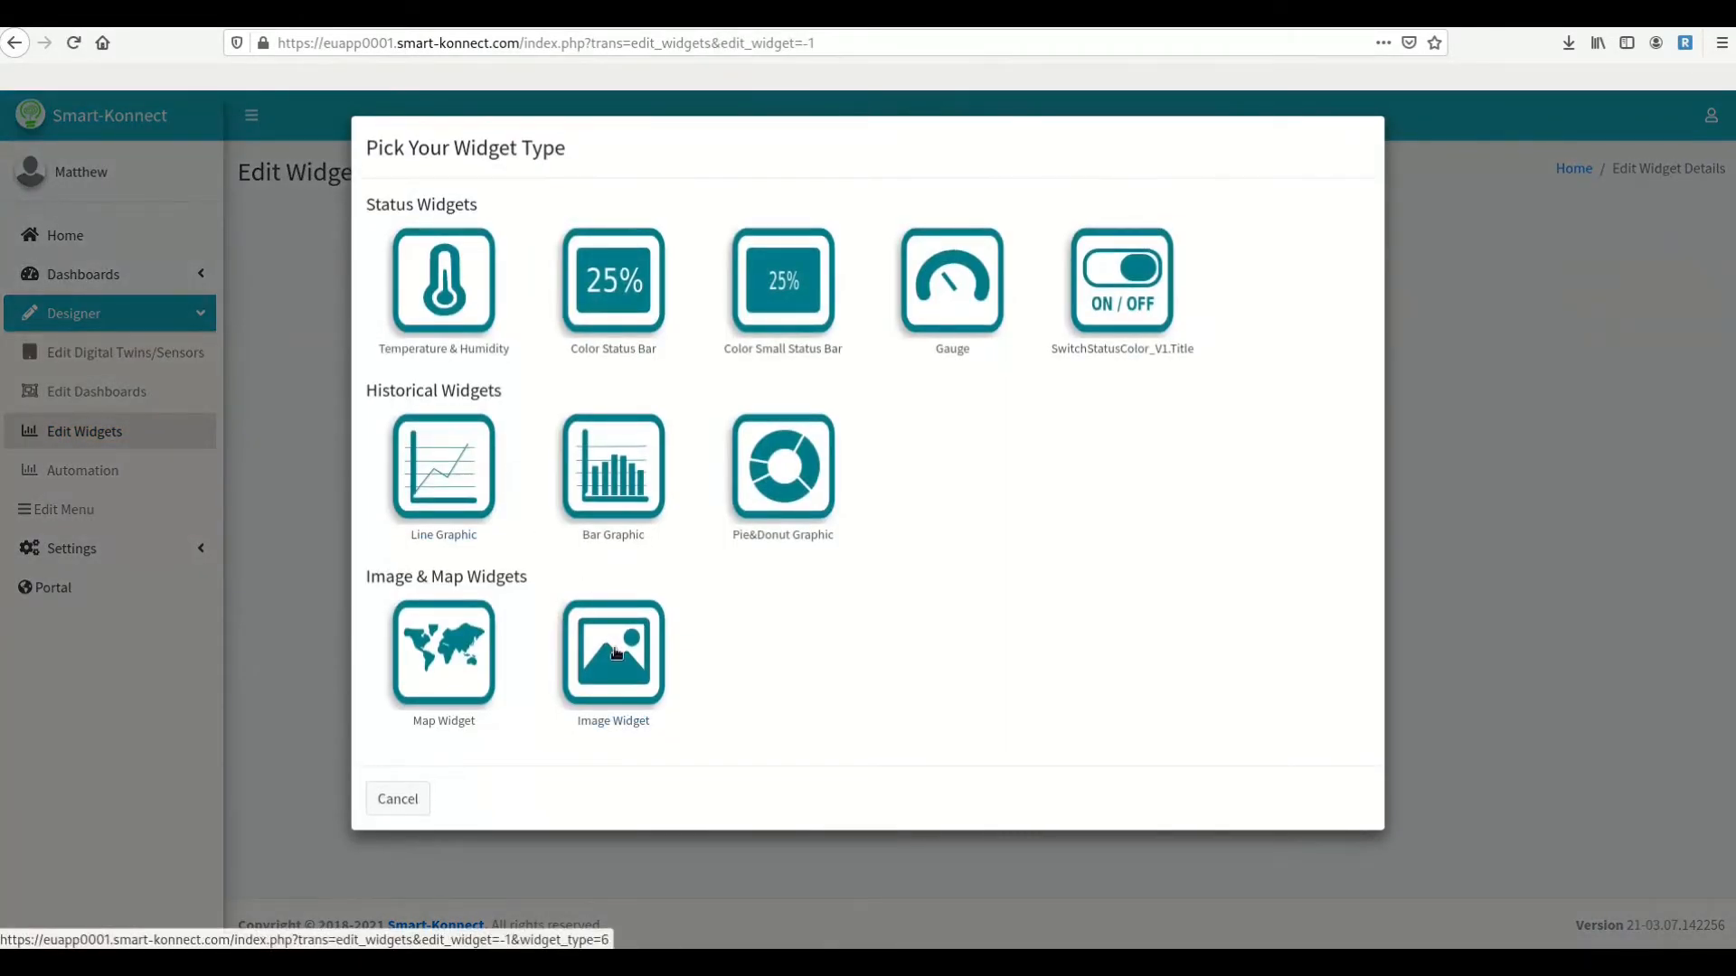
click(616, 653)
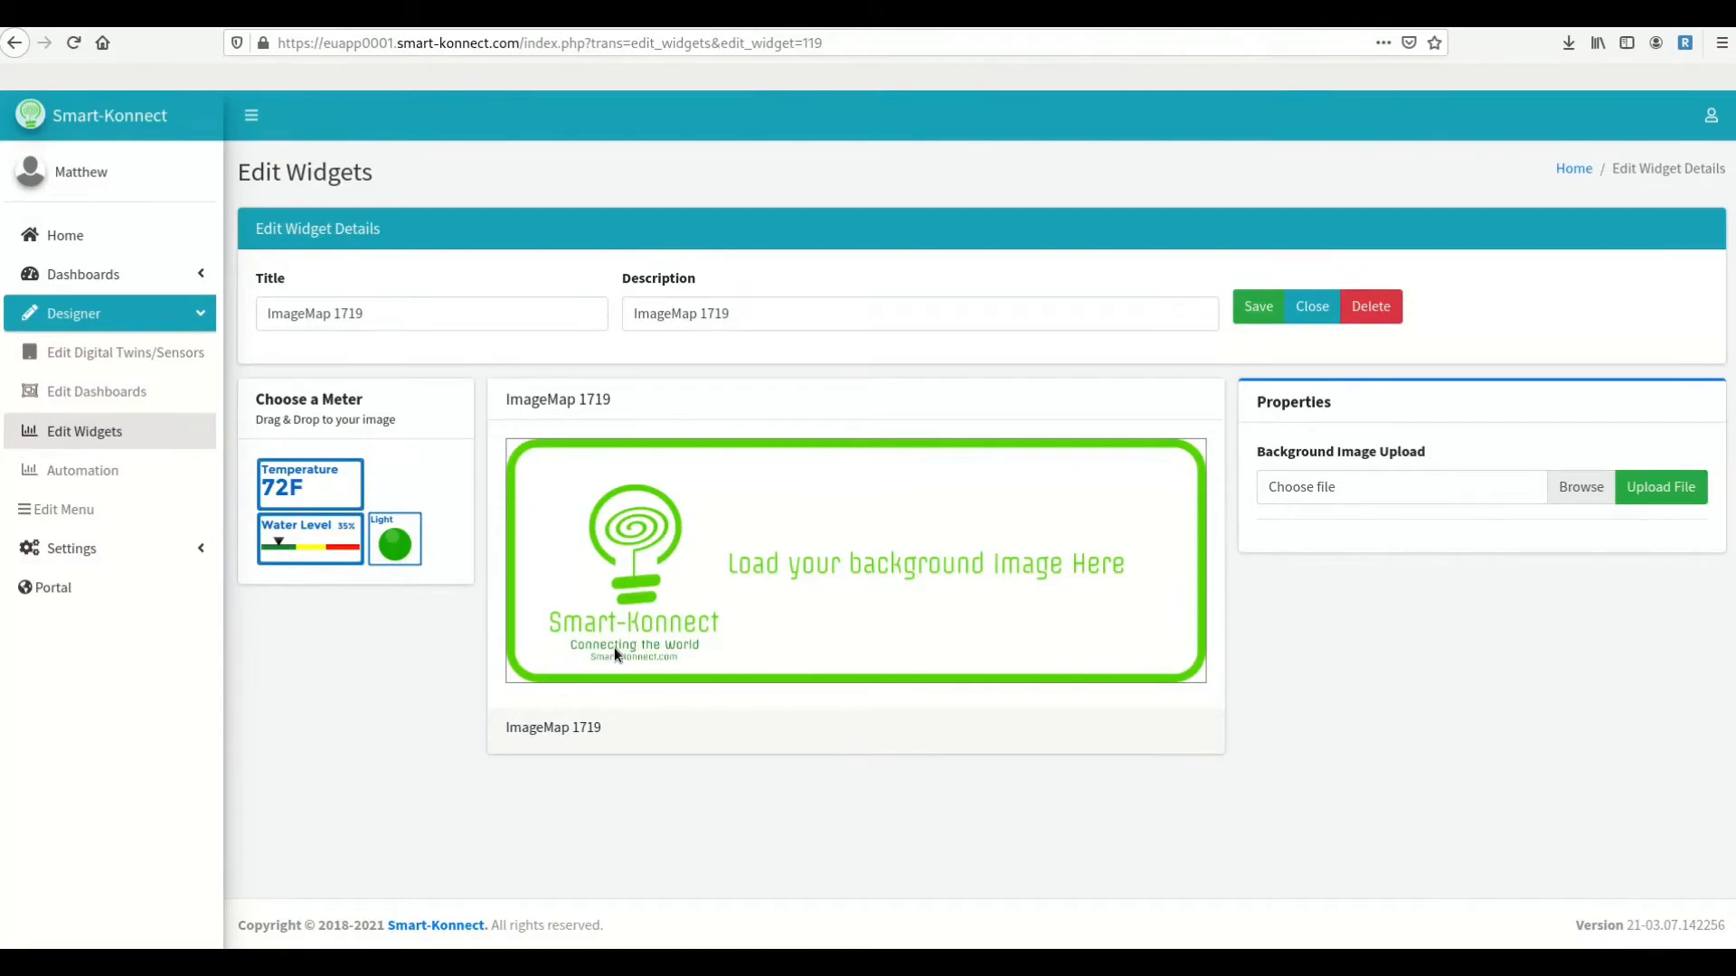
- Upload production_line_1024.png as the image widget's background
click(1580, 488)
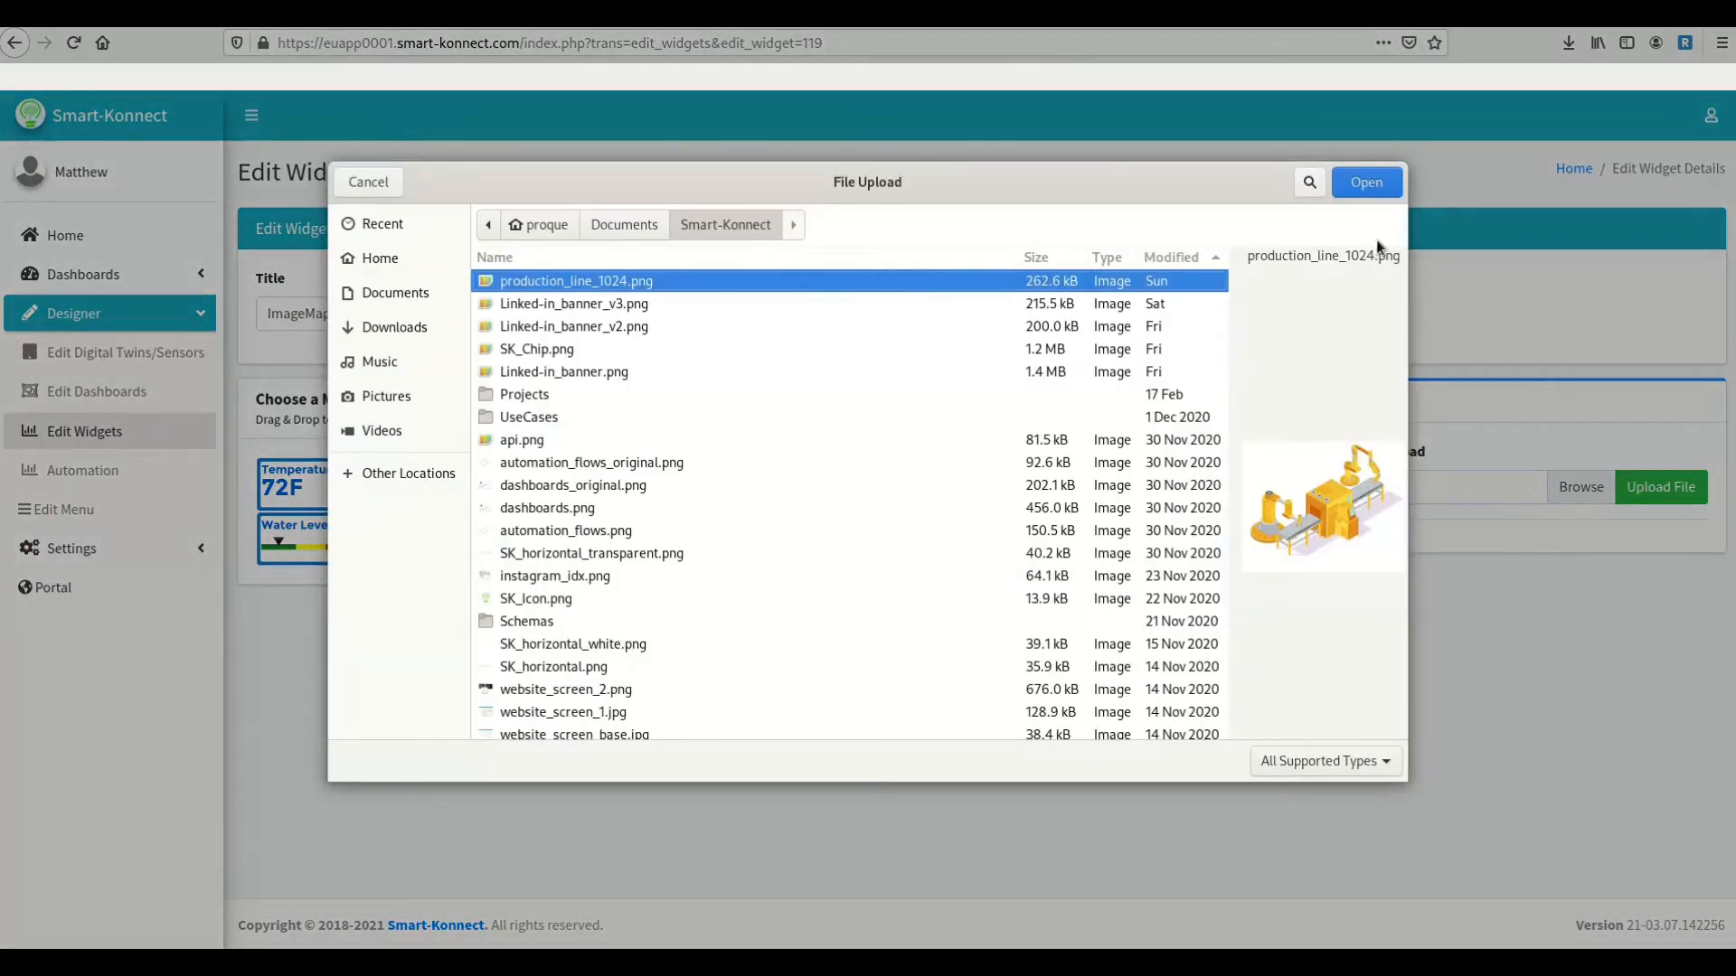
click(1370, 185)
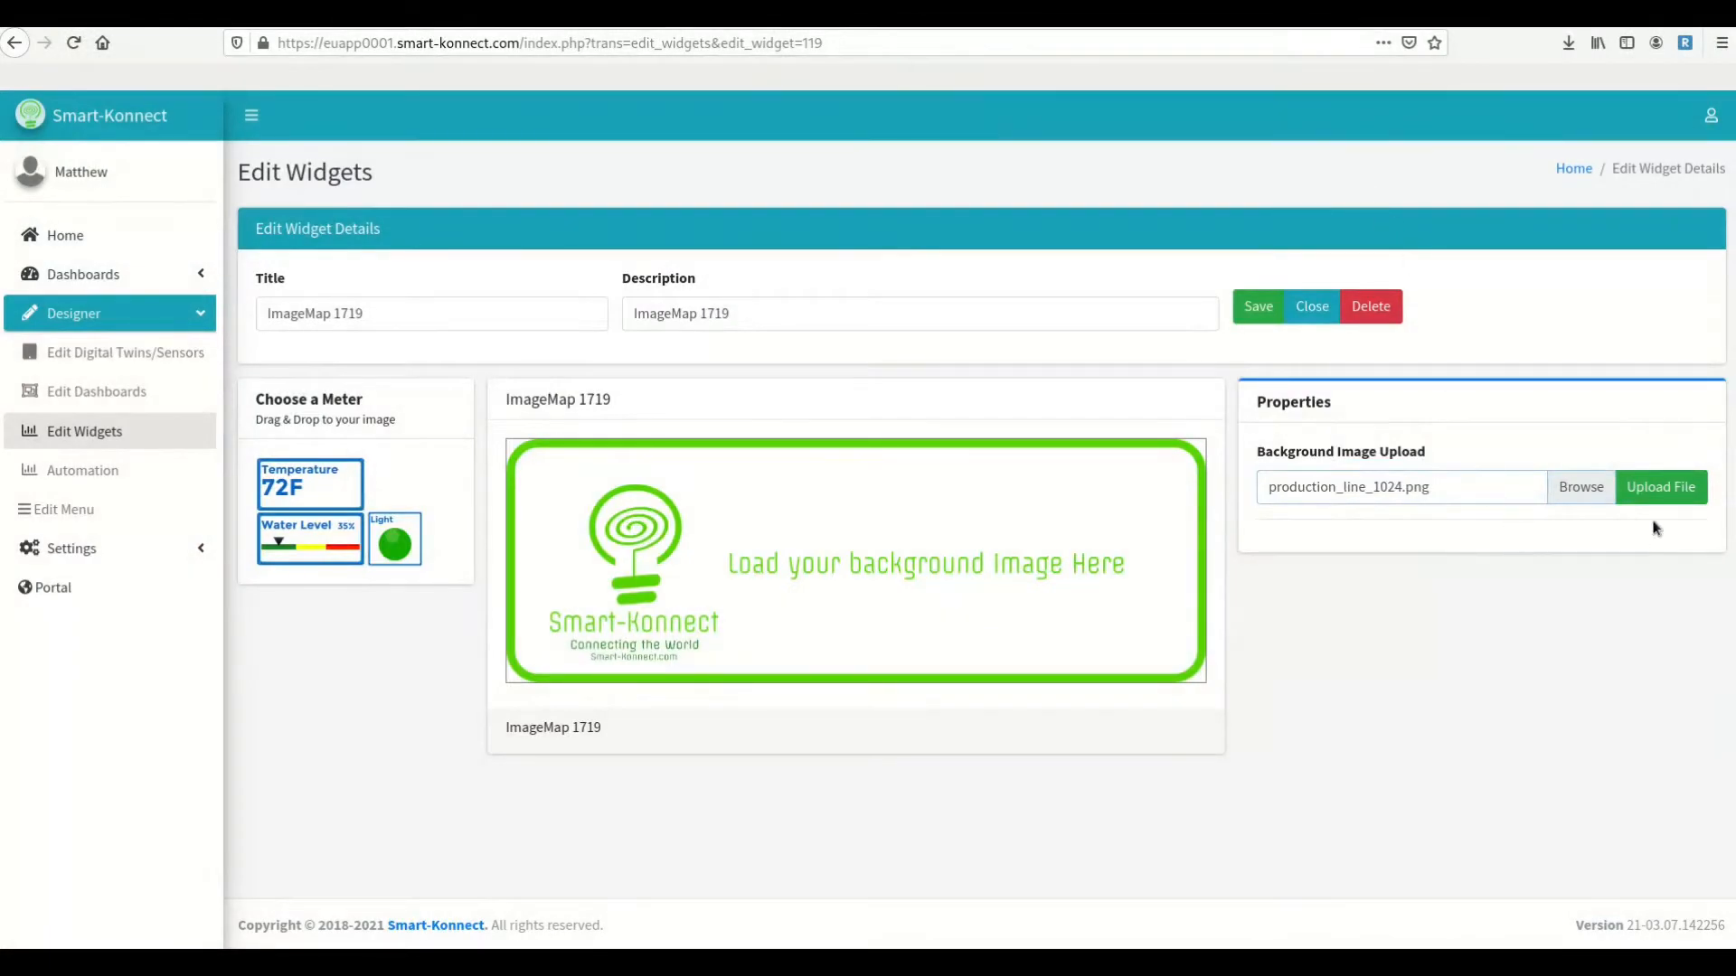
click(1668, 490)
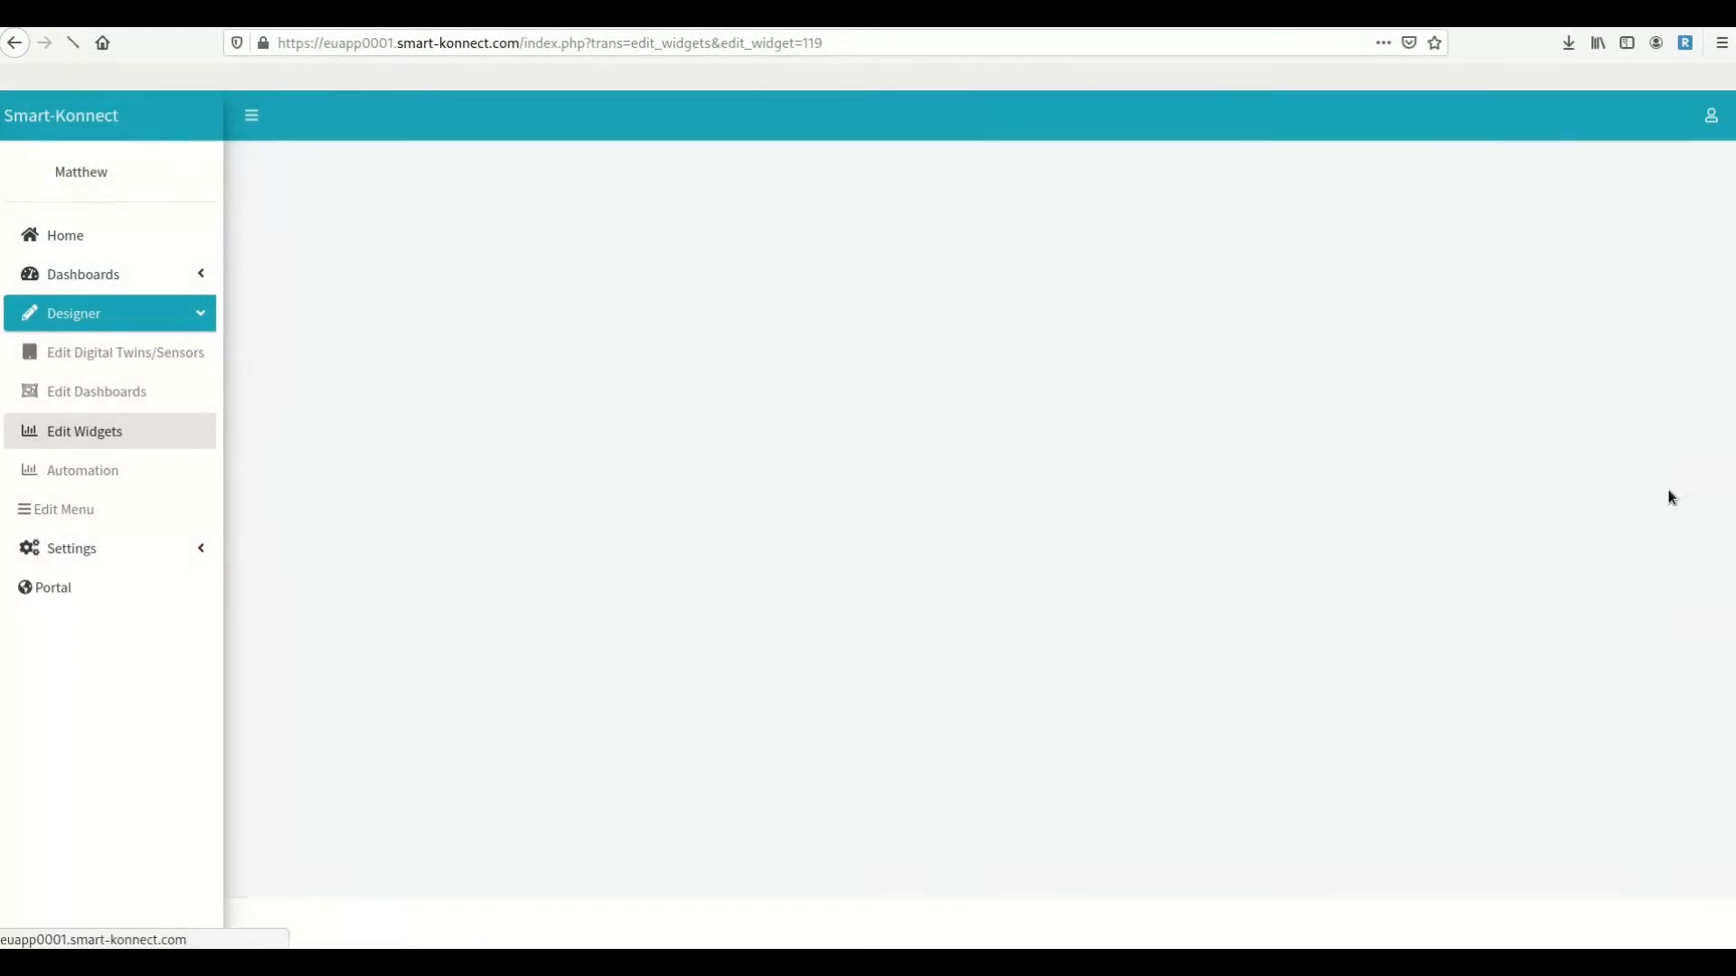
- Place a Light meter on the central machine, link it to PLC_OPC - power, and save the widget
scroll(1534, 739, down, 3)
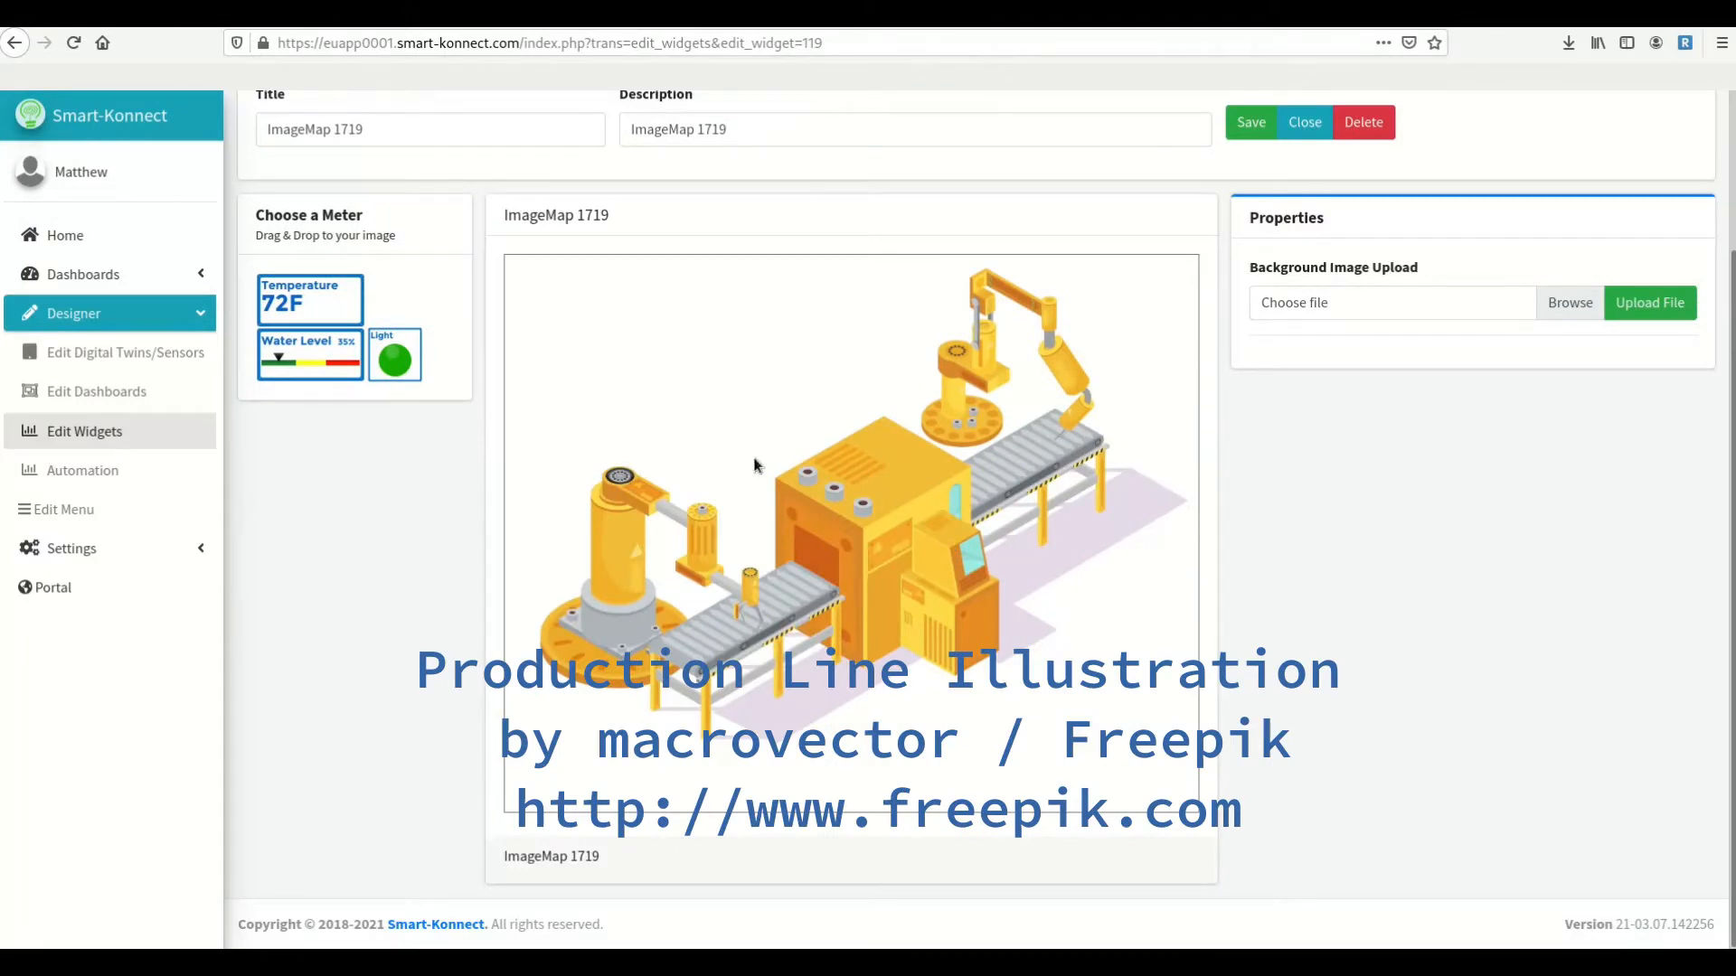
drag(395, 362, 895, 472)
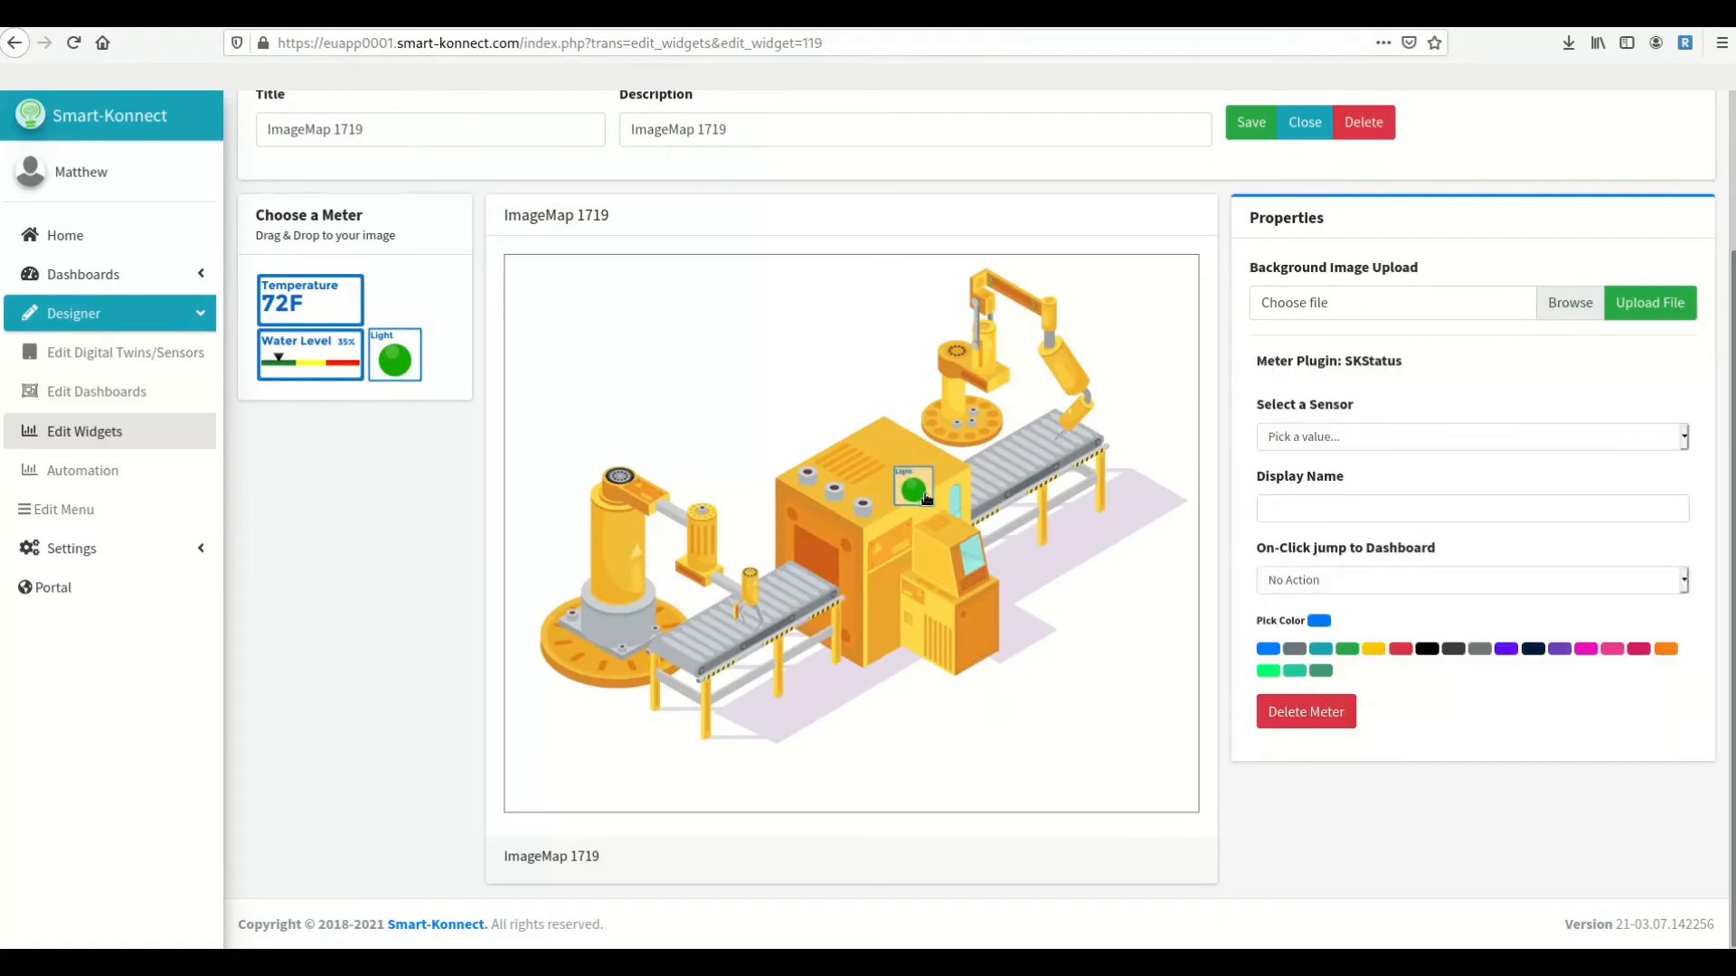
click(1363, 438)
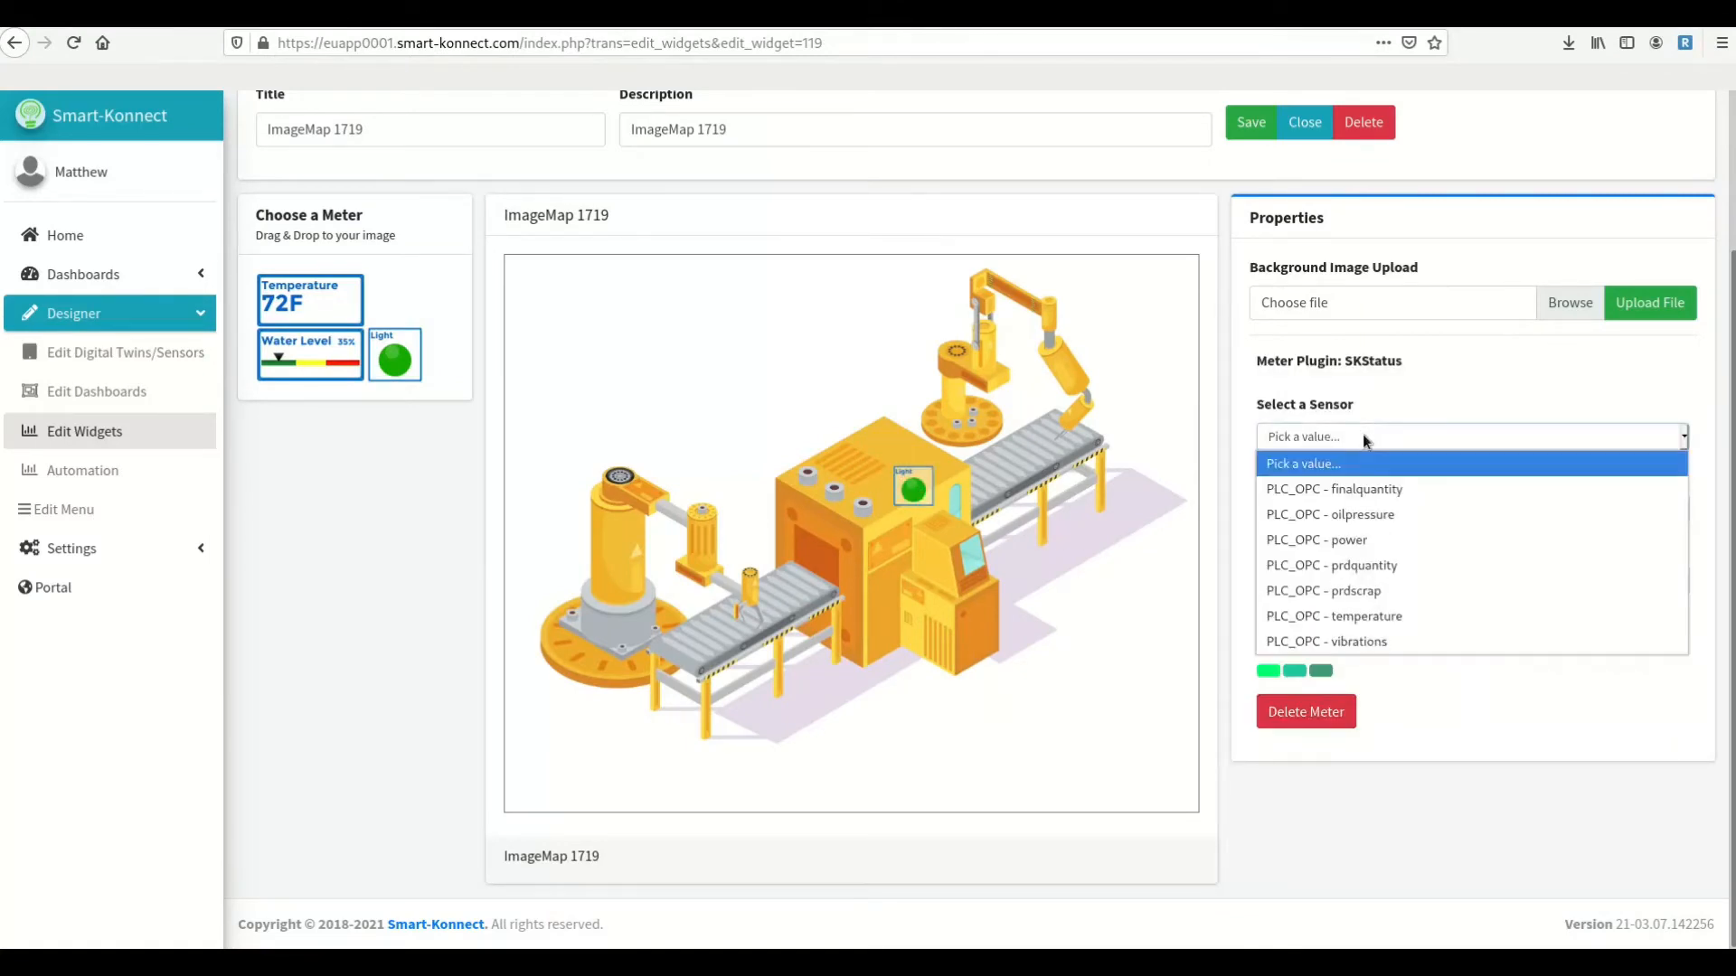
click(1365, 535)
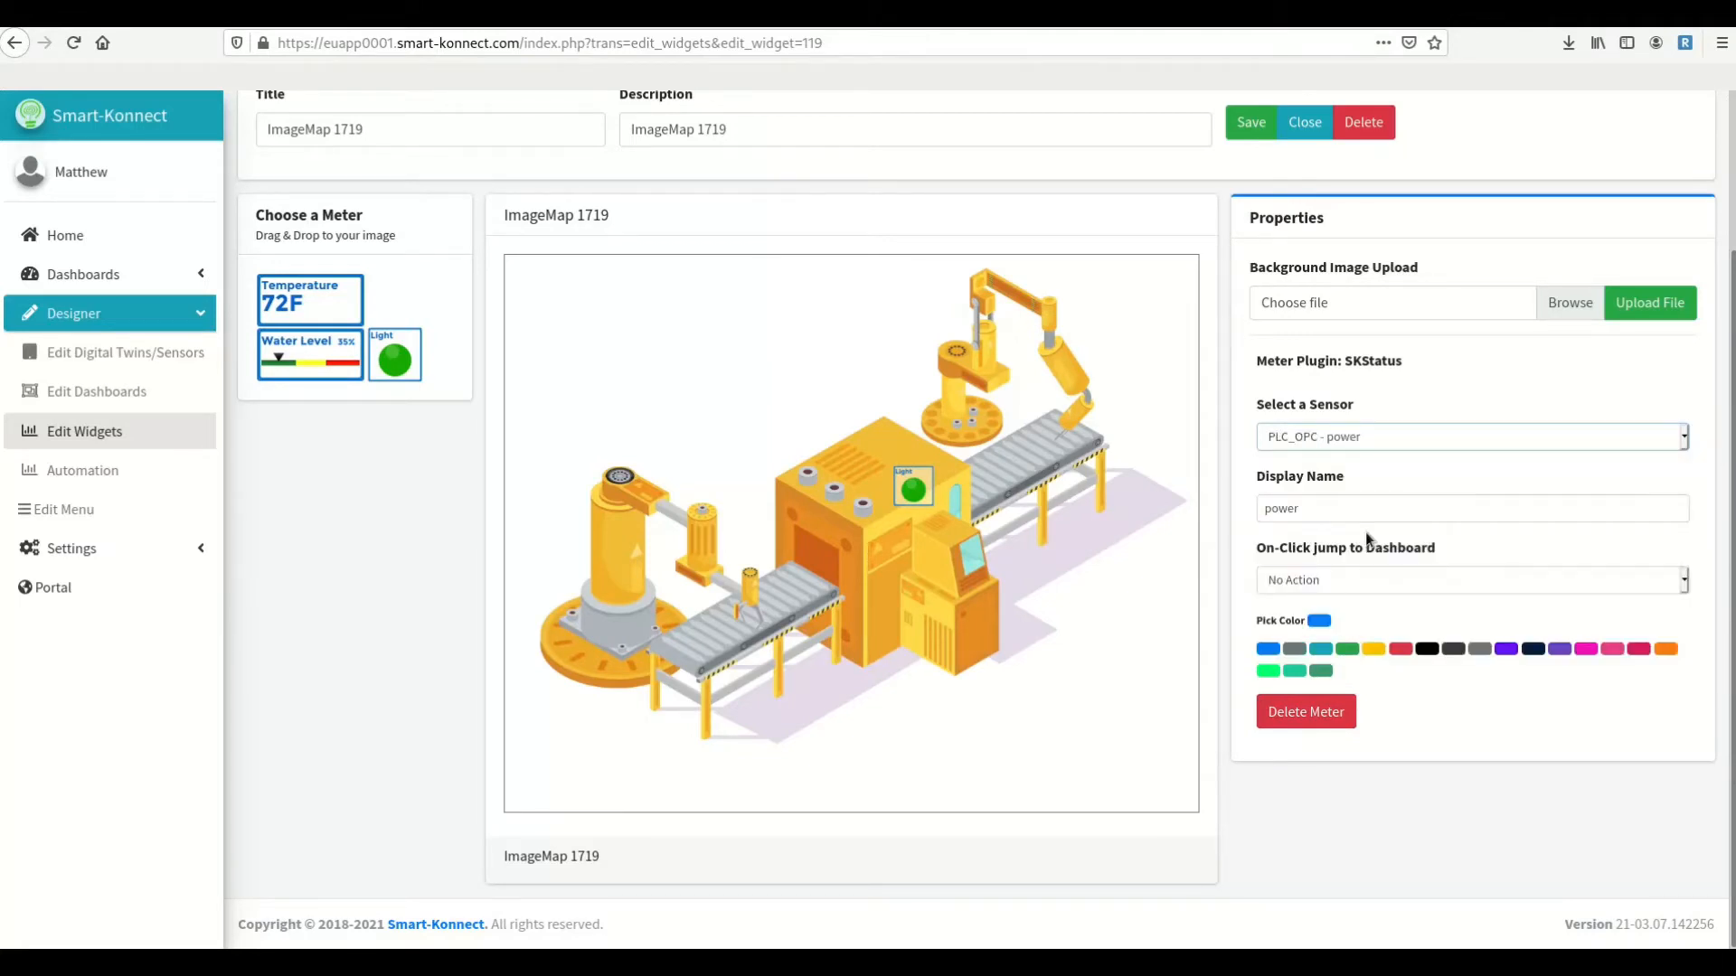
click(1251, 121)
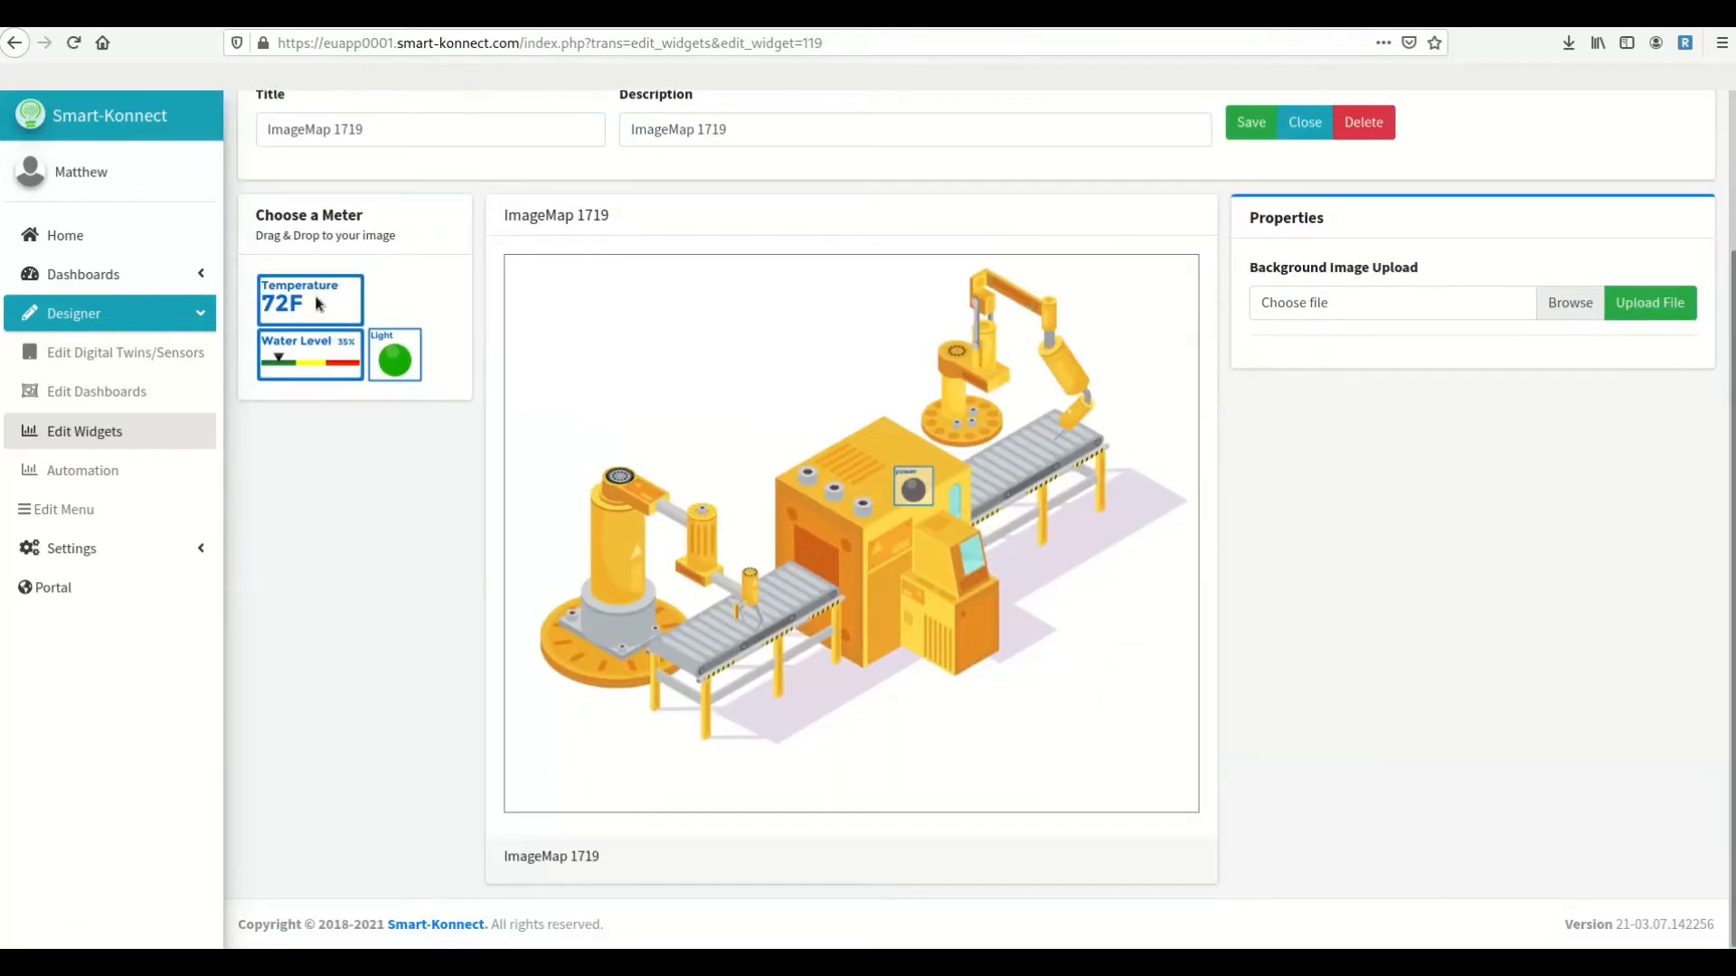
- Place three Temperature meters in a vertical stack beside the machine's control cabinet, below the outgoing conveyor
drag(319, 300, 1044, 575)
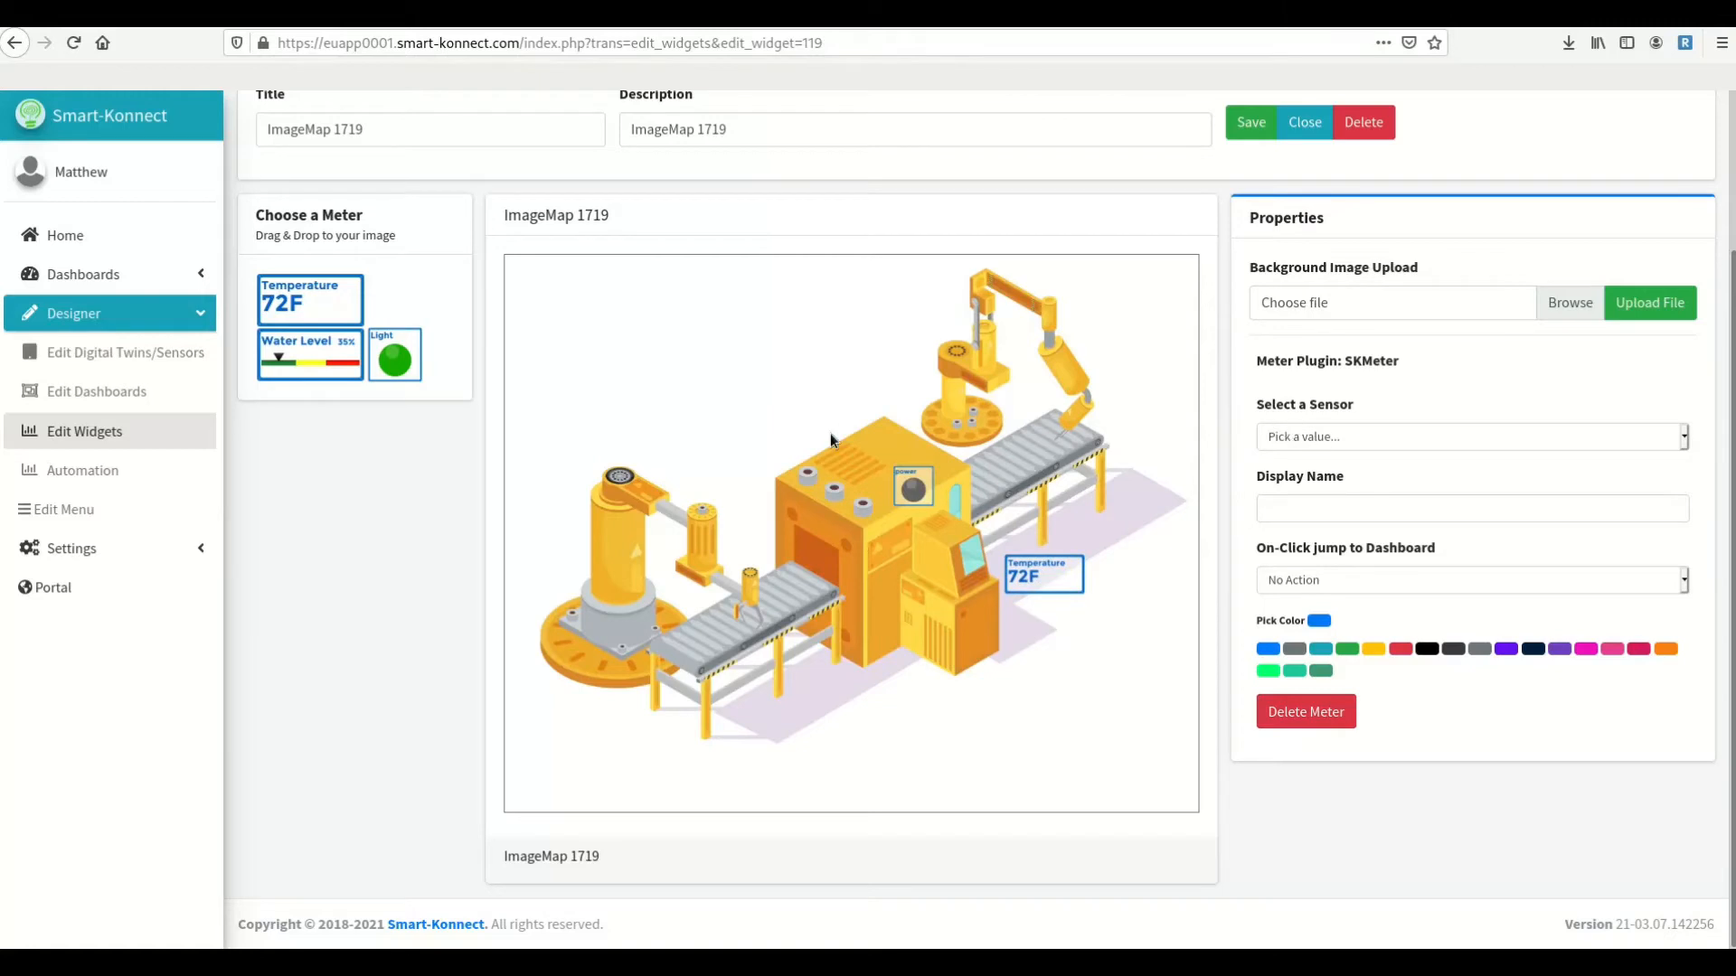
drag(308, 304, 1046, 616)
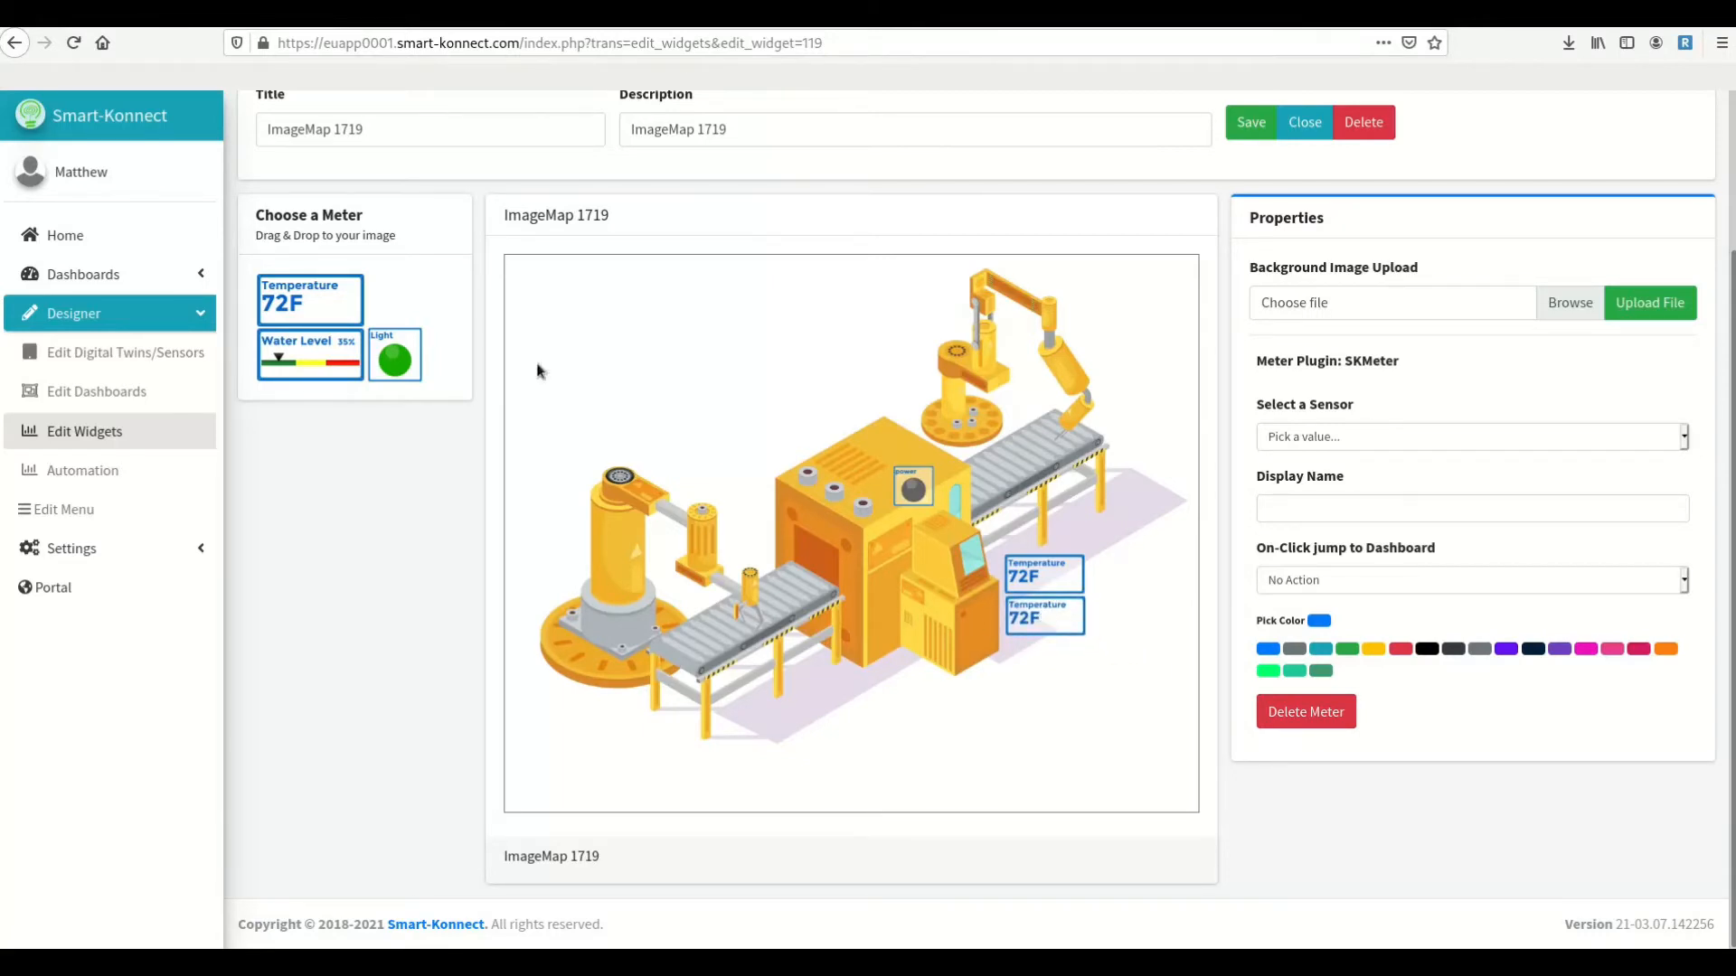
drag(325, 291, 1047, 661)
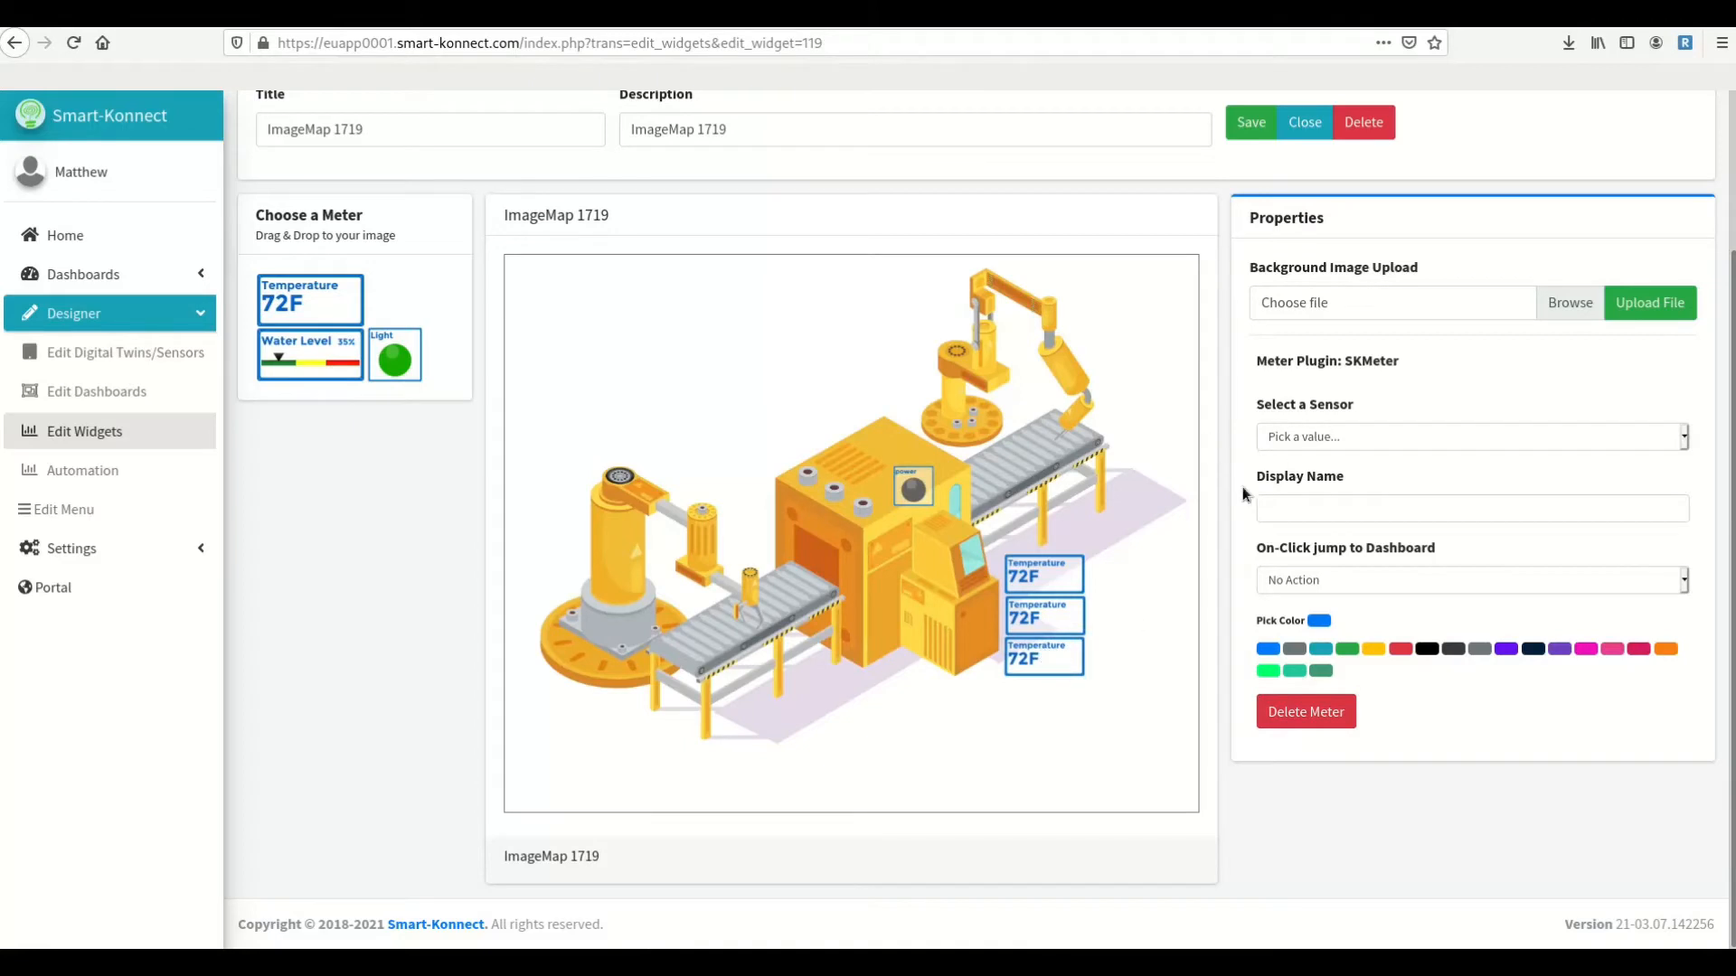
- Link the stacked meters from top to bottom to PLC_OPC - temperature, oilpressure and vibrations, and save the widget
click(1349, 436)
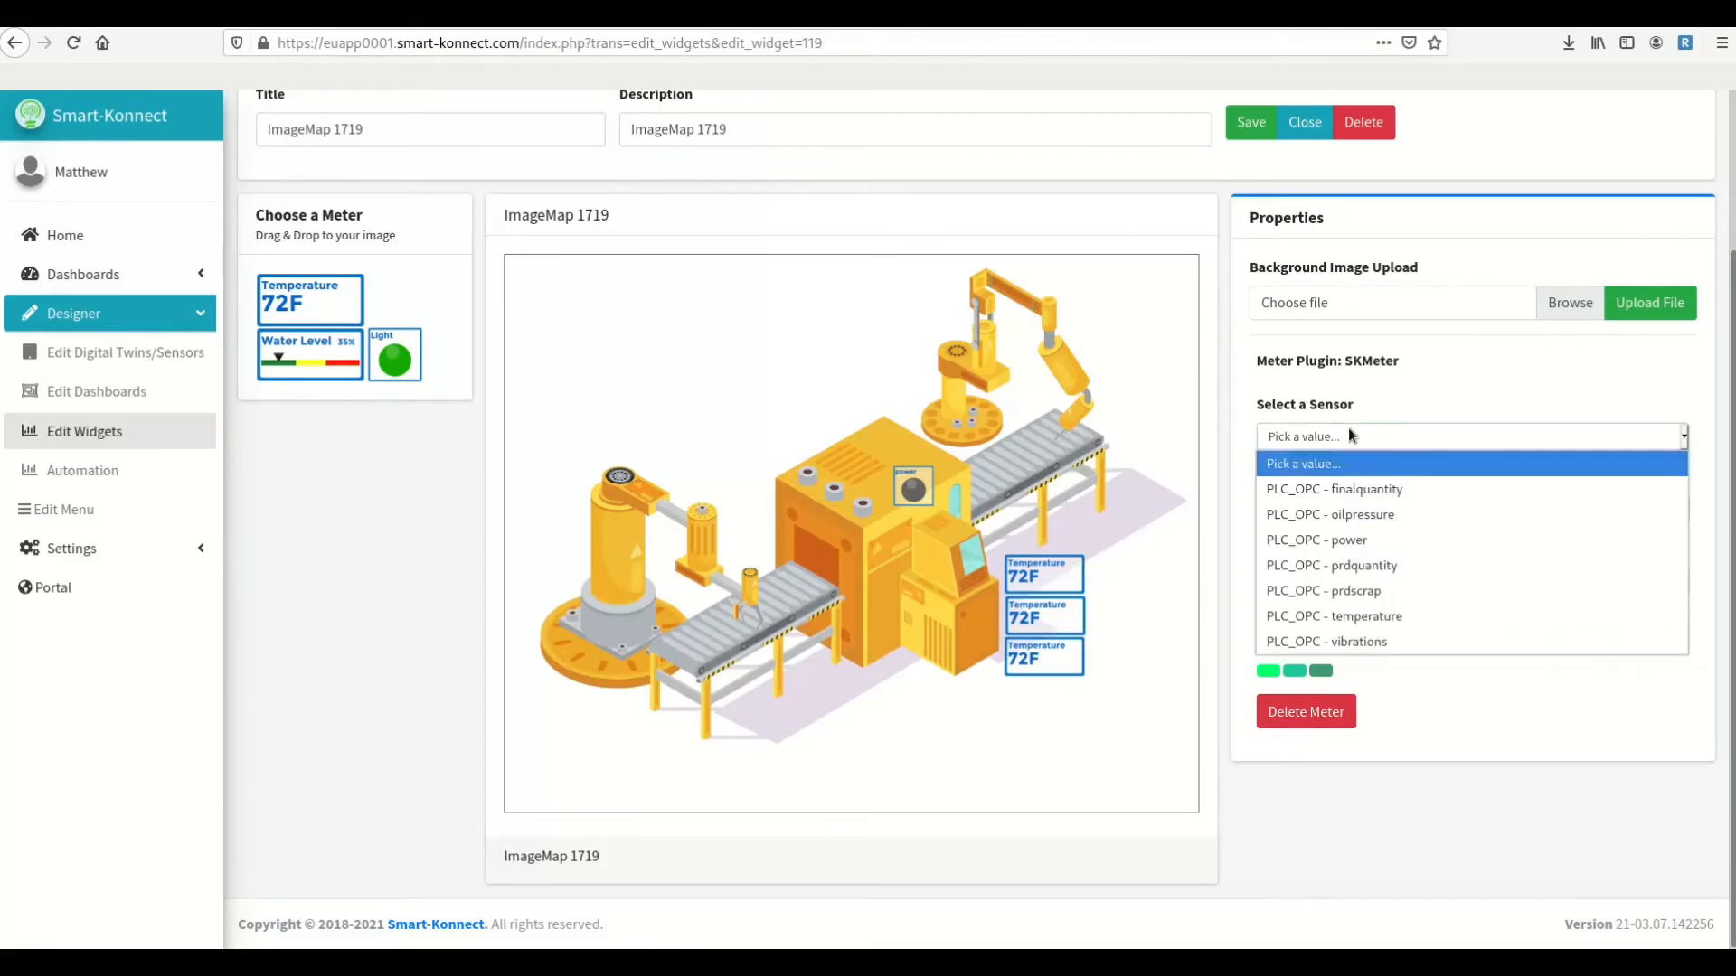
click(1368, 622)
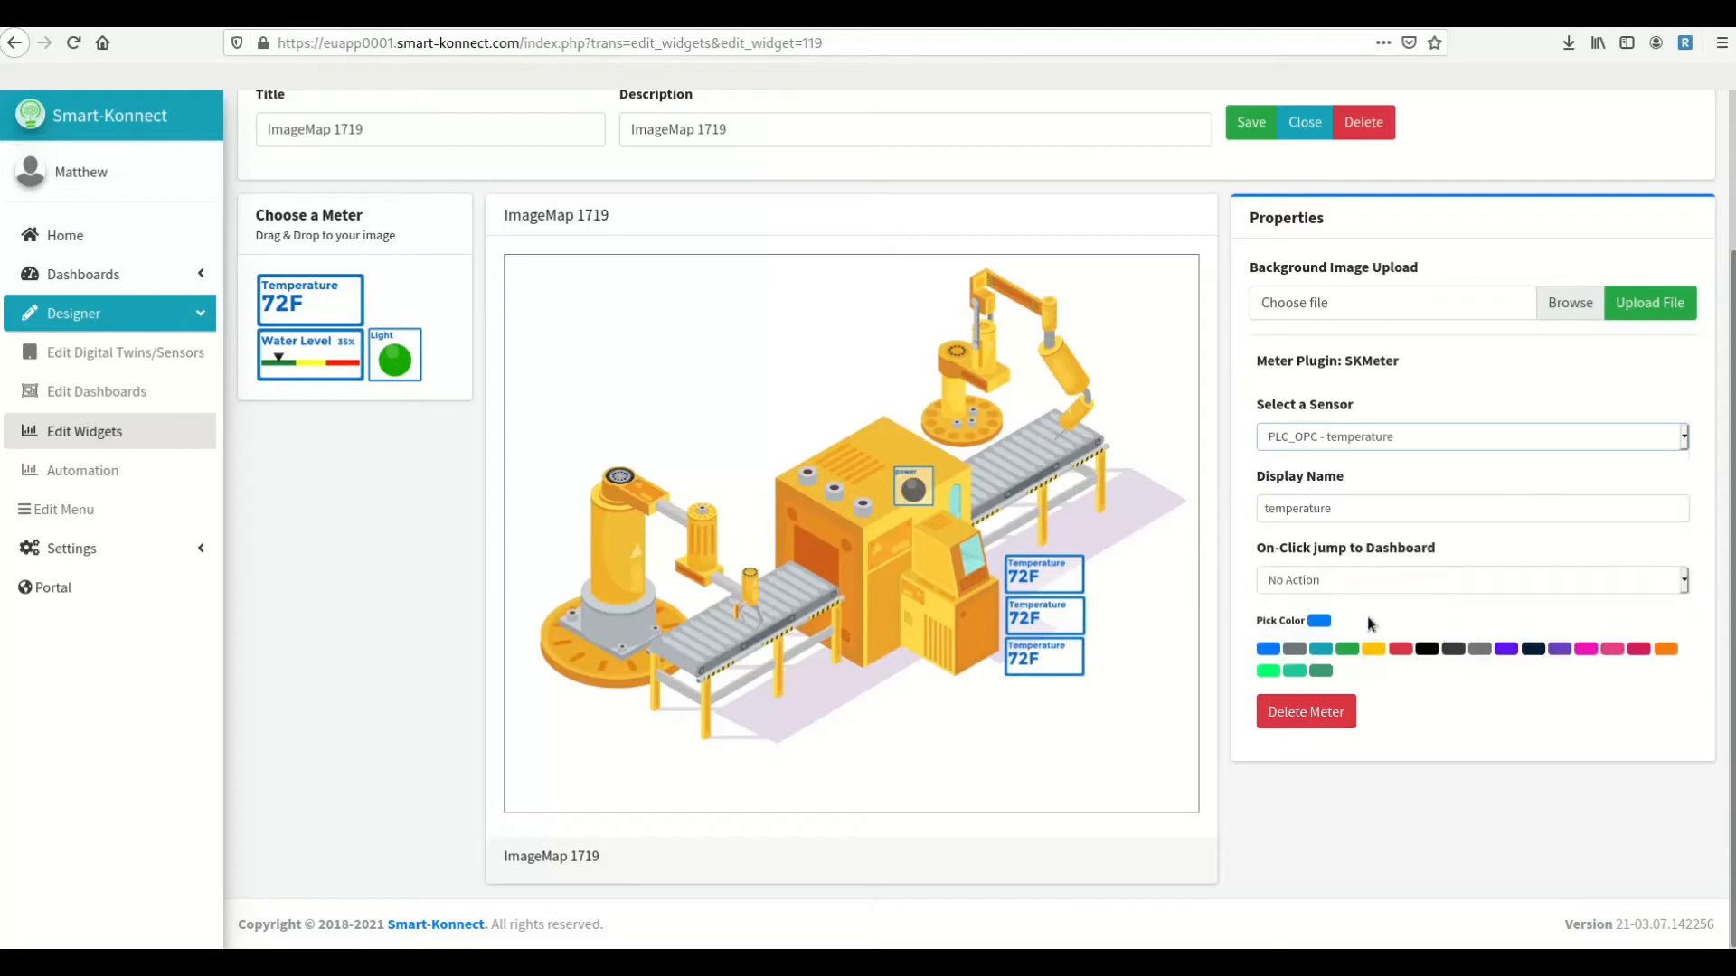
click(1064, 618)
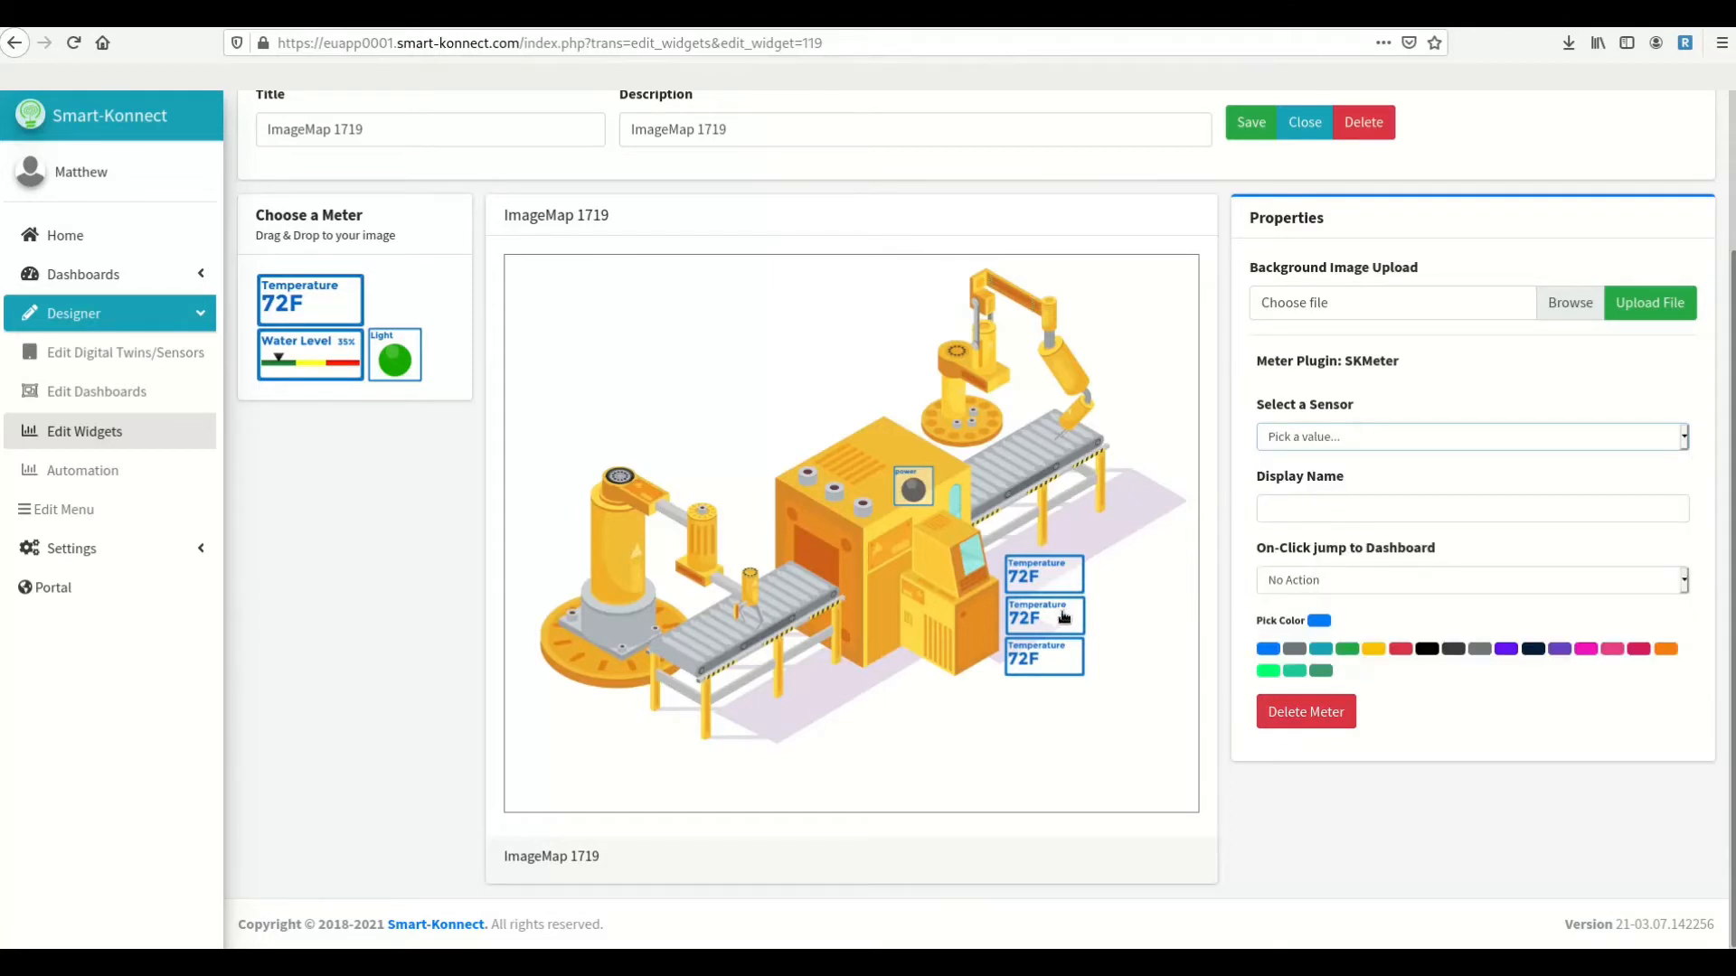
click(1327, 440)
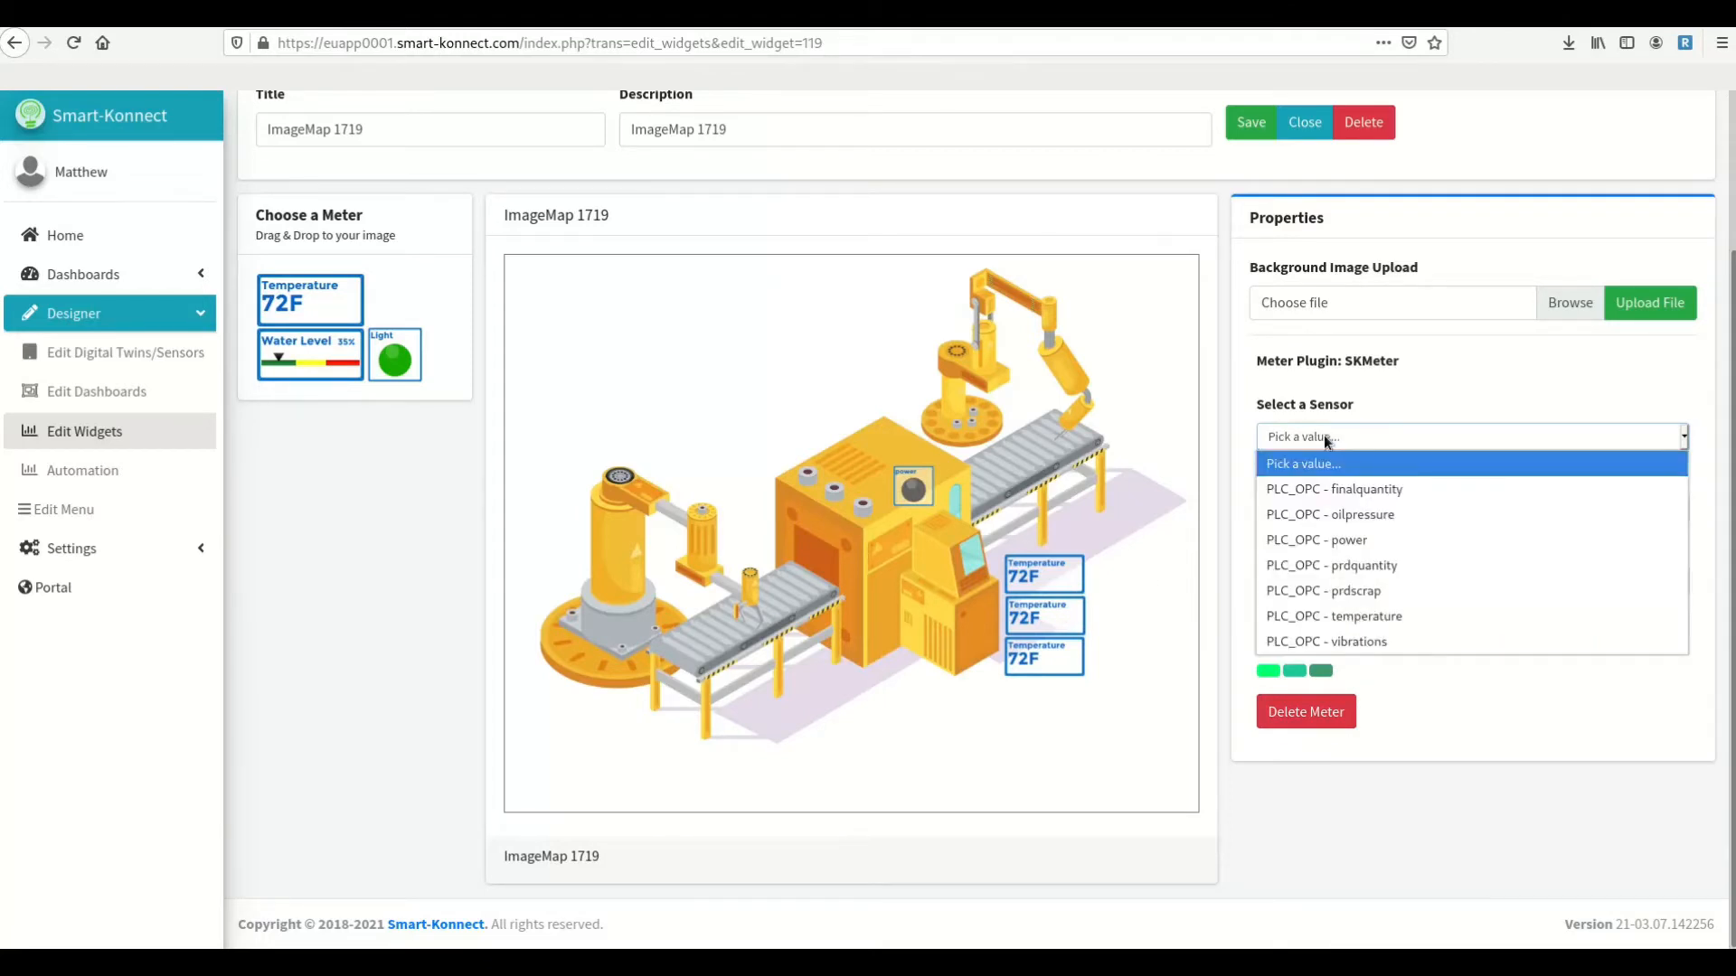
click(1367, 515)
click(1045, 667)
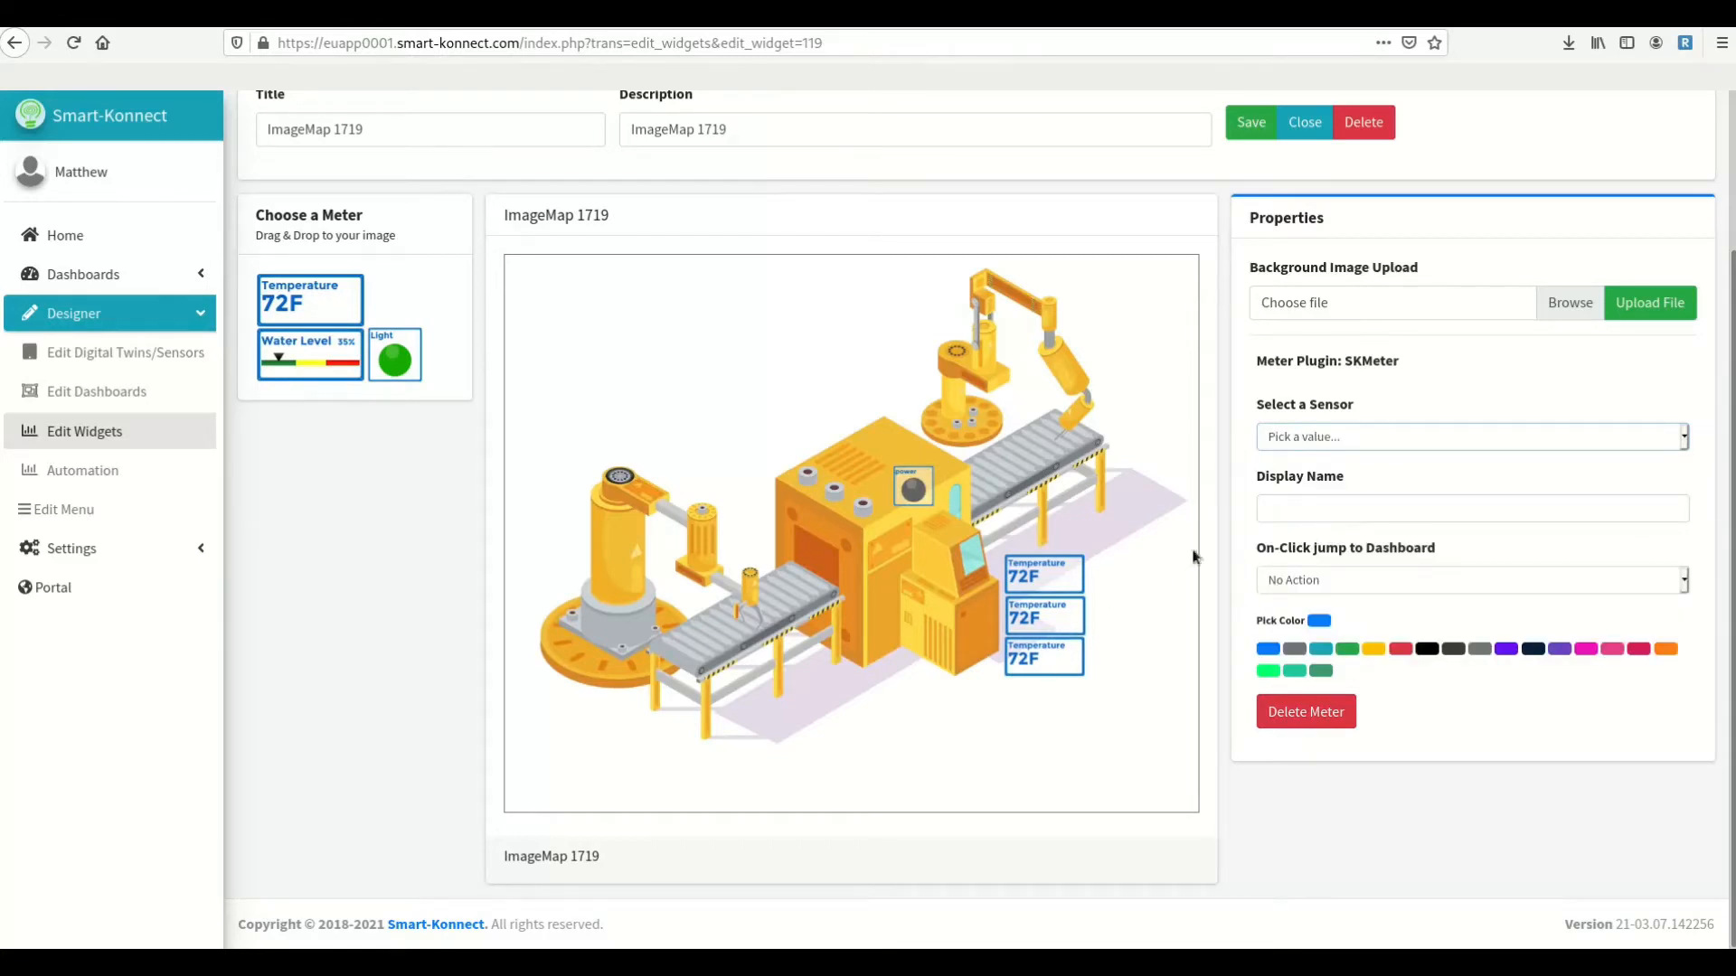
click(1318, 436)
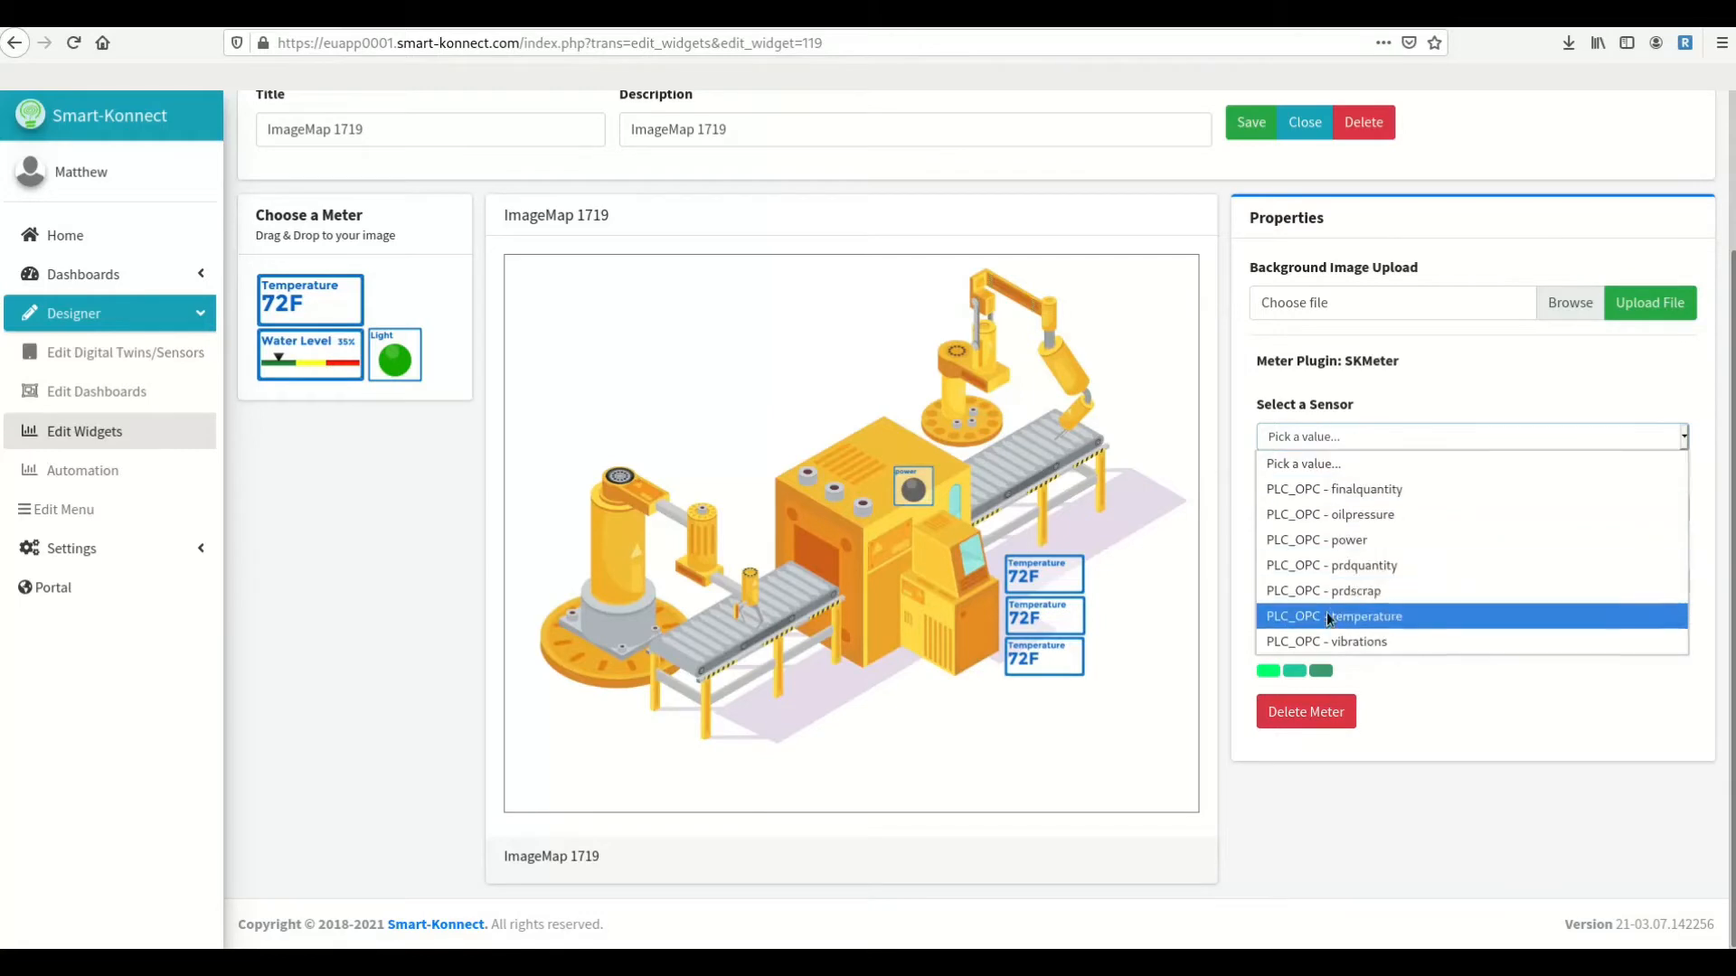
click(1334, 643)
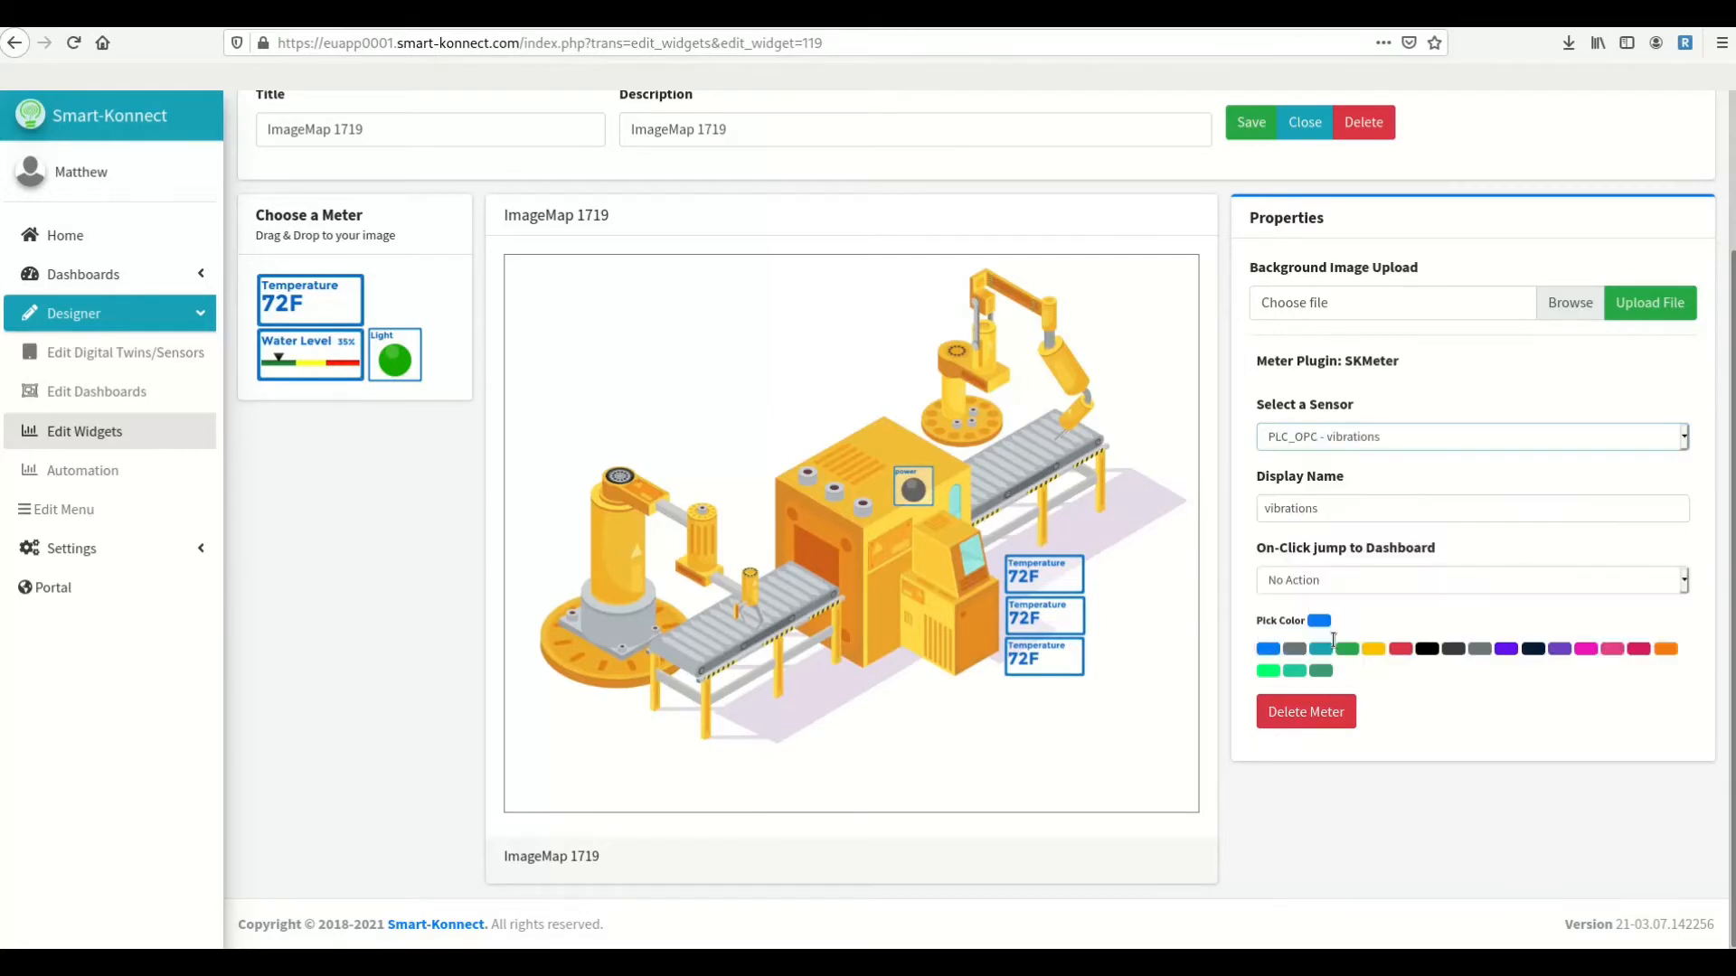
click(1251, 123)
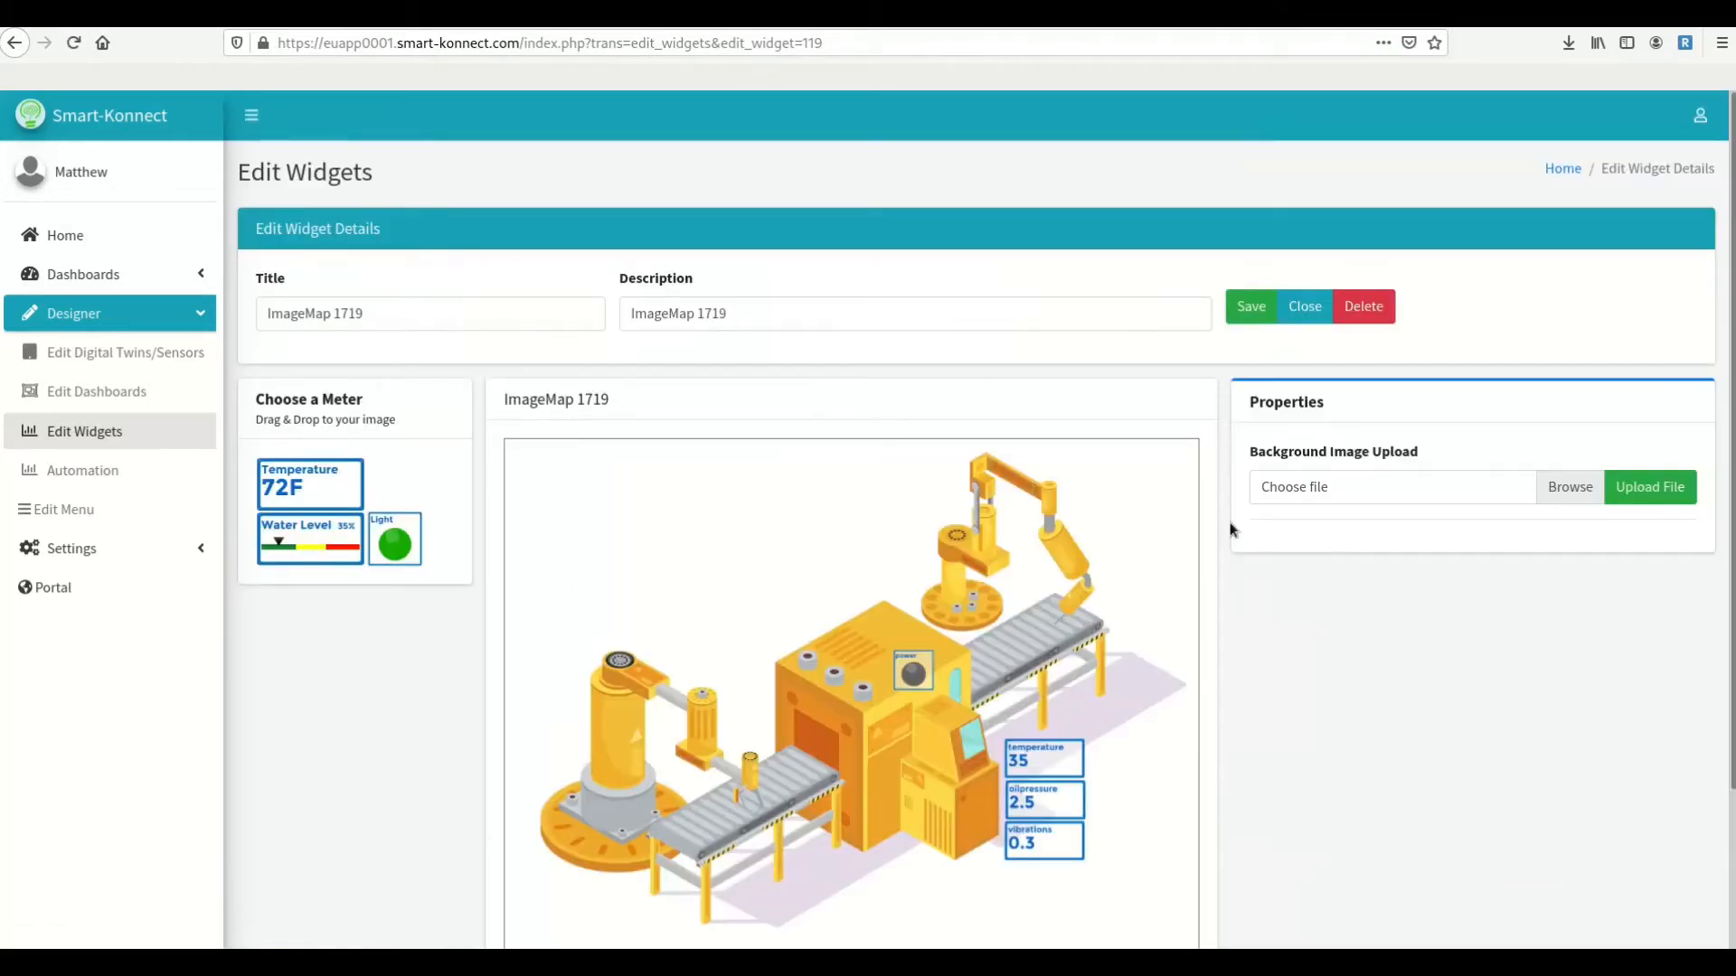
- Fine-tune the alignment of the temperature and vibrations meters in the stack, and save the widget
scroll(1230, 530, down, 3)
click(1041, 577)
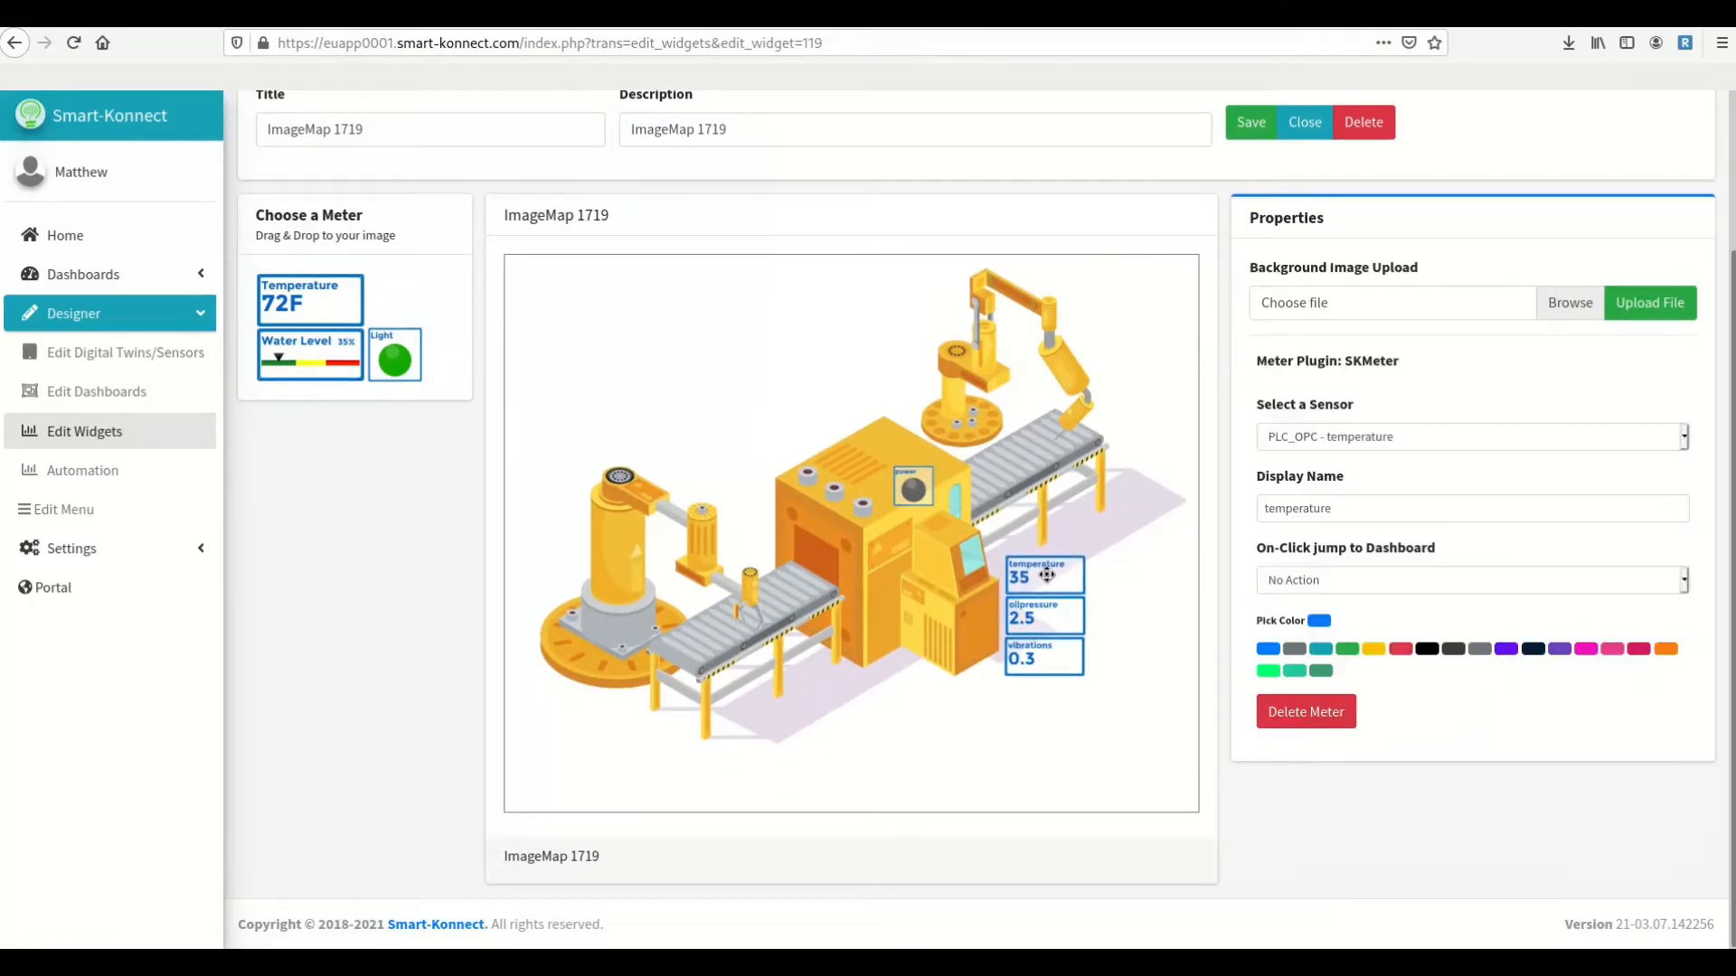
drag(1047, 657, 1046, 657)
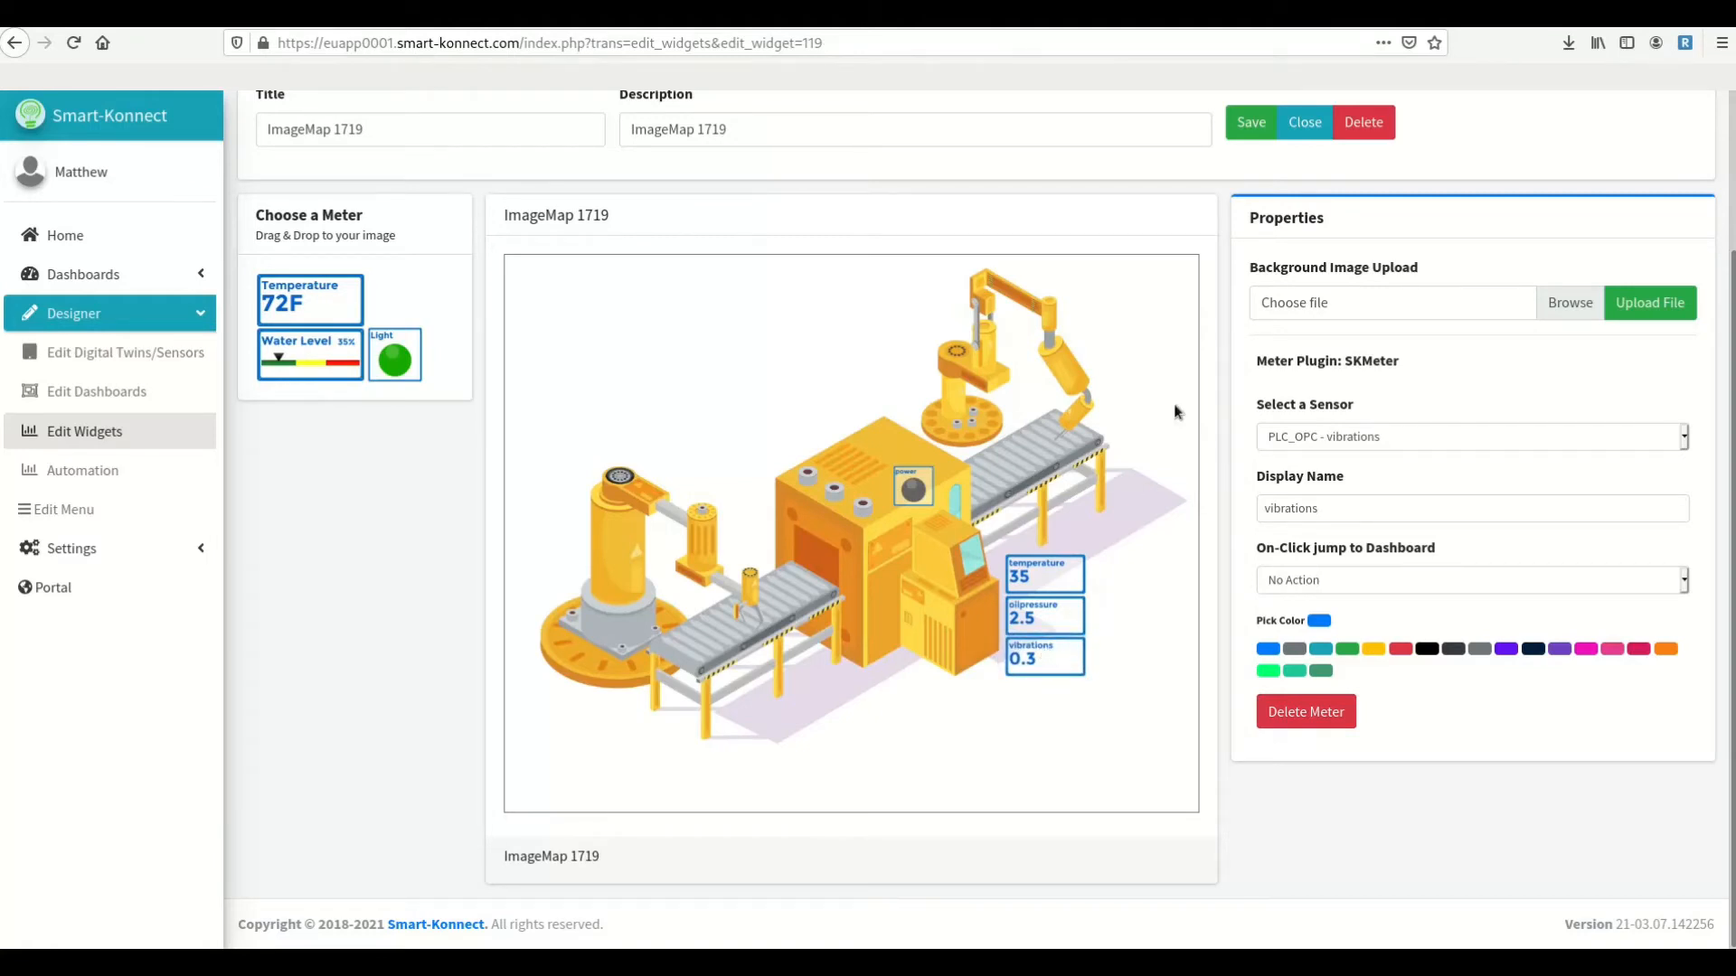
click(1248, 124)
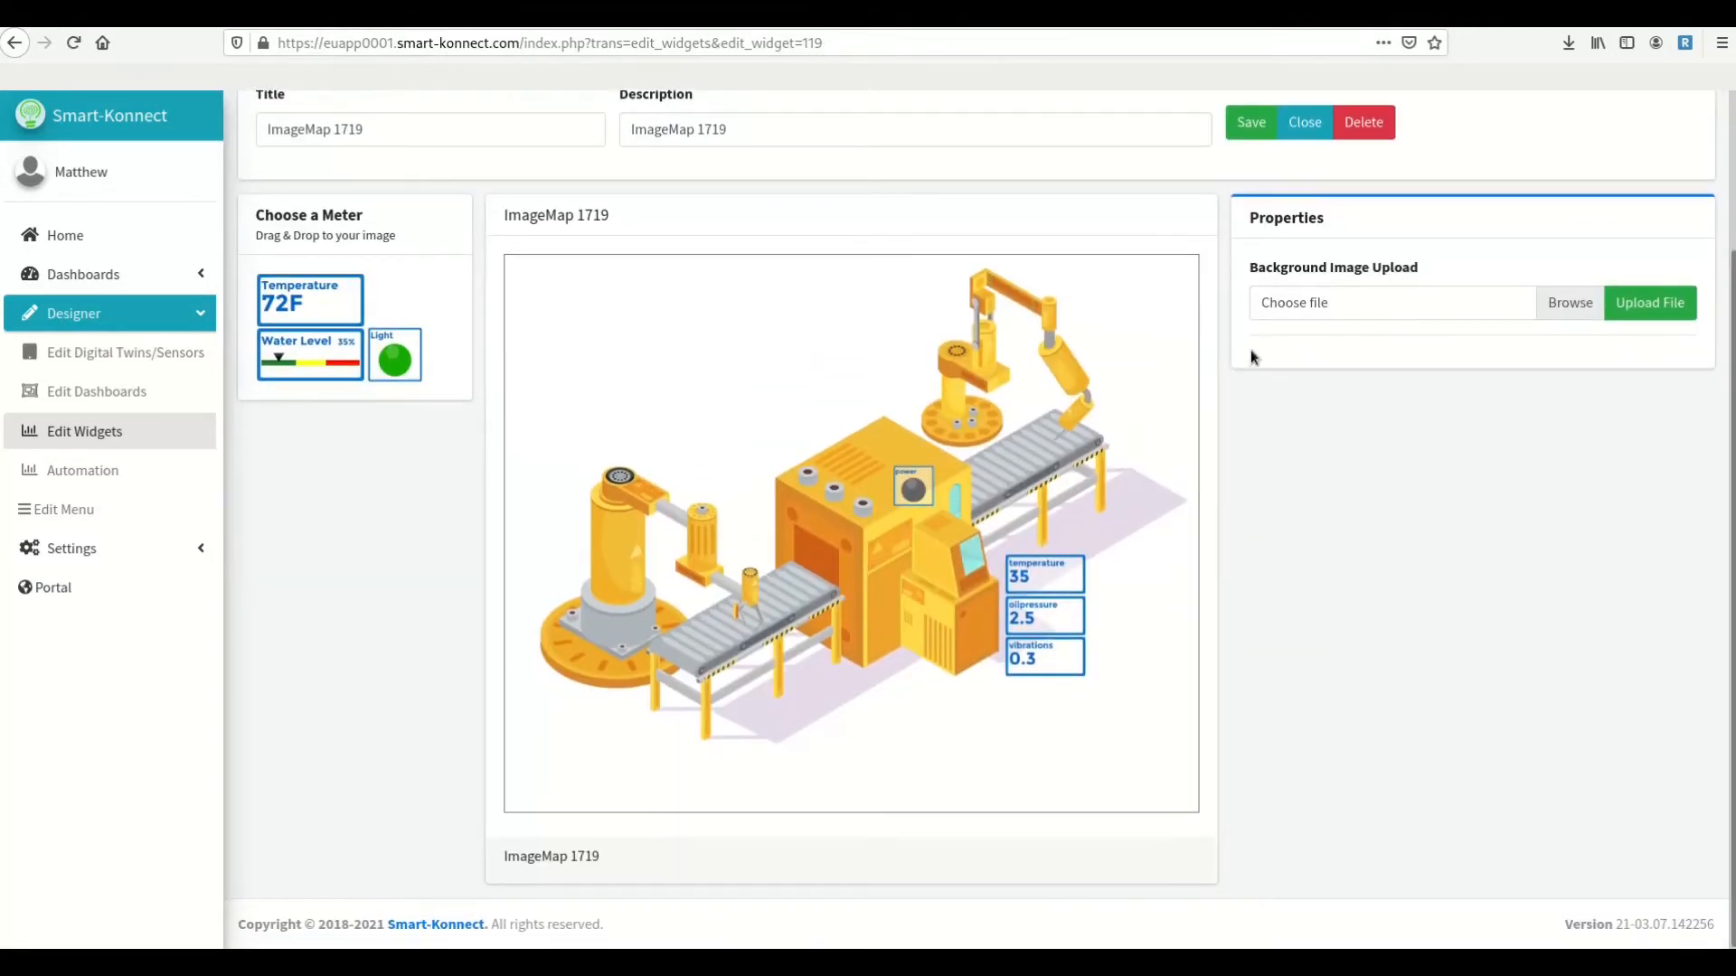
- Stack two Temperature meters above the central machine, linking the upper one to PLC_OPC - prdquantity and colouring it green
drag(336, 299, 797, 420)
drag(333, 320, 829, 386)
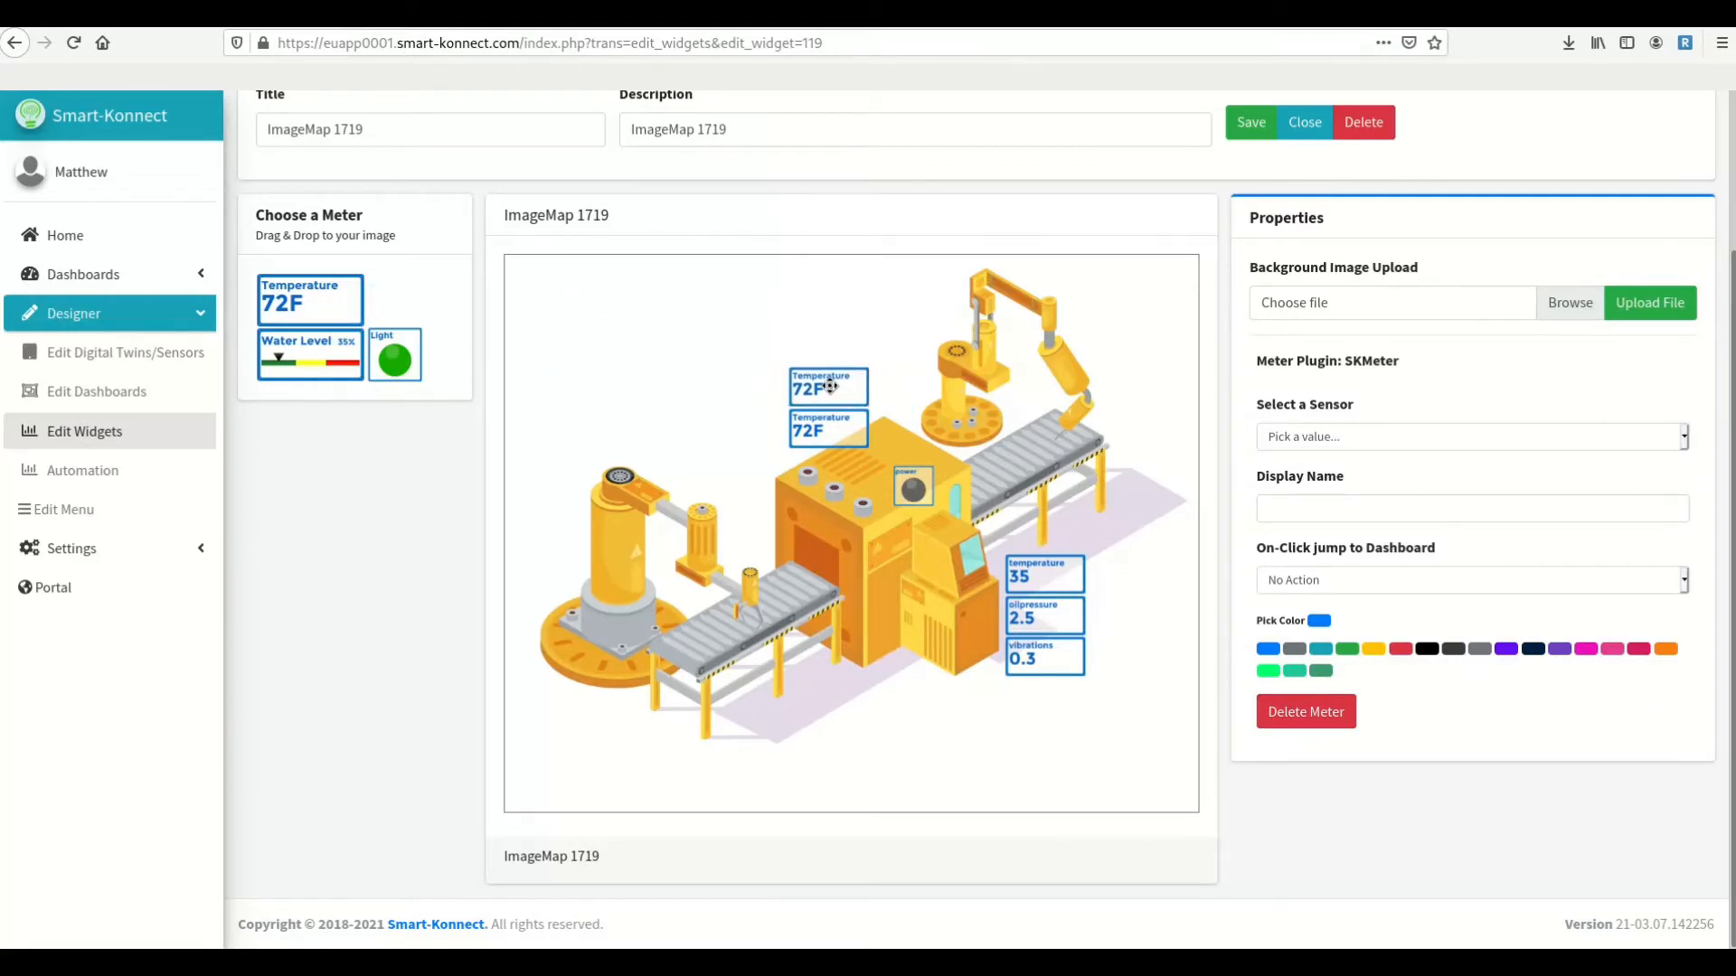
click(1325, 437)
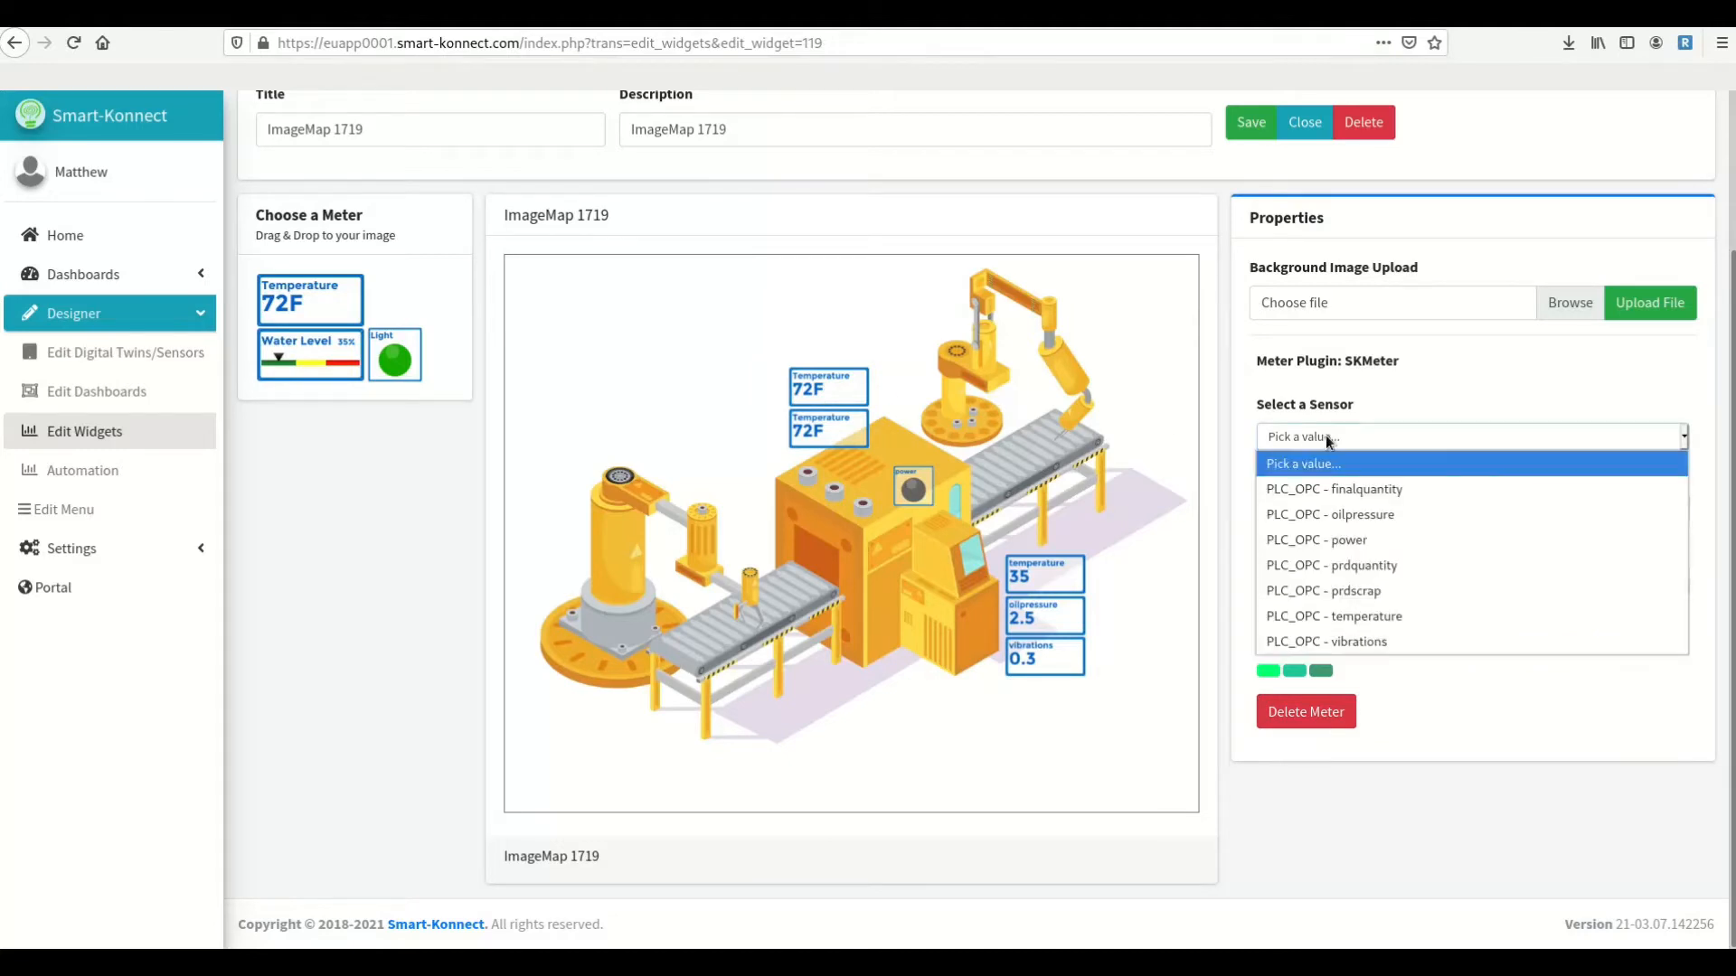
click(1357, 563)
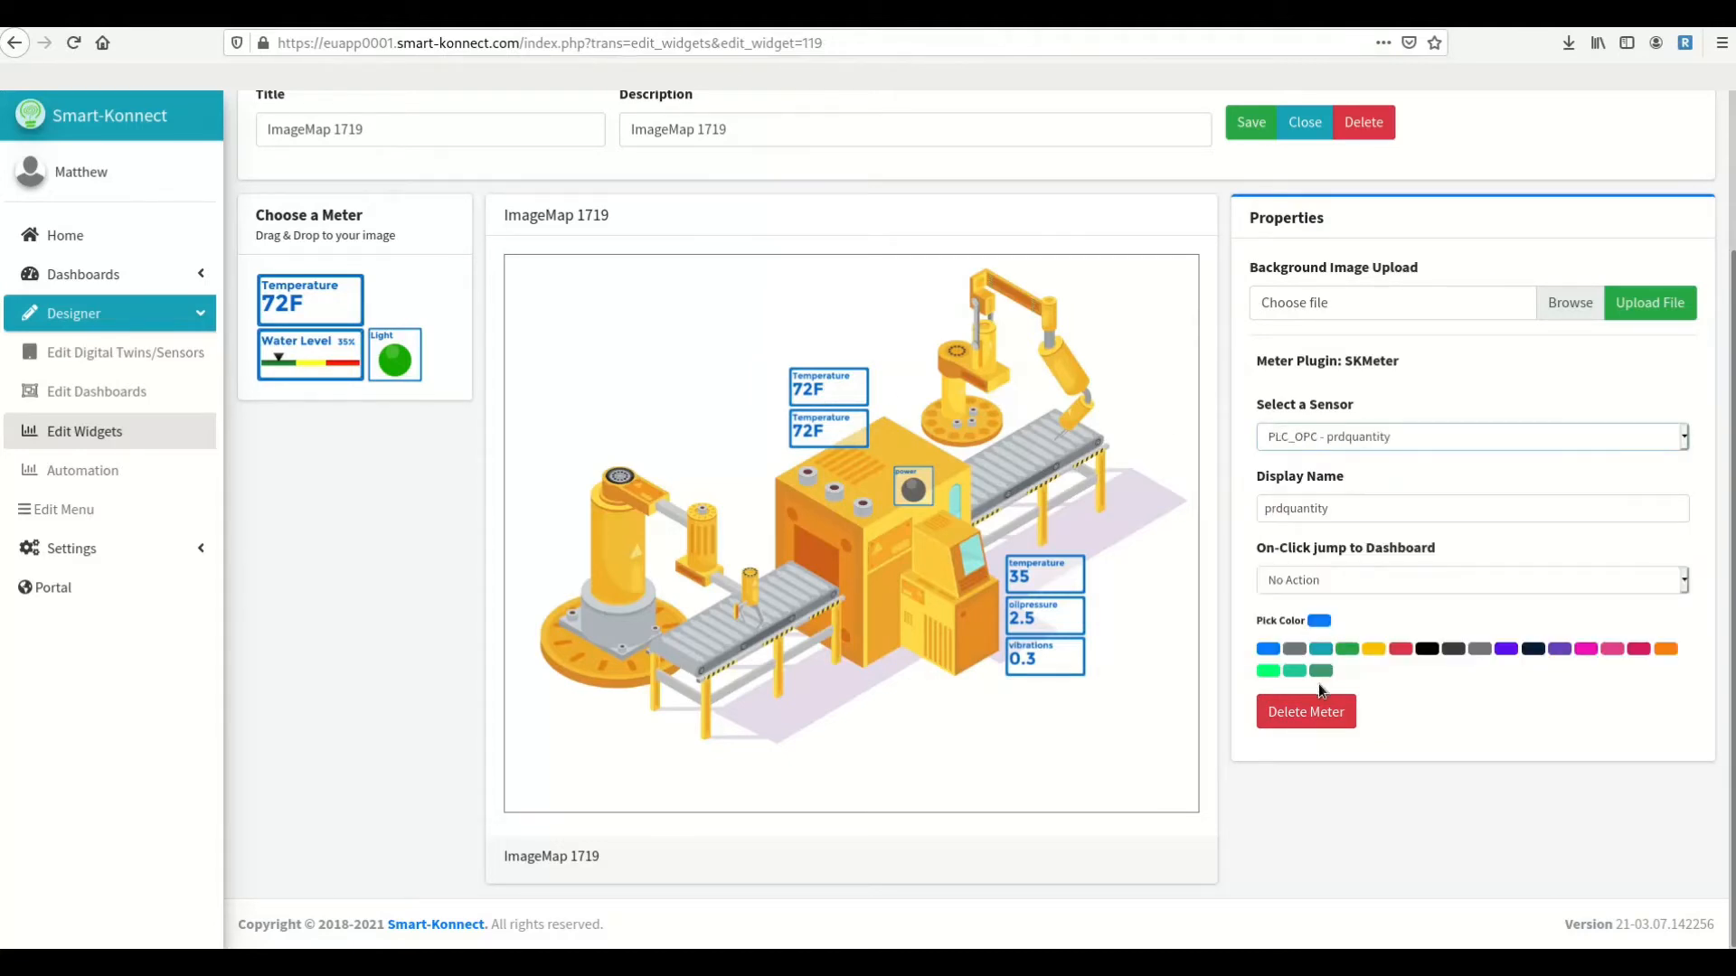
click(1348, 650)
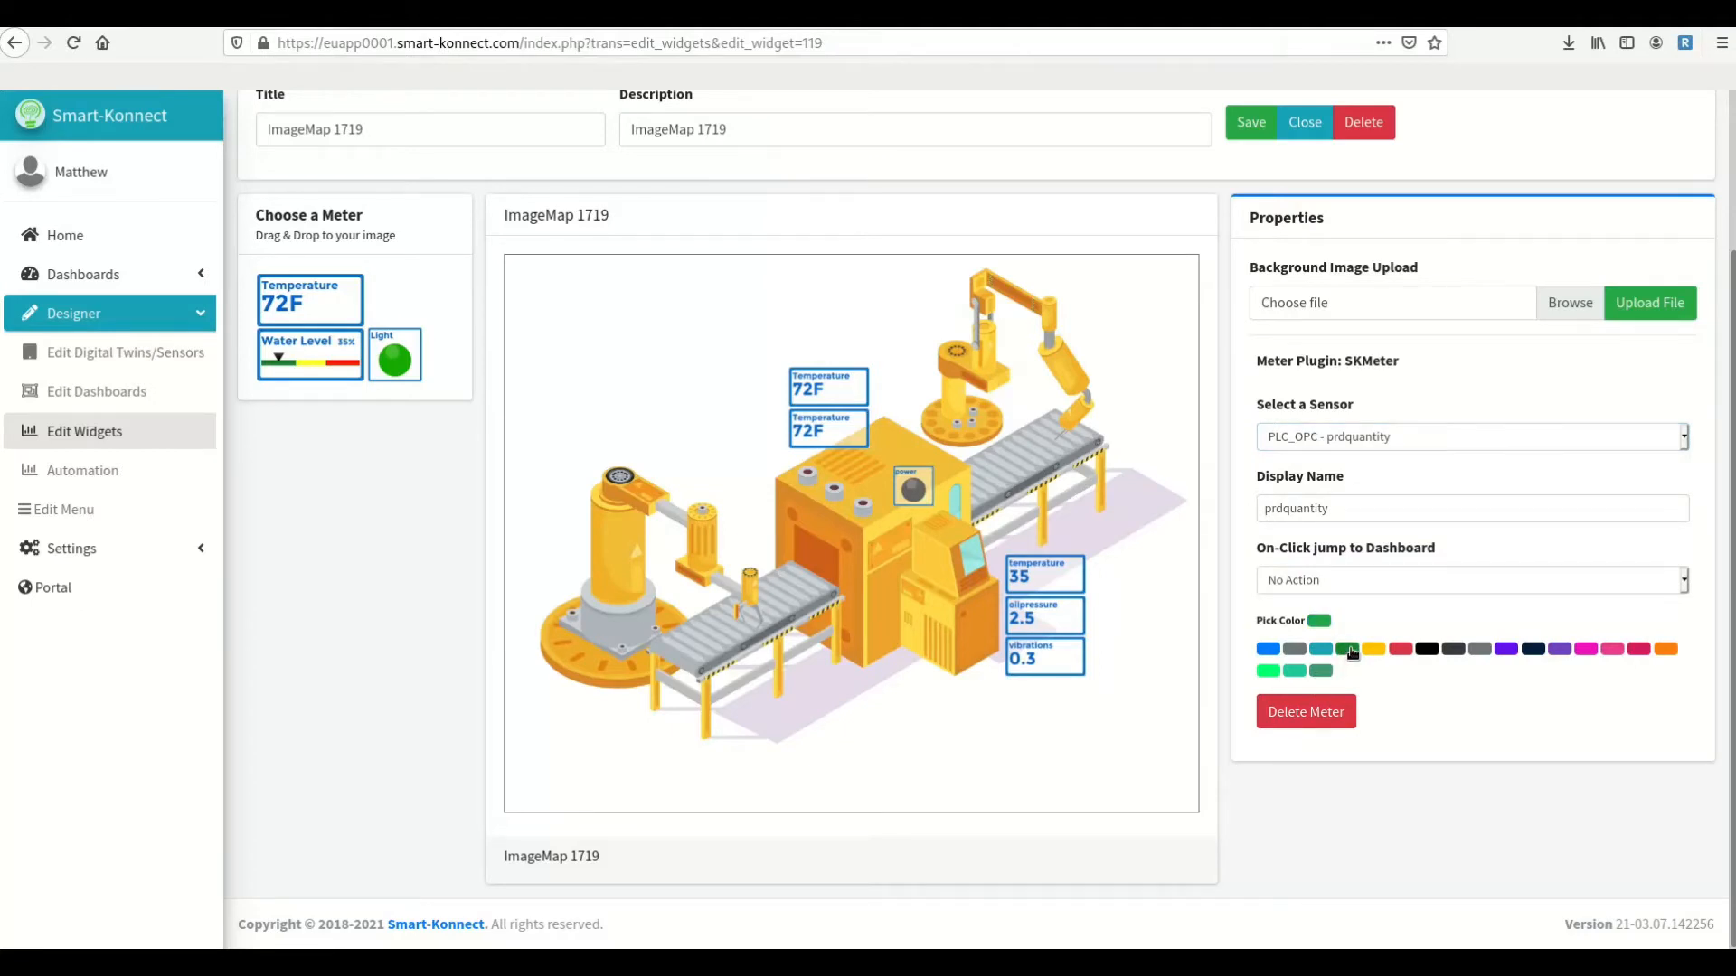
- Link the lower meter above the central machine to PLC_OPC - prdscrap, colour it red, and save the widget
click(857, 429)
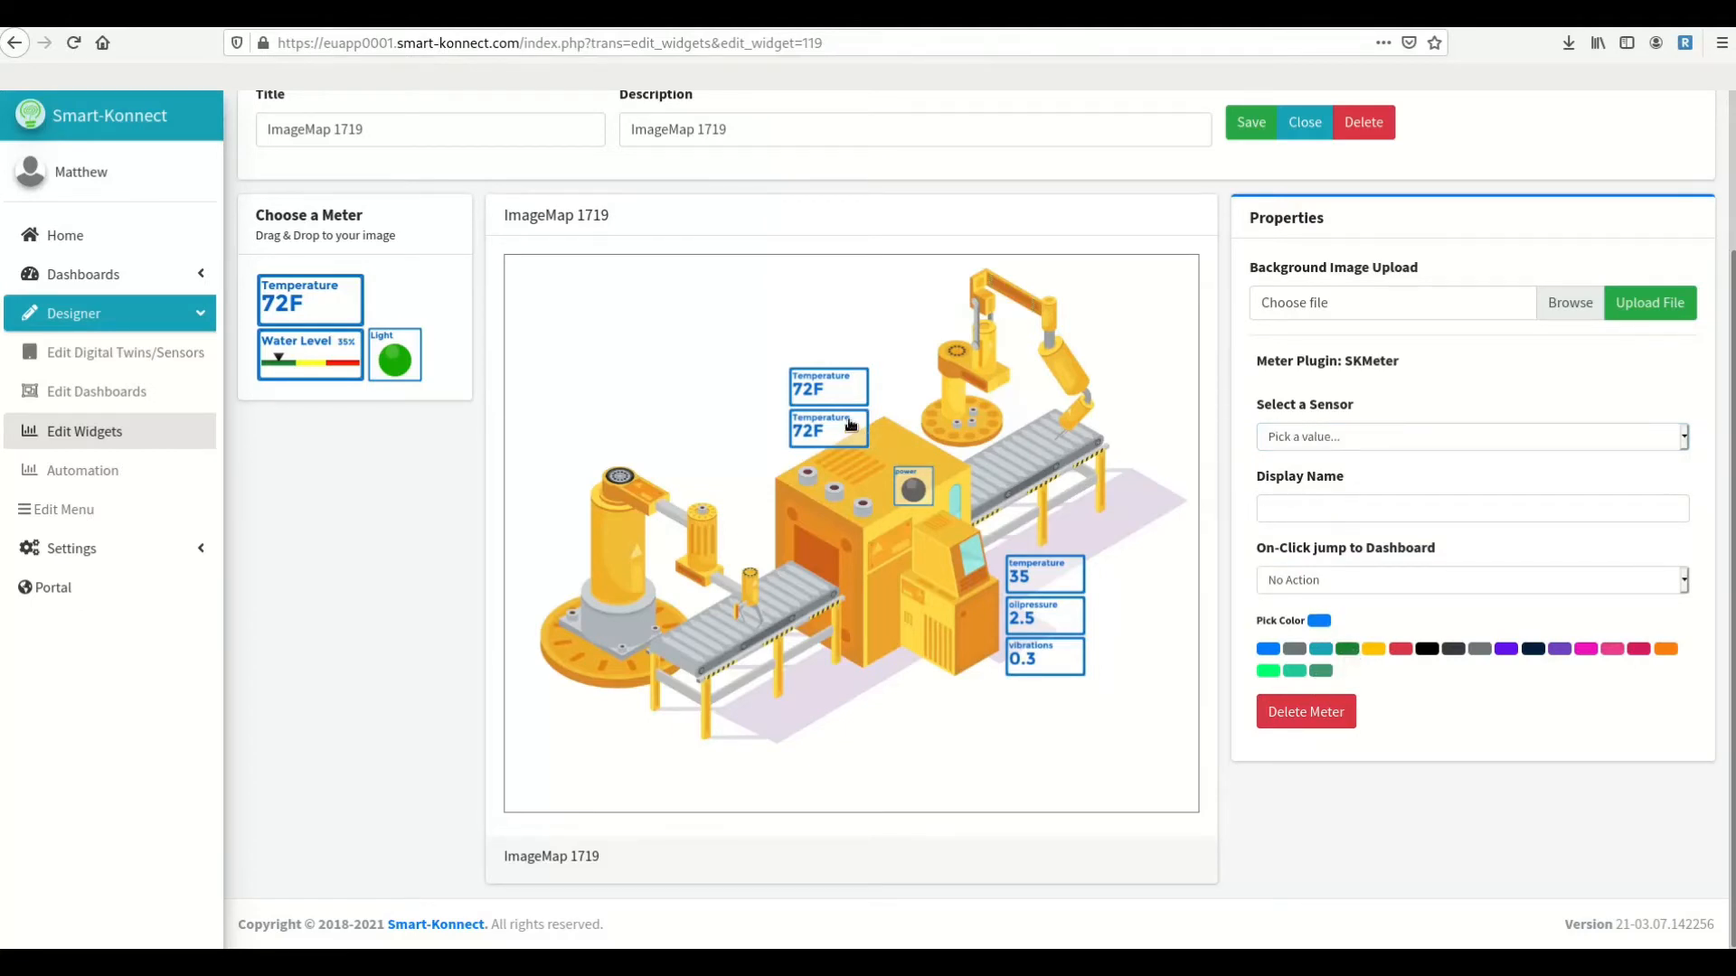
click(1272, 438)
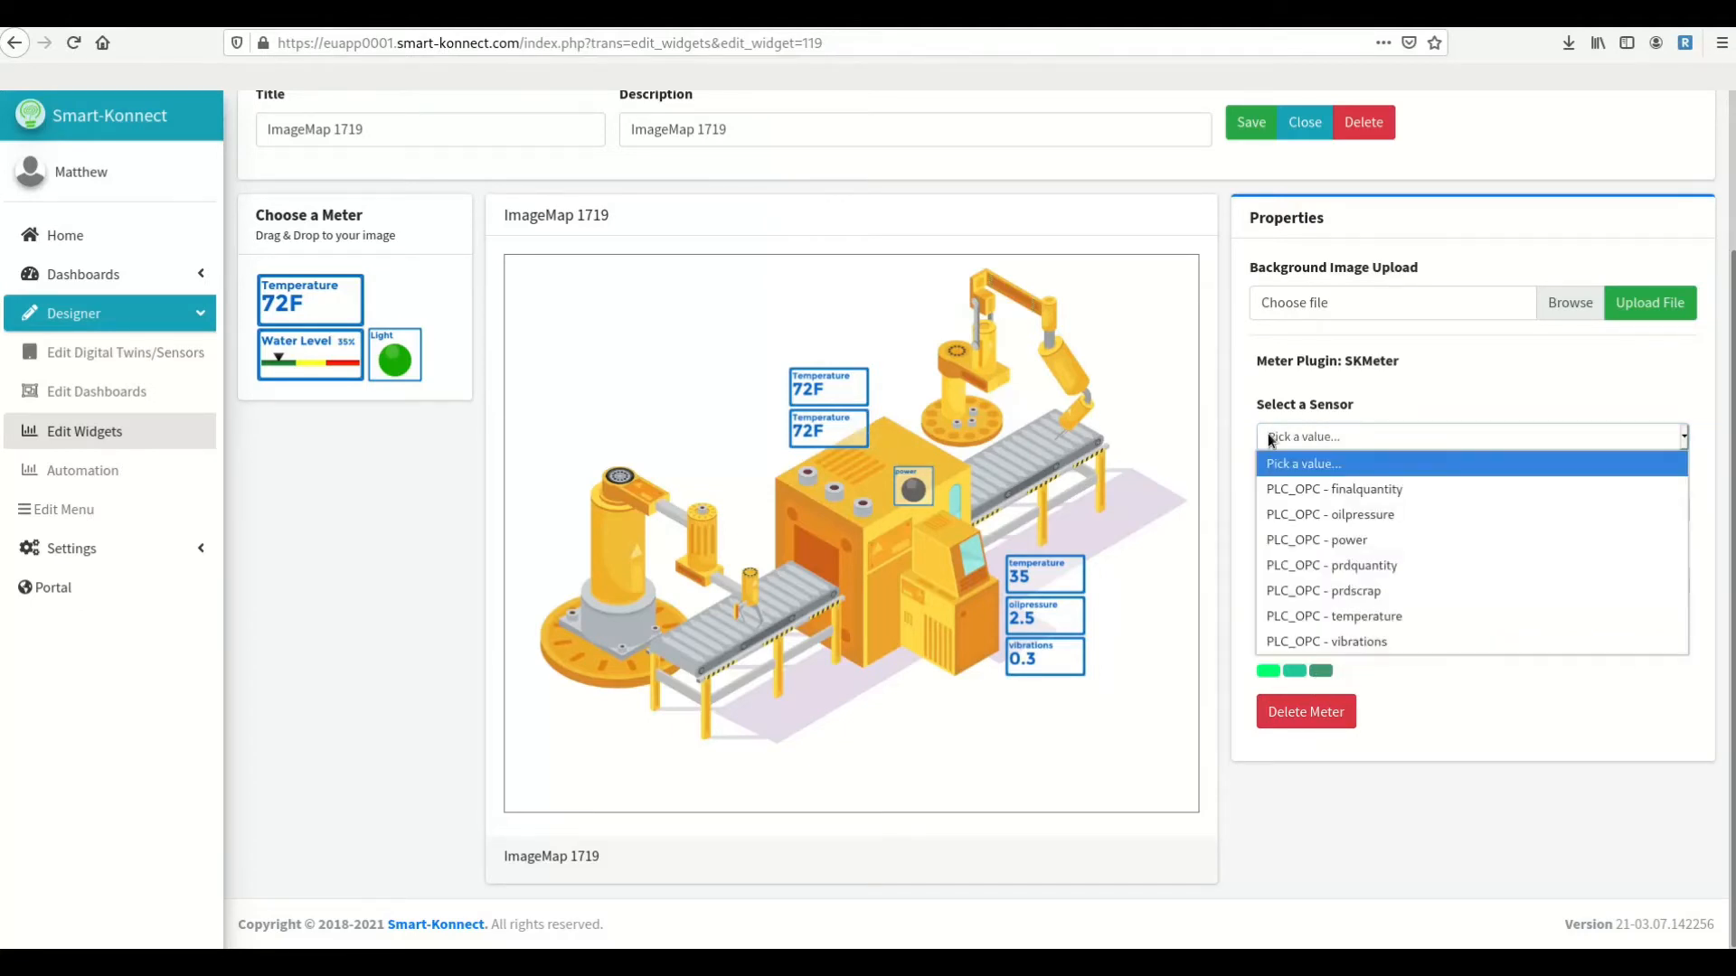
click(1343, 592)
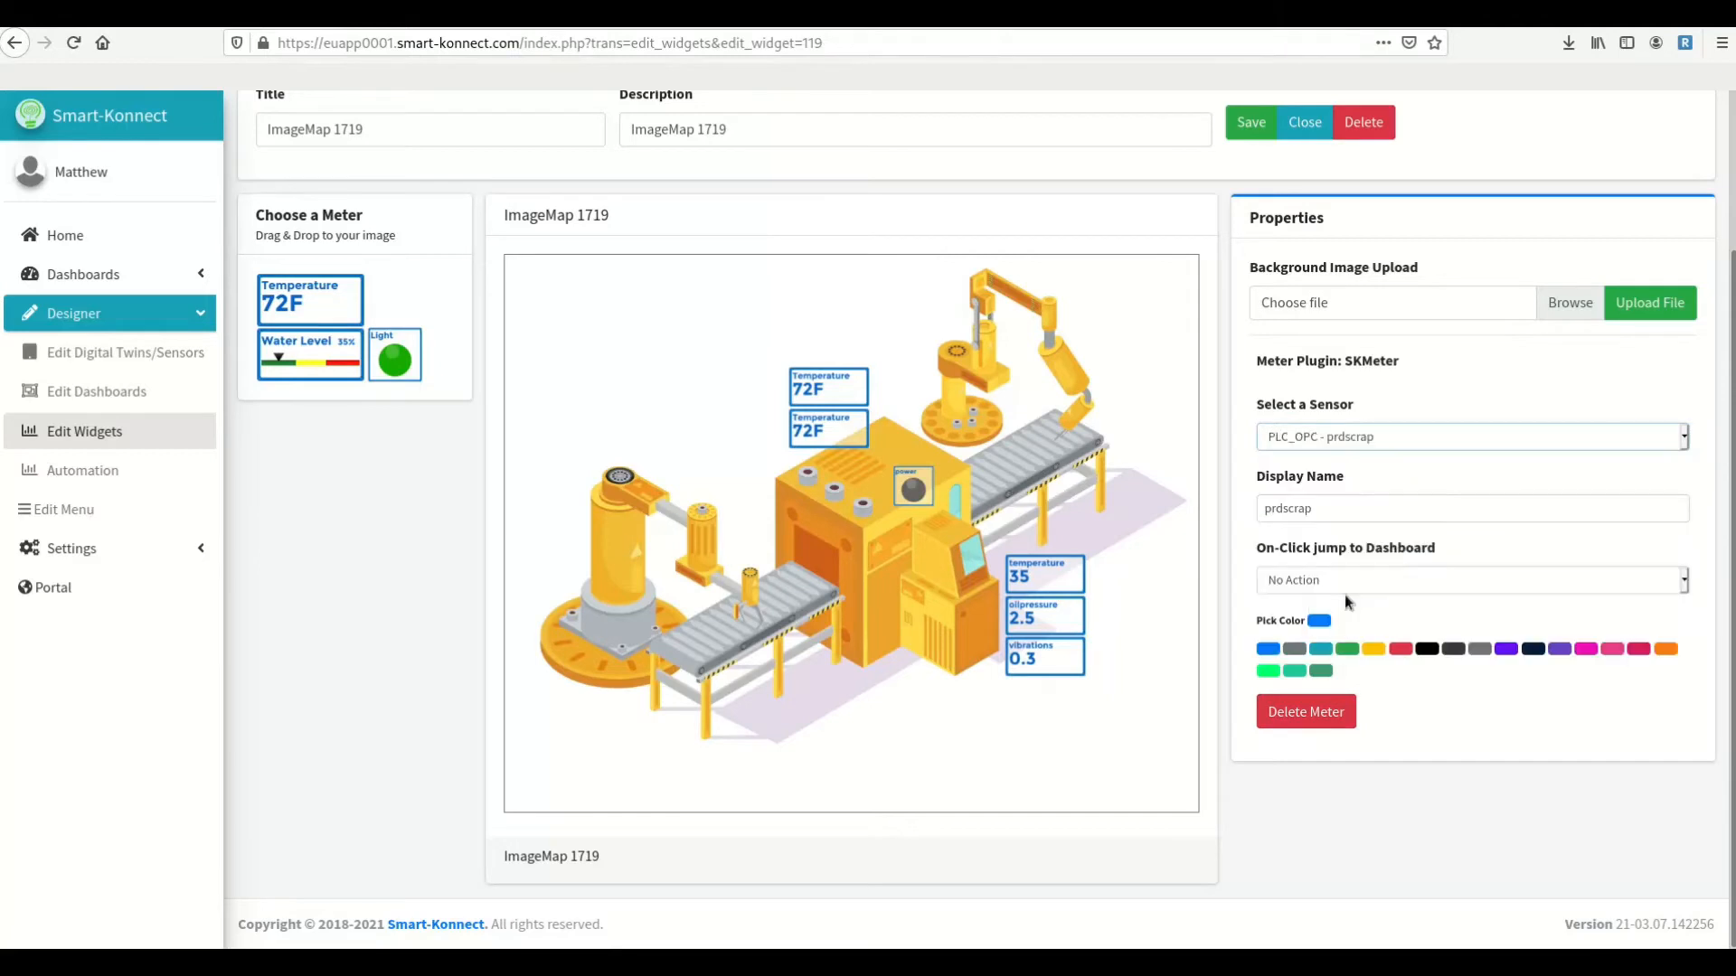
click(1399, 651)
click(1250, 128)
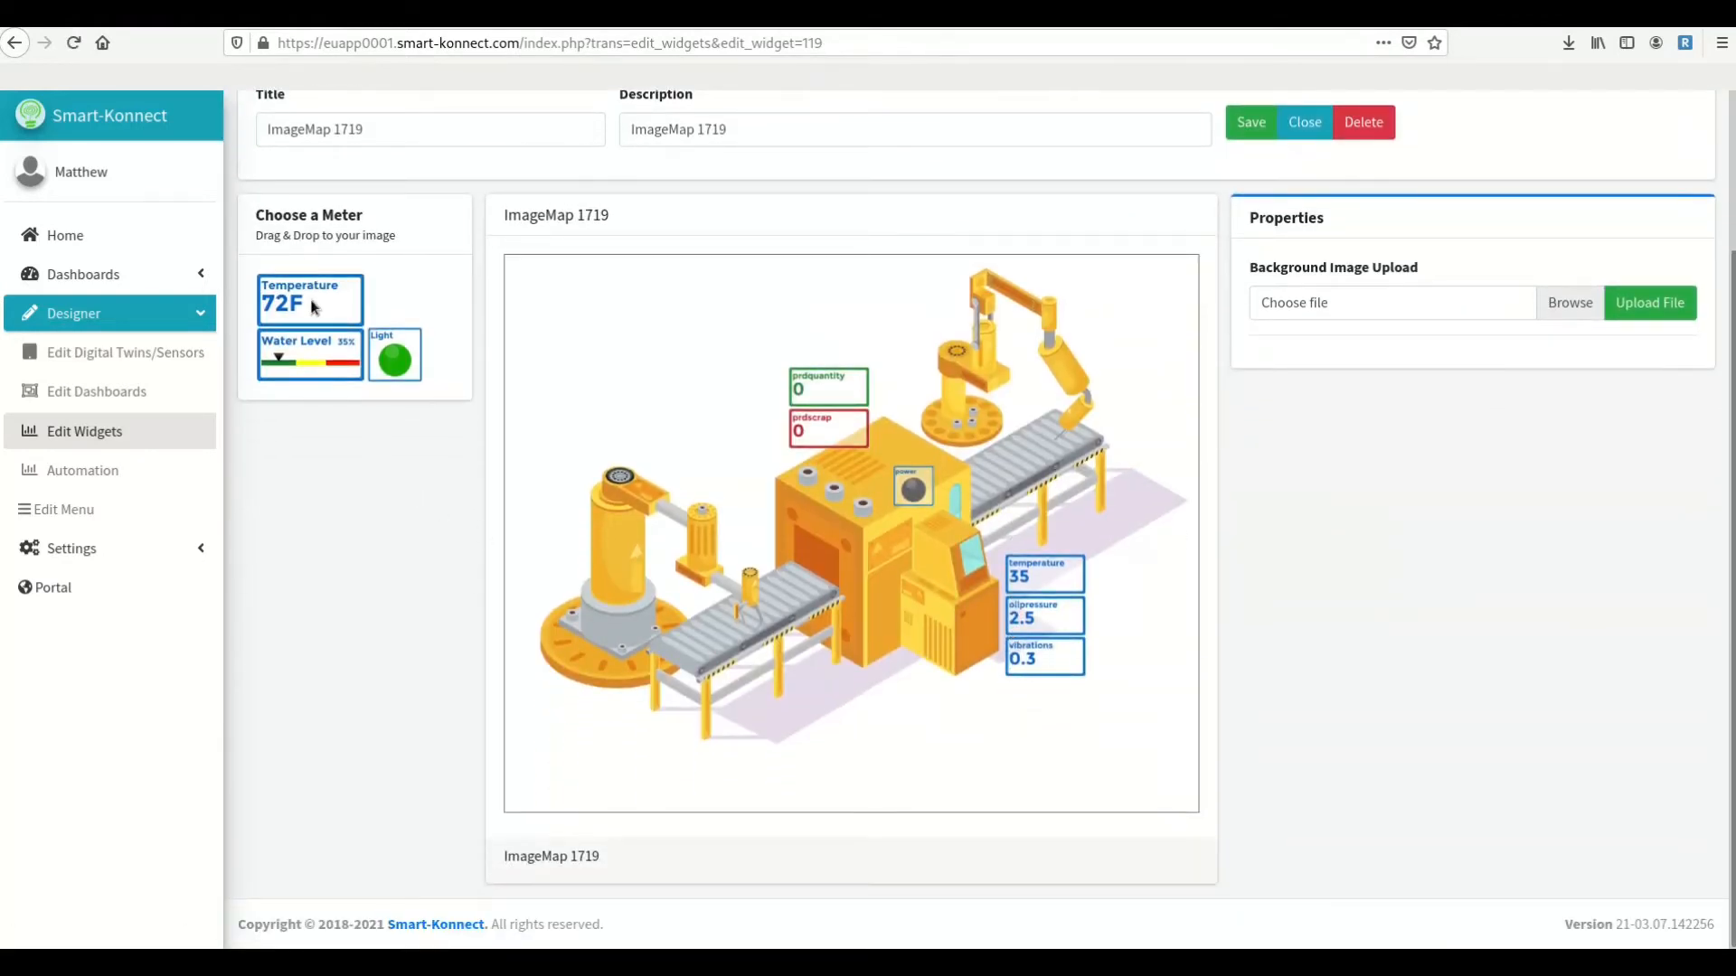
- Place a Temperature meter on the front conveyor beside the lower robot arm, link it to PLC_OPC - finalquantity, and save the widget
drag(310, 305, 677, 637)
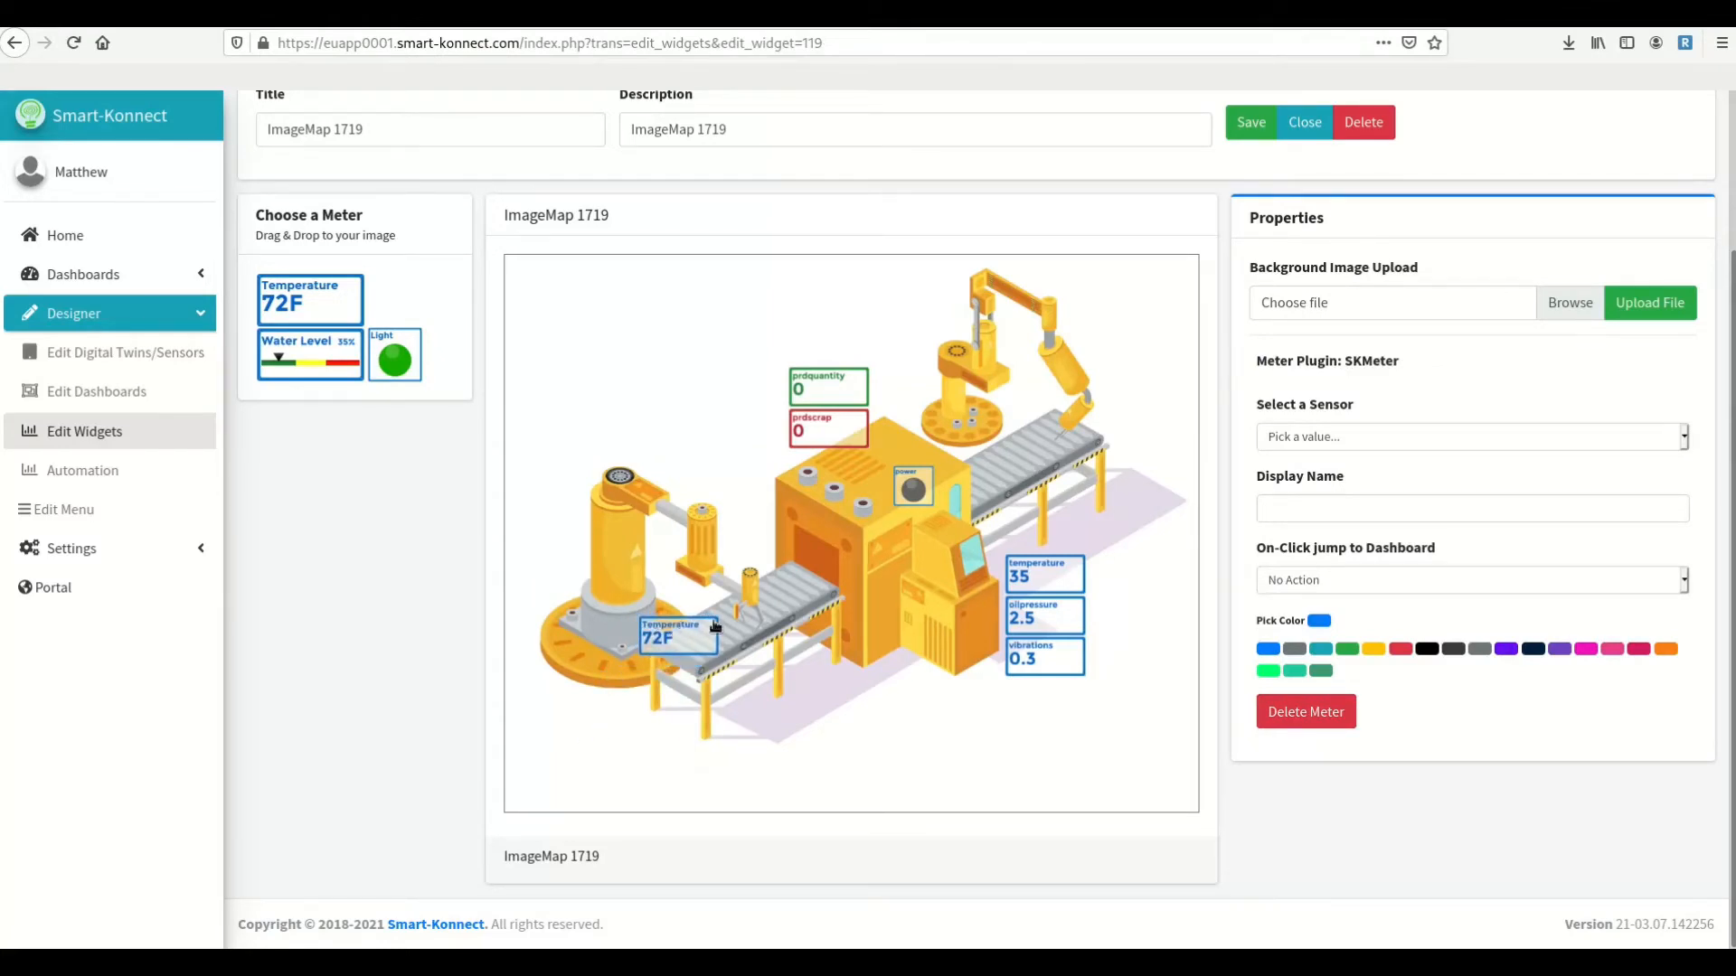
click(1340, 437)
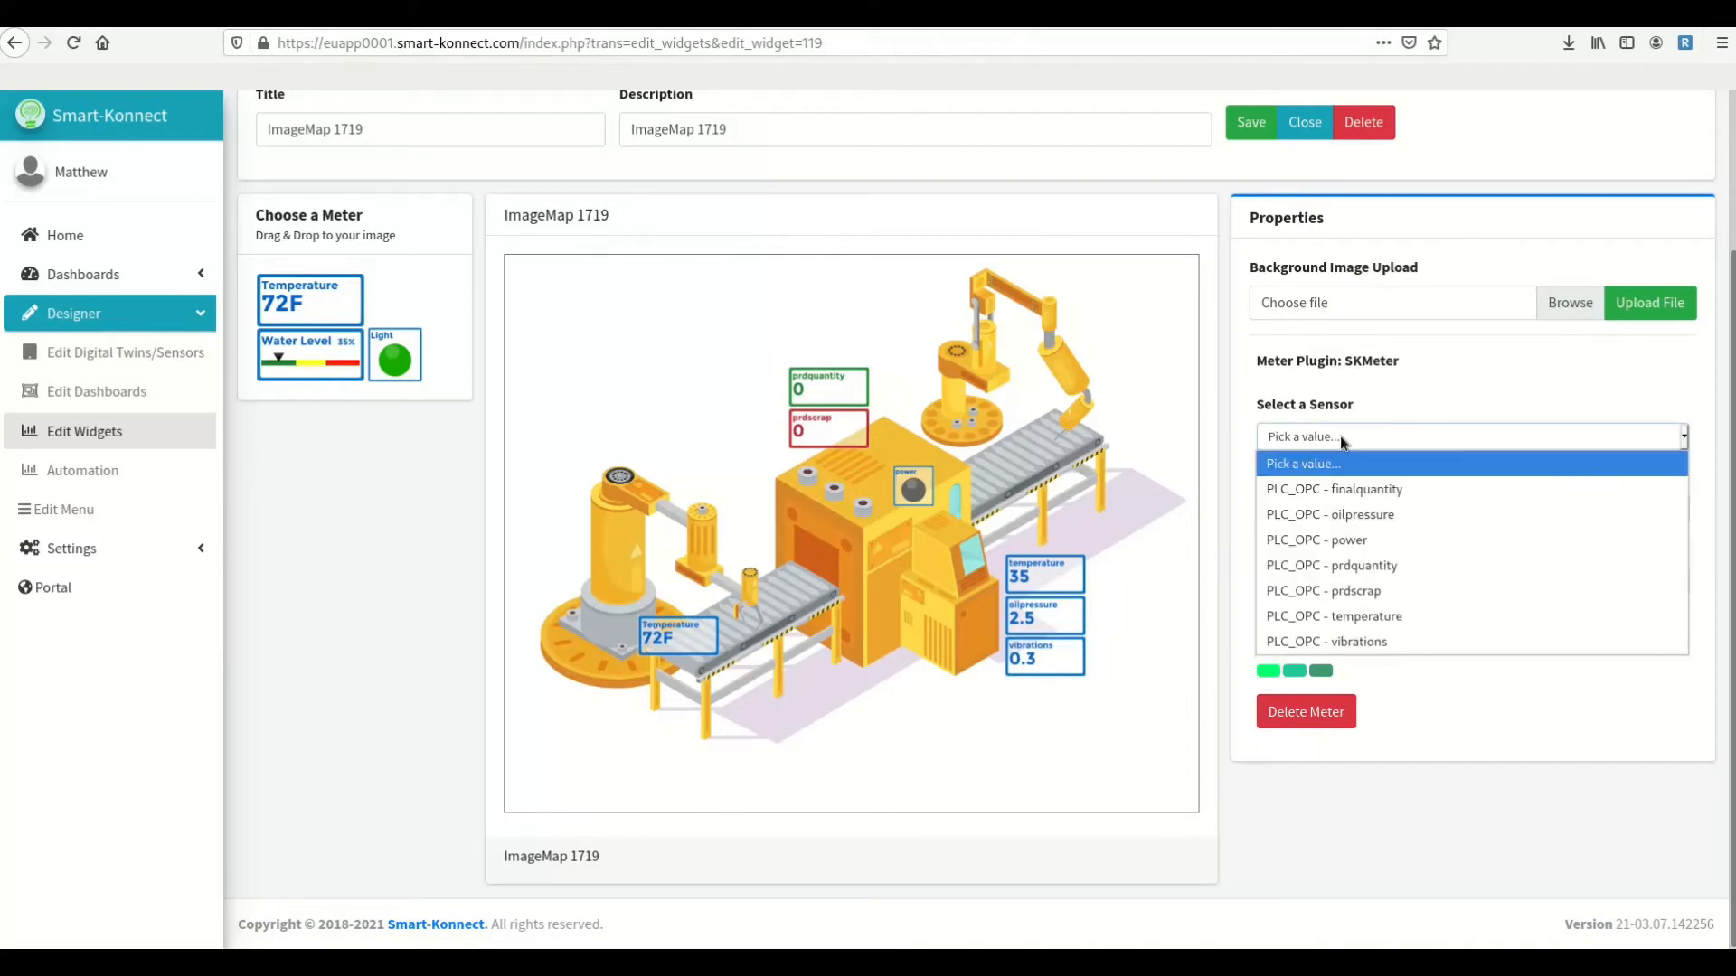
click(1347, 483)
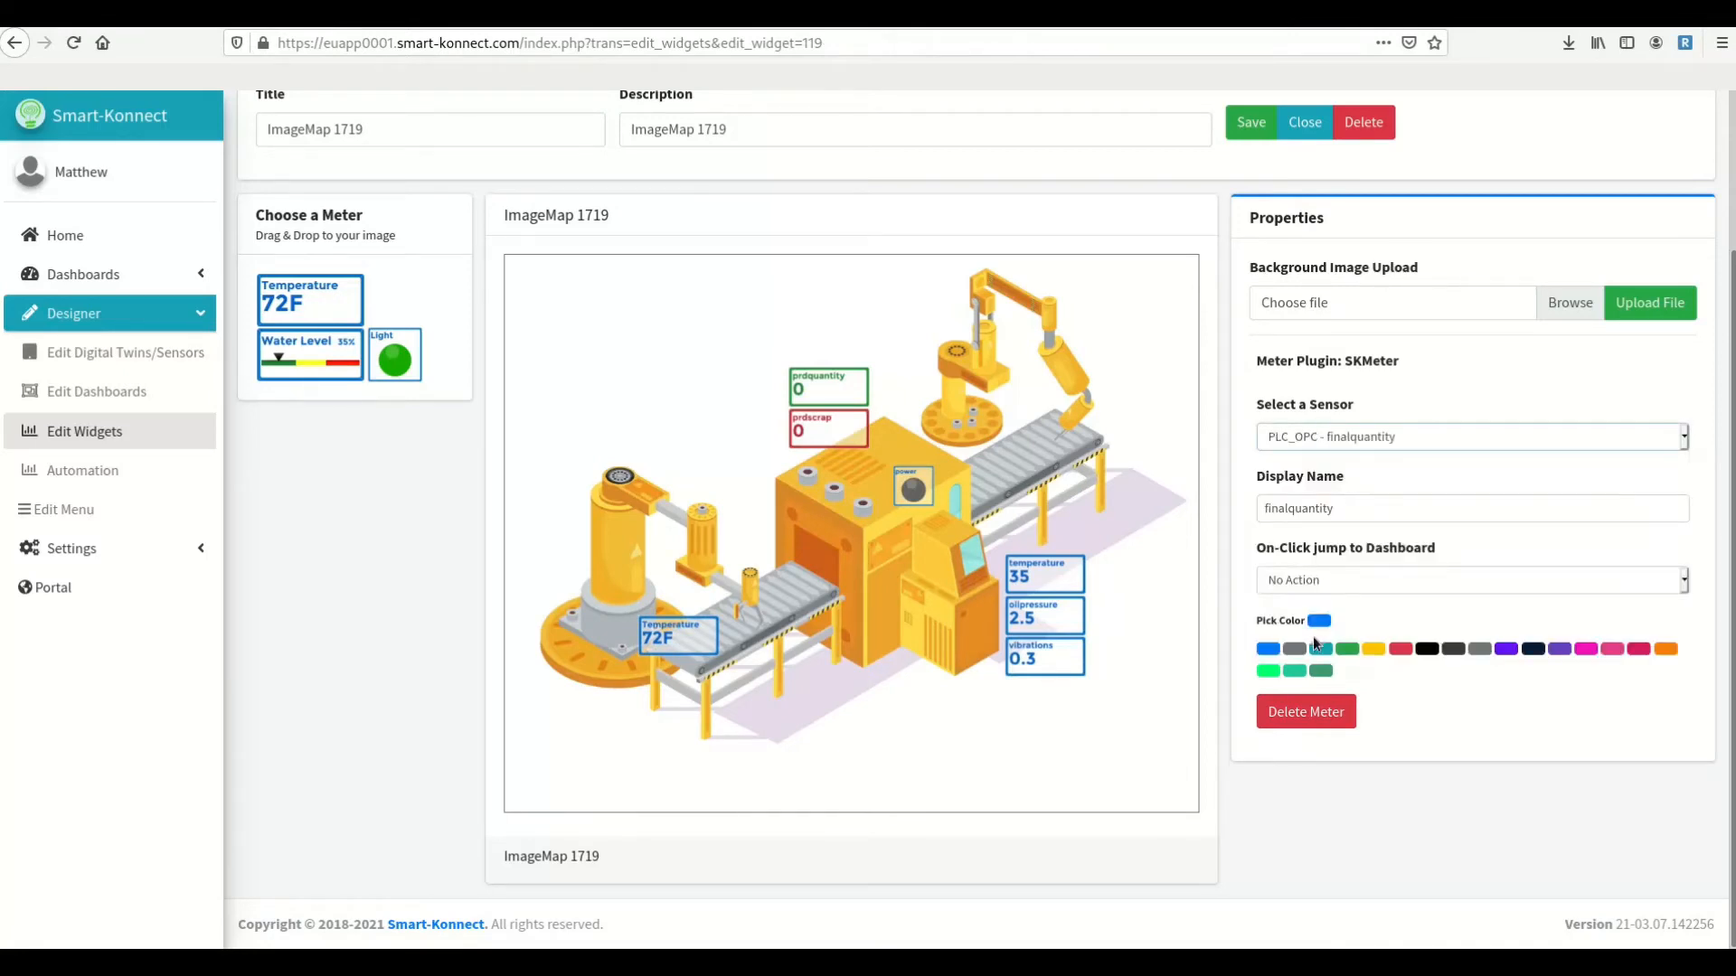
click(1245, 127)
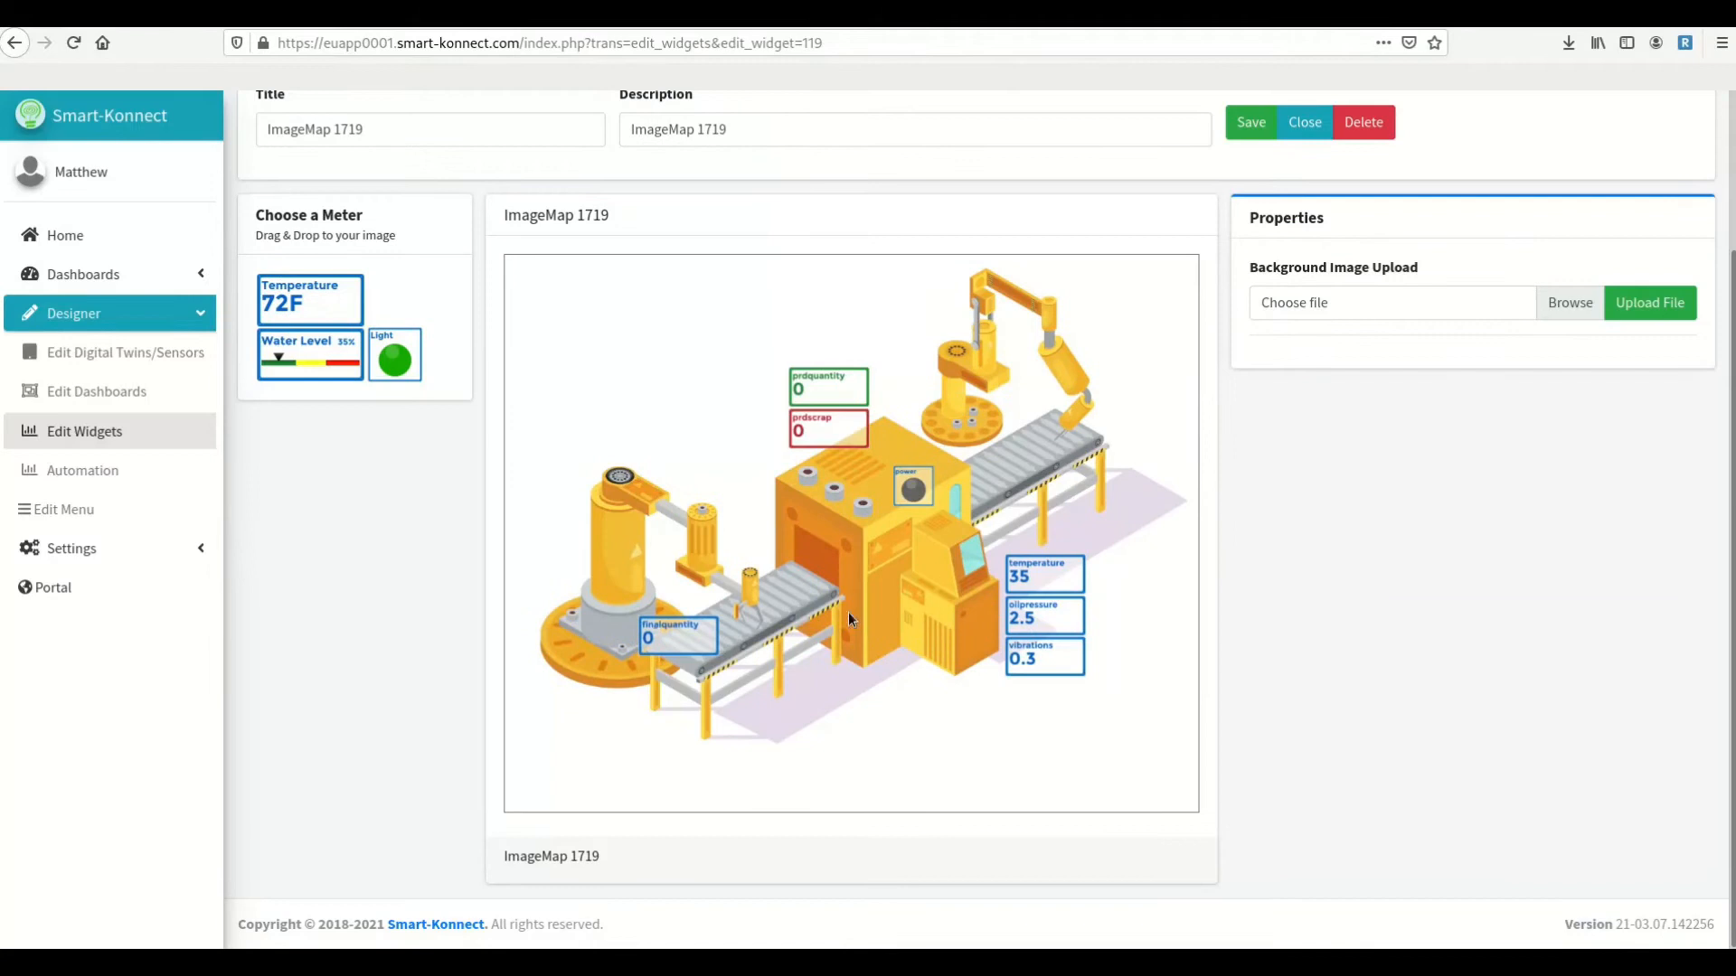
- Change the display name of the finalquantity meter on the front conveyor to "Final Quantity" and save the widget
click(691, 637)
drag(1327, 509, 1207, 508)
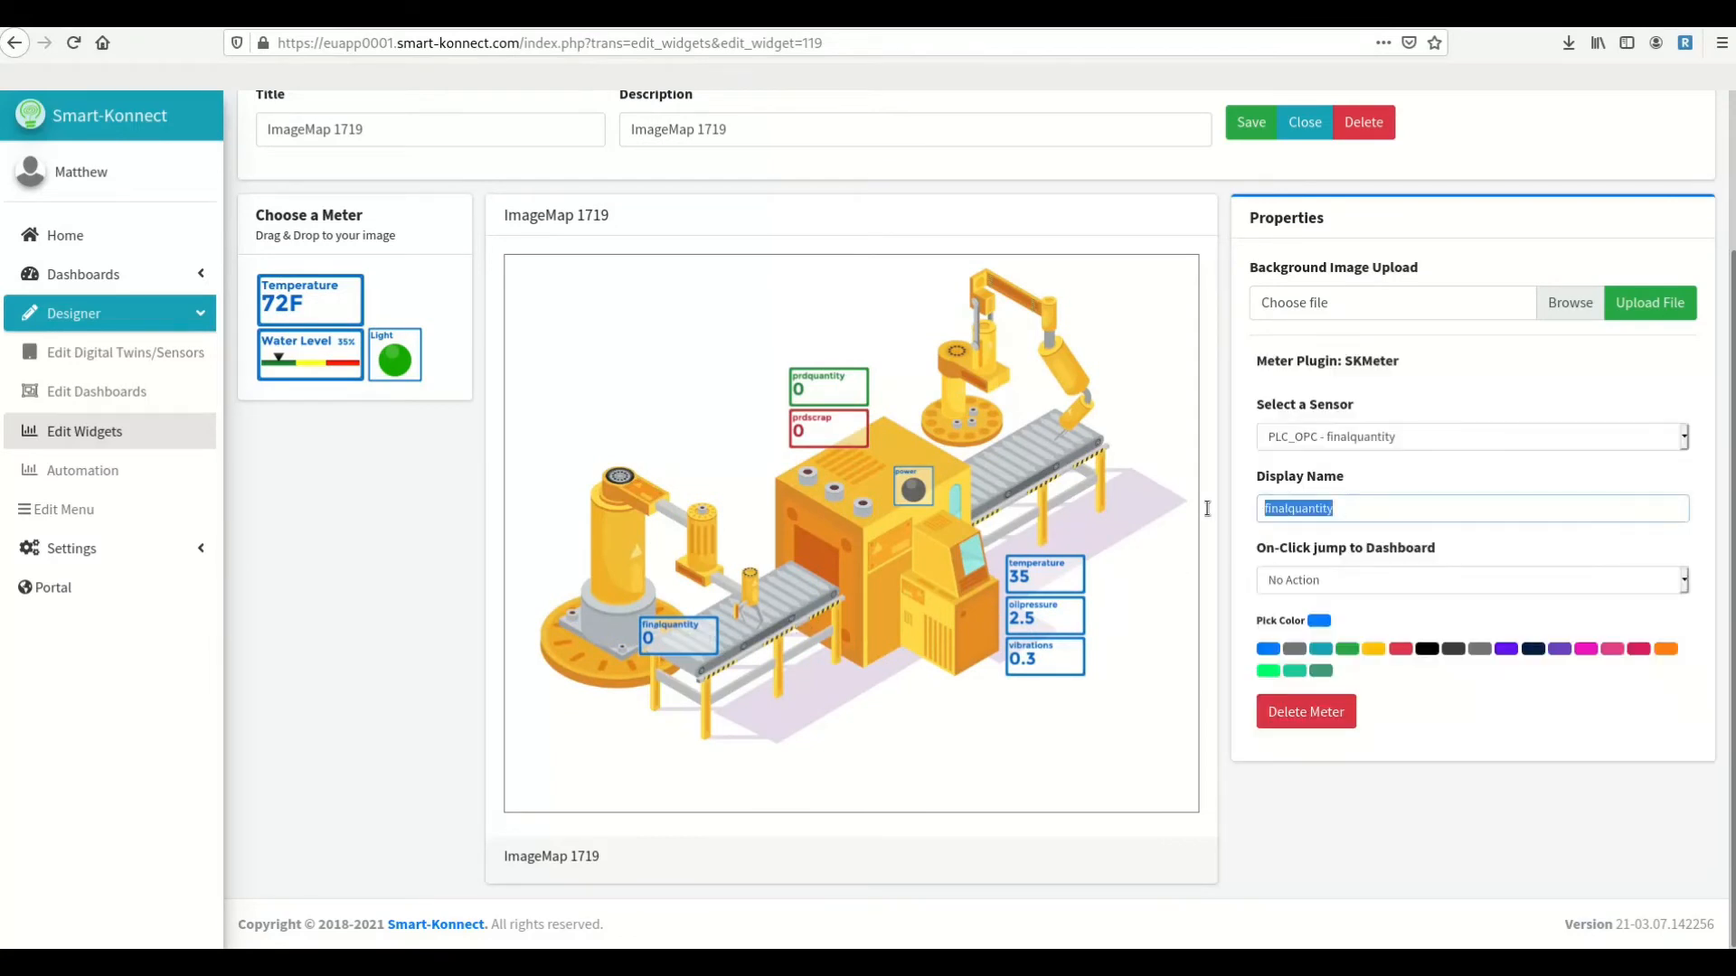
key(Right)
text(F)
key(Right)
key(Right)
key(Right)
key(Right)
key(shift+Right)
text(Q)
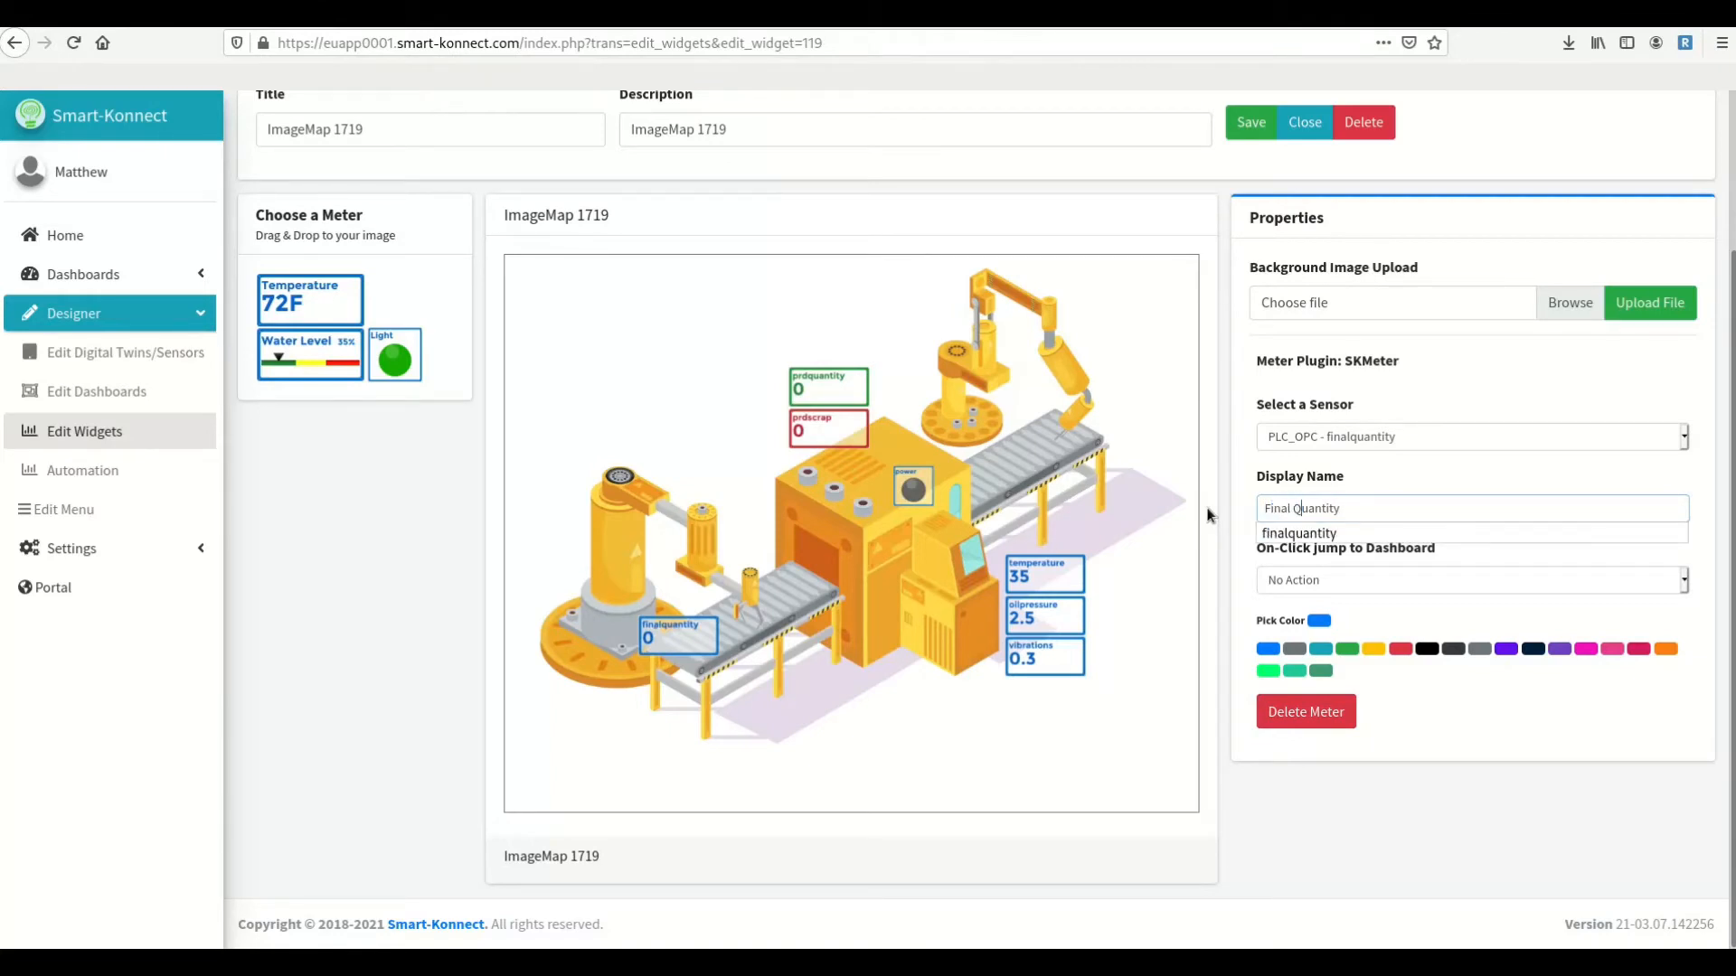
click(1257, 121)
- Change the display name of the green prdquantity meter above the central machine to "PRD Quantity"
scroll(1232, 569, down, 2)
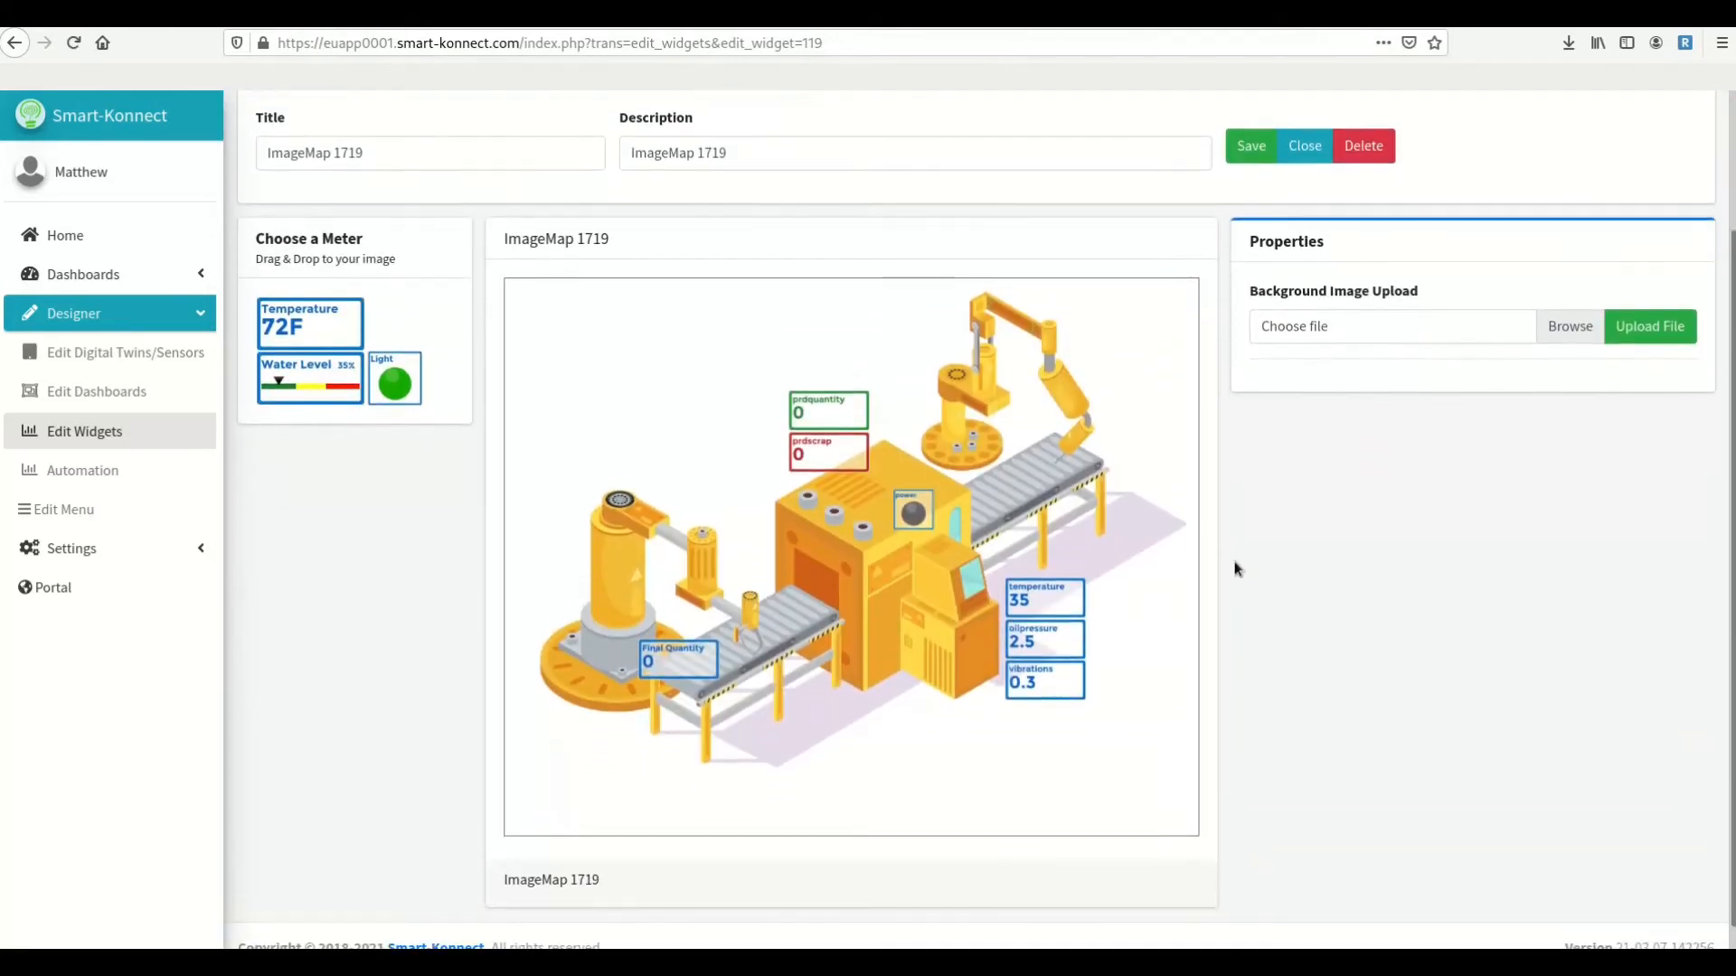
click(827, 401)
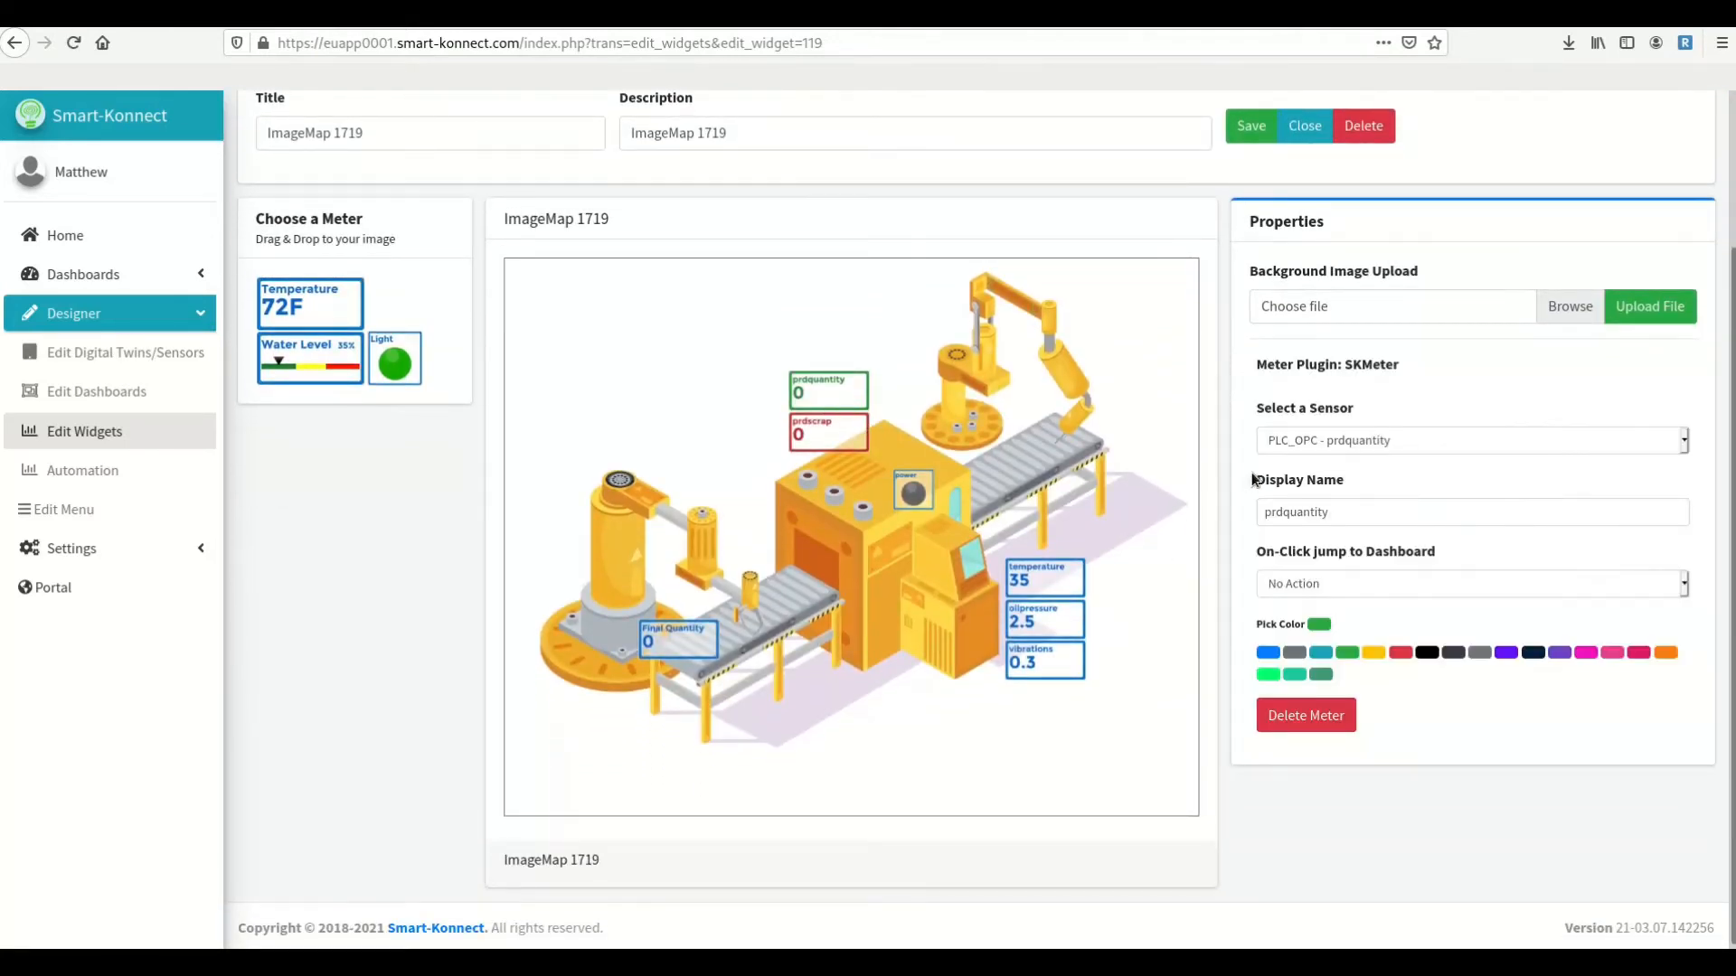
drag(1283, 512, 1224, 508)
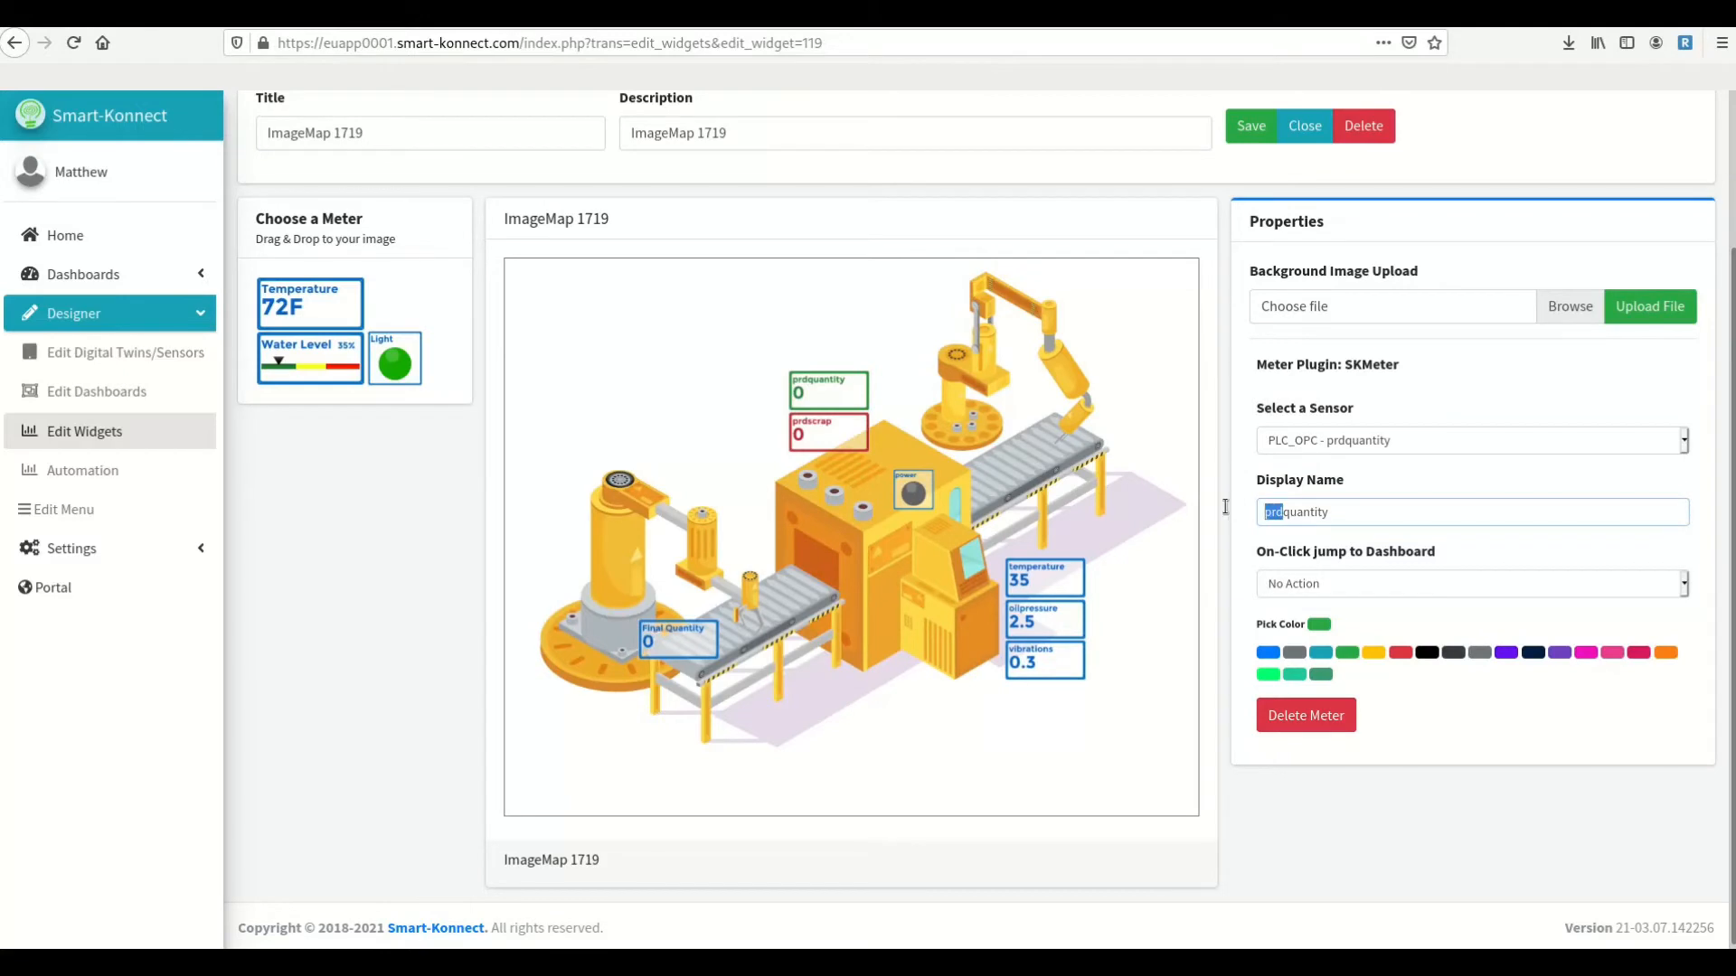
text(Raw)
key(BackSpace)
key(BackSpace)
key(BackSpace)
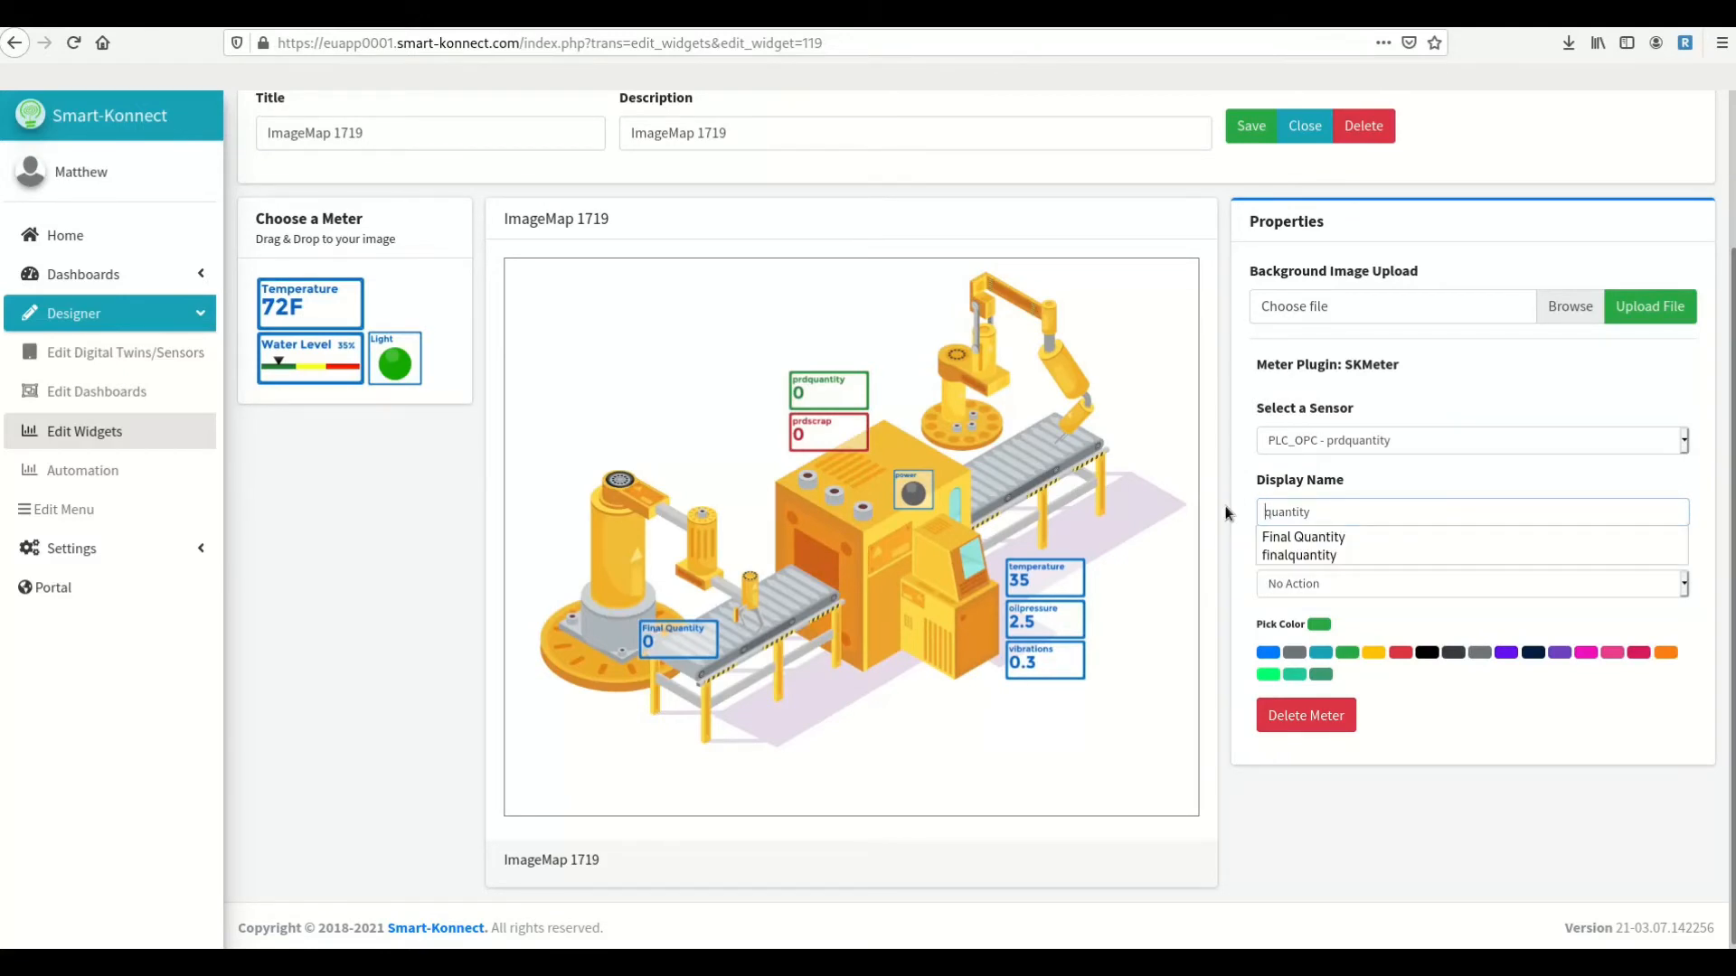
text(PRD)
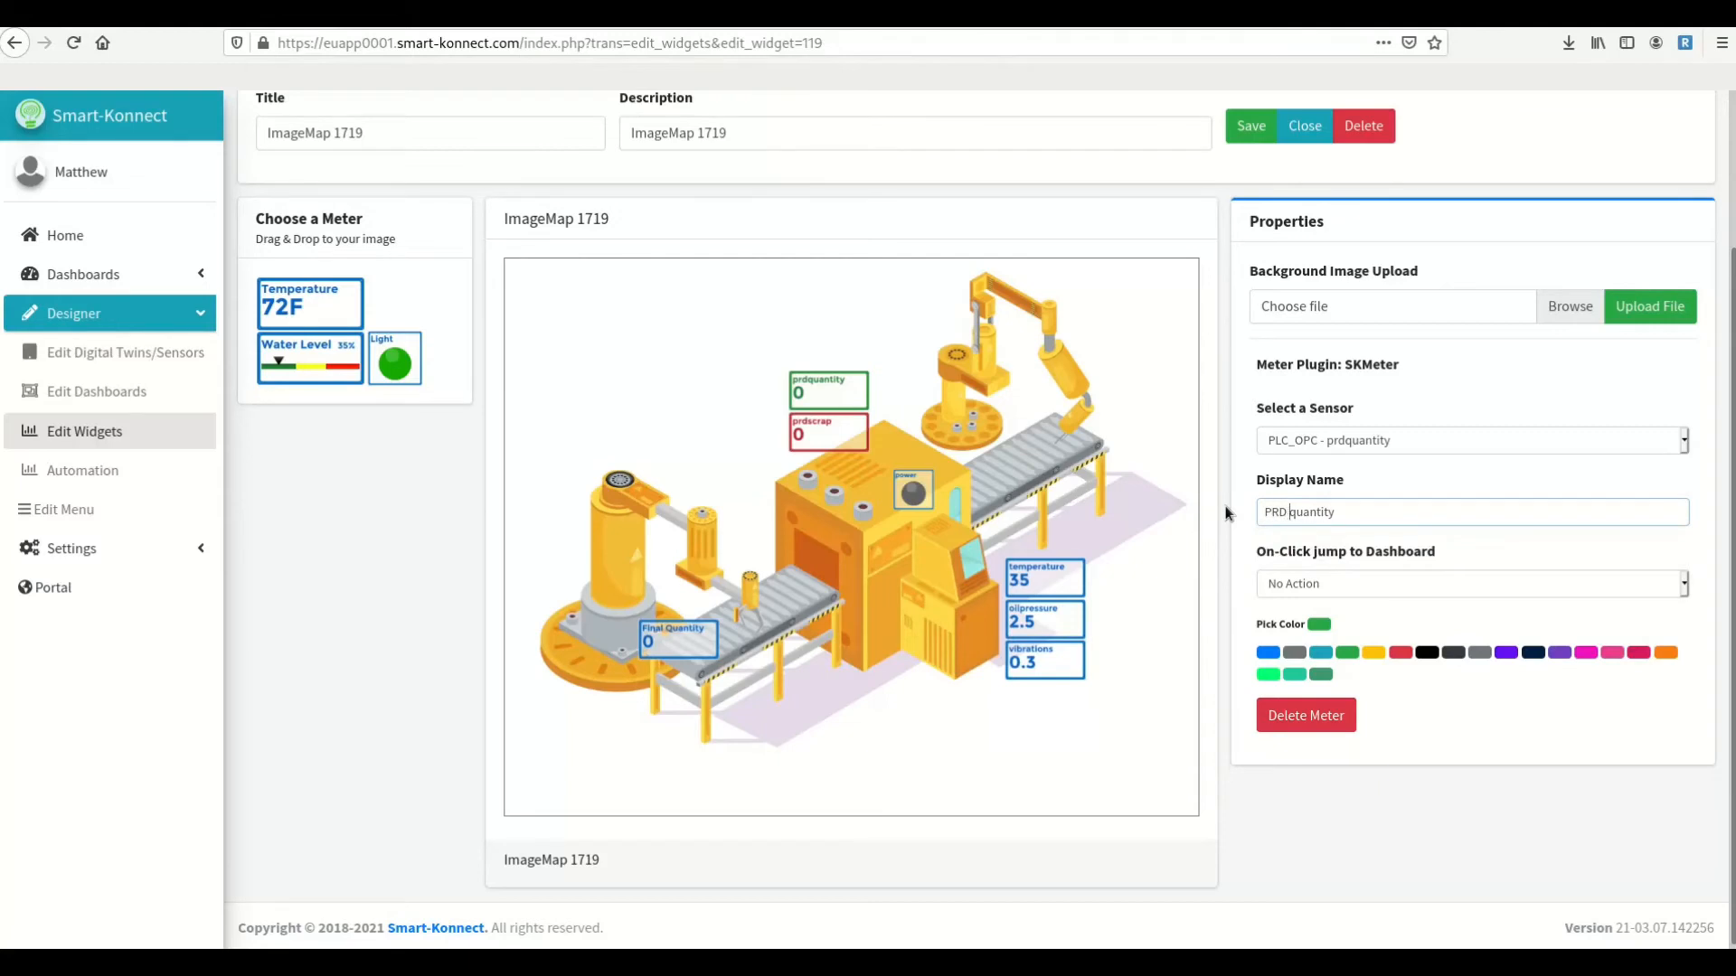
key(shift+Right)
text(Q)
- Change the display name of the red prdscrap meter to "PRD Scrap" and save the widget
click(836, 443)
drag(1278, 512, 1204, 526)
key(Delete)
key(Delete)
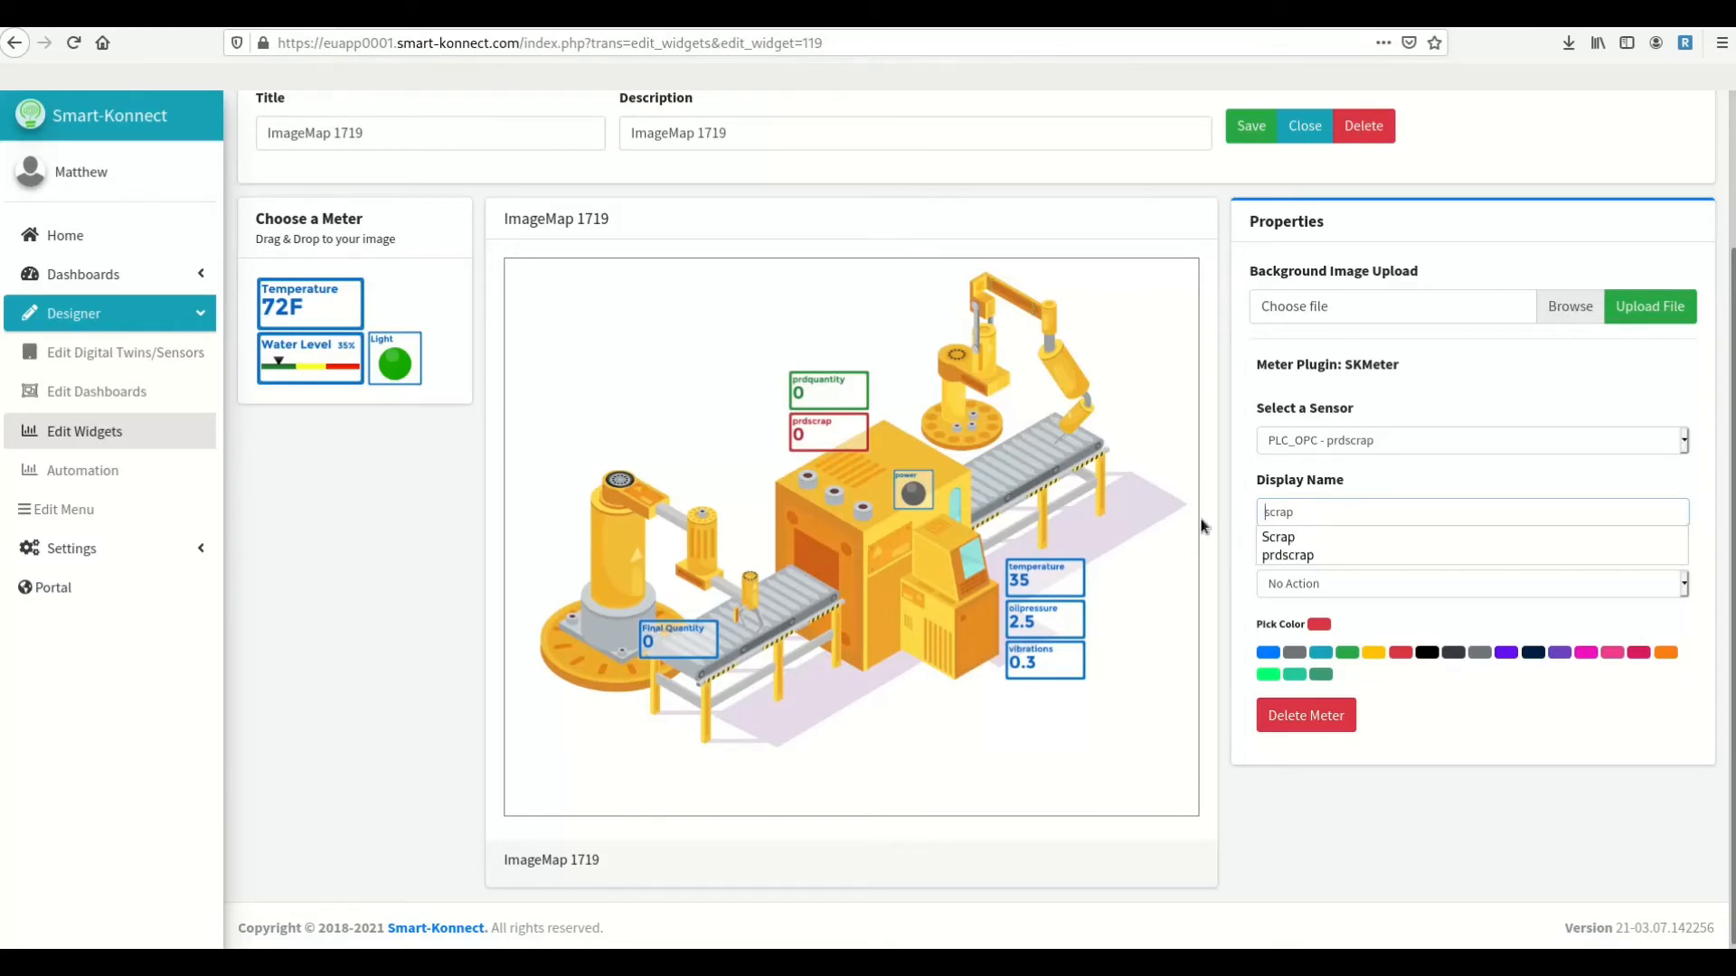
text(PRD)
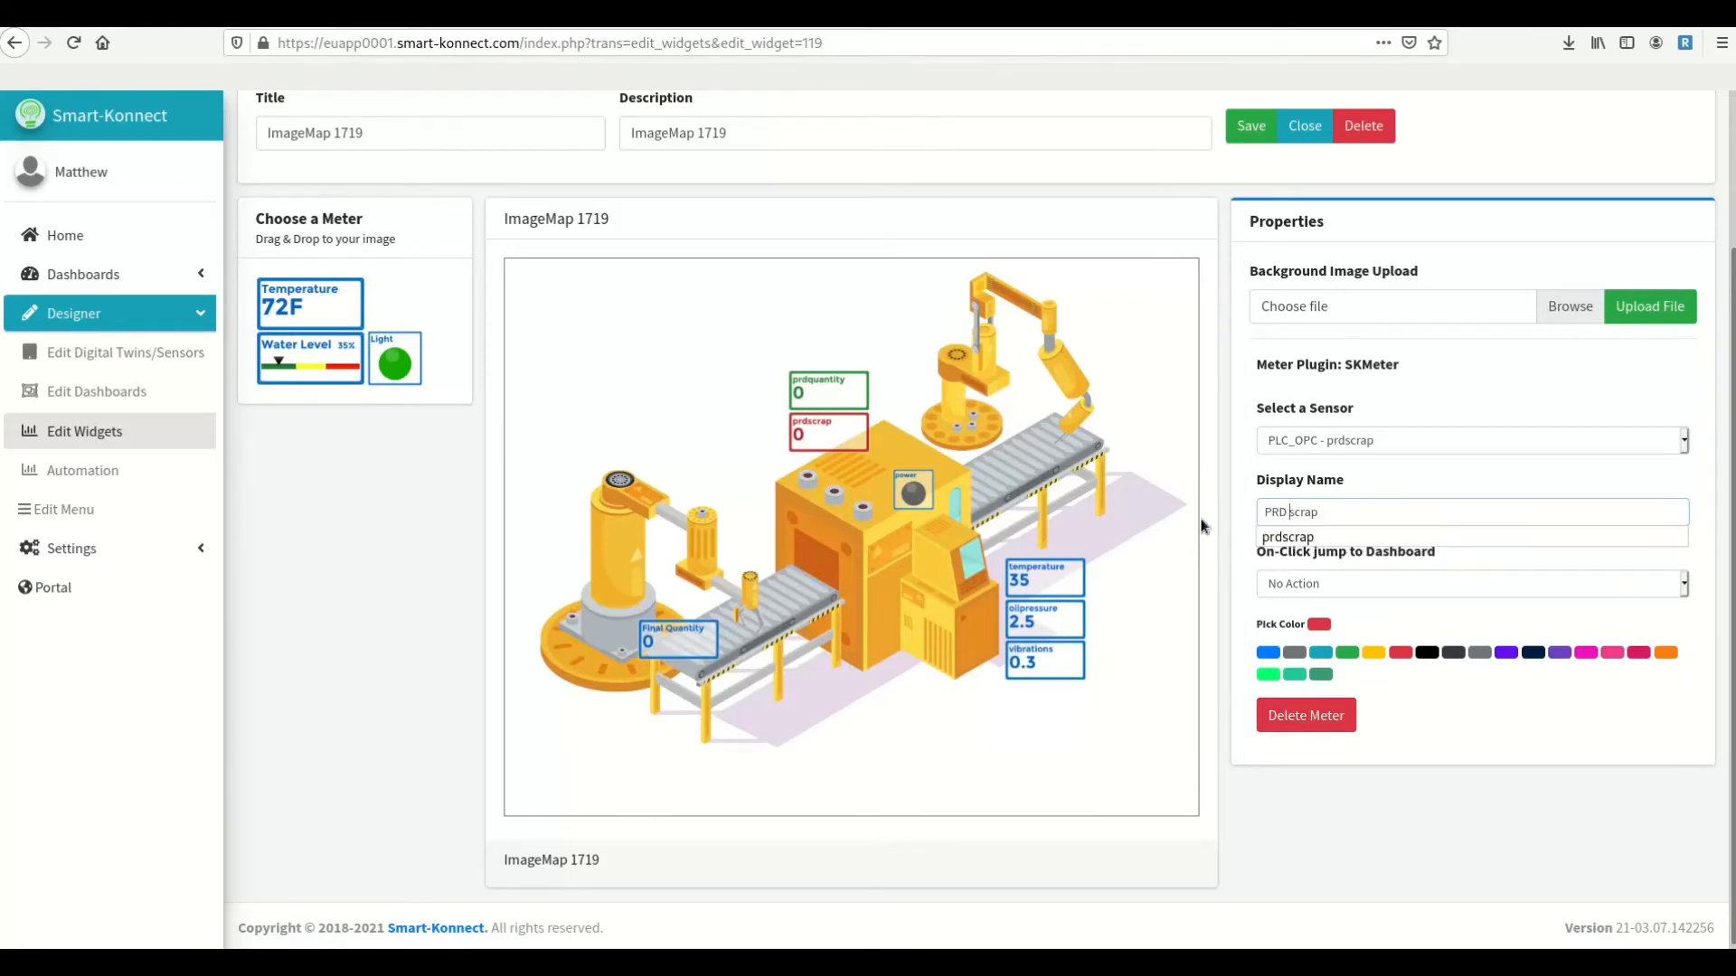
key(shift+Right)
text(S)
key(Escape)
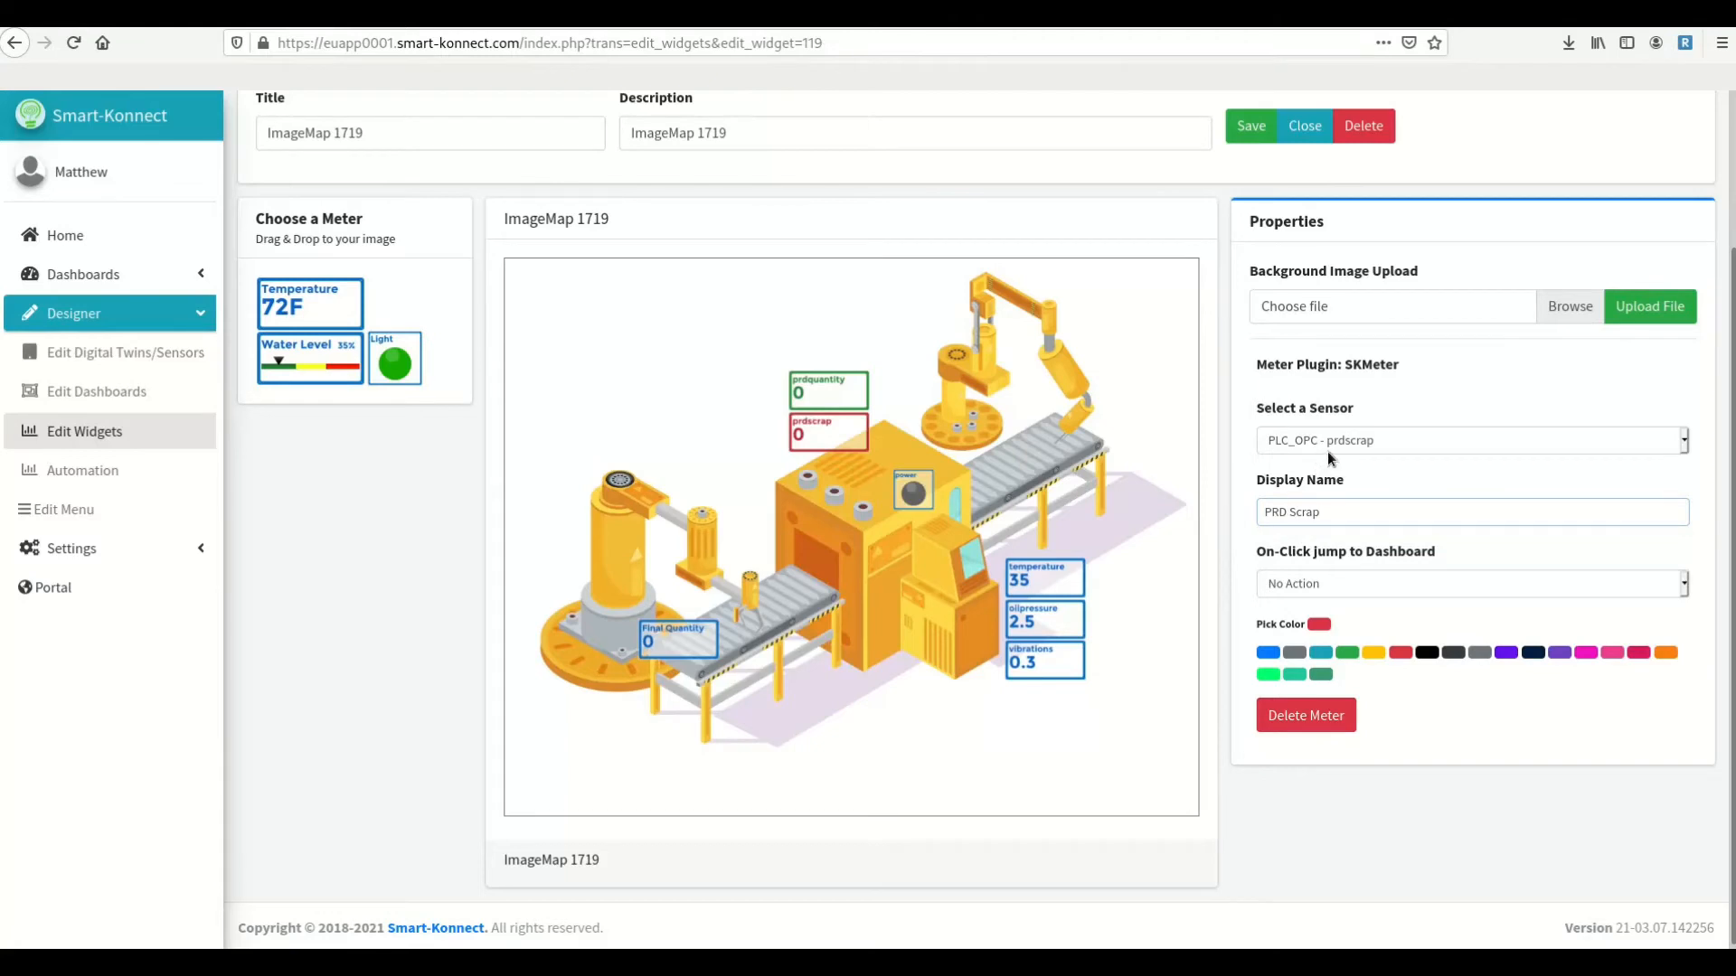
click(1246, 129)
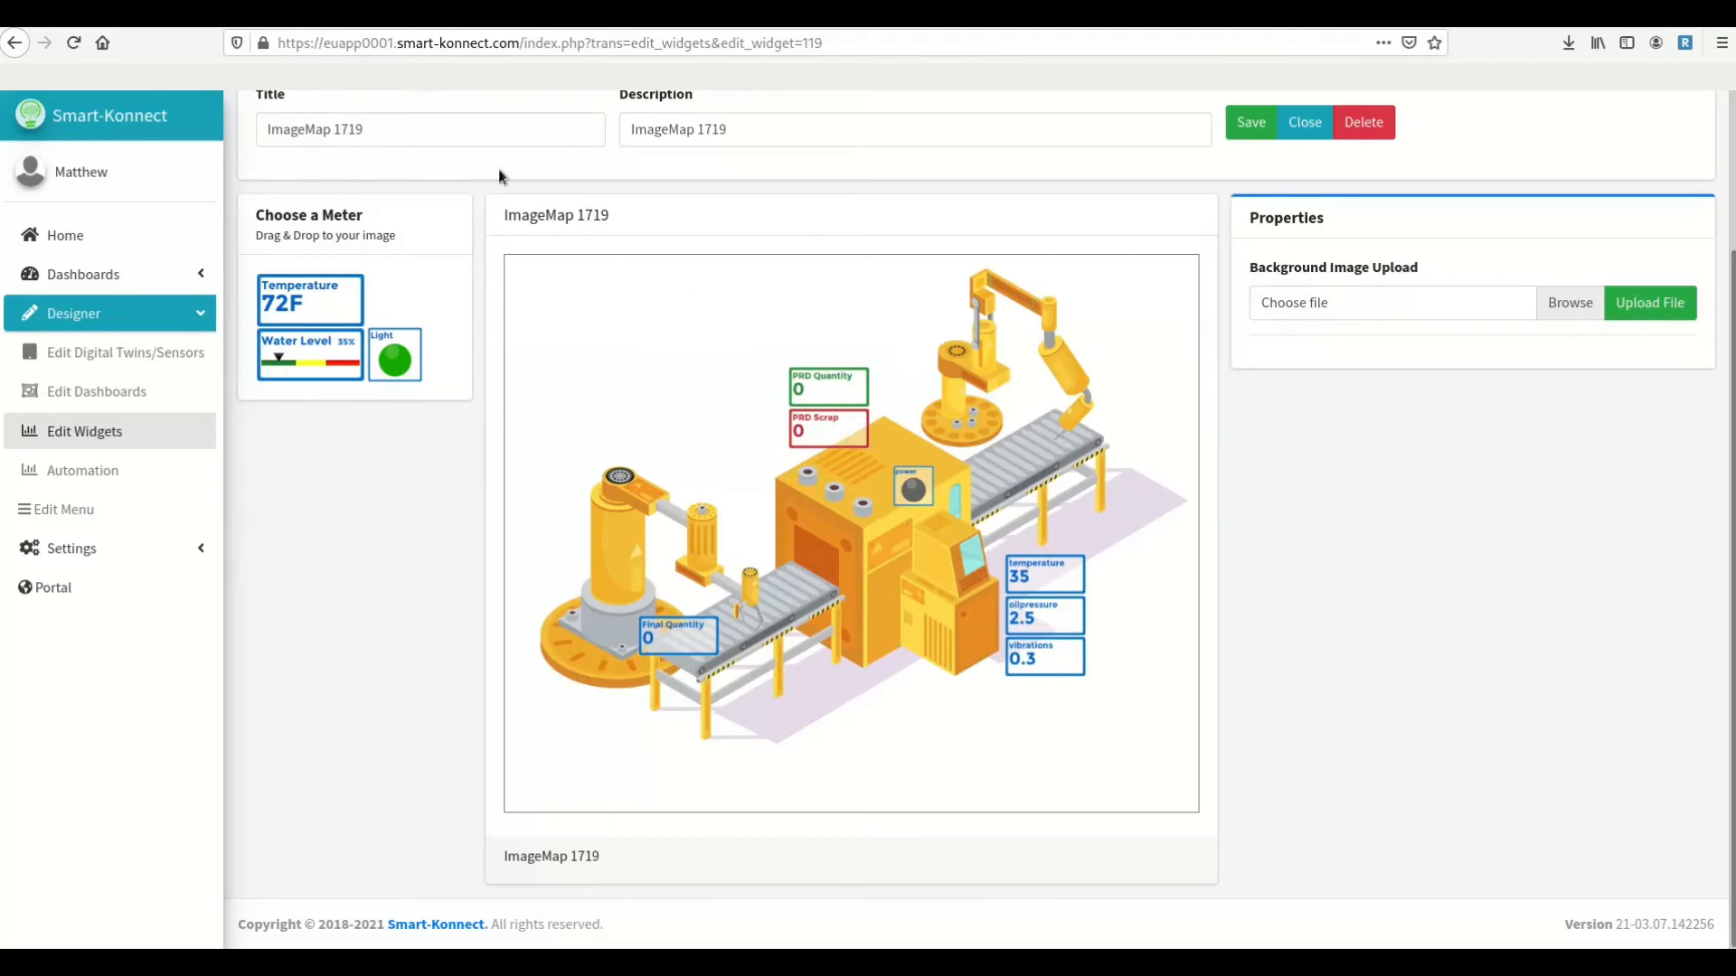
- Set both the title and the description of the image widget to "Production Line", then save and close it
drag(370, 129, 188, 96)
text(Production Line)
click(167, 160)
drag(389, 123, 147, 128)
key(ctrl+c)
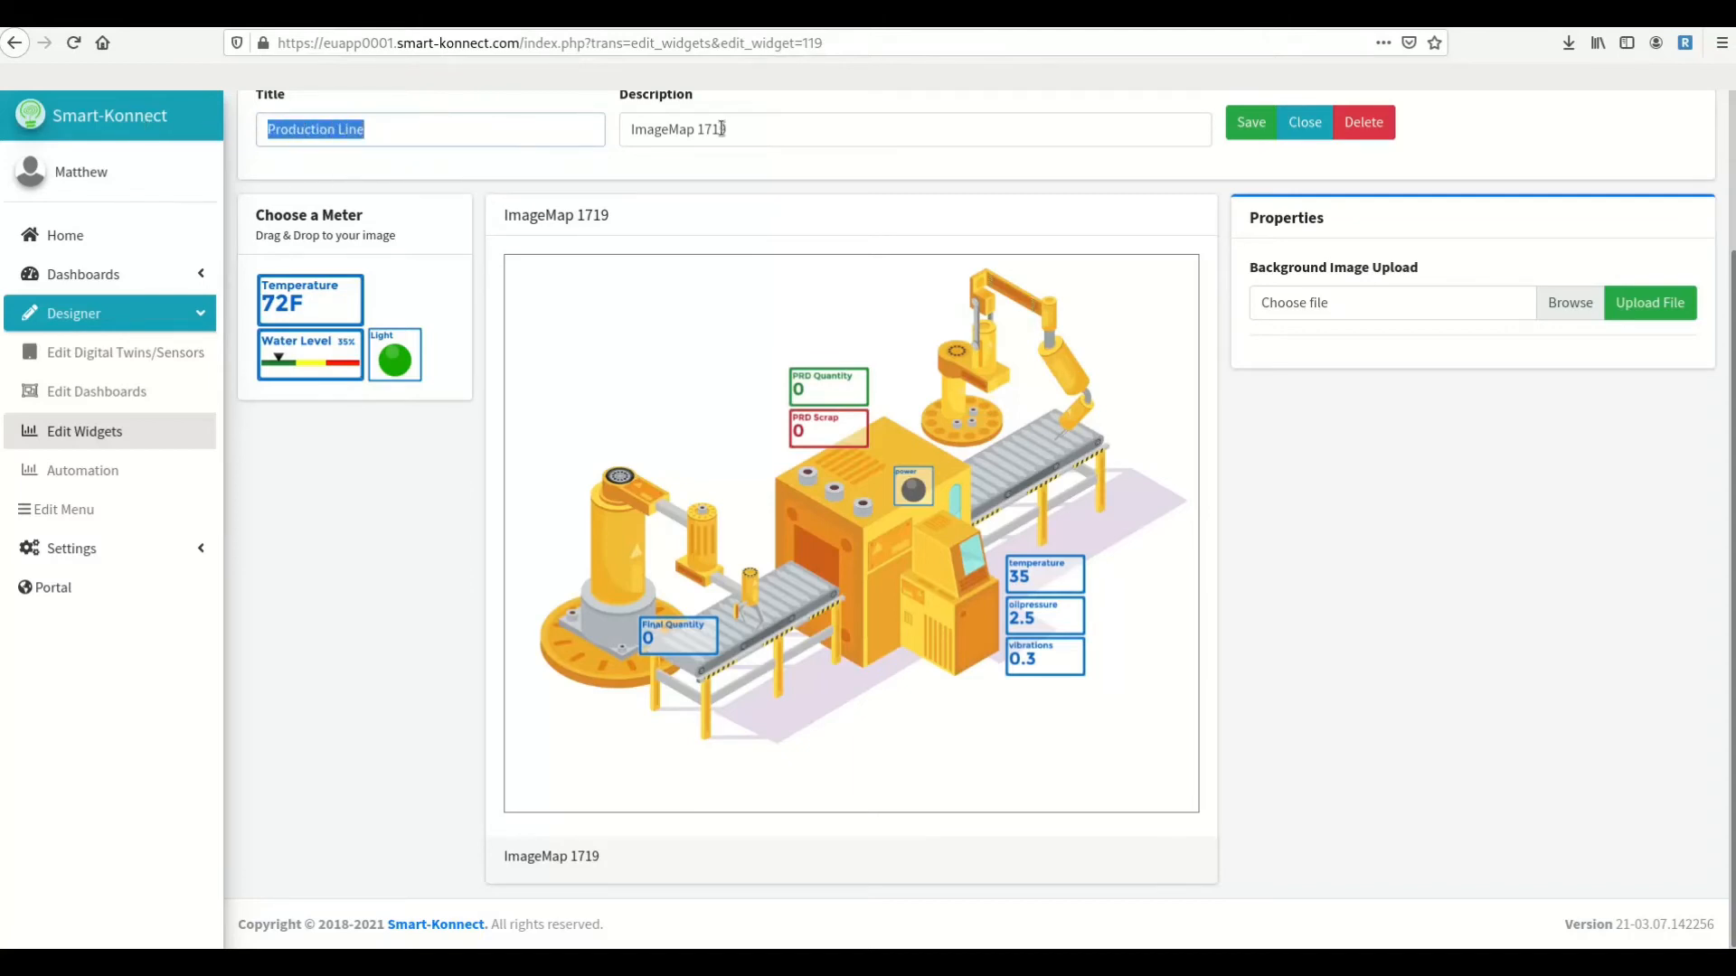
triple_click(724, 129)
key(ctrl+v)
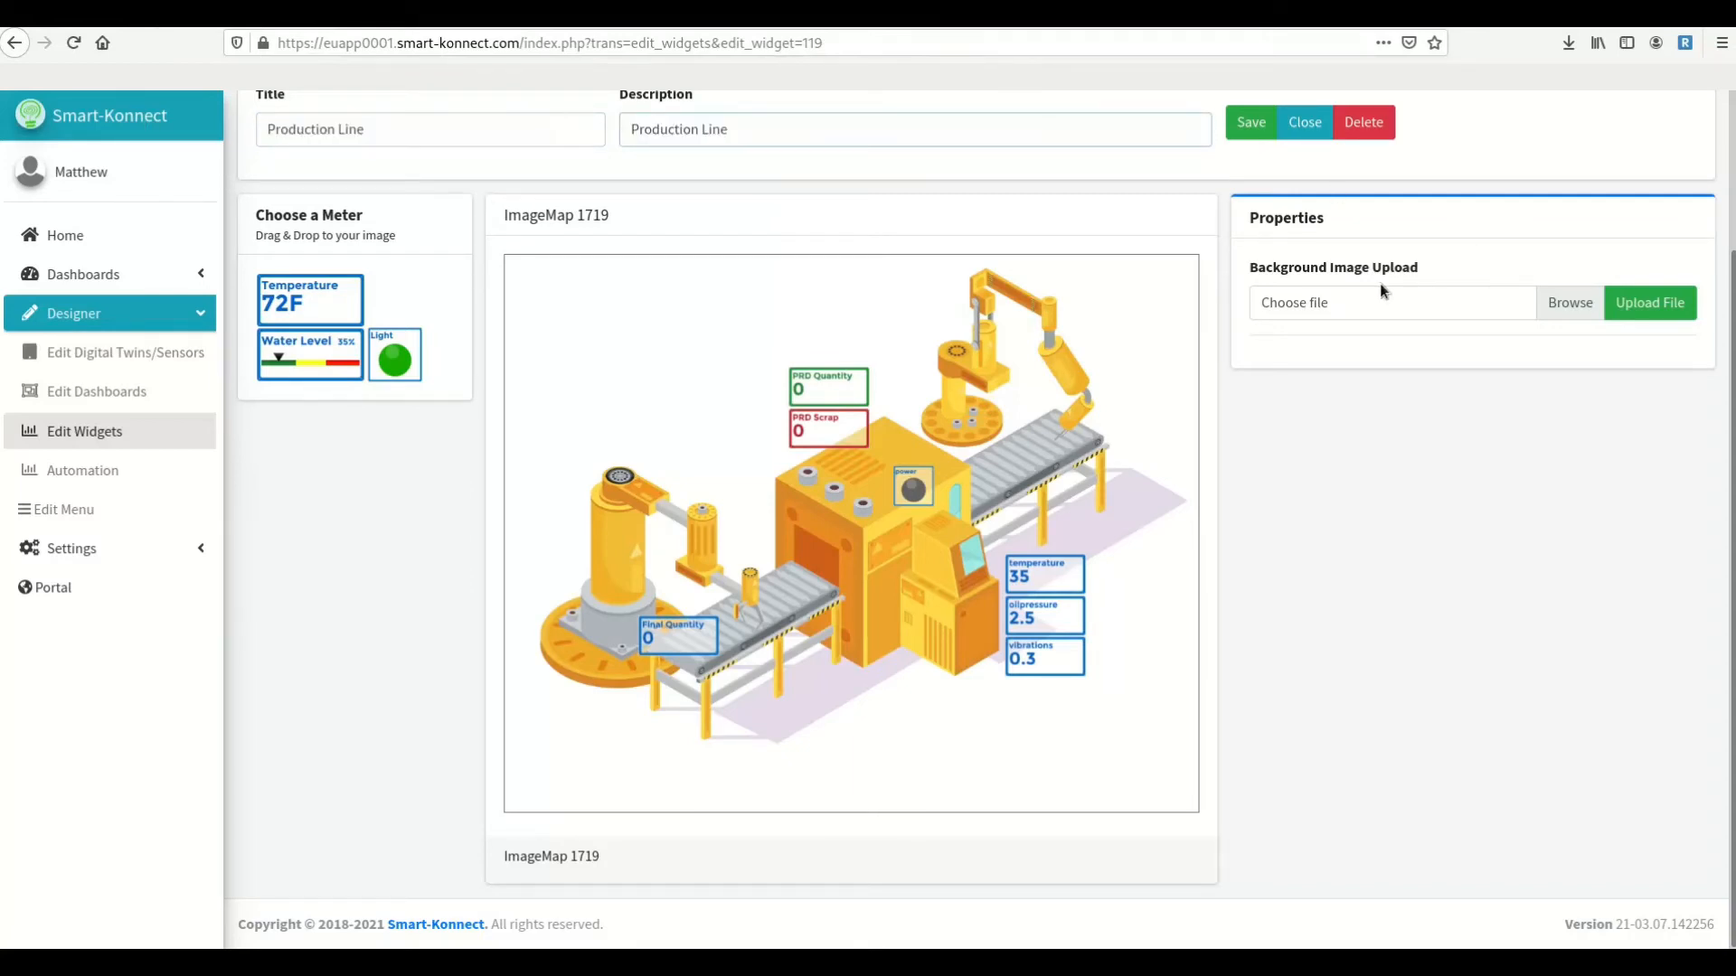
click(1262, 132)
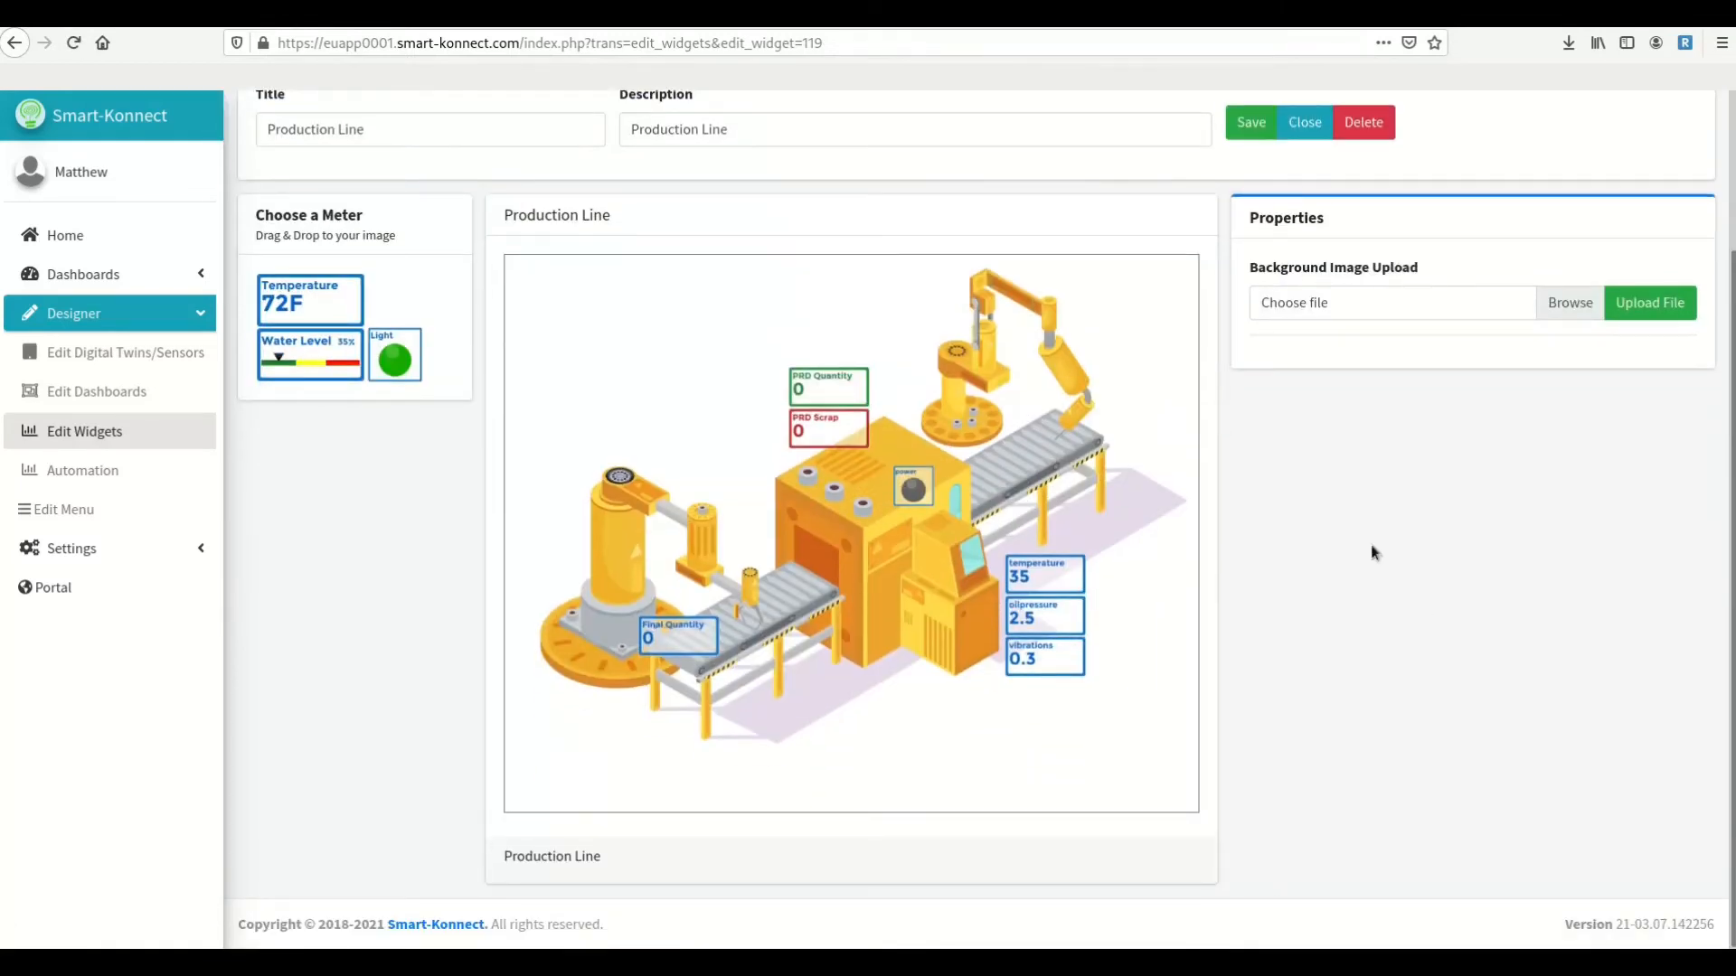
click(1298, 124)
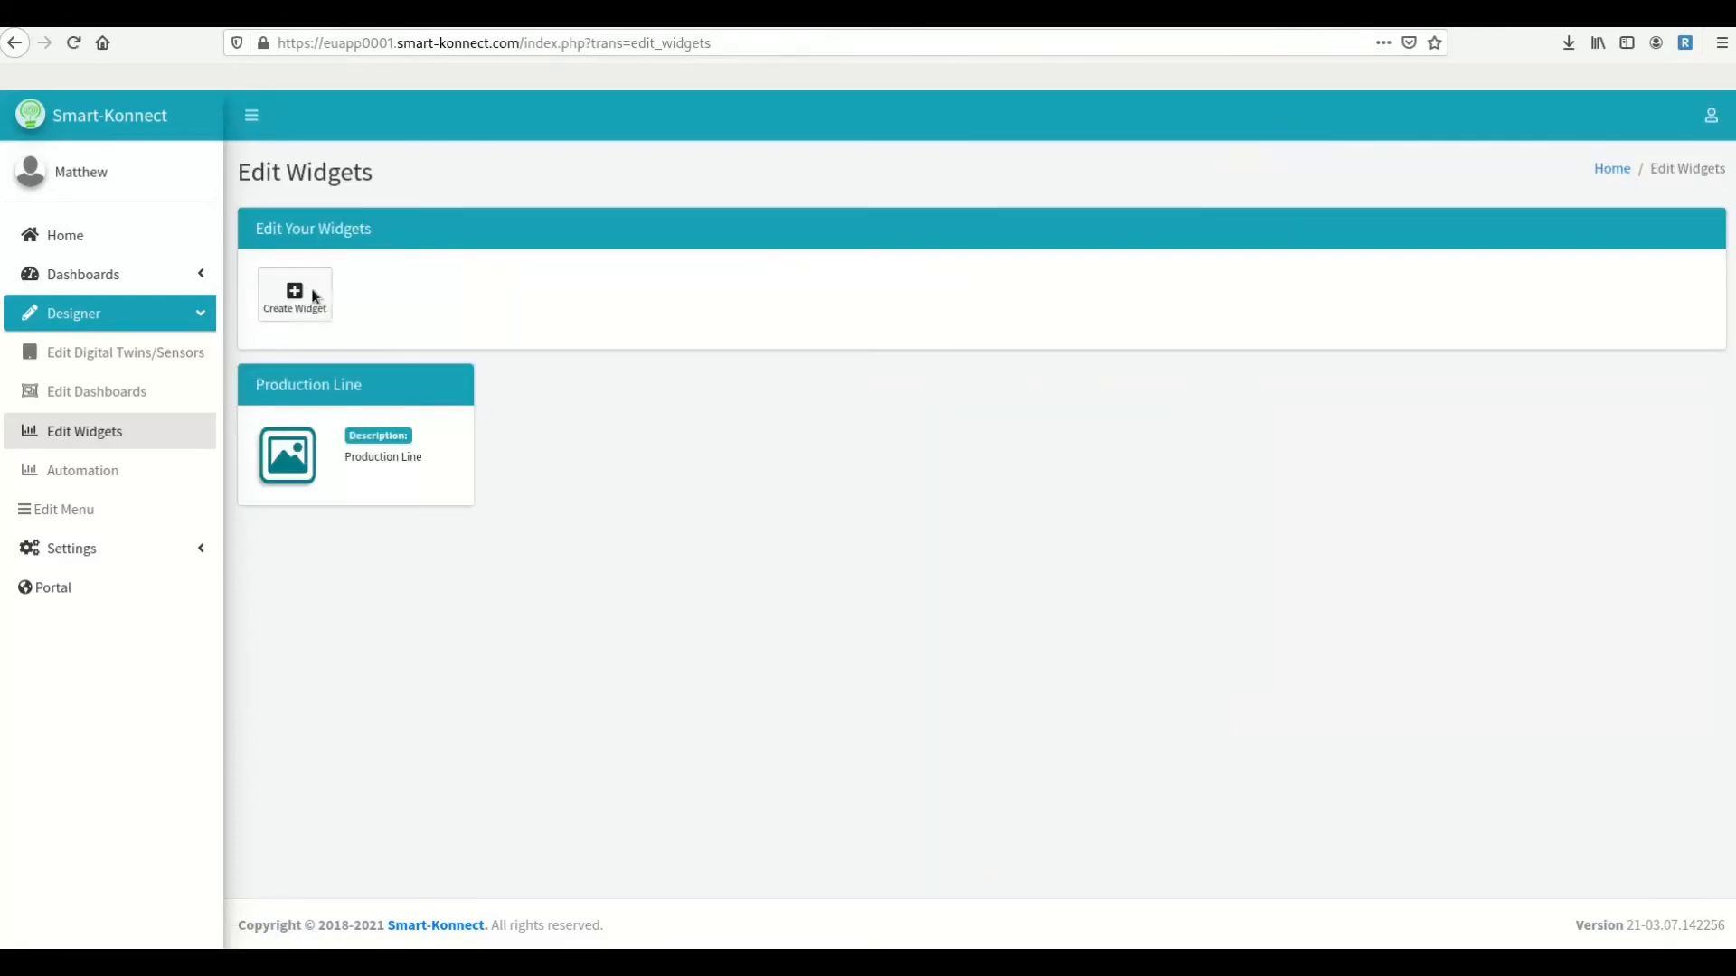
- Create an ON/OFF switch status widget that uses the PLC_OPC - power field as its data source
click(312, 297)
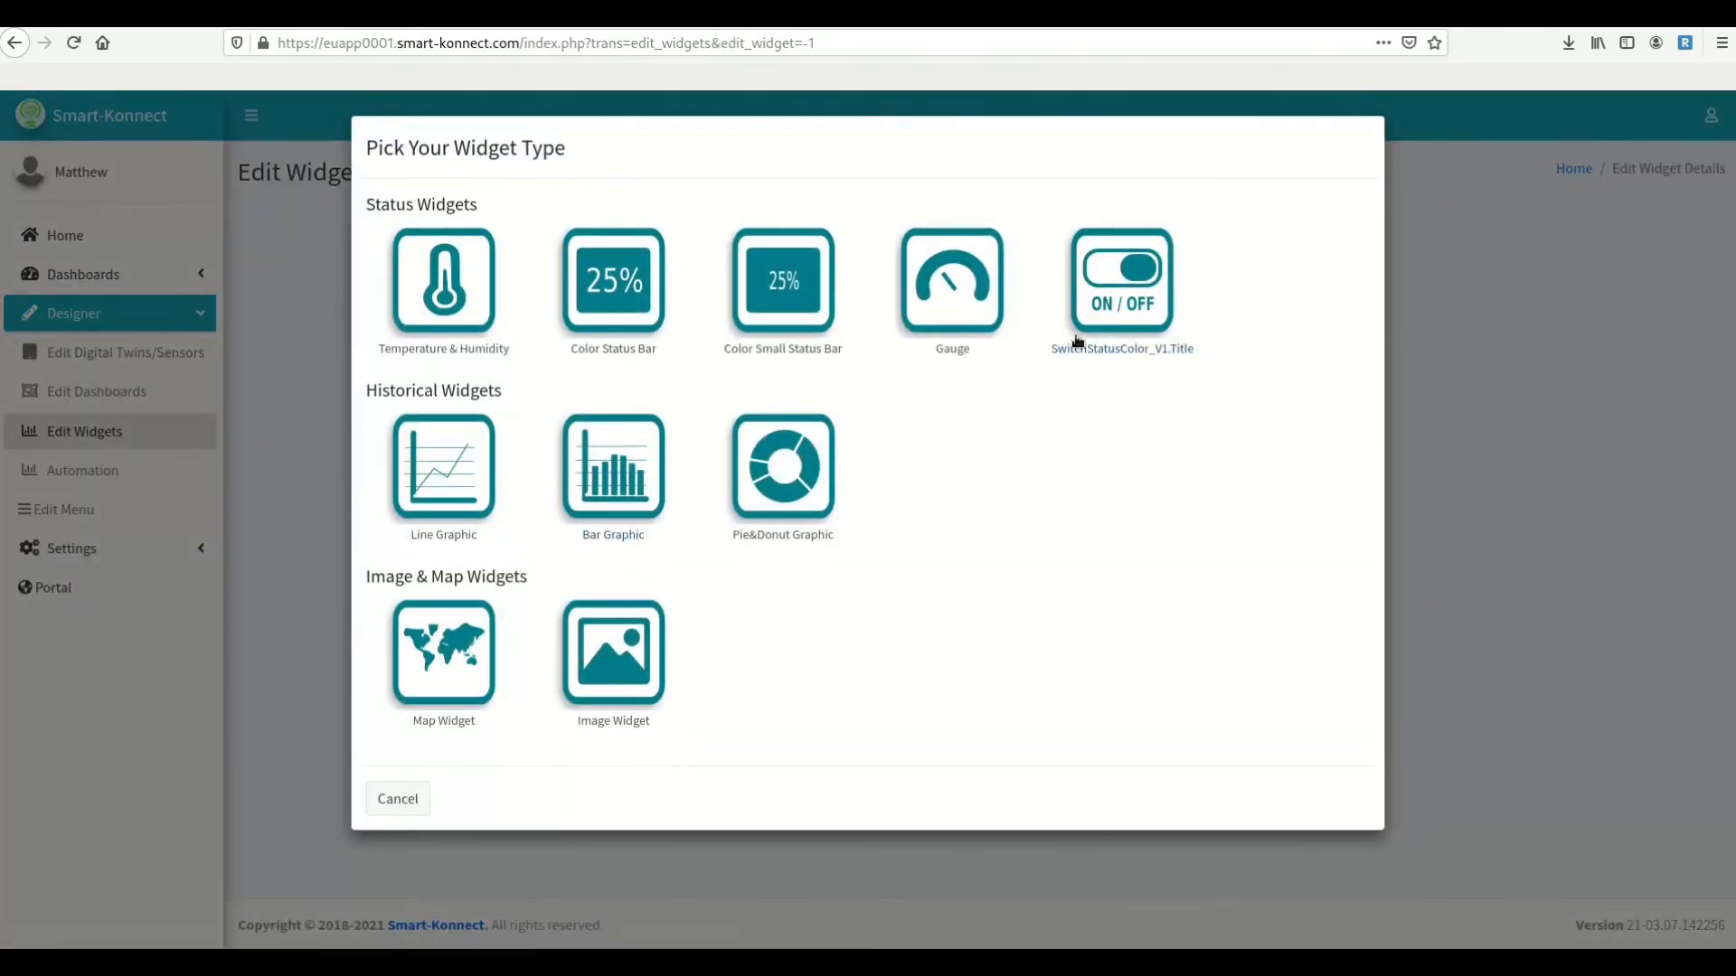
click(1078, 340)
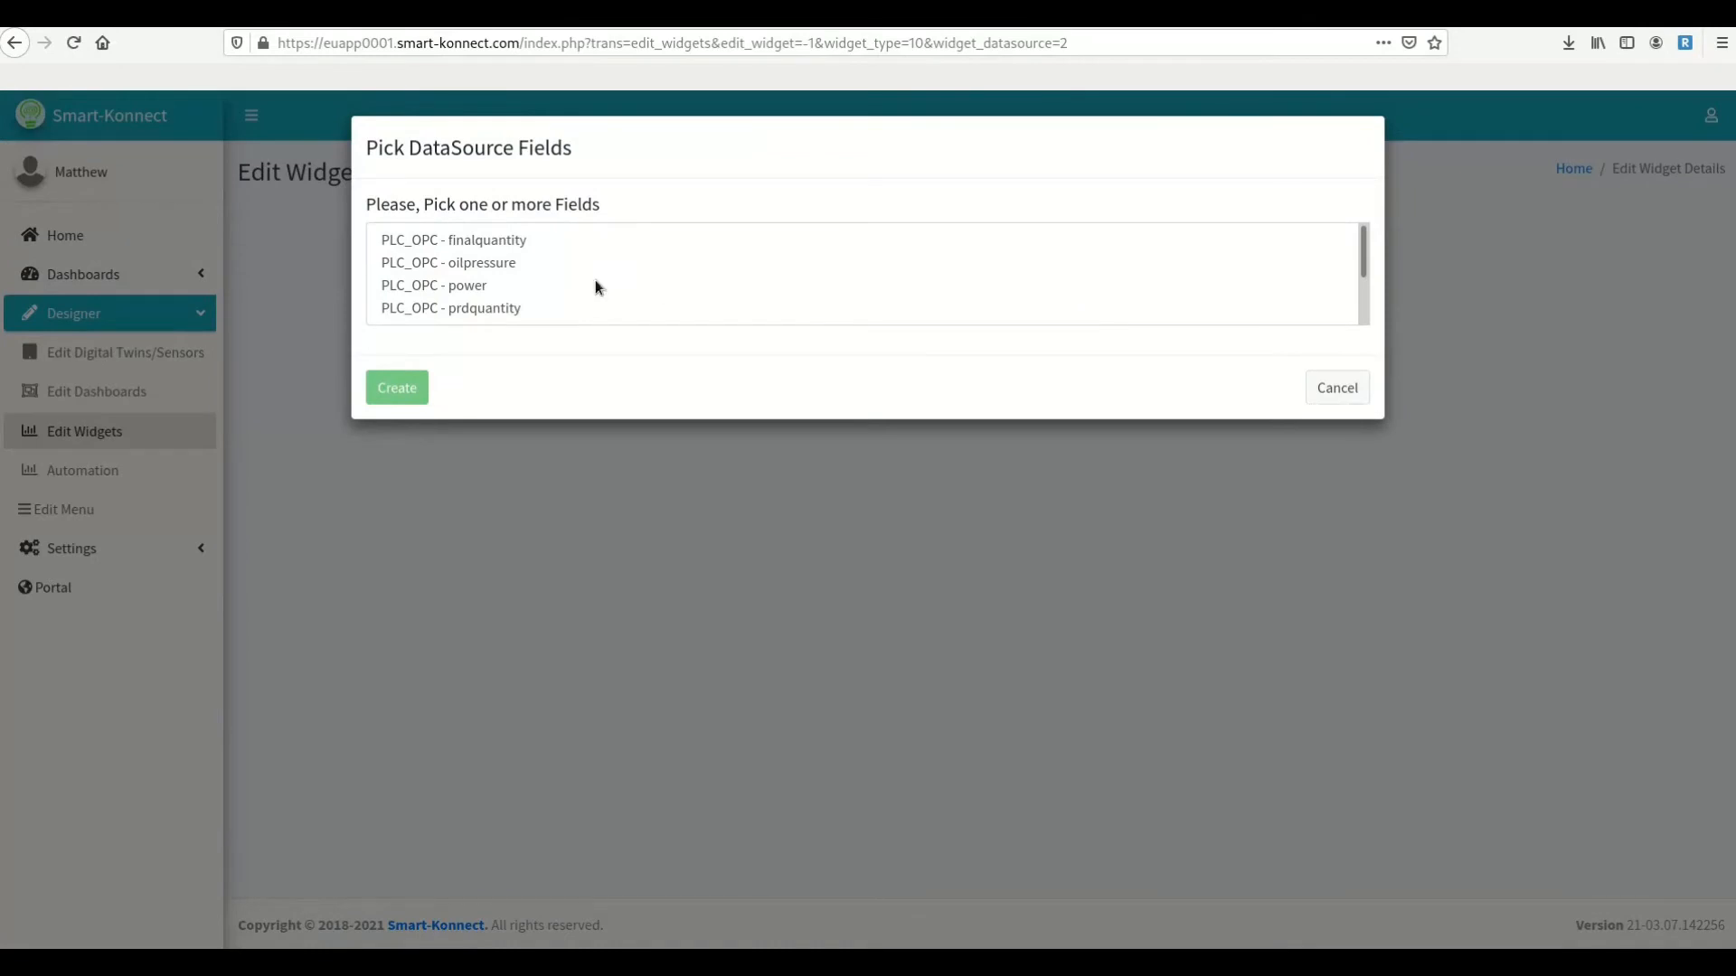
click(524, 287)
click(394, 385)
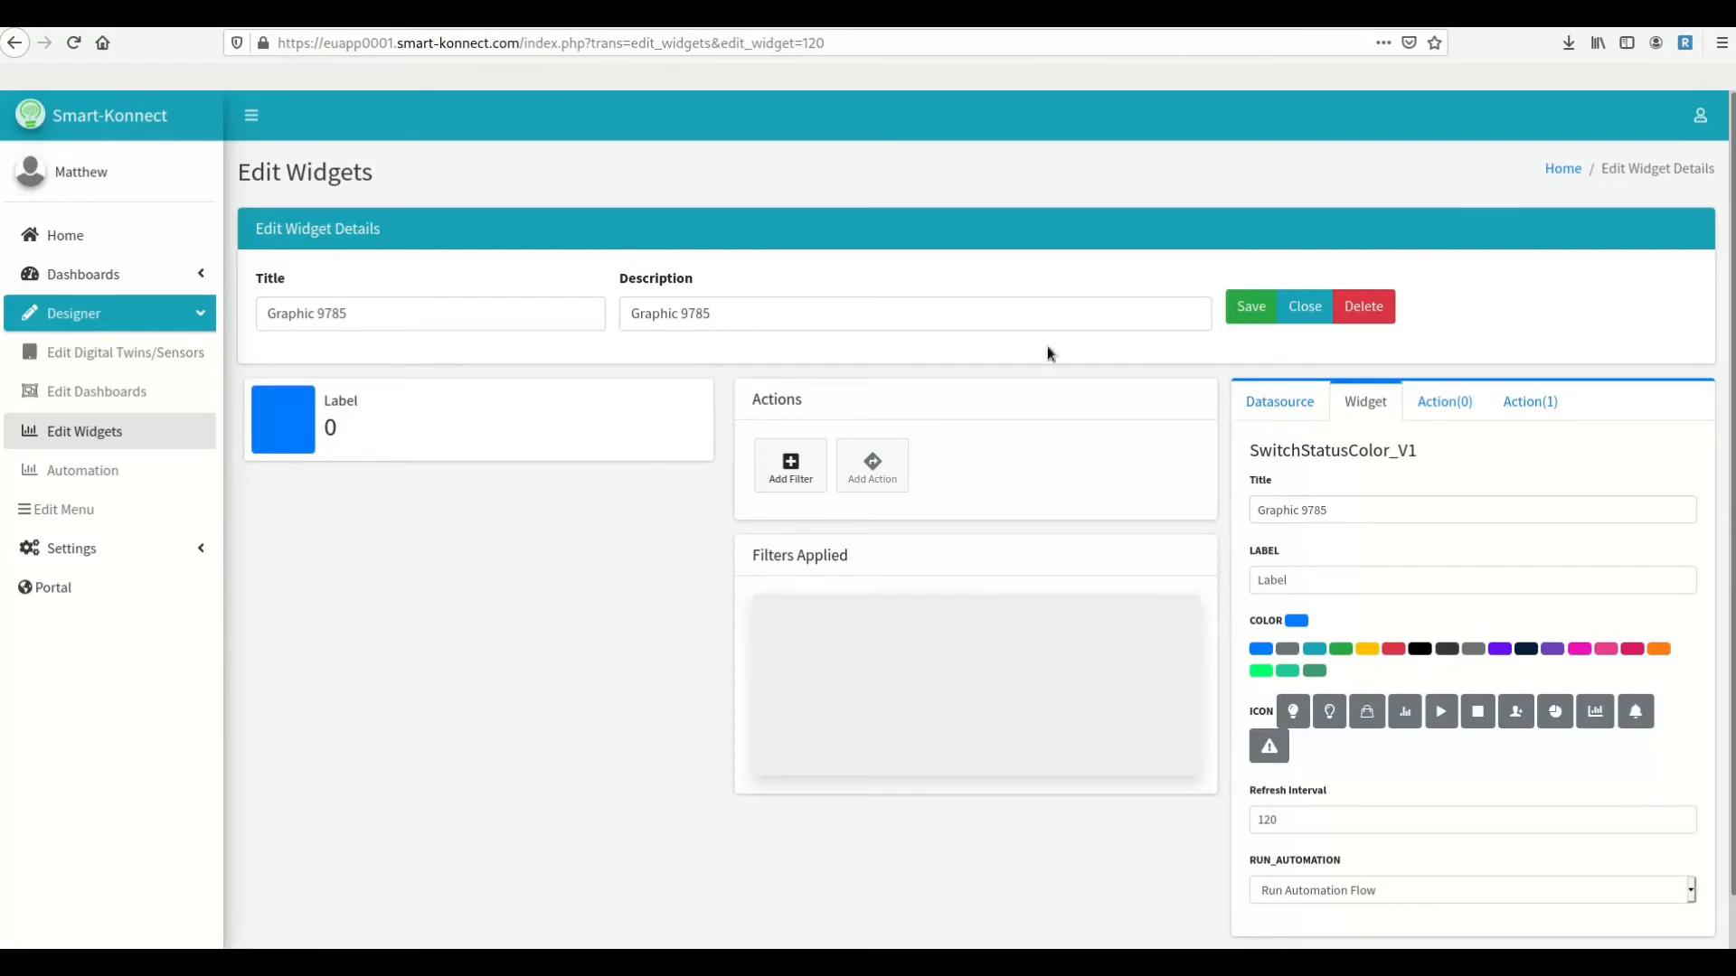
- Set the title and description in the new switch widget's details to "Power Button"
drag(394, 313, 176, 273)
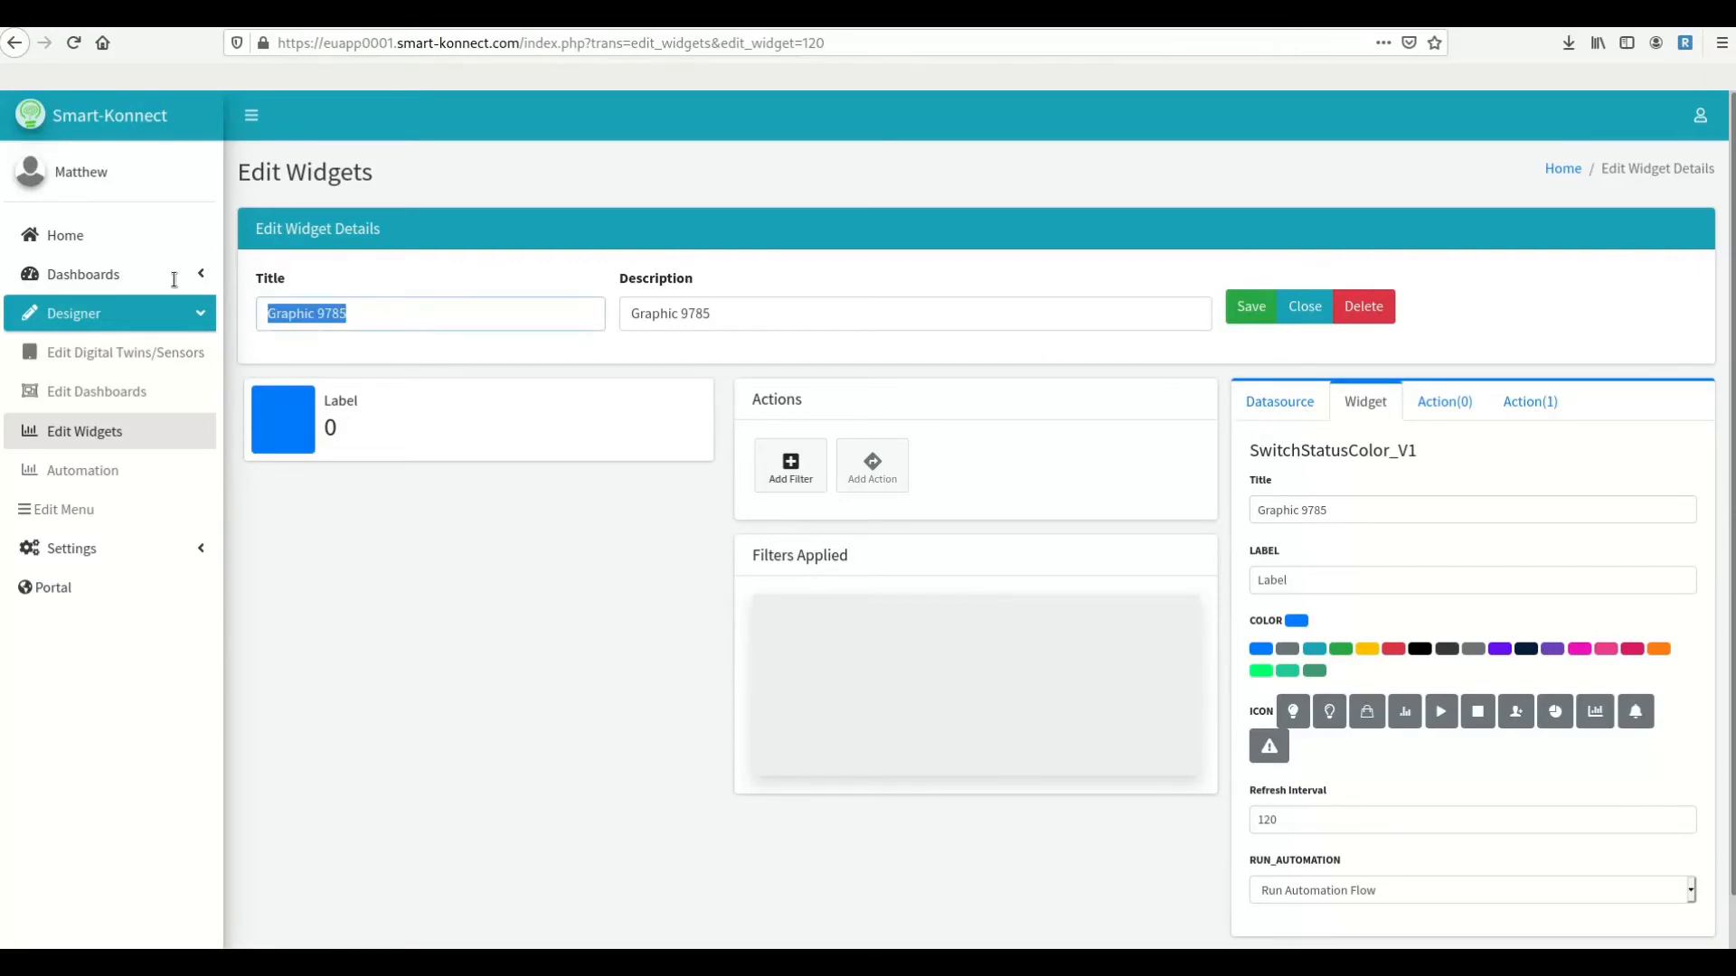
text(Power B)
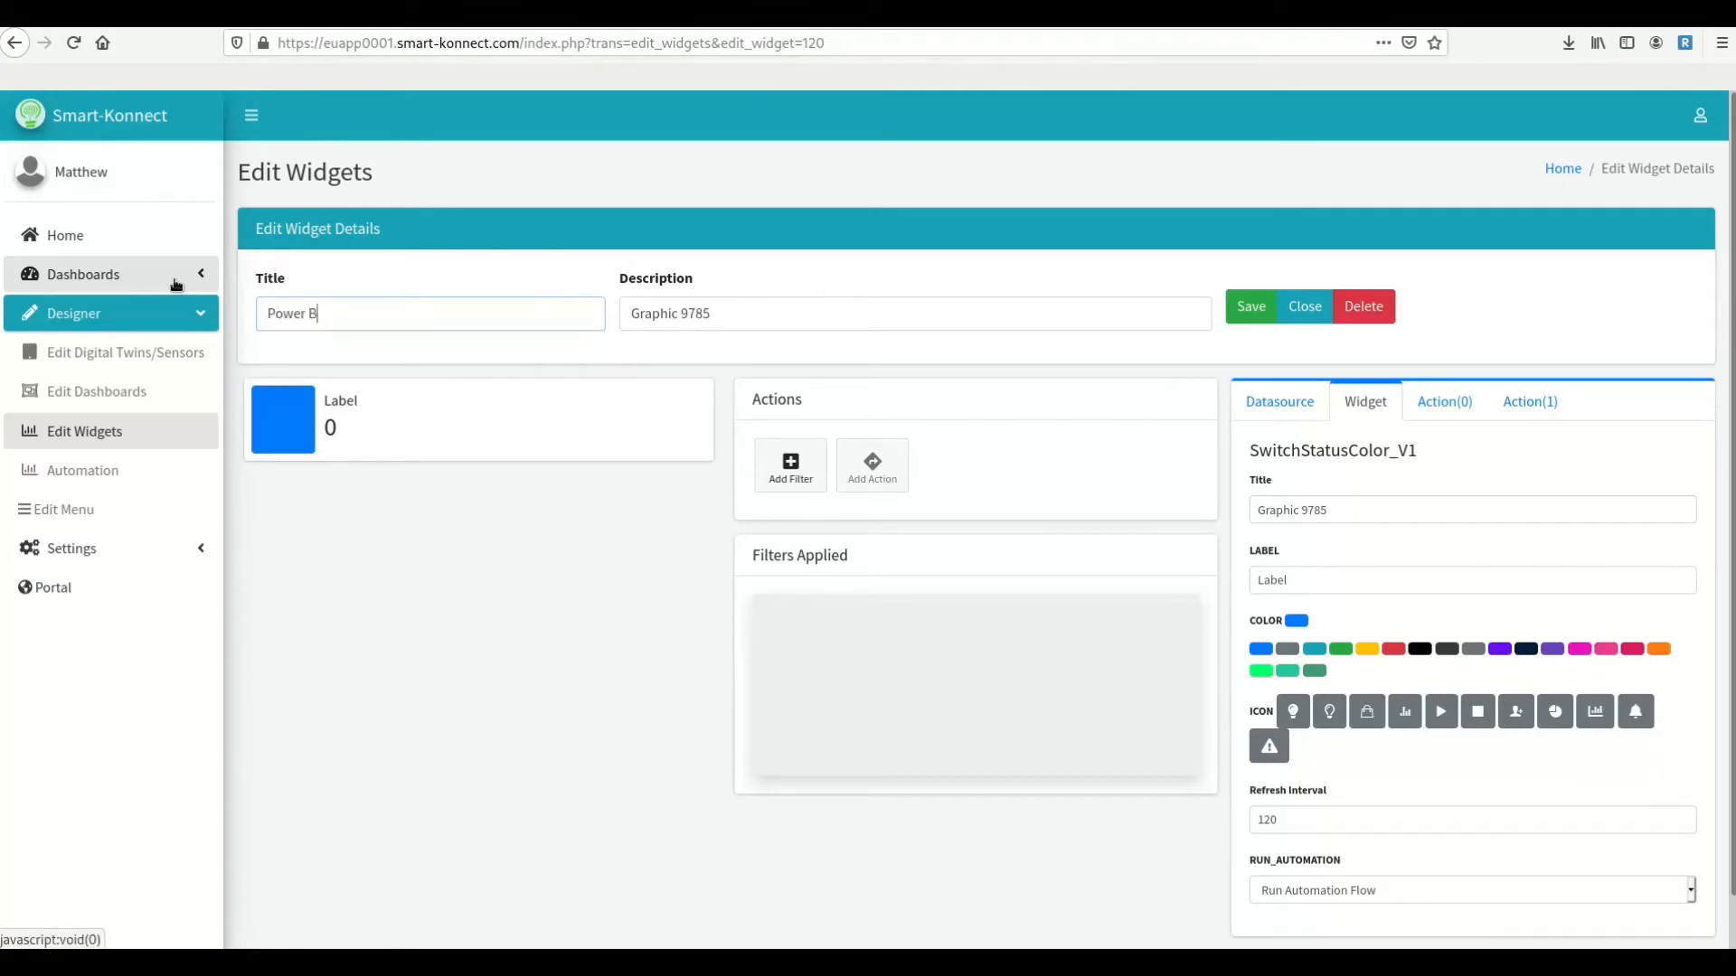
text(utton)
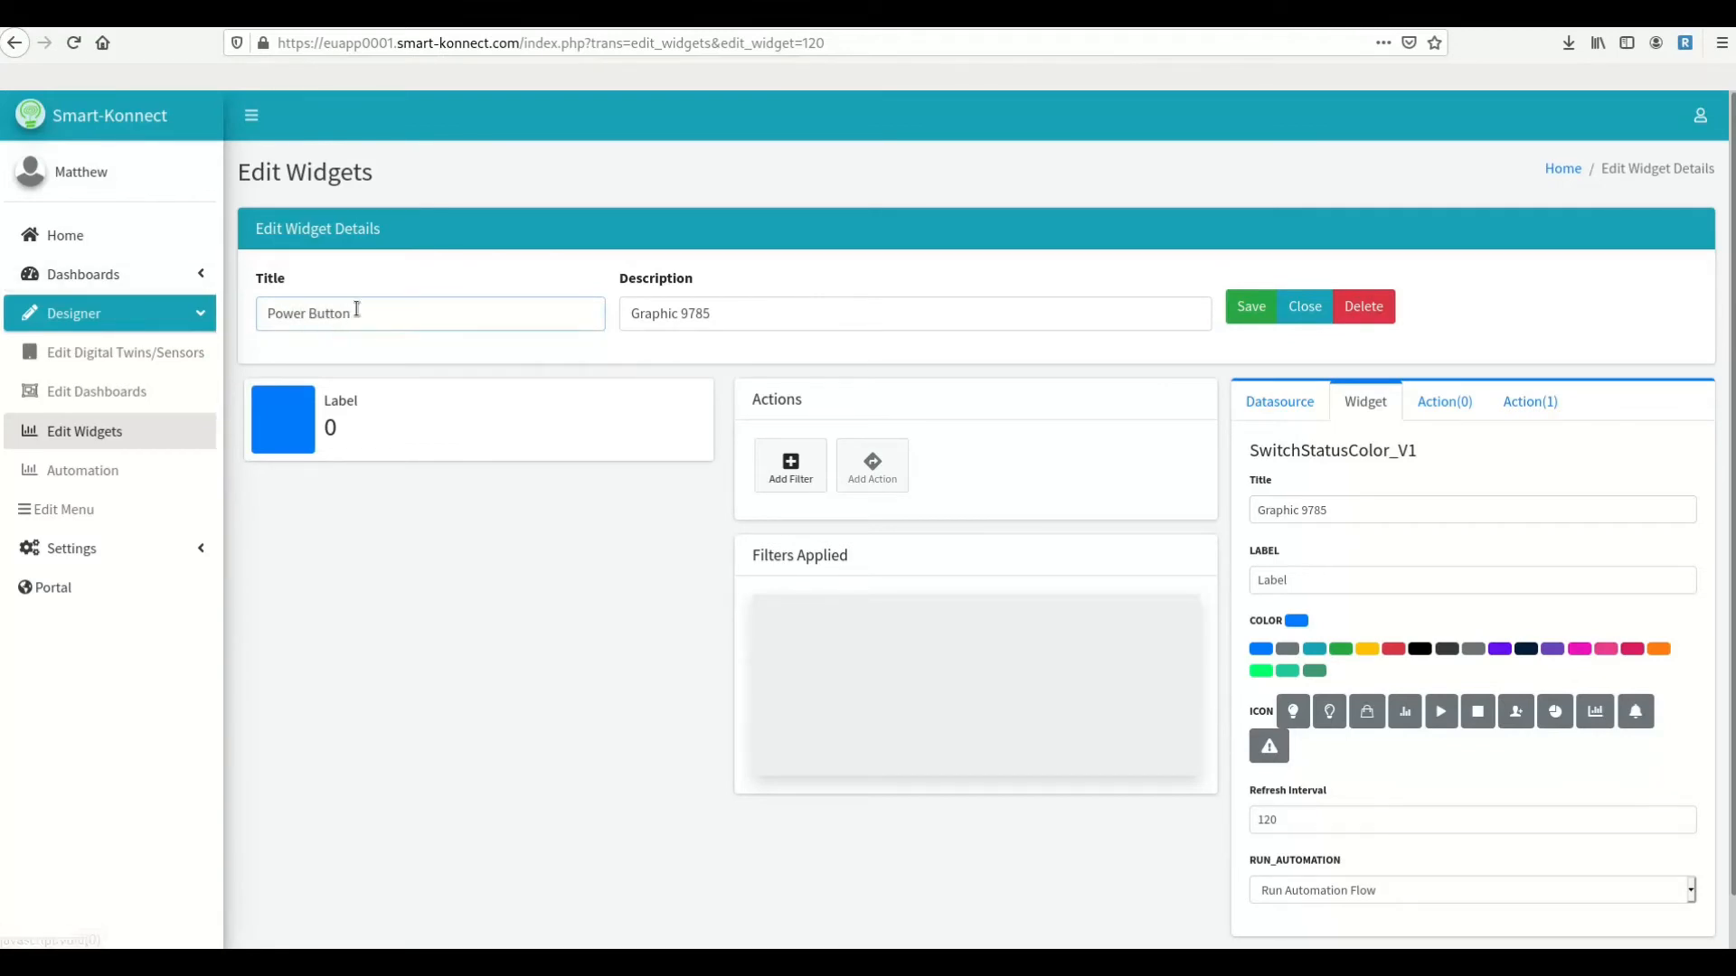
drag(369, 318, 180, 297)
click(732, 317)
key(ctrl+a)
key(ctrl+v)
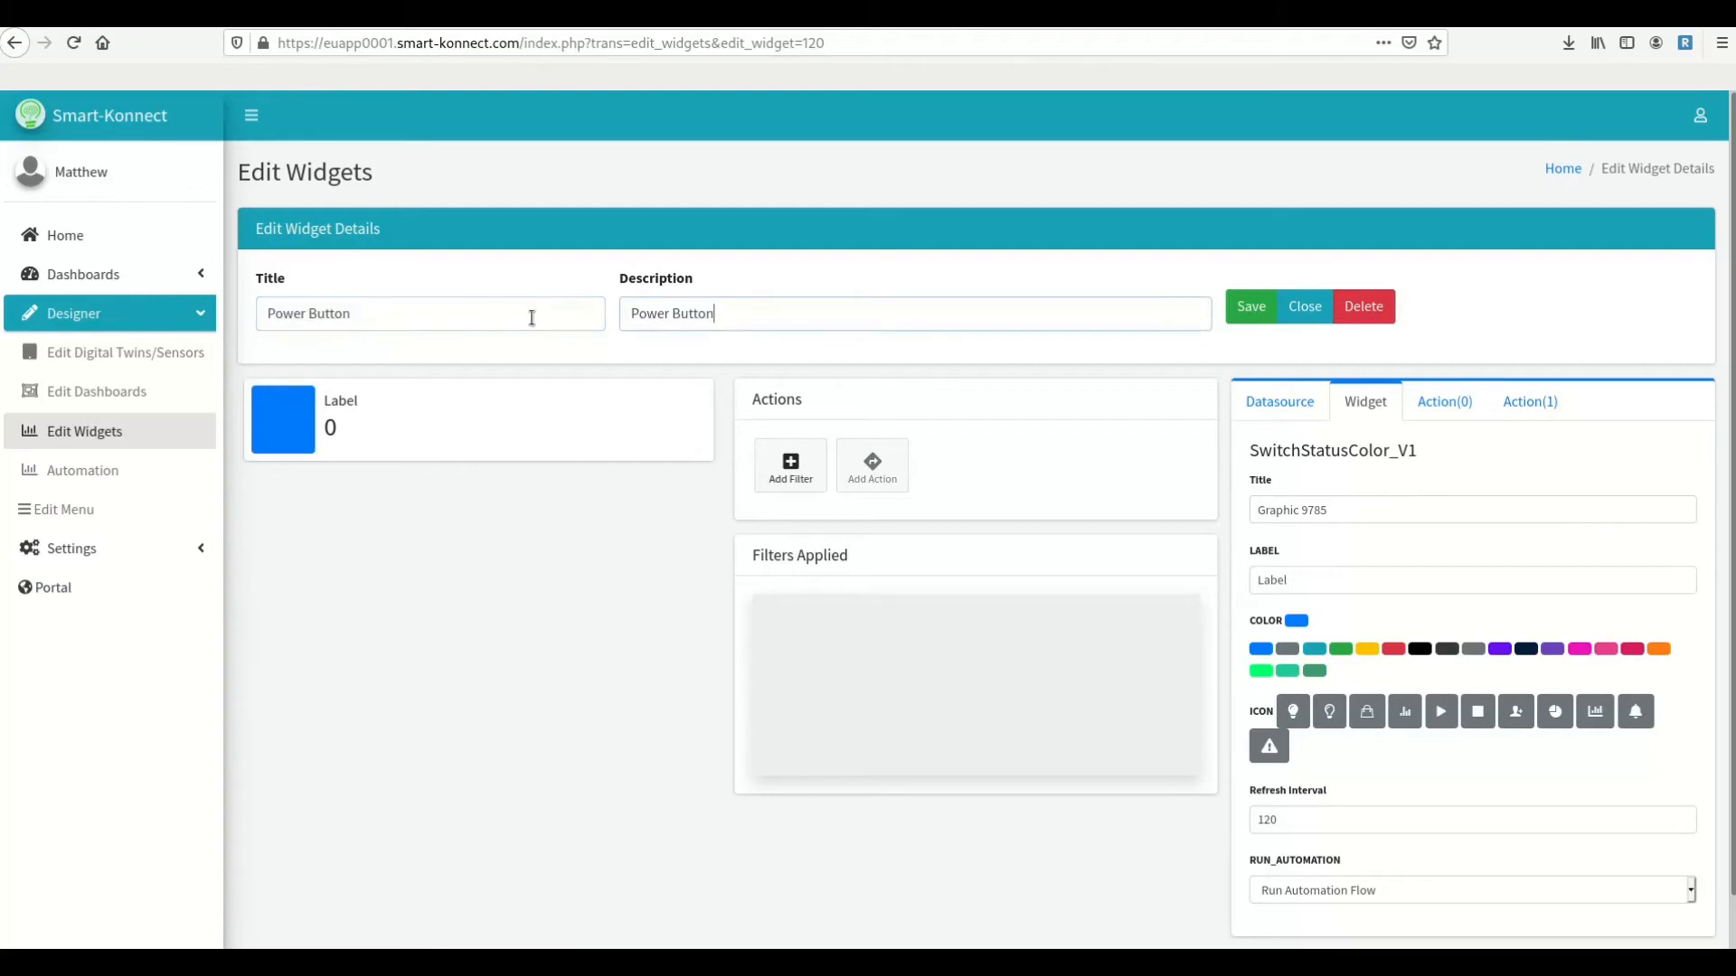
- Set the switch widget's own title and label properties to "Power Button" and save the widget
click(1395, 506)
drag(1371, 510, 1189, 511)
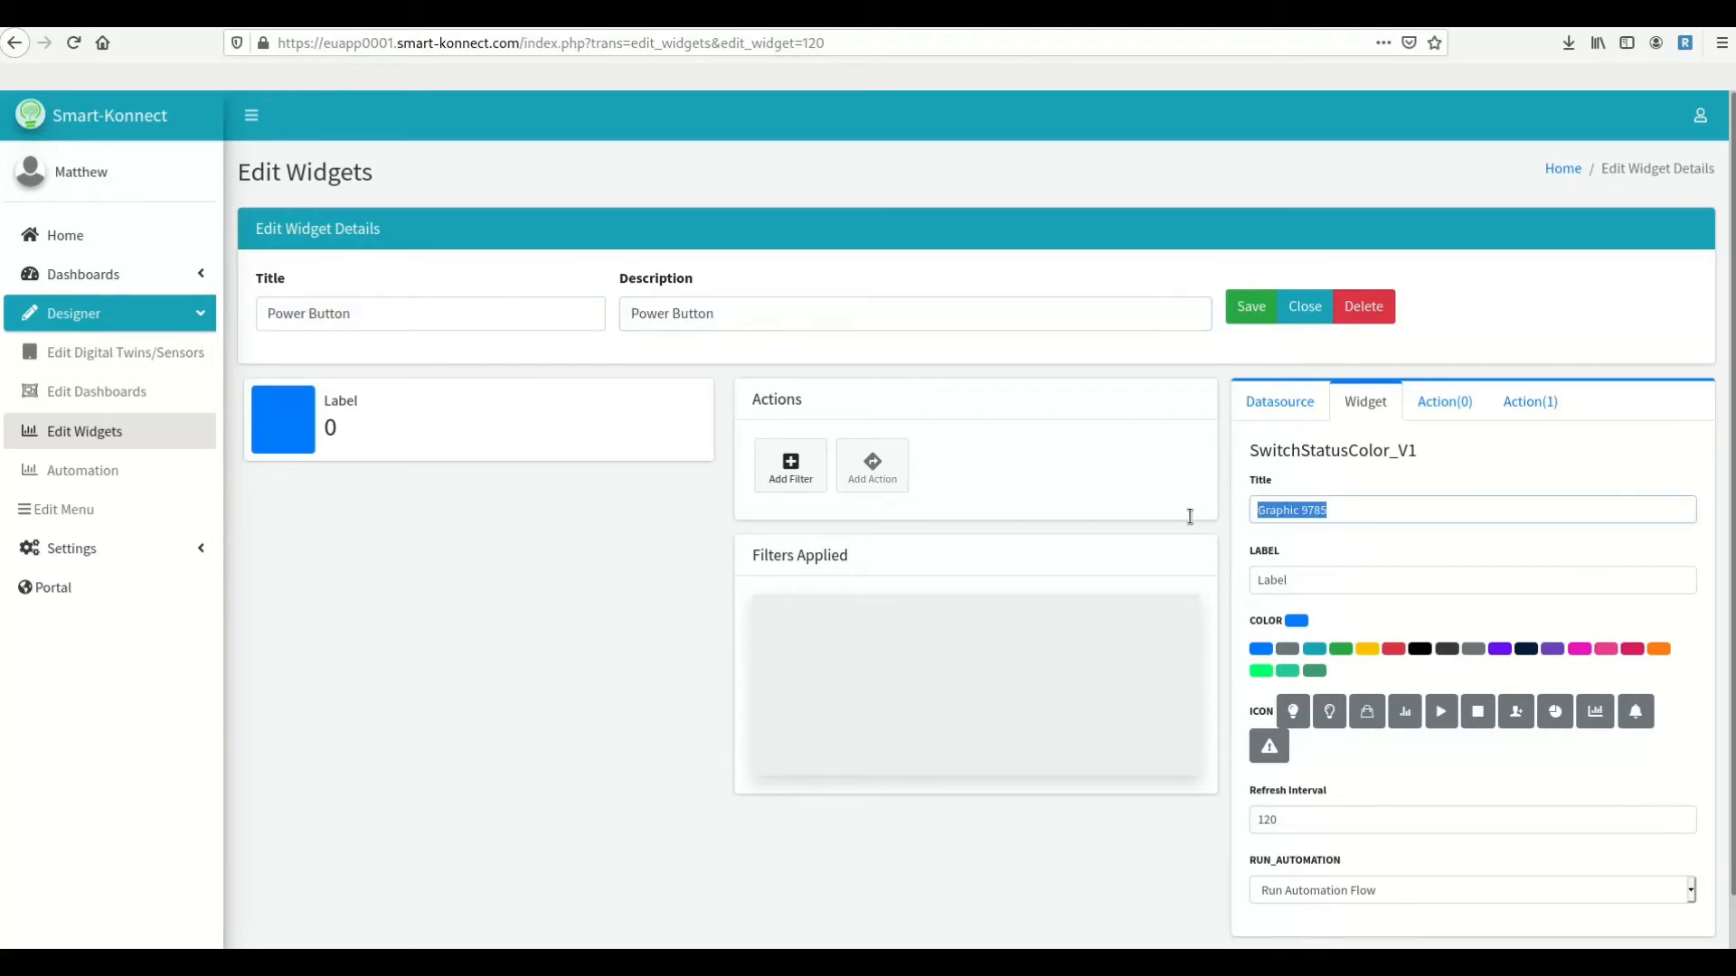
key(ctrl+v)
drag(1317, 573, 1180, 571)
key(ctrl+v)
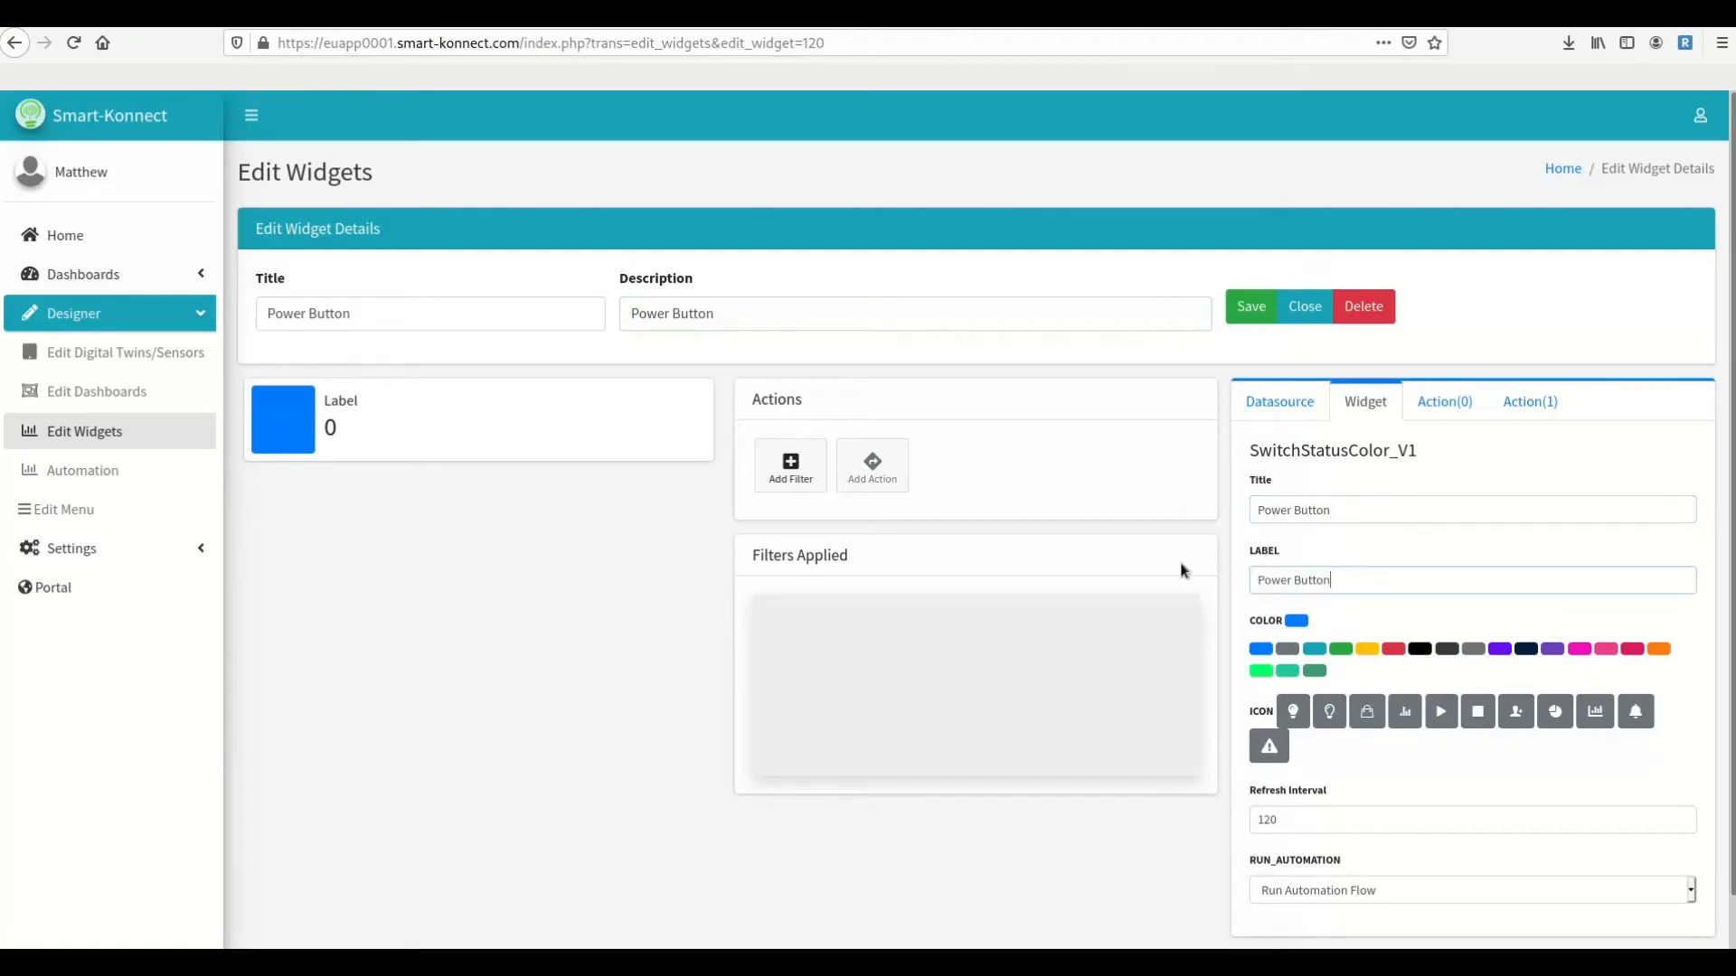
click(1237, 314)
- Set the if-value condition of the Power Button widget's Action(0) to 0
click(1446, 401)
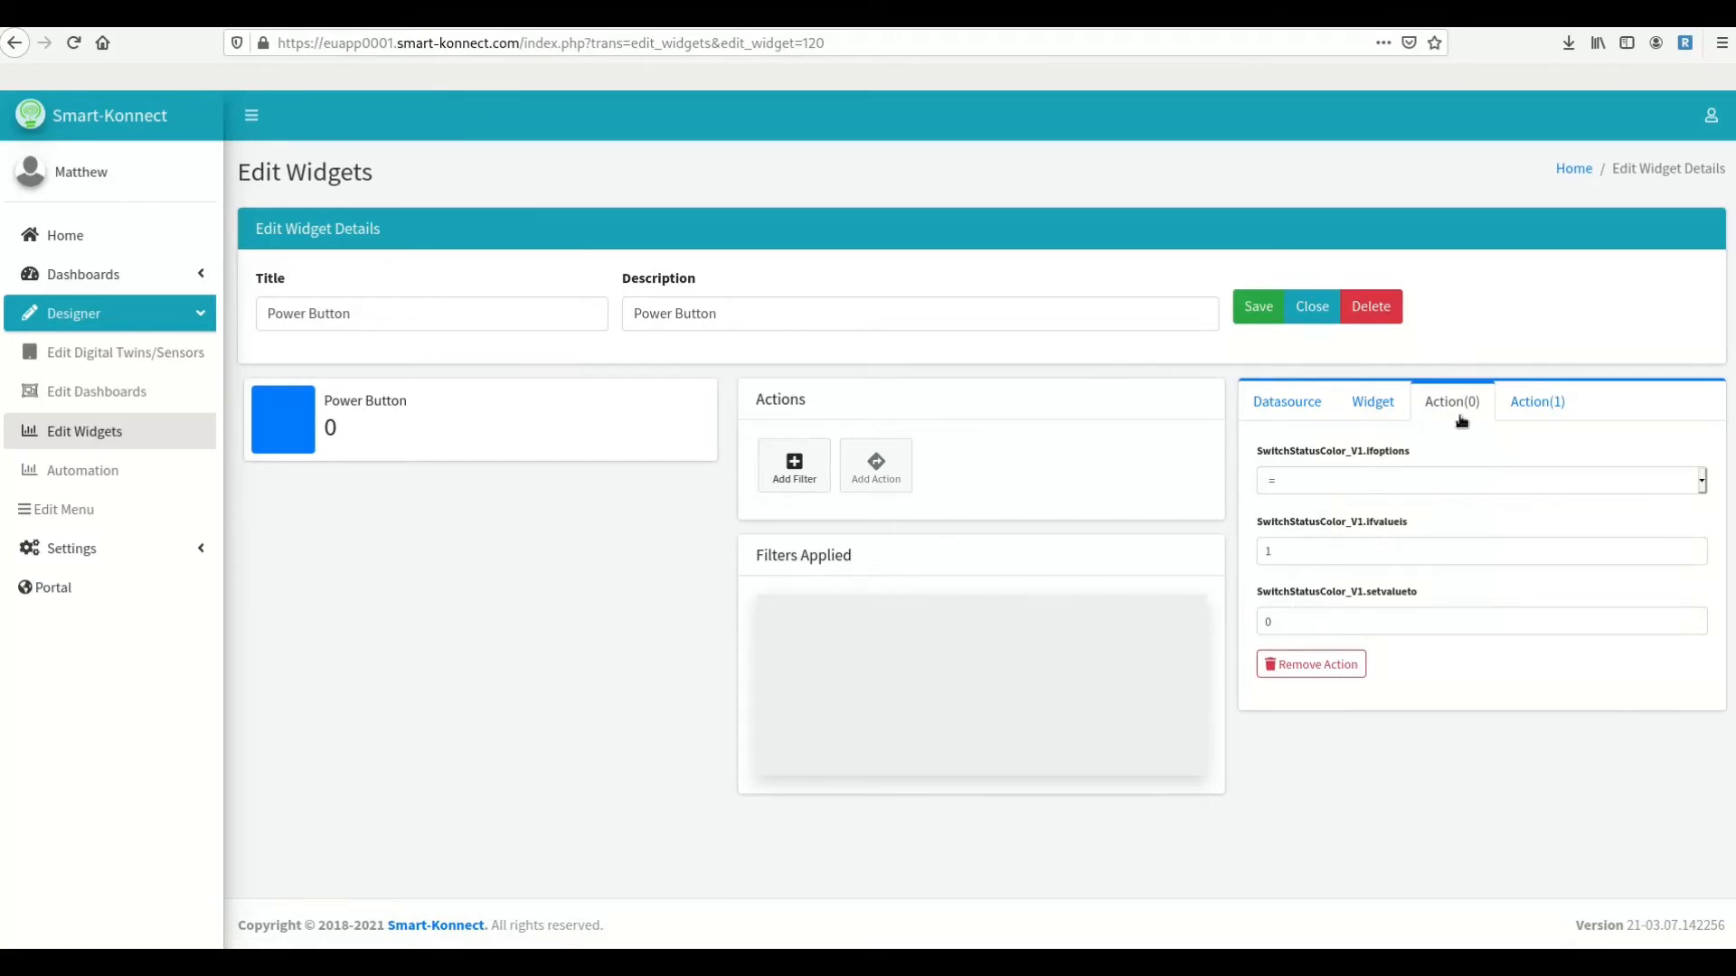
double_click(1299, 552)
text(0)
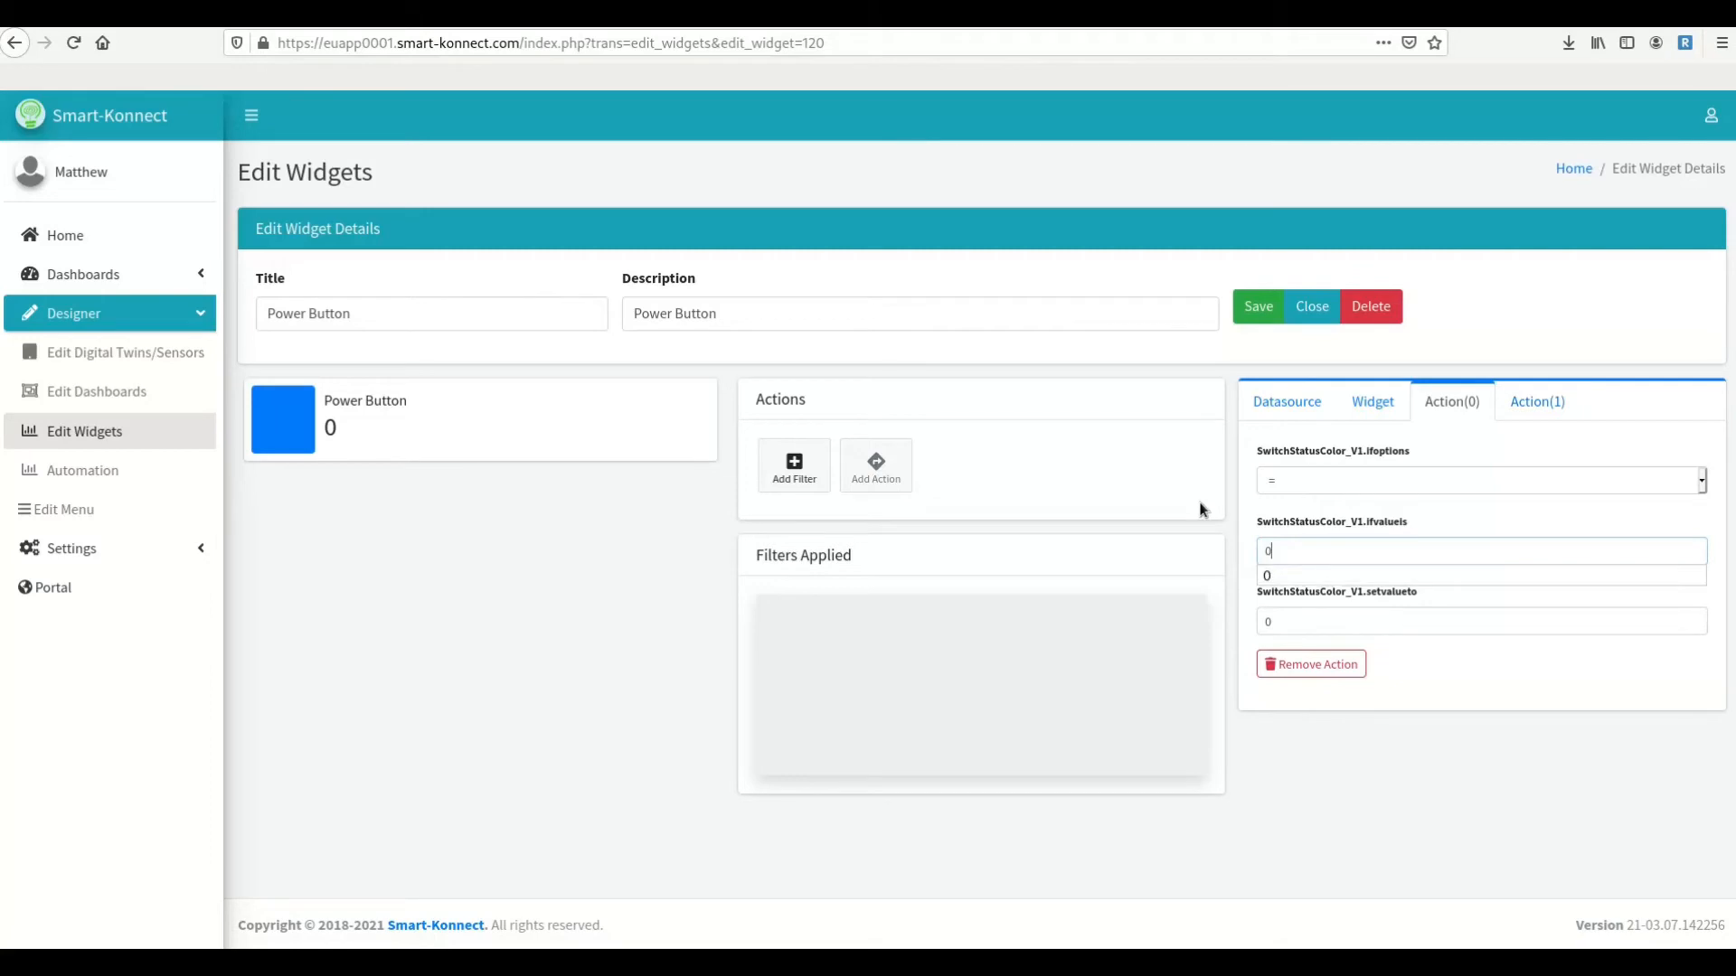
click(1321, 618)
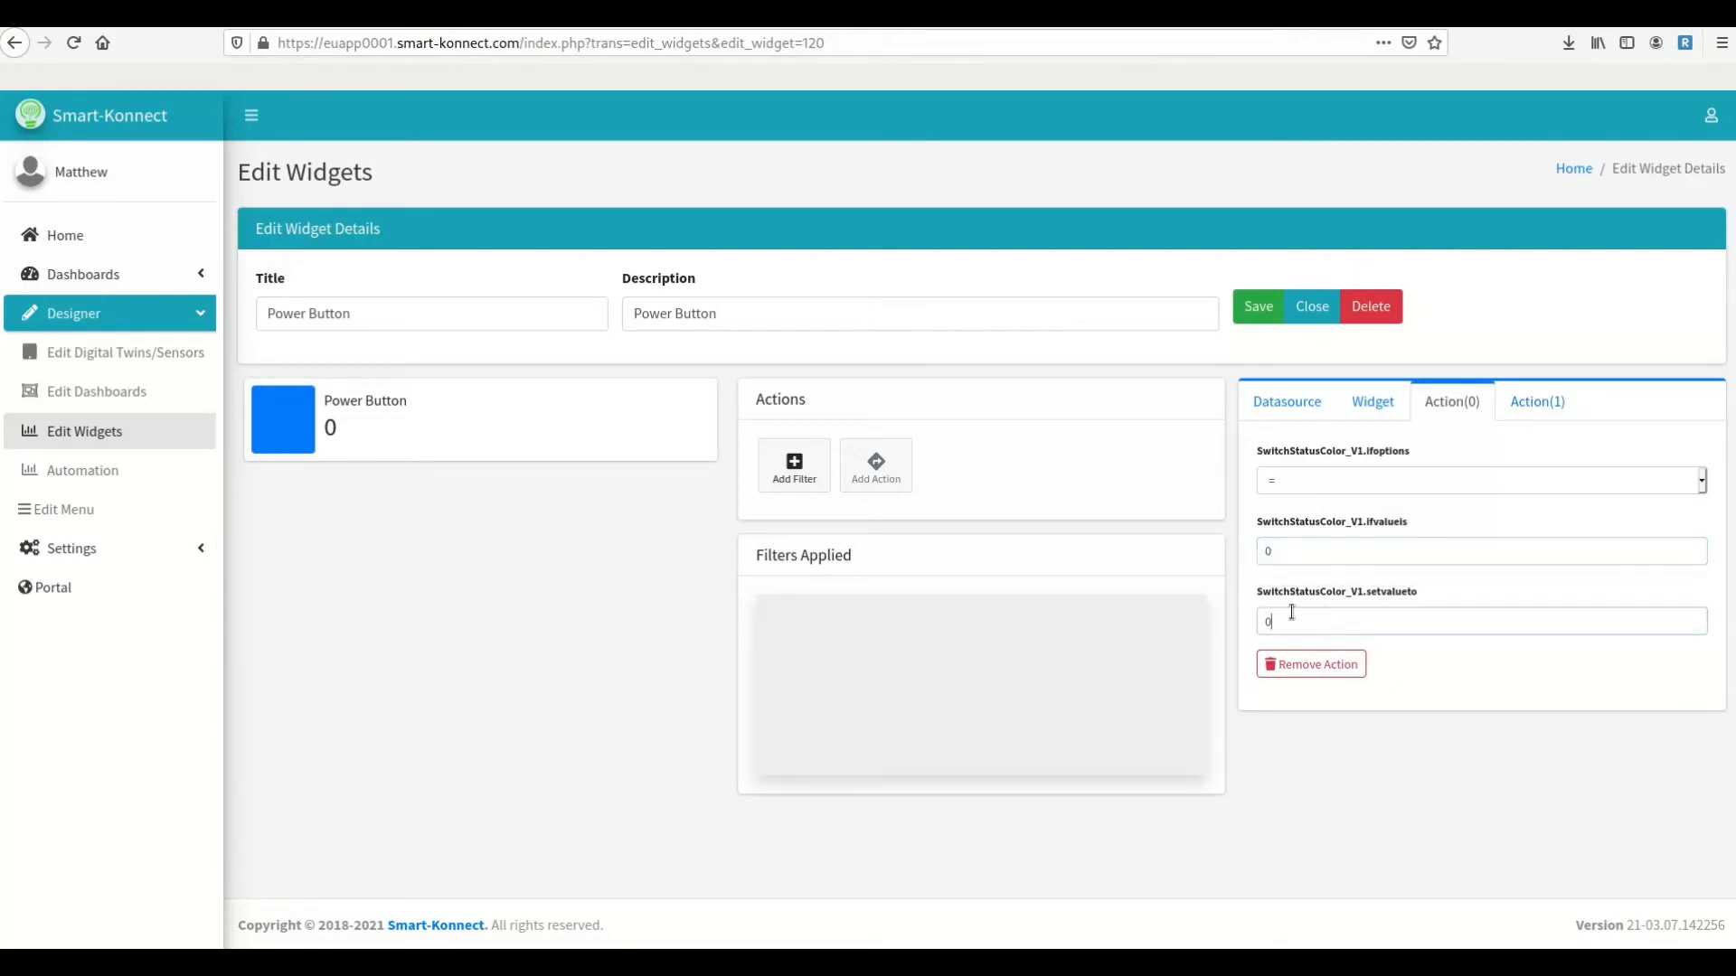
- Set Action(1) to use the <> operator with a set-value-to of 0, and save the widget
click(1516, 411)
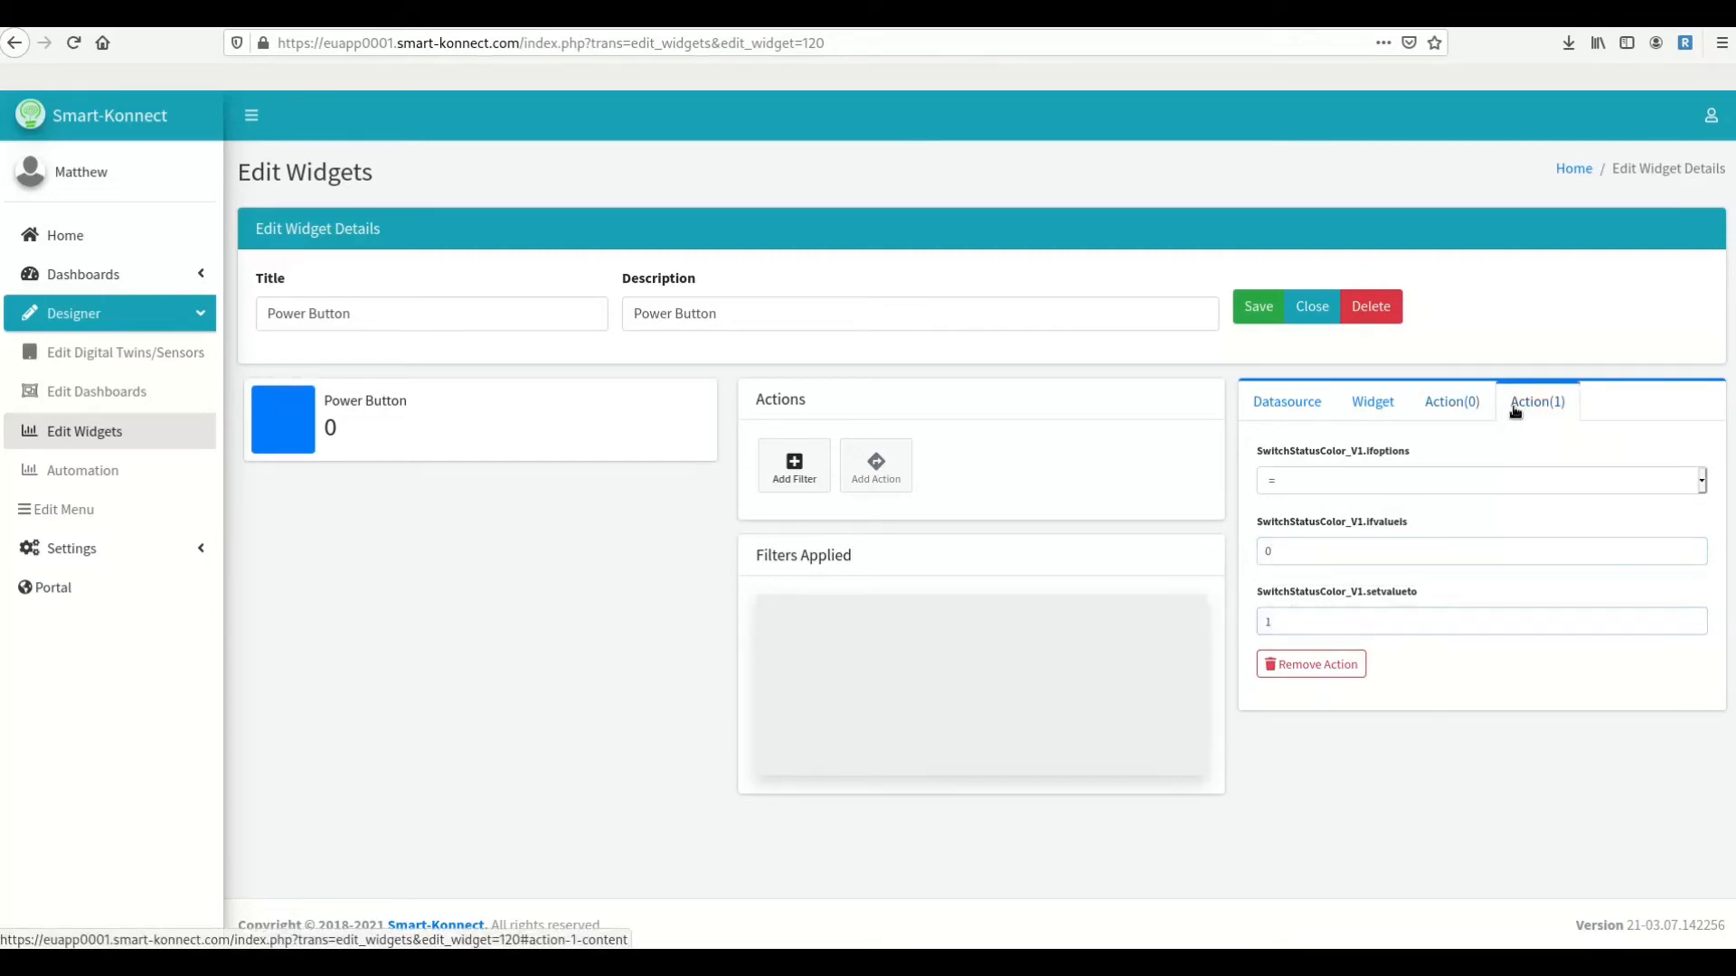
click(1300, 481)
click(1278, 638)
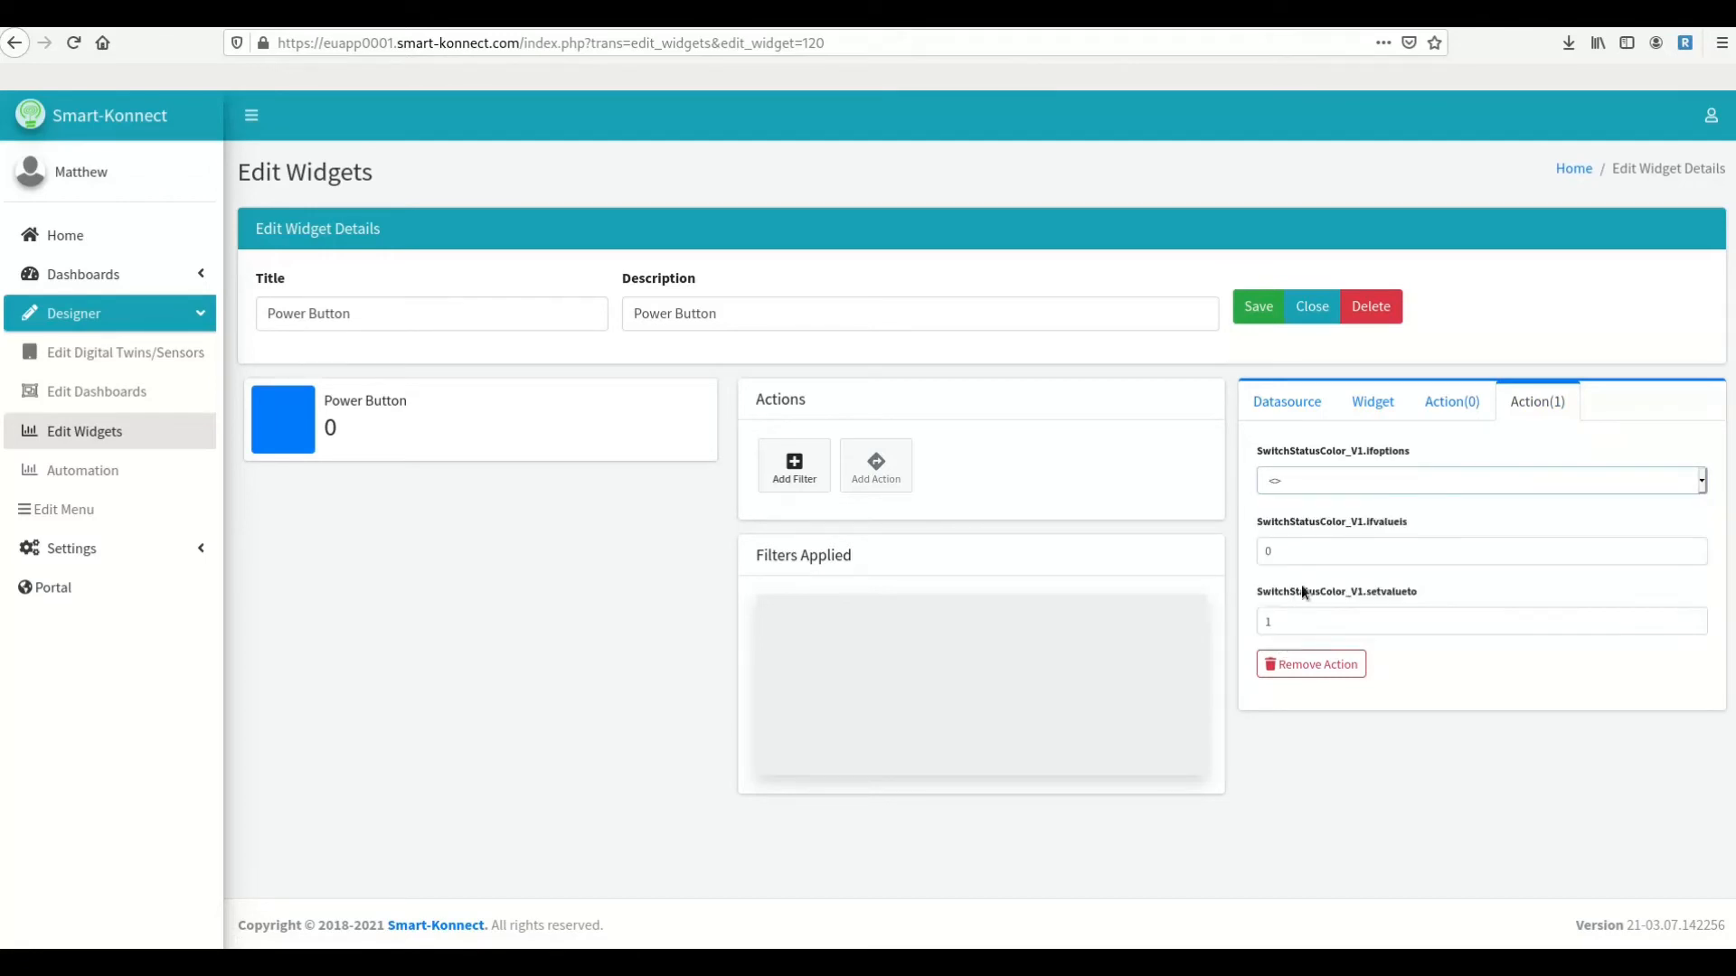
drag(1313, 617, 1232, 616)
text(0)
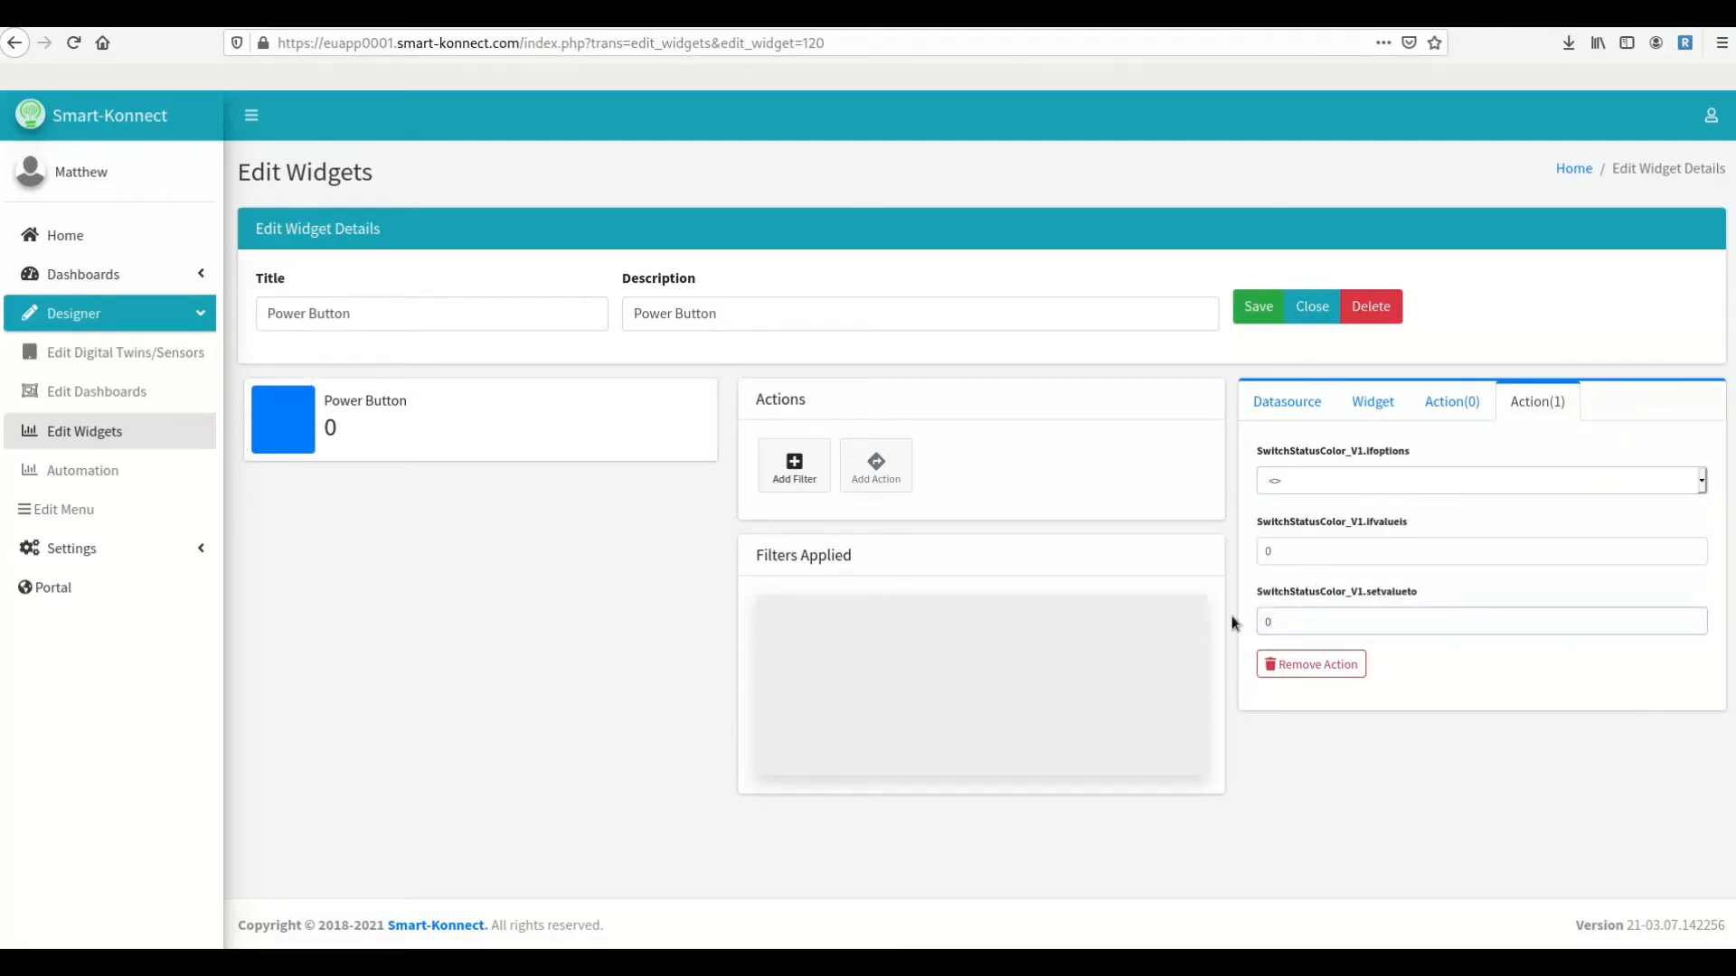
click(1266, 313)
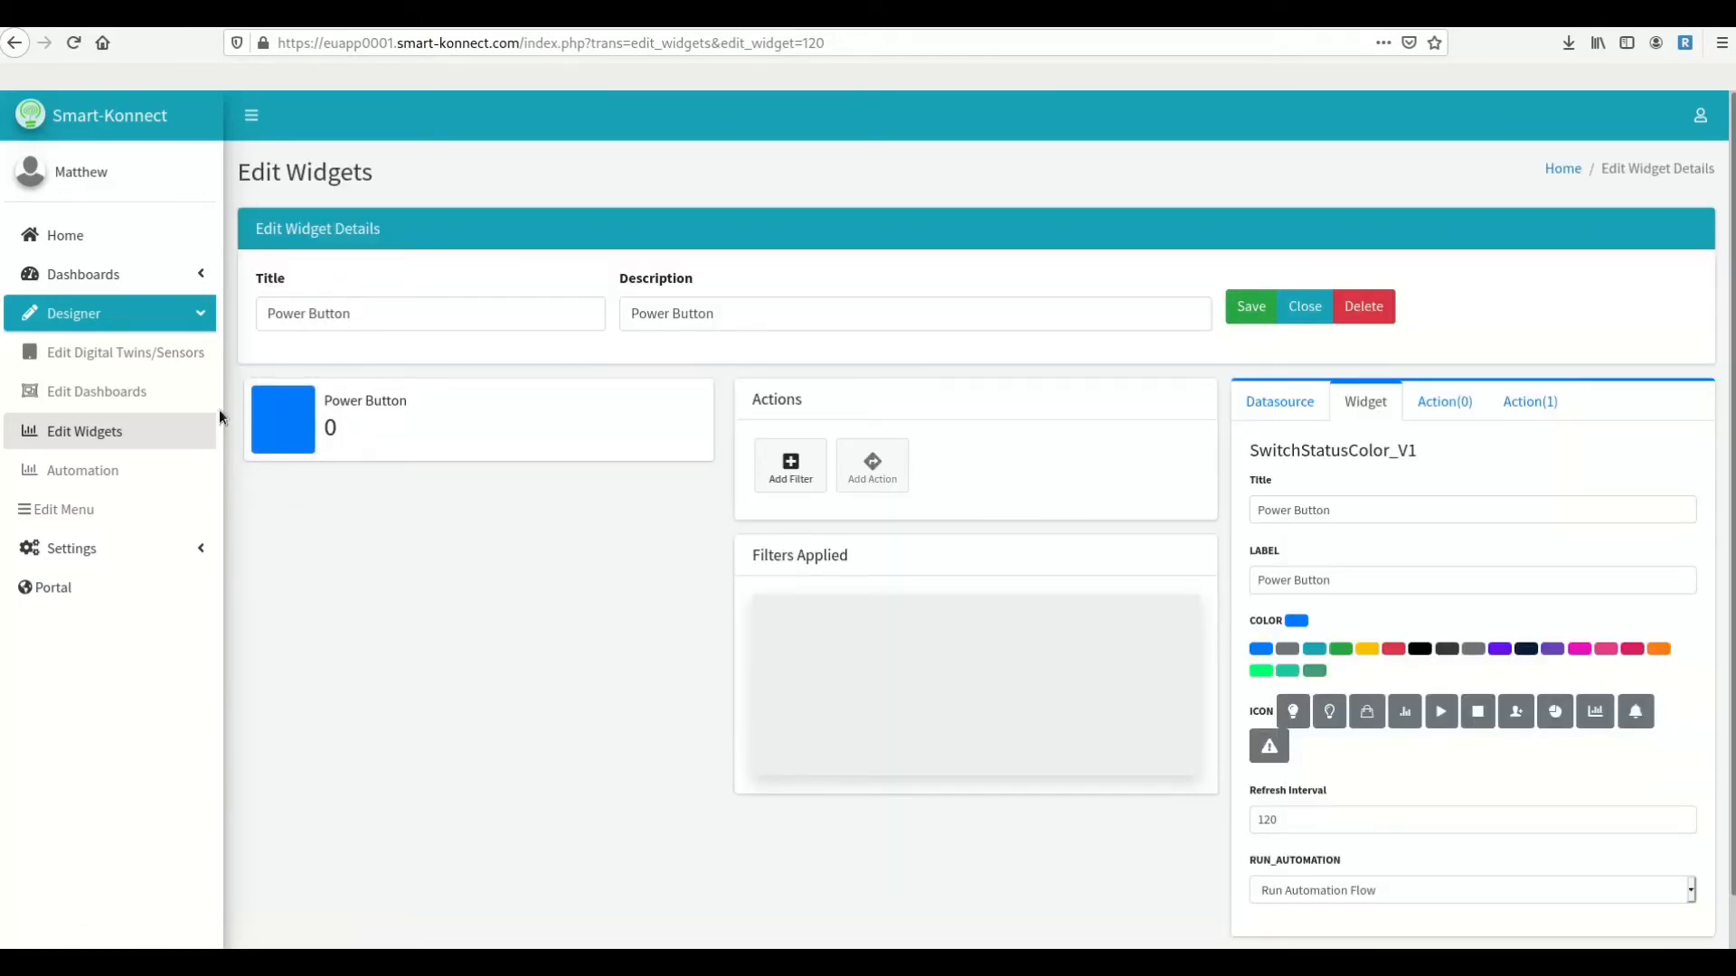
- Add two Conditional_Color filters to the Power Button widget
click(794, 477)
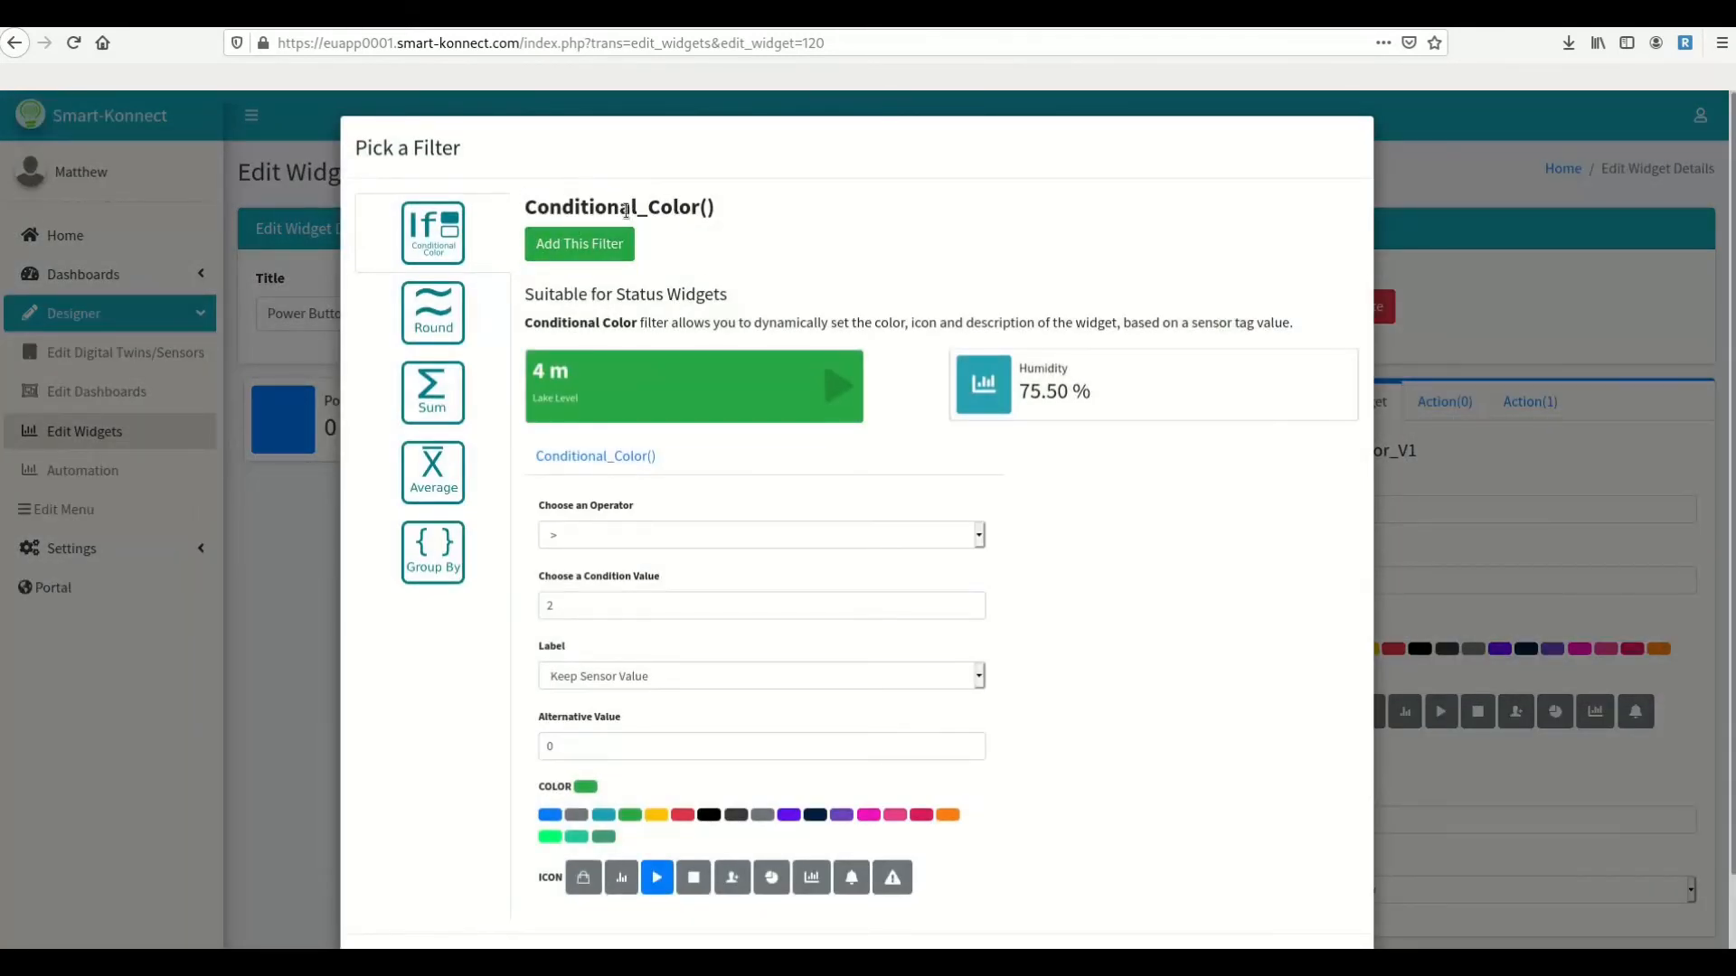
click(619, 251)
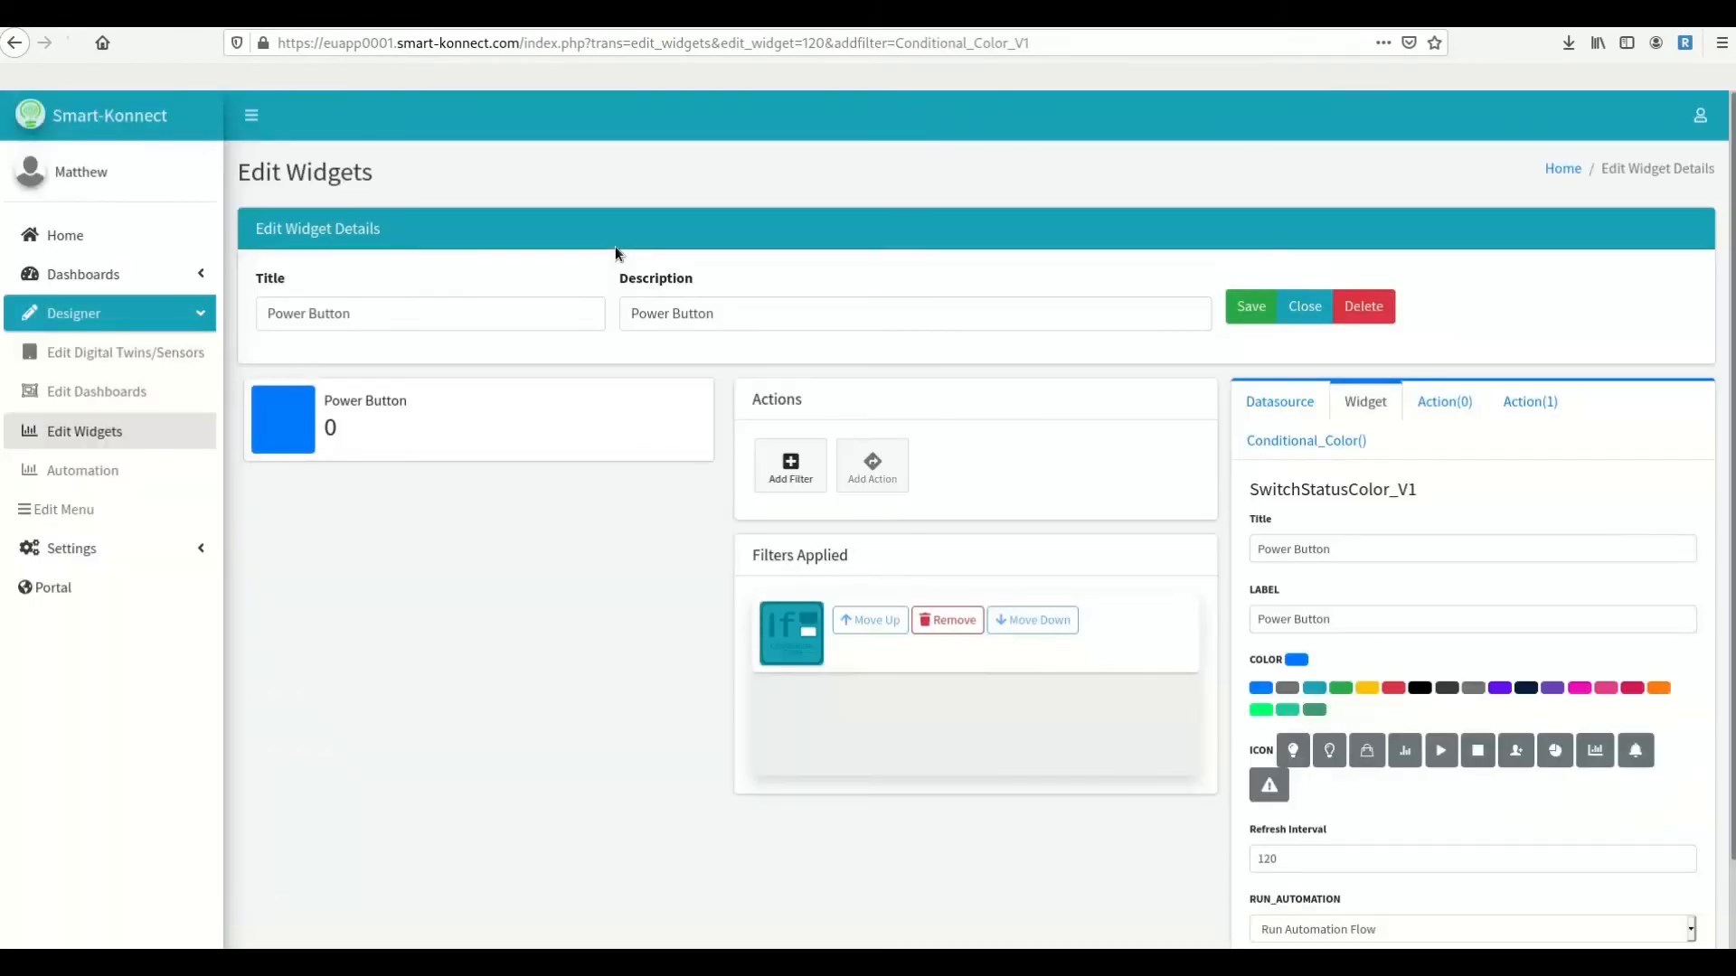
click(785, 463)
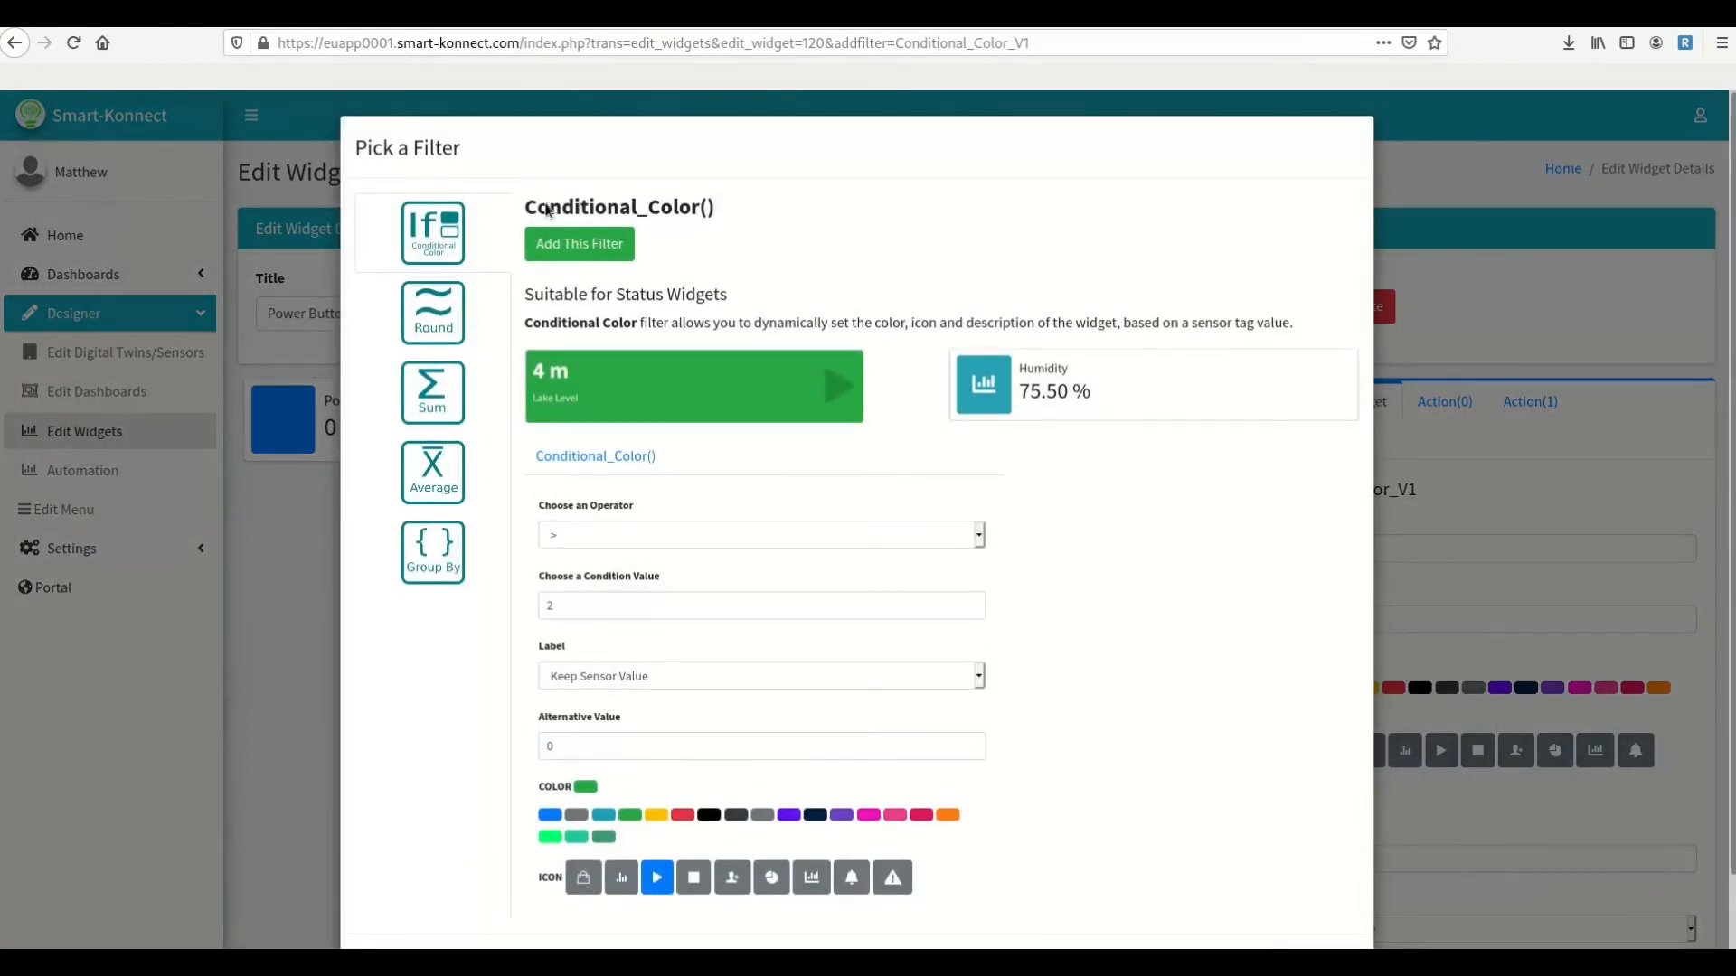
click(554, 244)
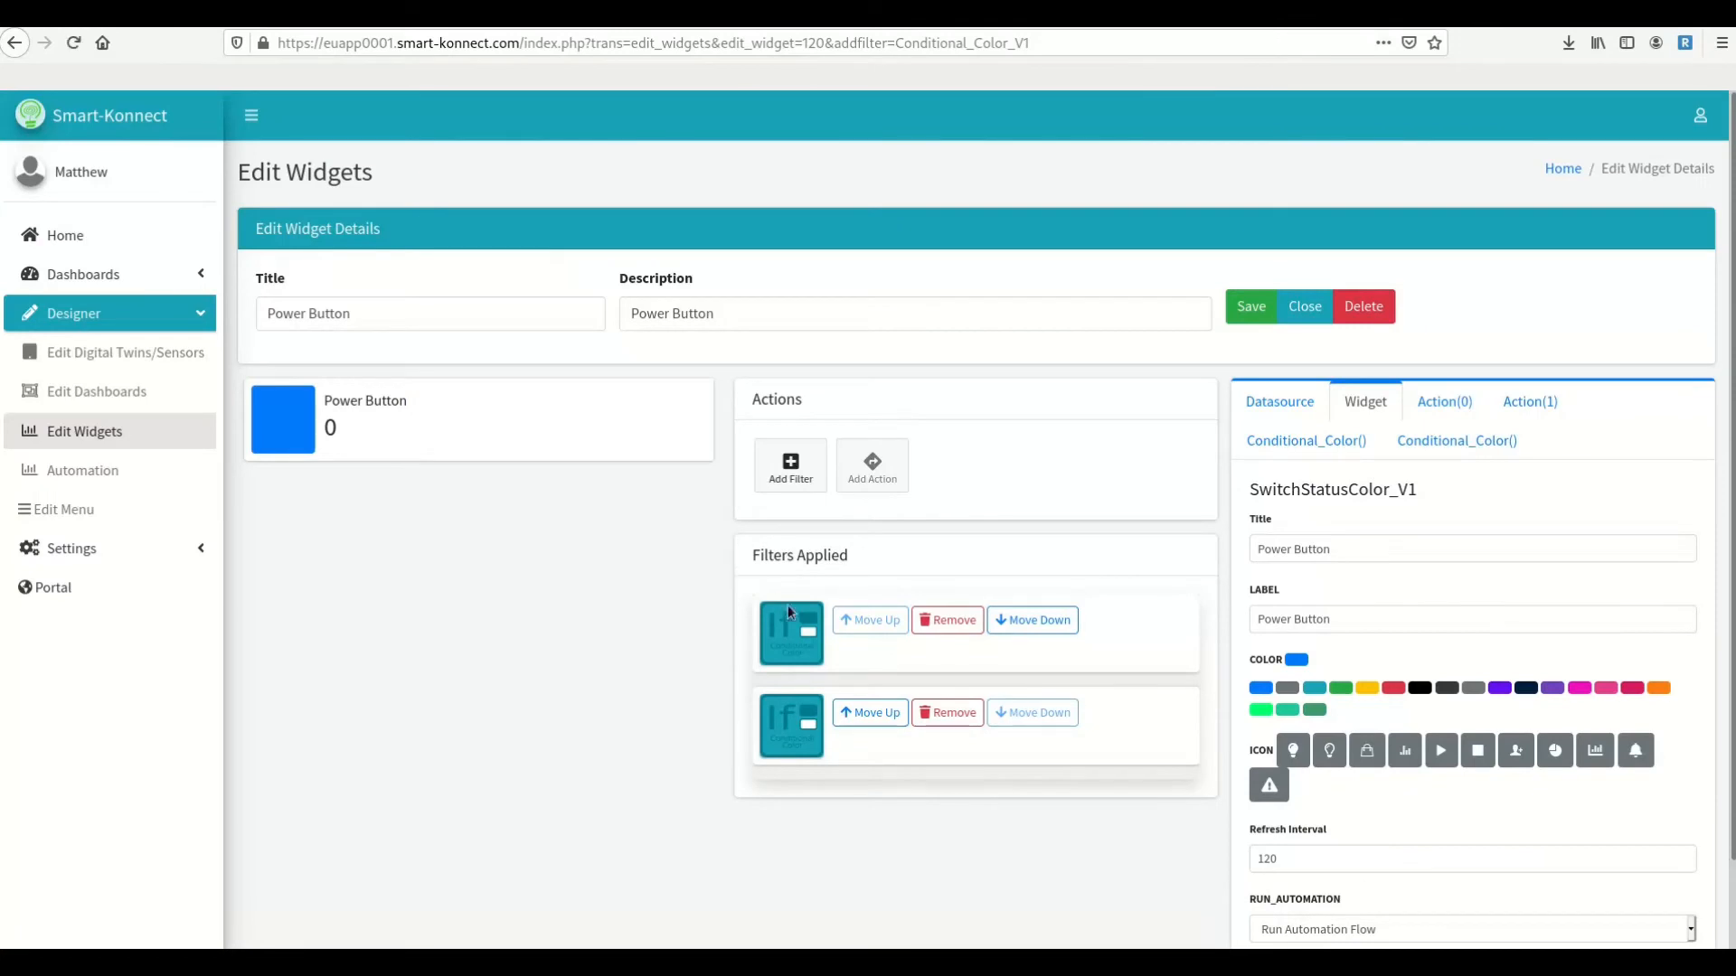
- Configure the first Conditional_Color filter, for condition value 1, to show the alternative value "ON" in green with the play icon
click(1302, 443)
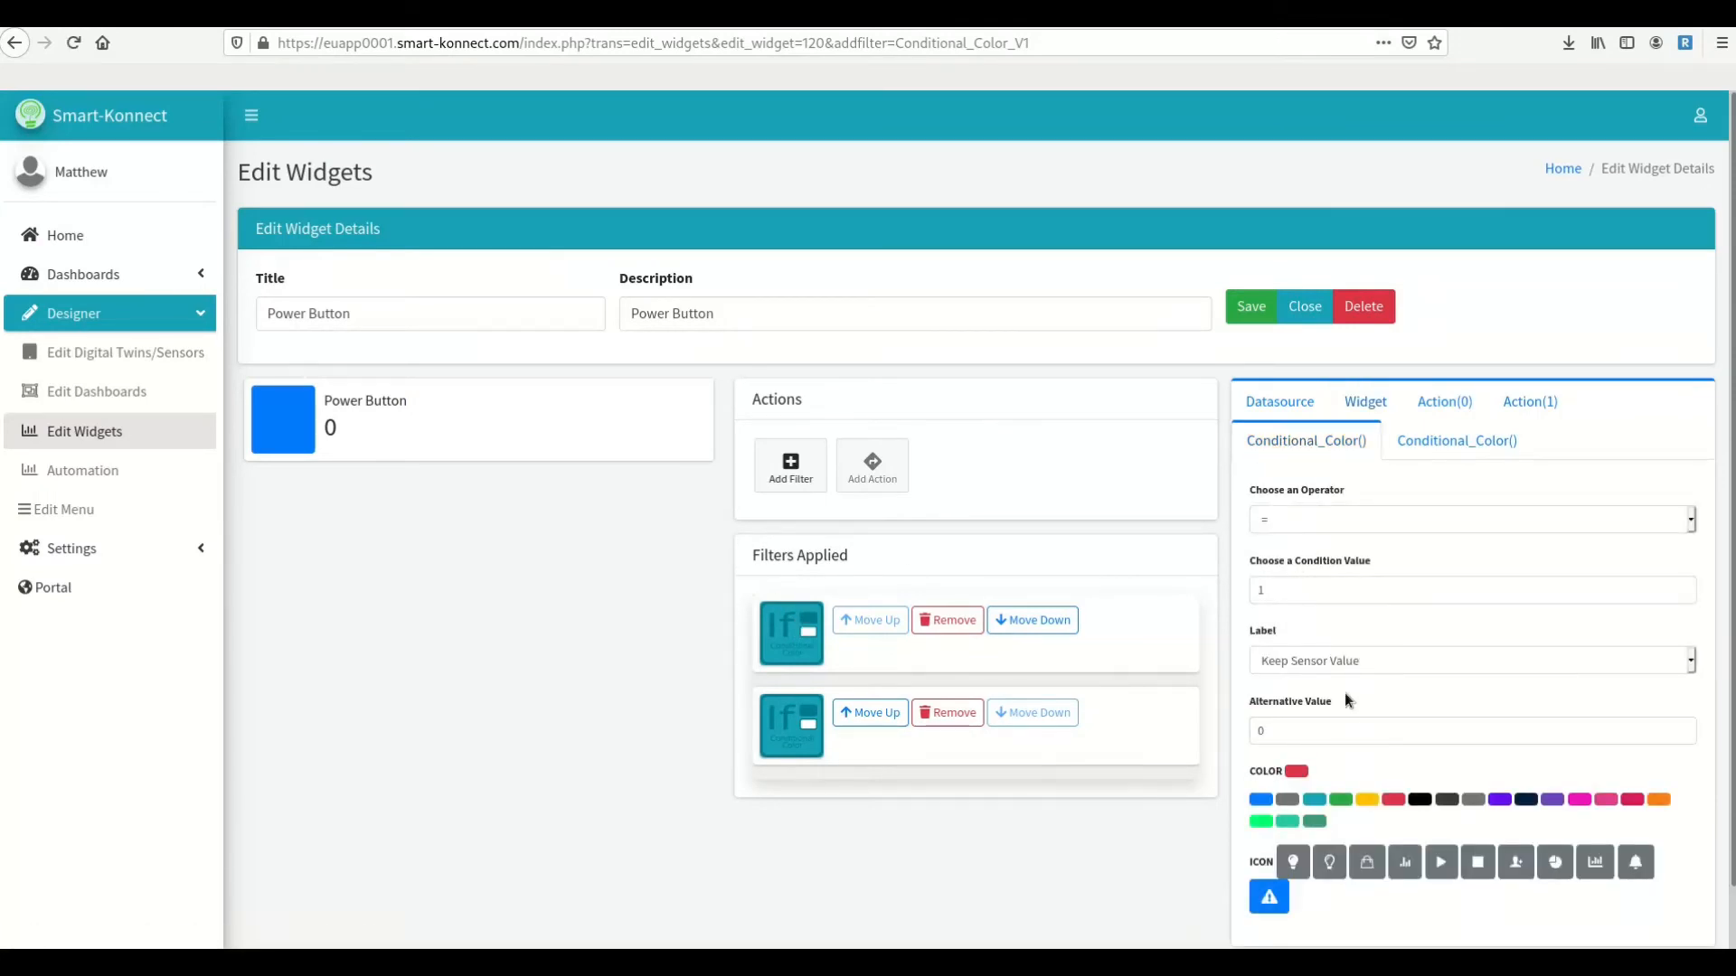
click(1347, 658)
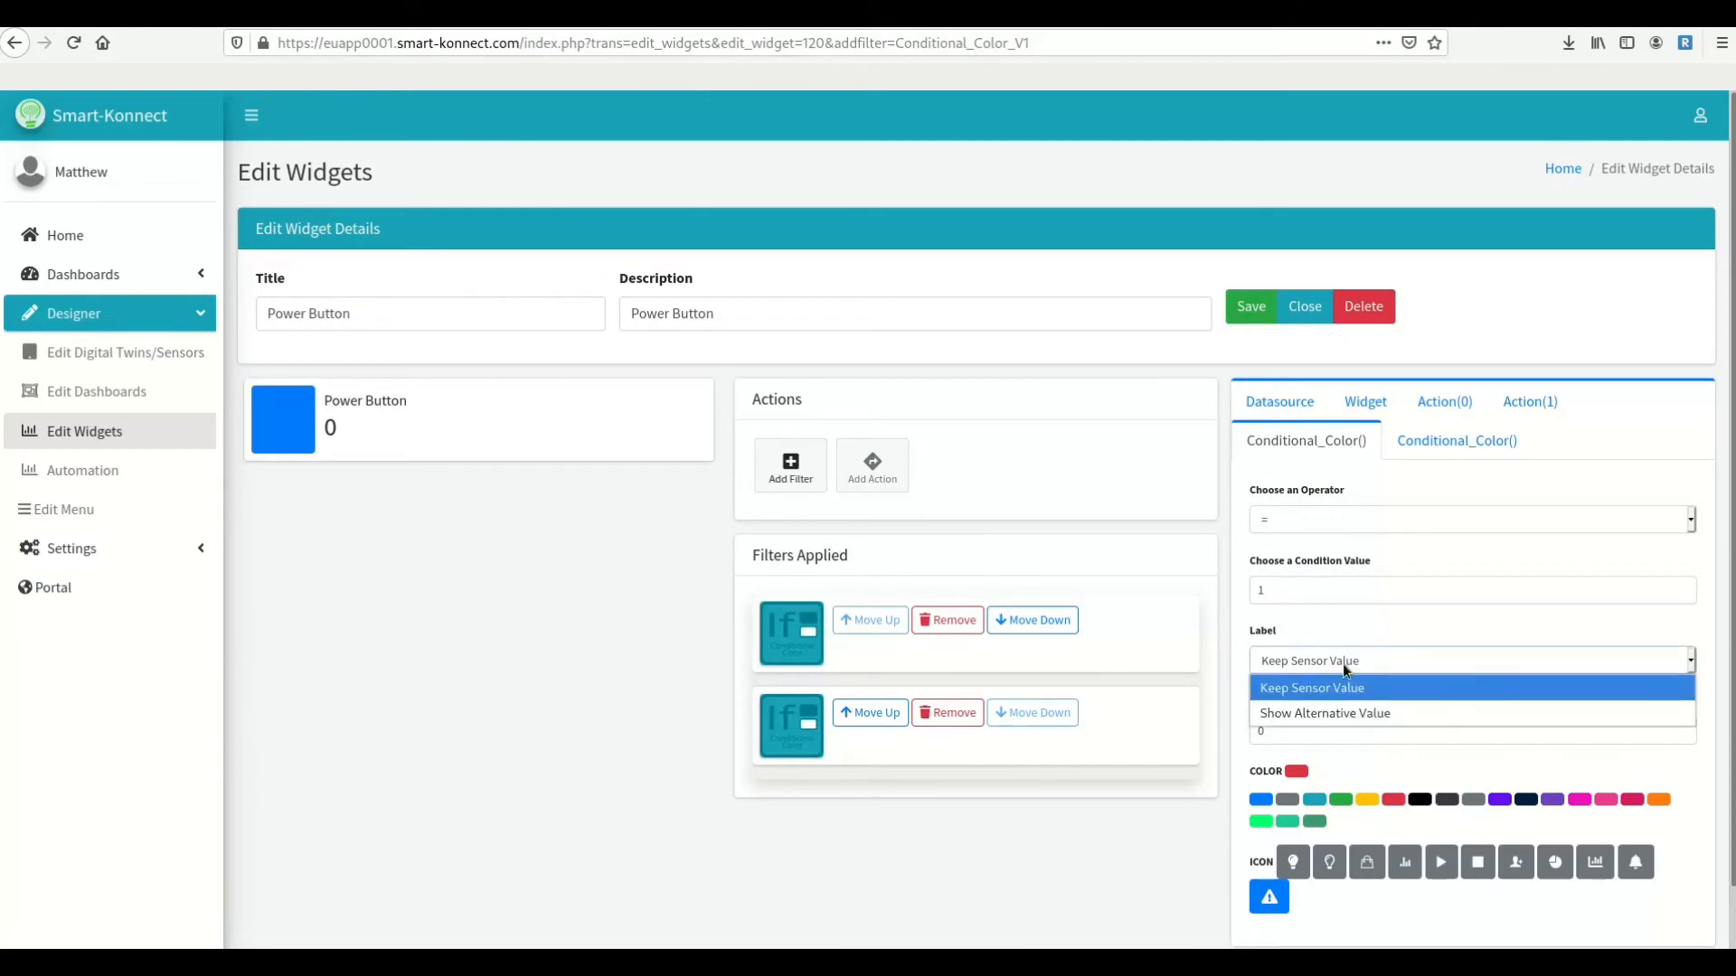
click(1315, 715)
drag(1300, 728, 1212, 731)
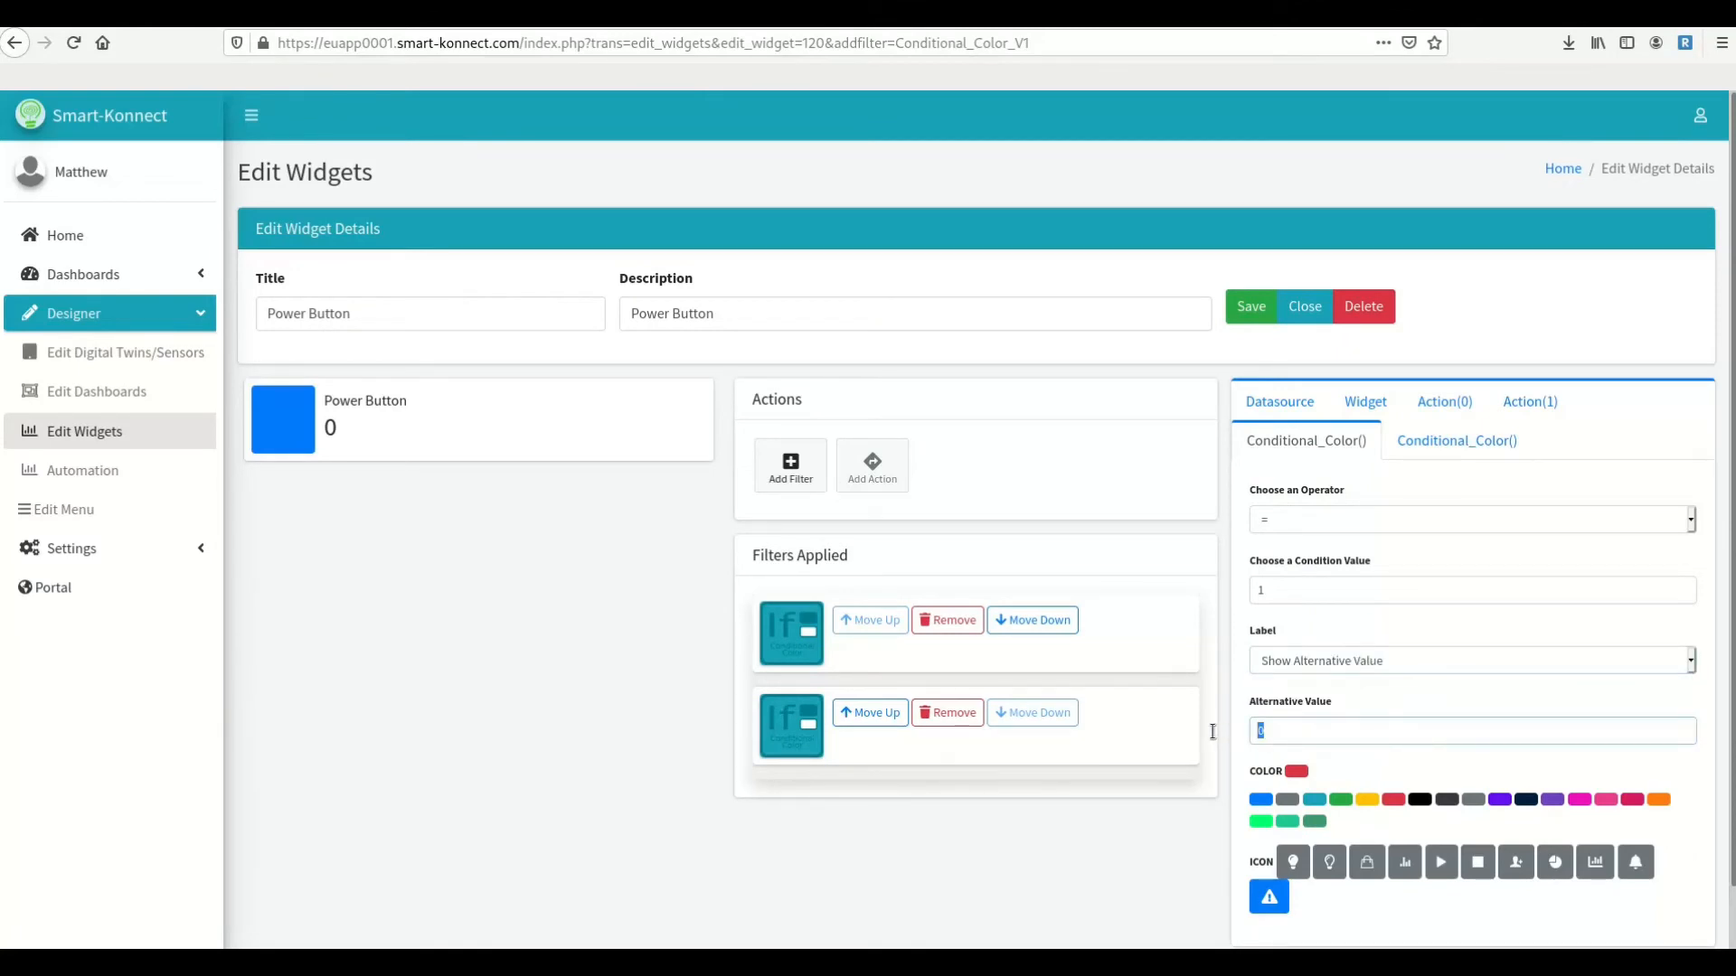
text(ON)
click(1344, 799)
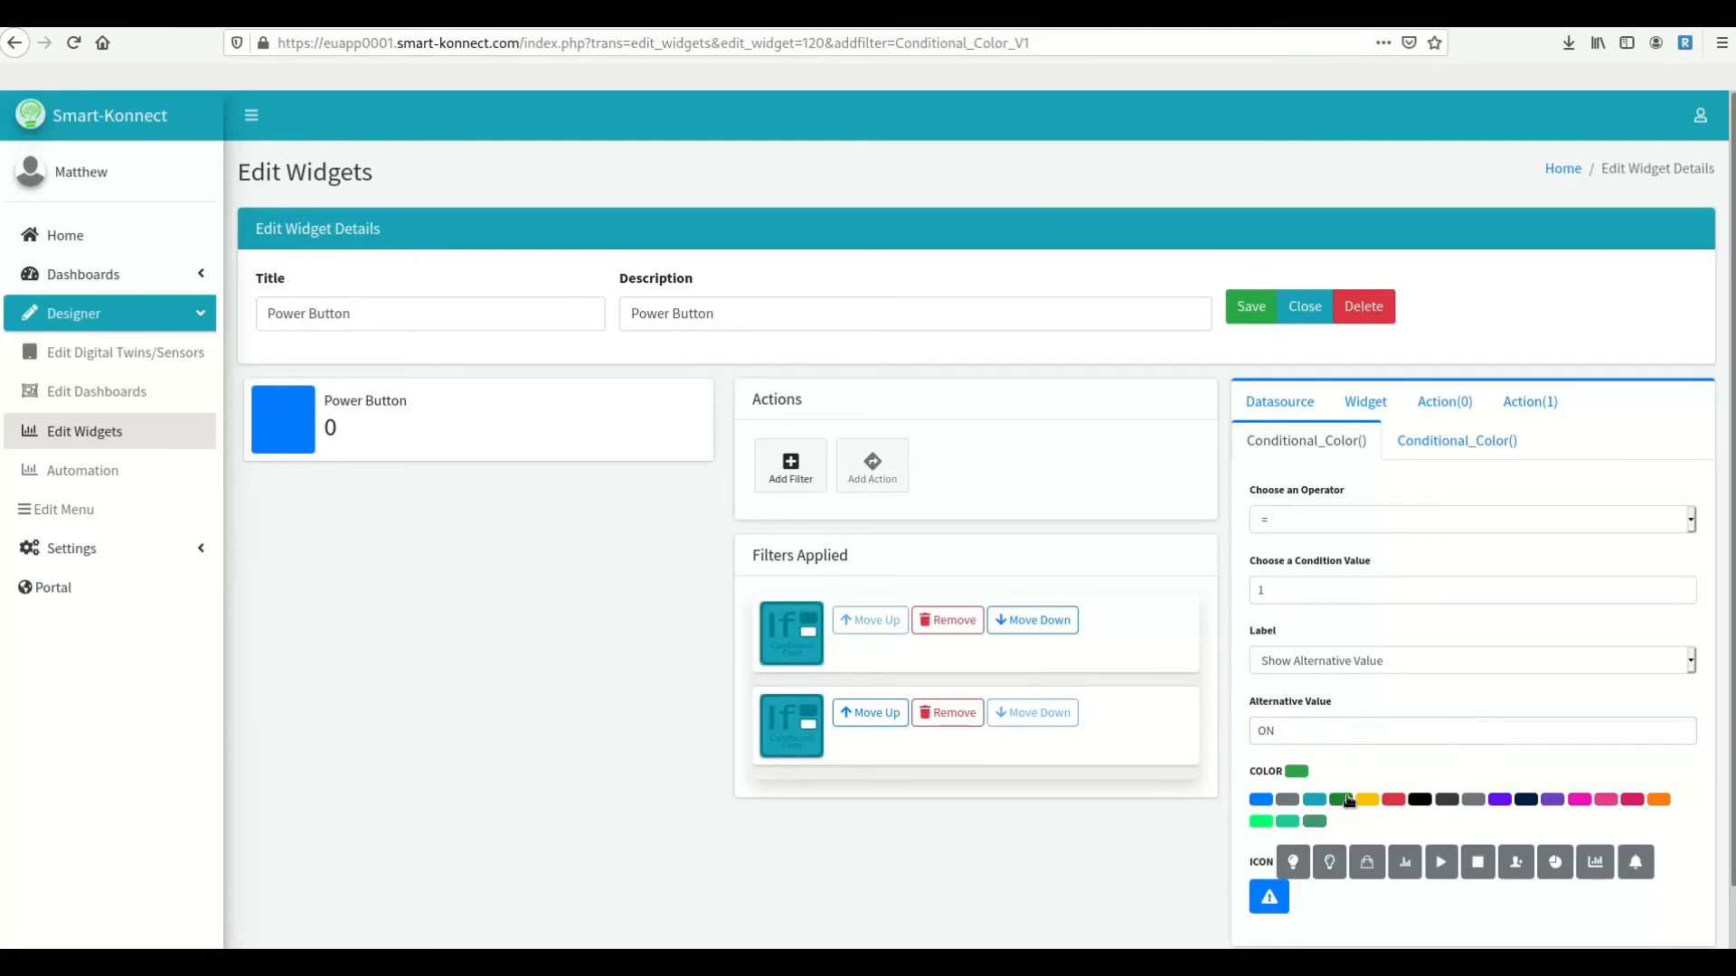
click(1444, 864)
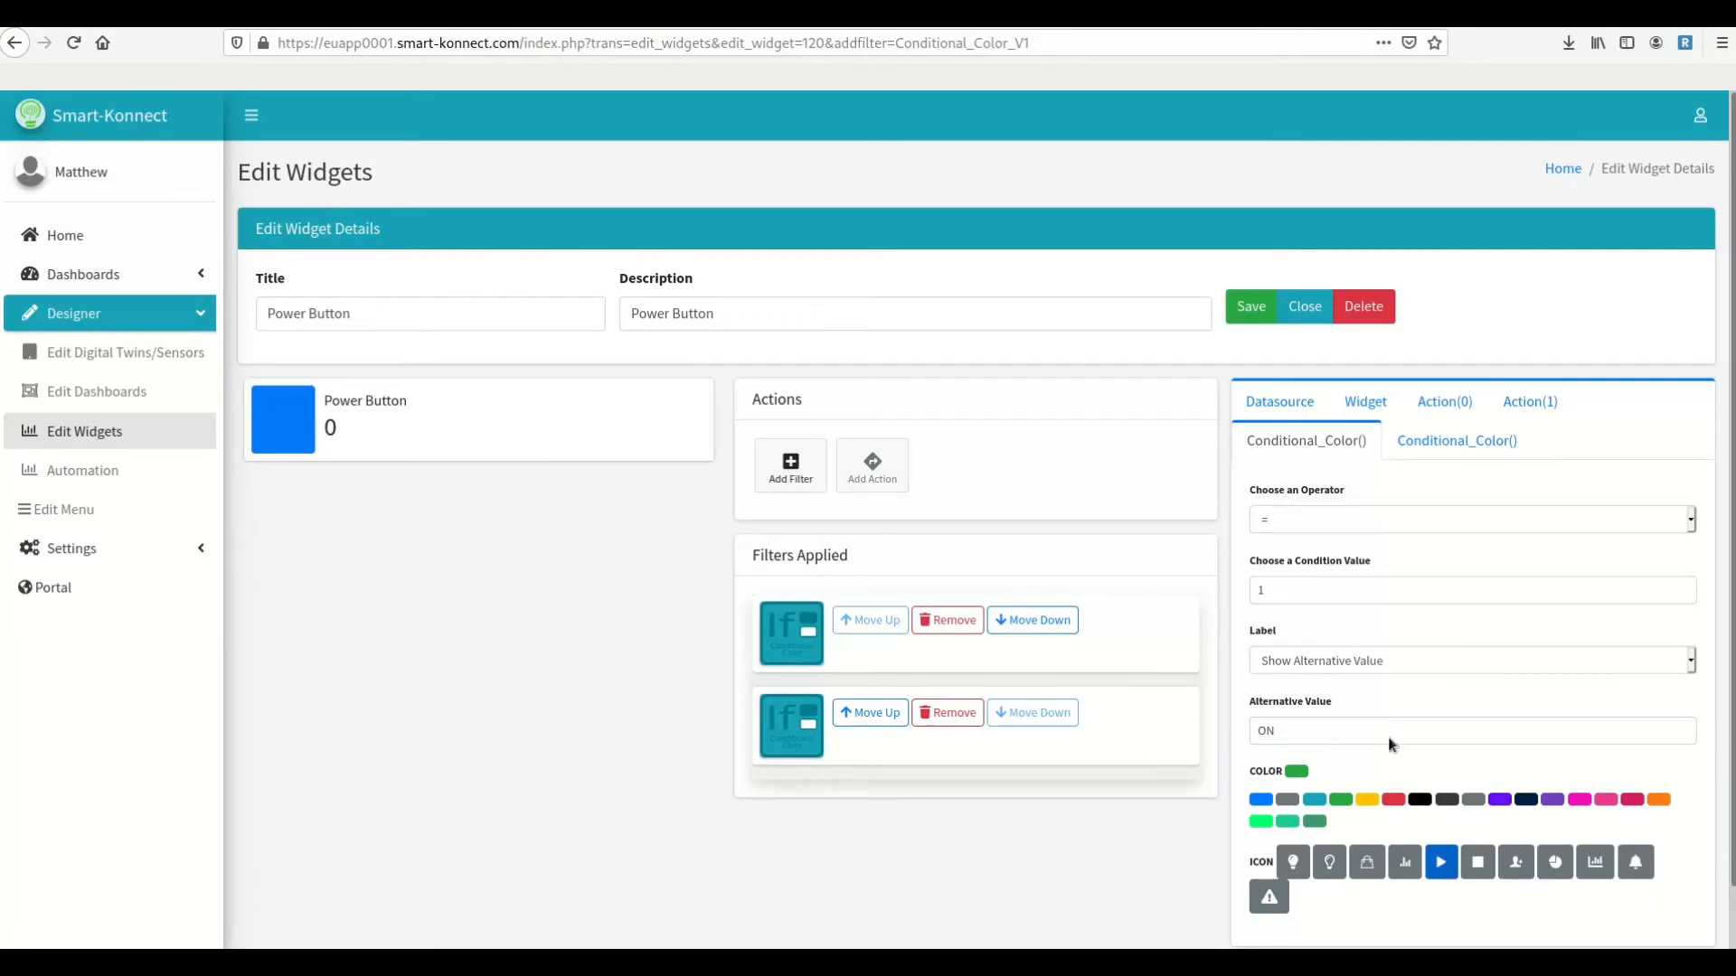
- Configure the second Conditional_Color filter for value 0 with alternative value "OFF", a crimson color and the stop icon, and save and close the widget
click(1473, 445)
double_click(1300, 591)
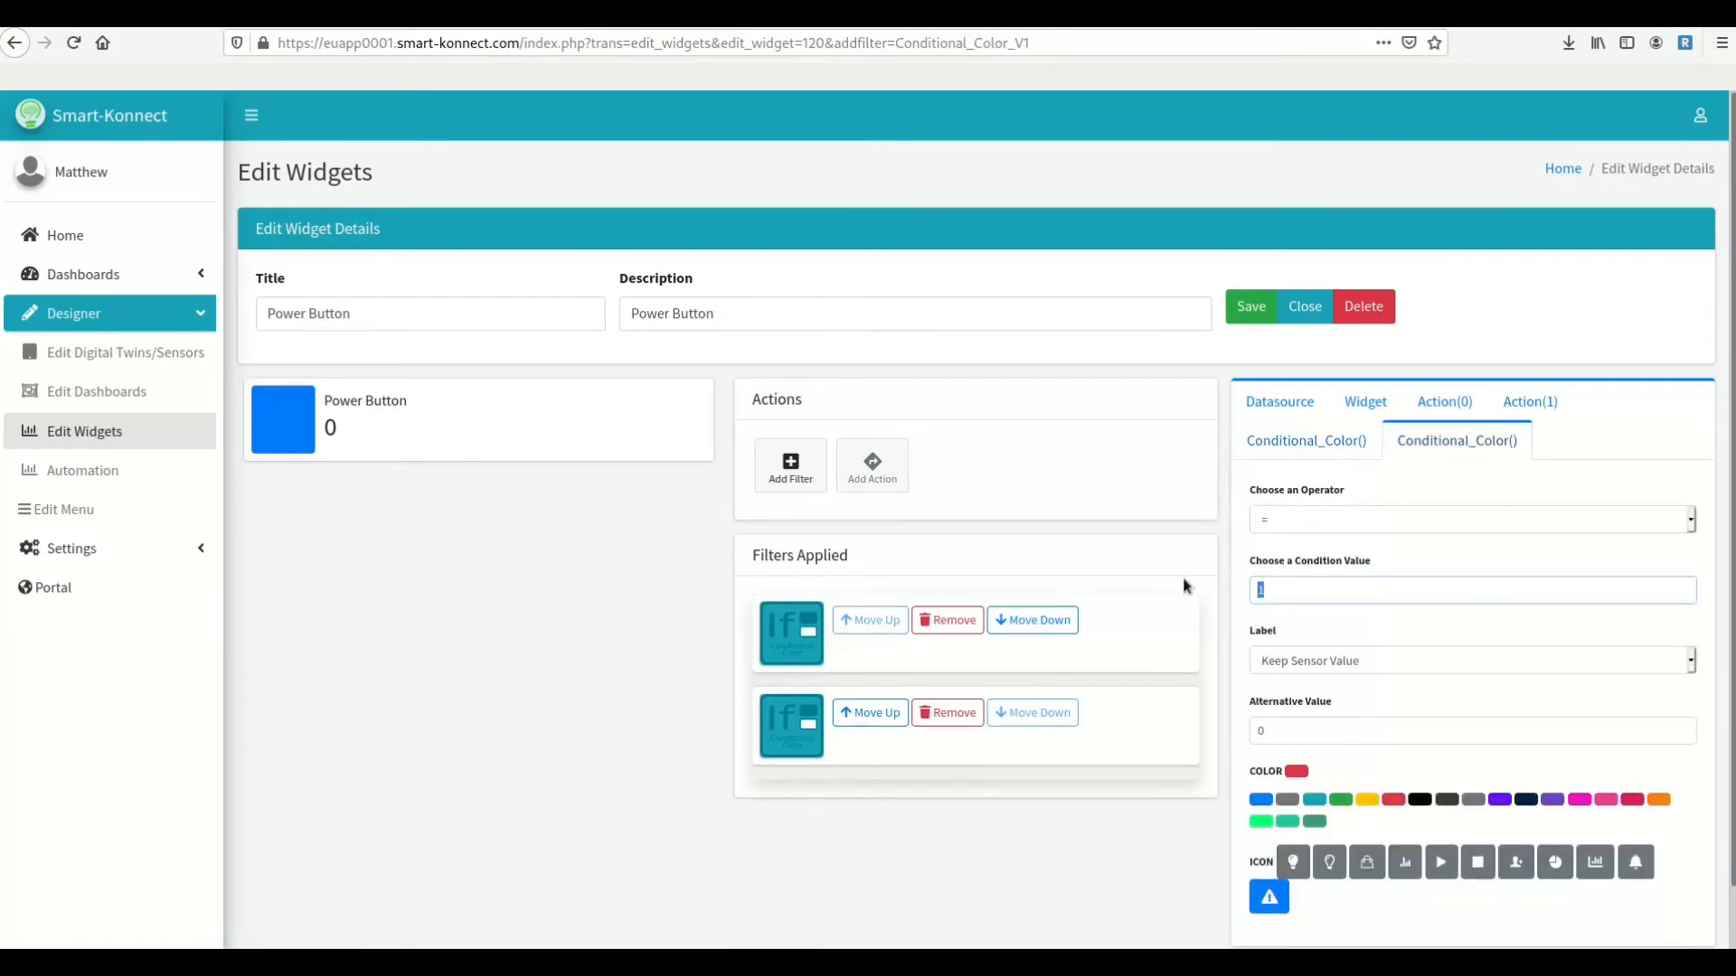
text(0)
click(1304, 660)
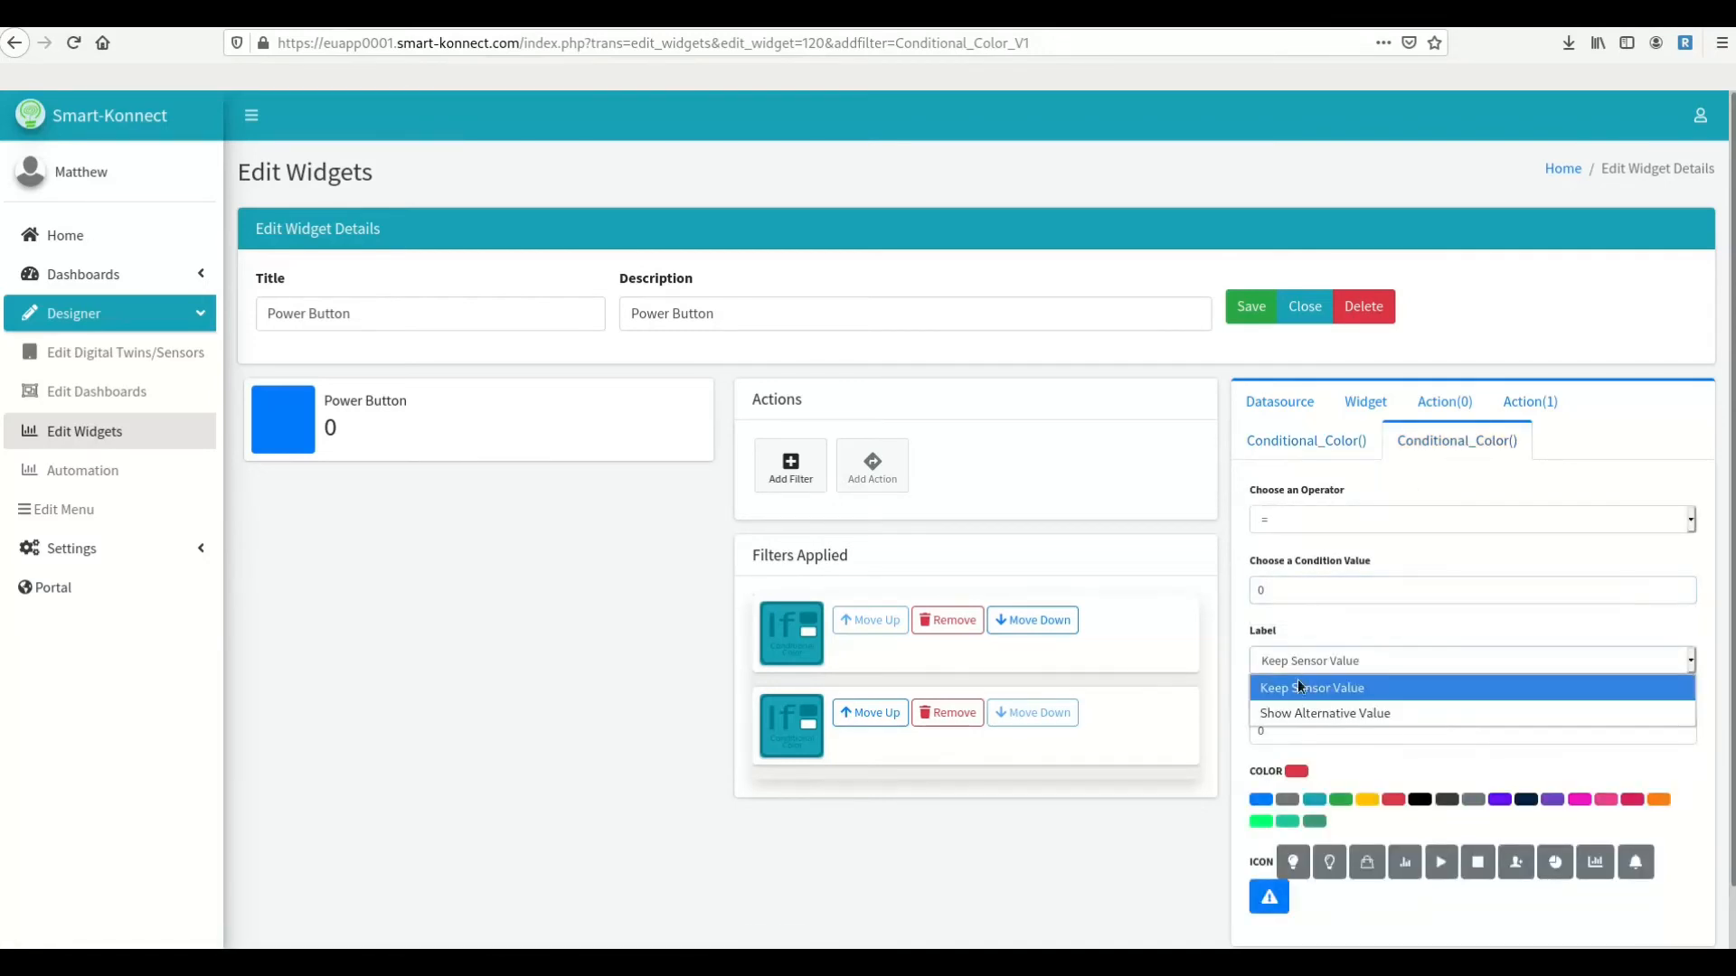
click(1297, 706)
key(Tab)
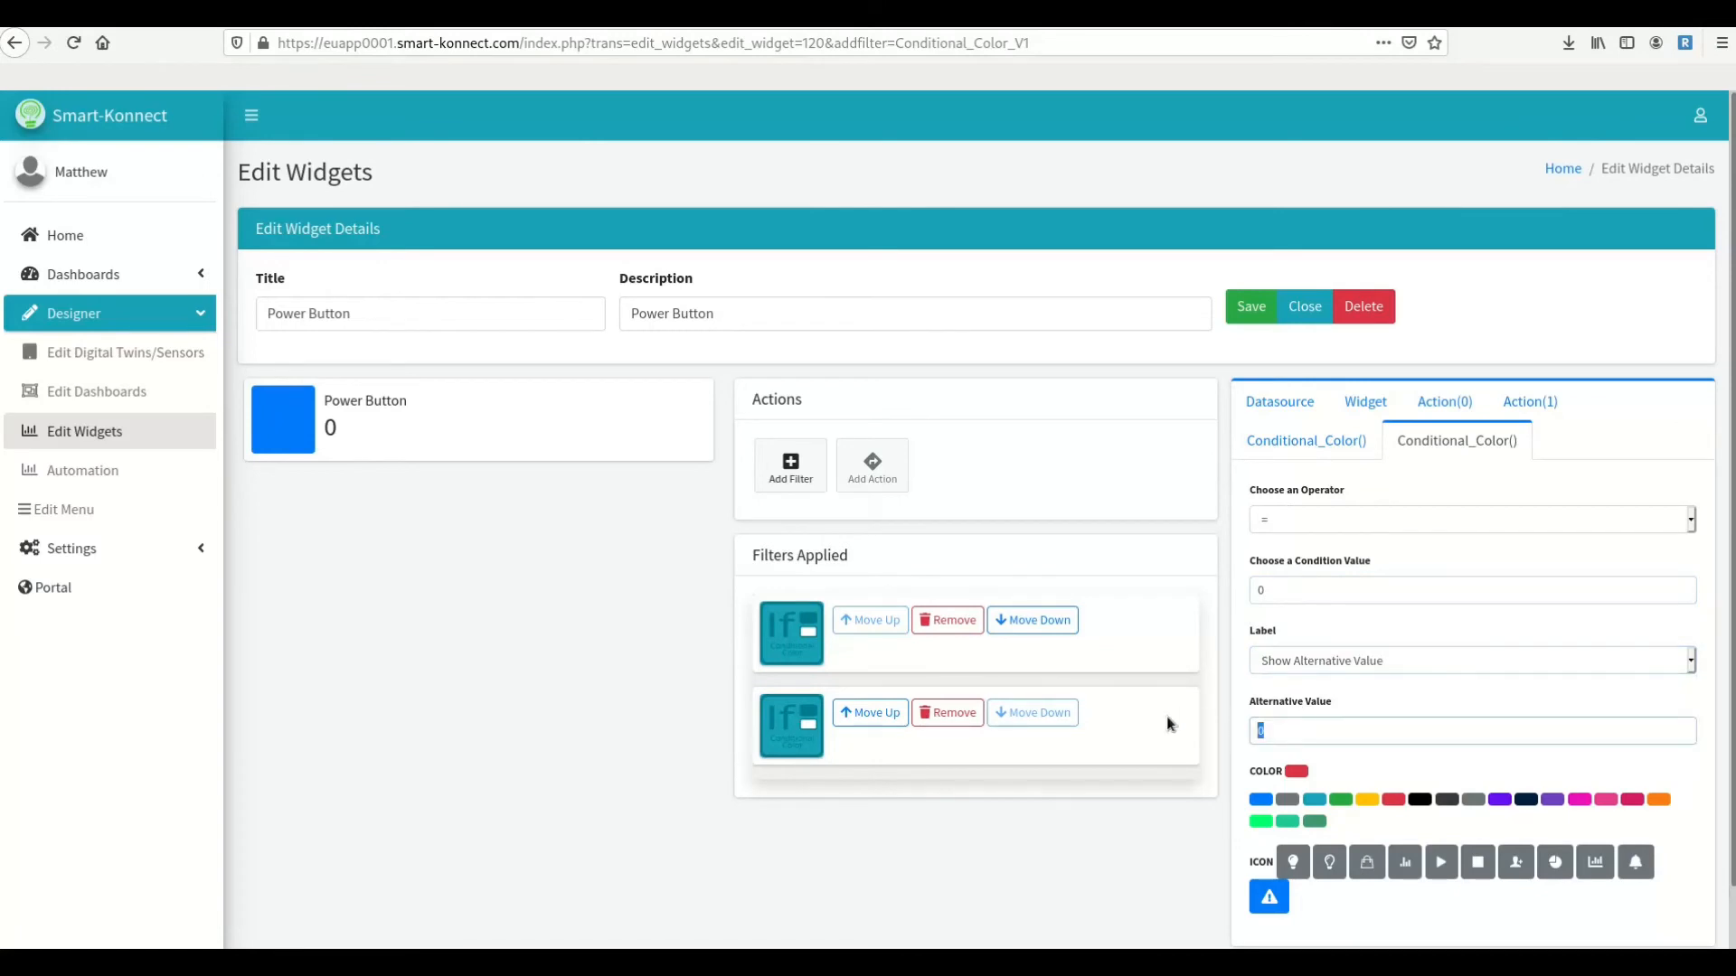
text(OFF)
click(1633, 801)
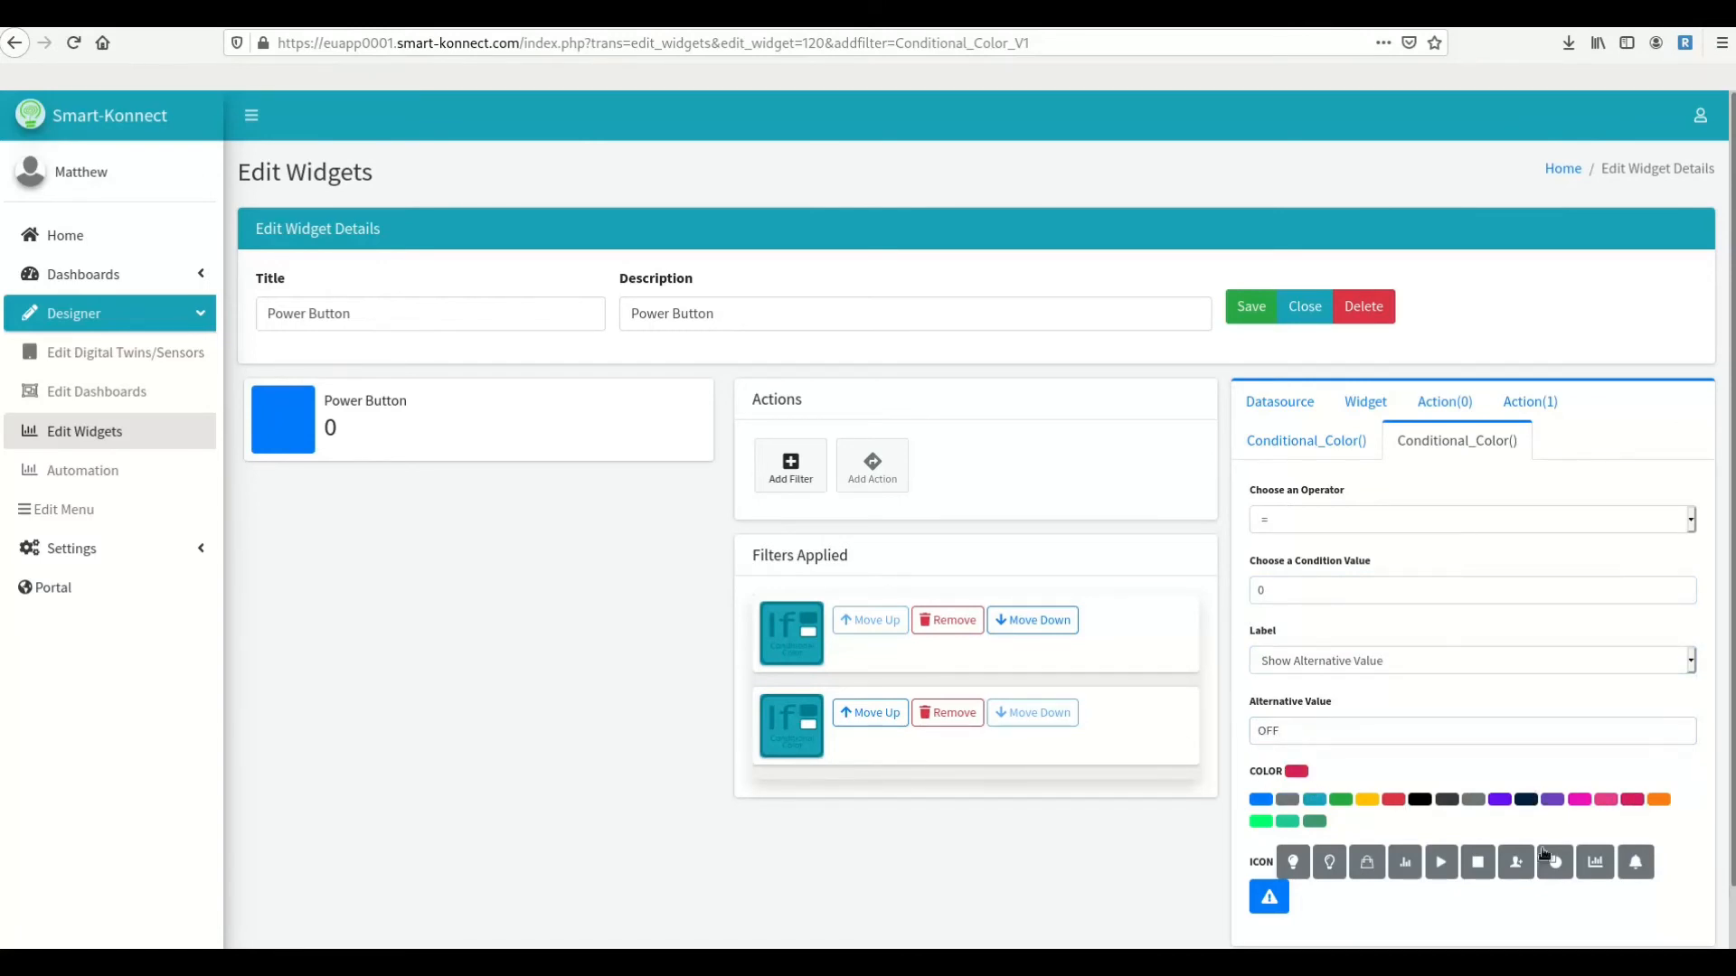
click(1477, 866)
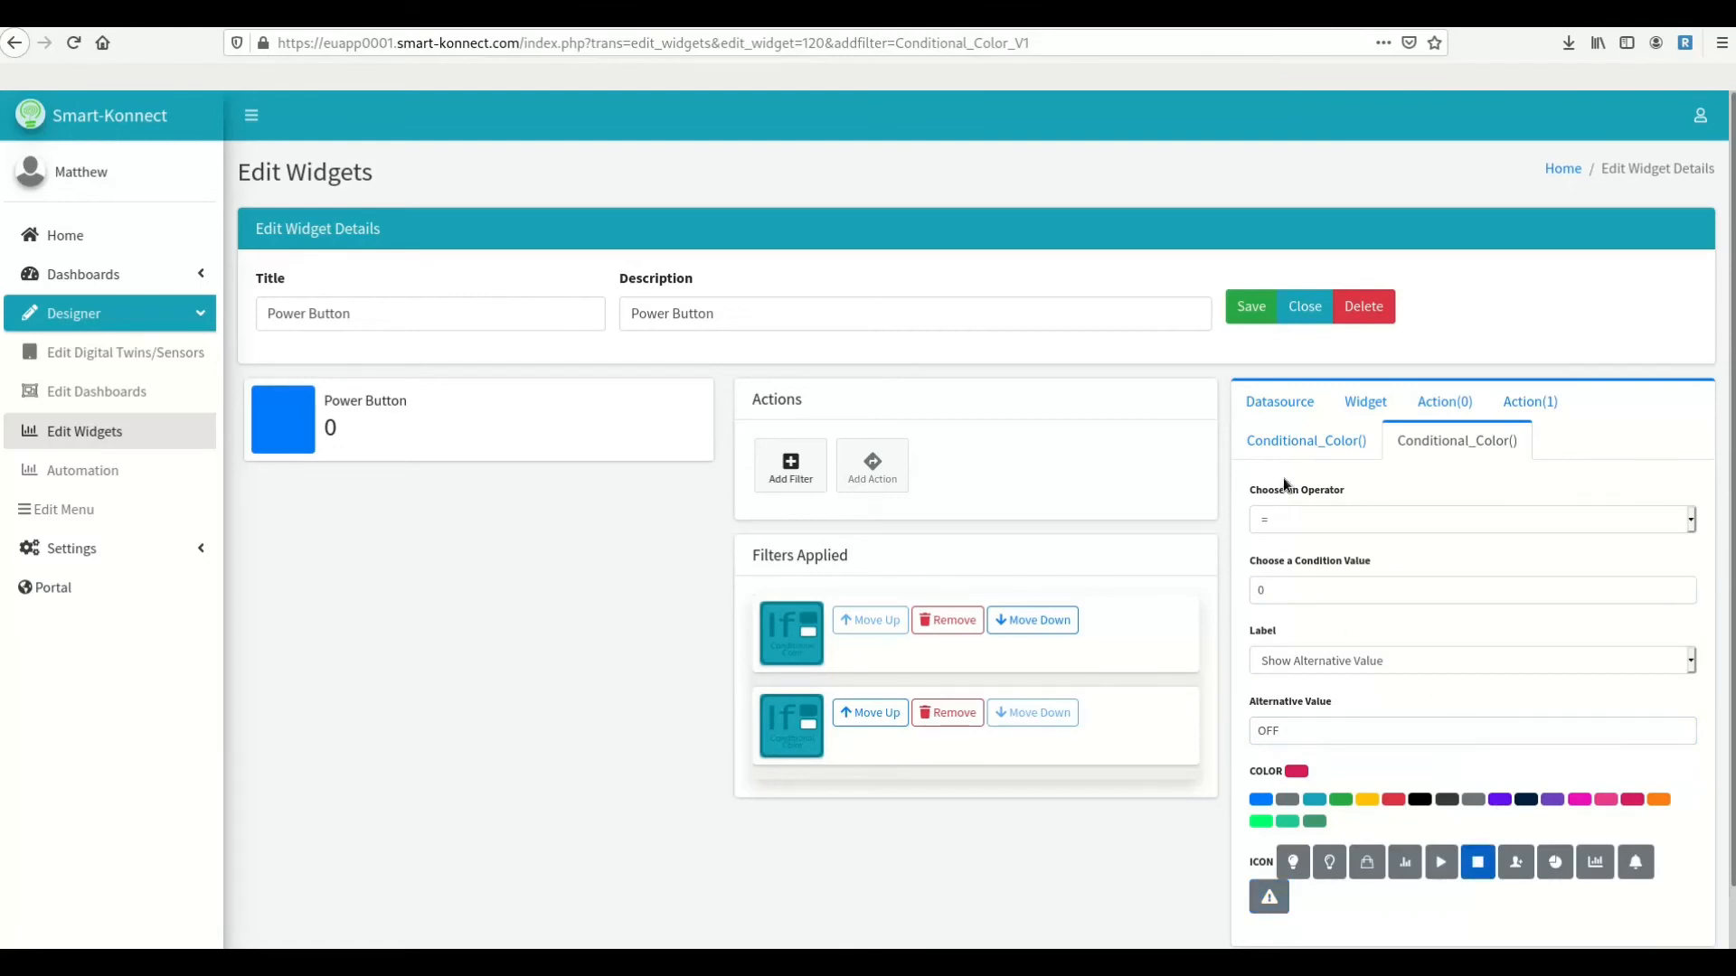
click(1243, 315)
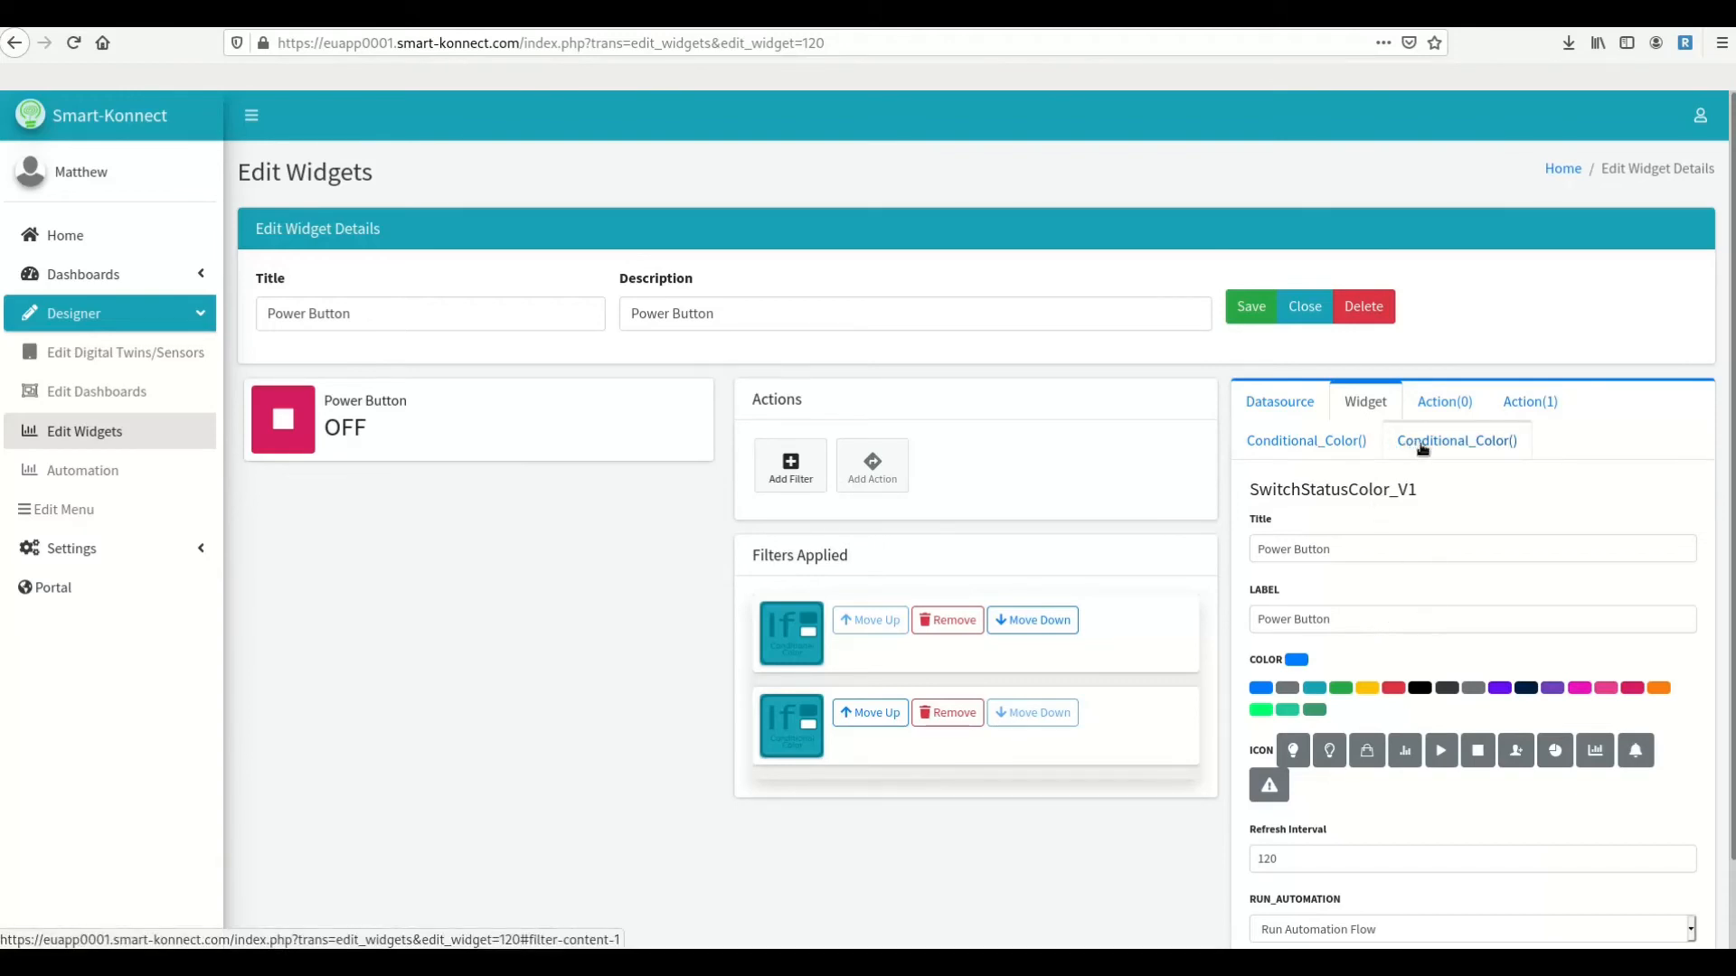
click(1305, 309)
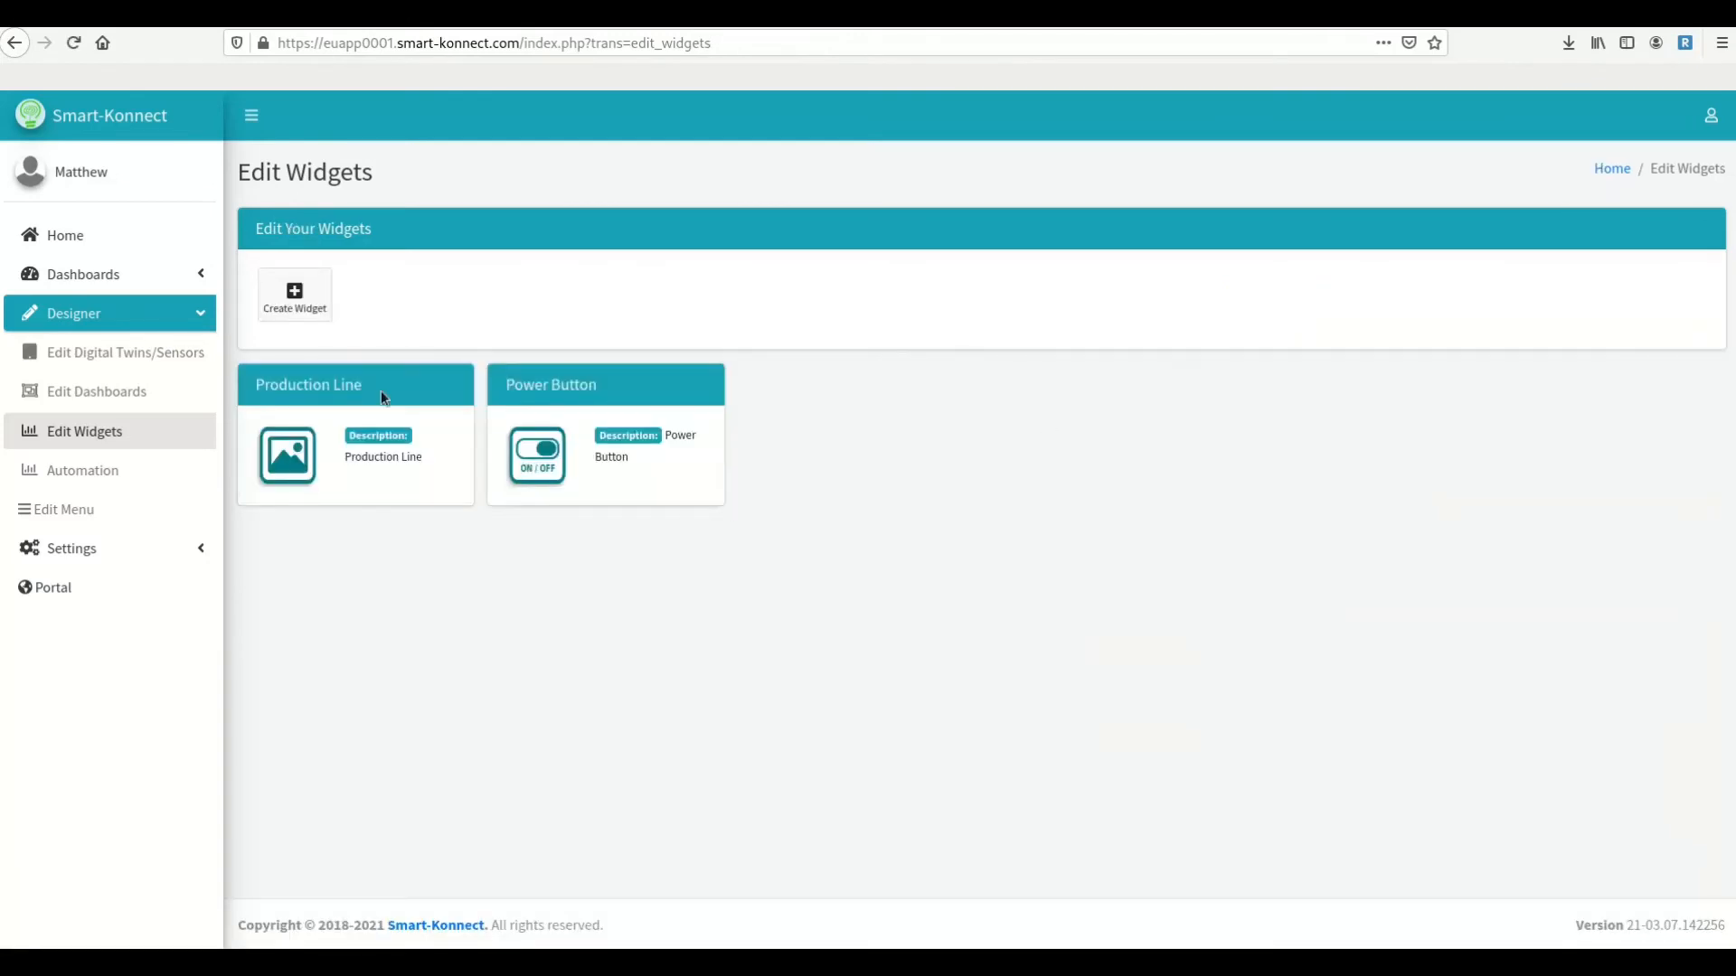
- Create another ON/OFF switch status widget that uses the PLC_OPC - finalquantity field as its data source
click(287, 318)
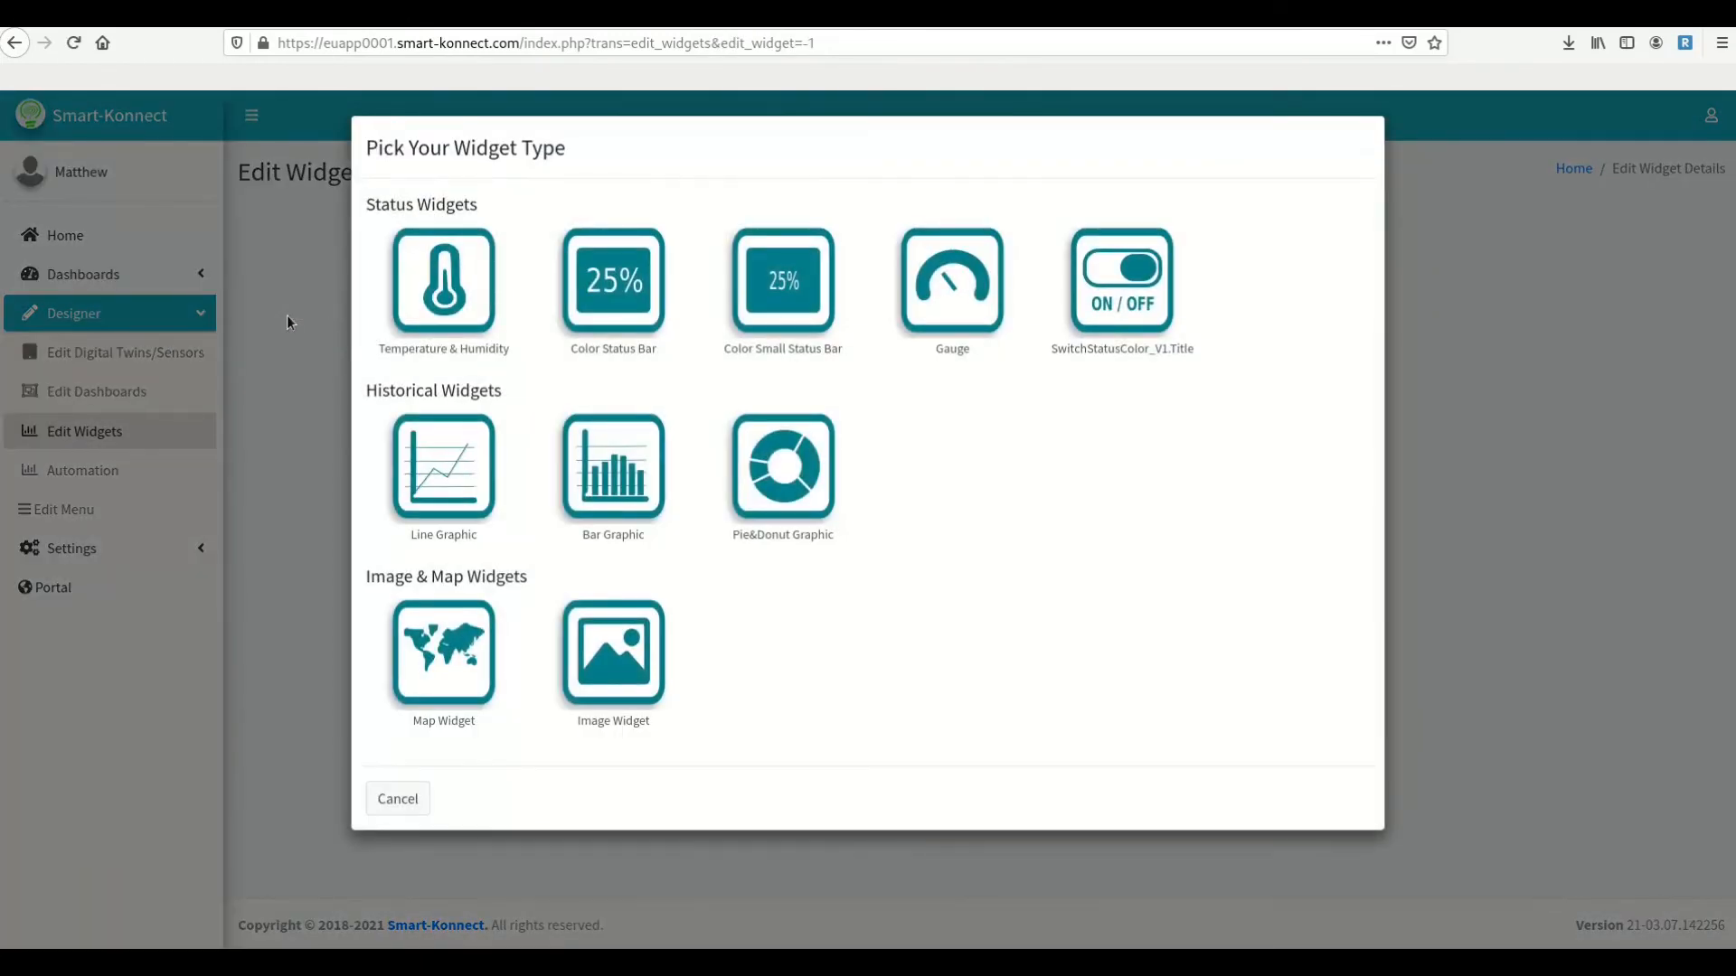
click(1120, 283)
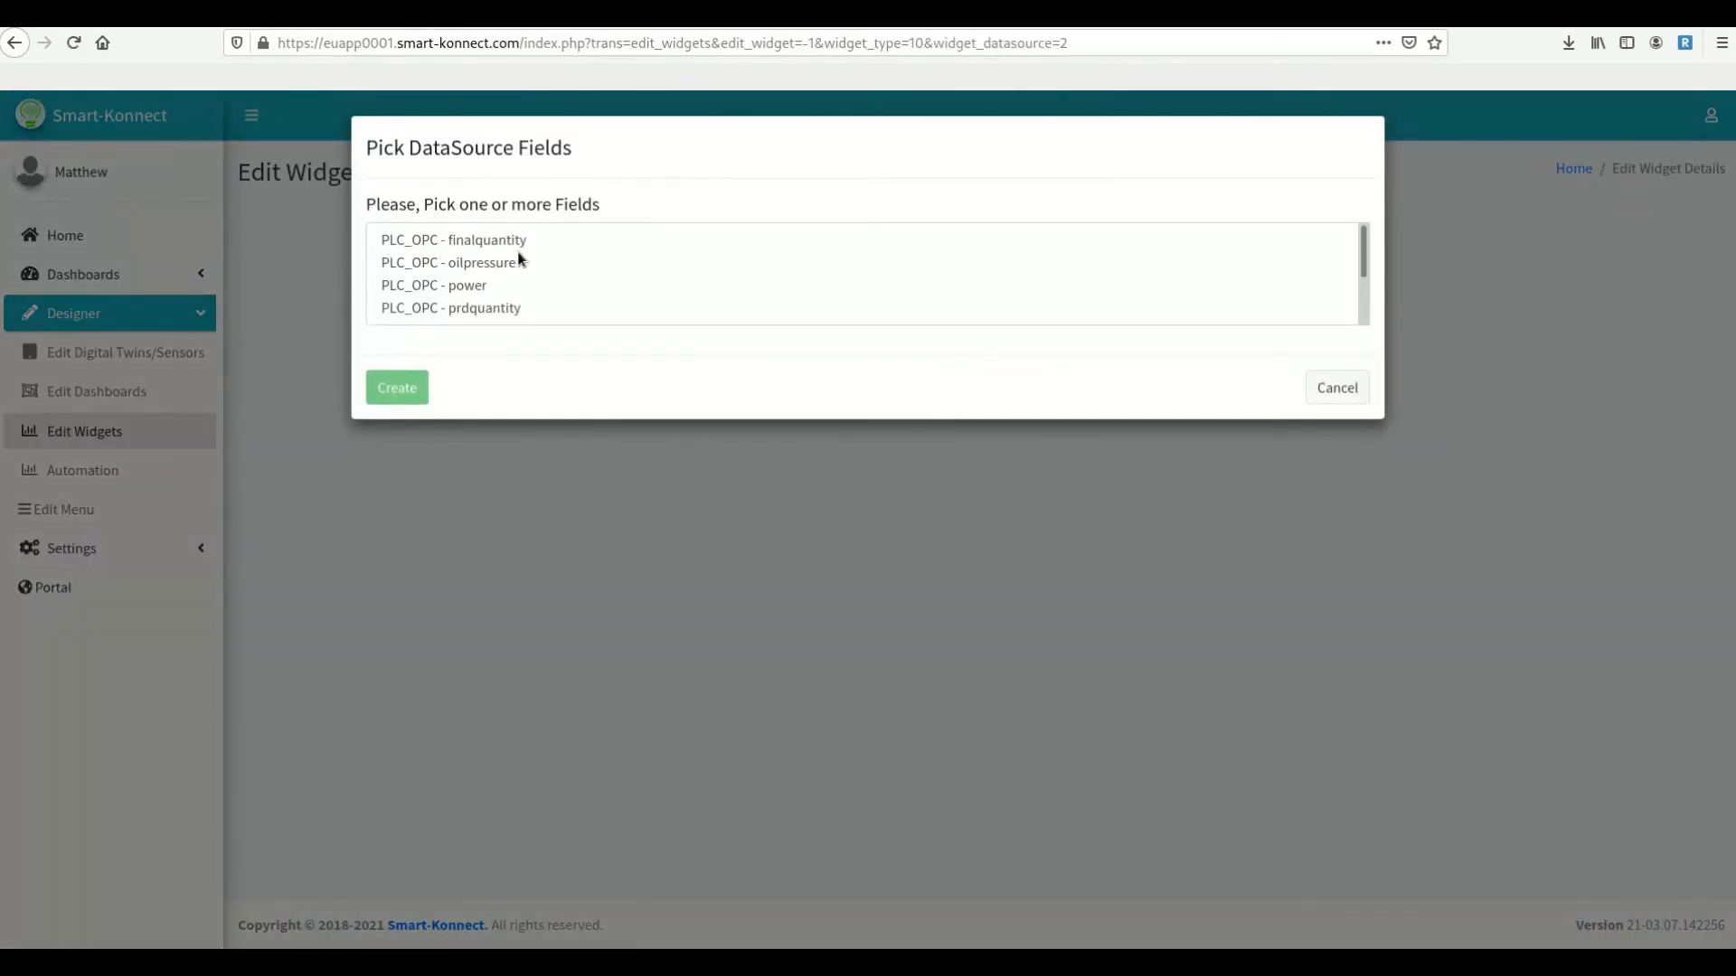
click(501, 244)
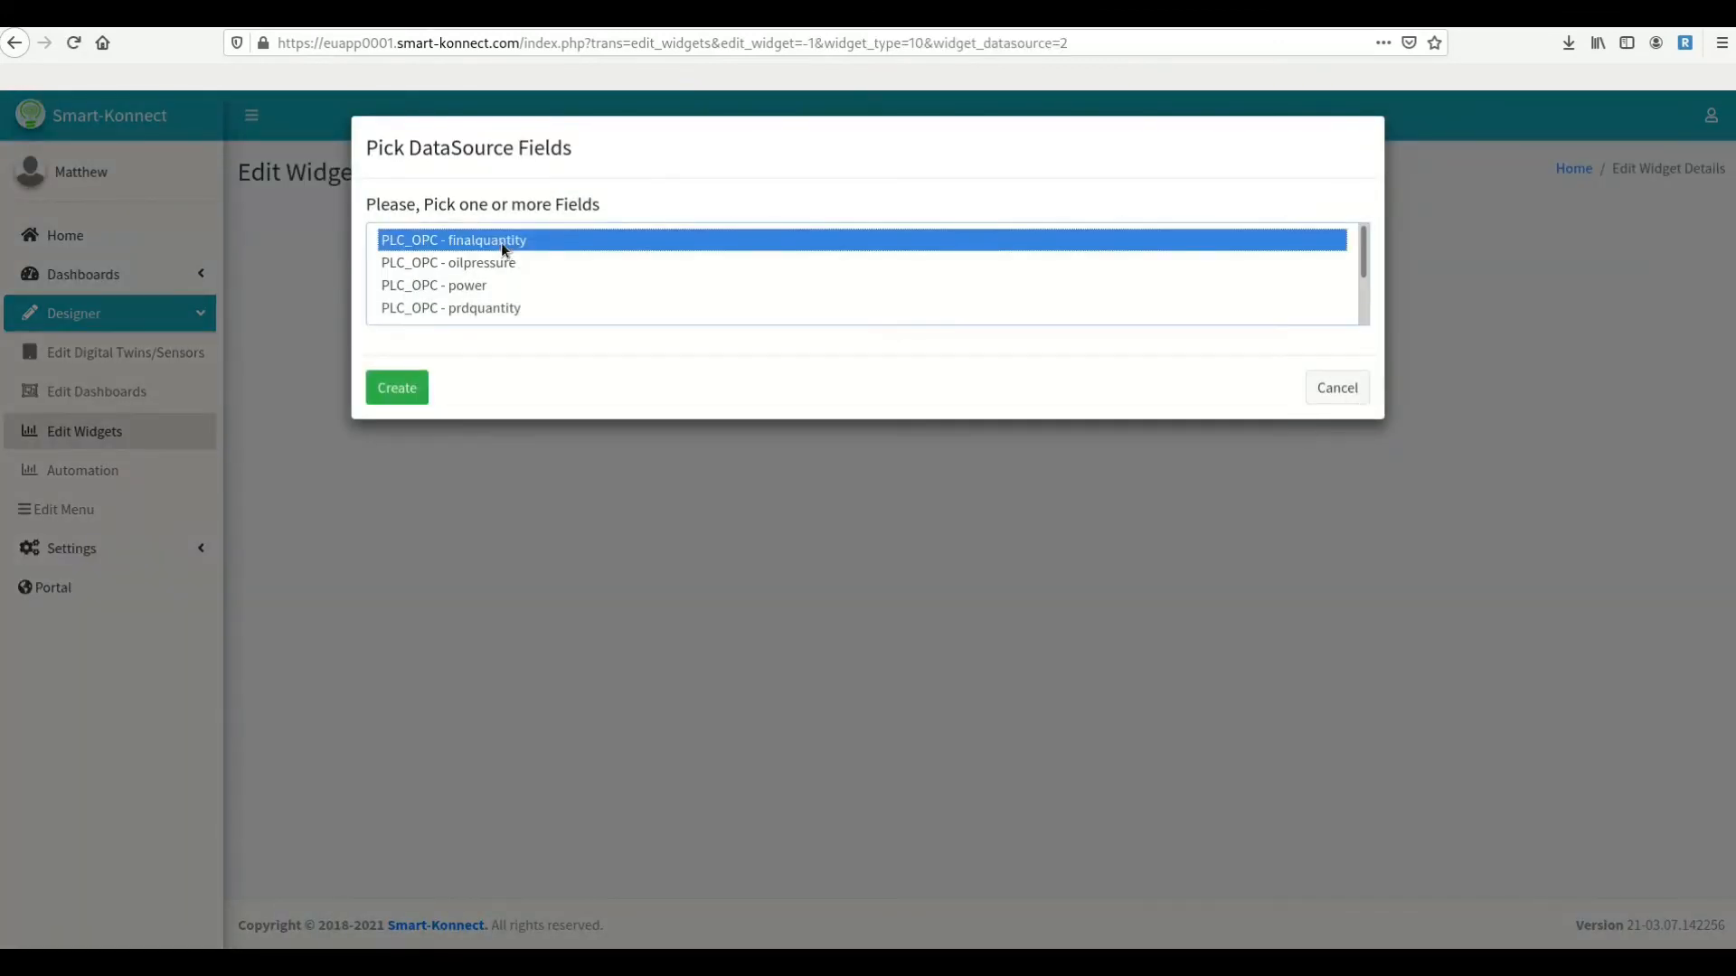
click(399, 389)
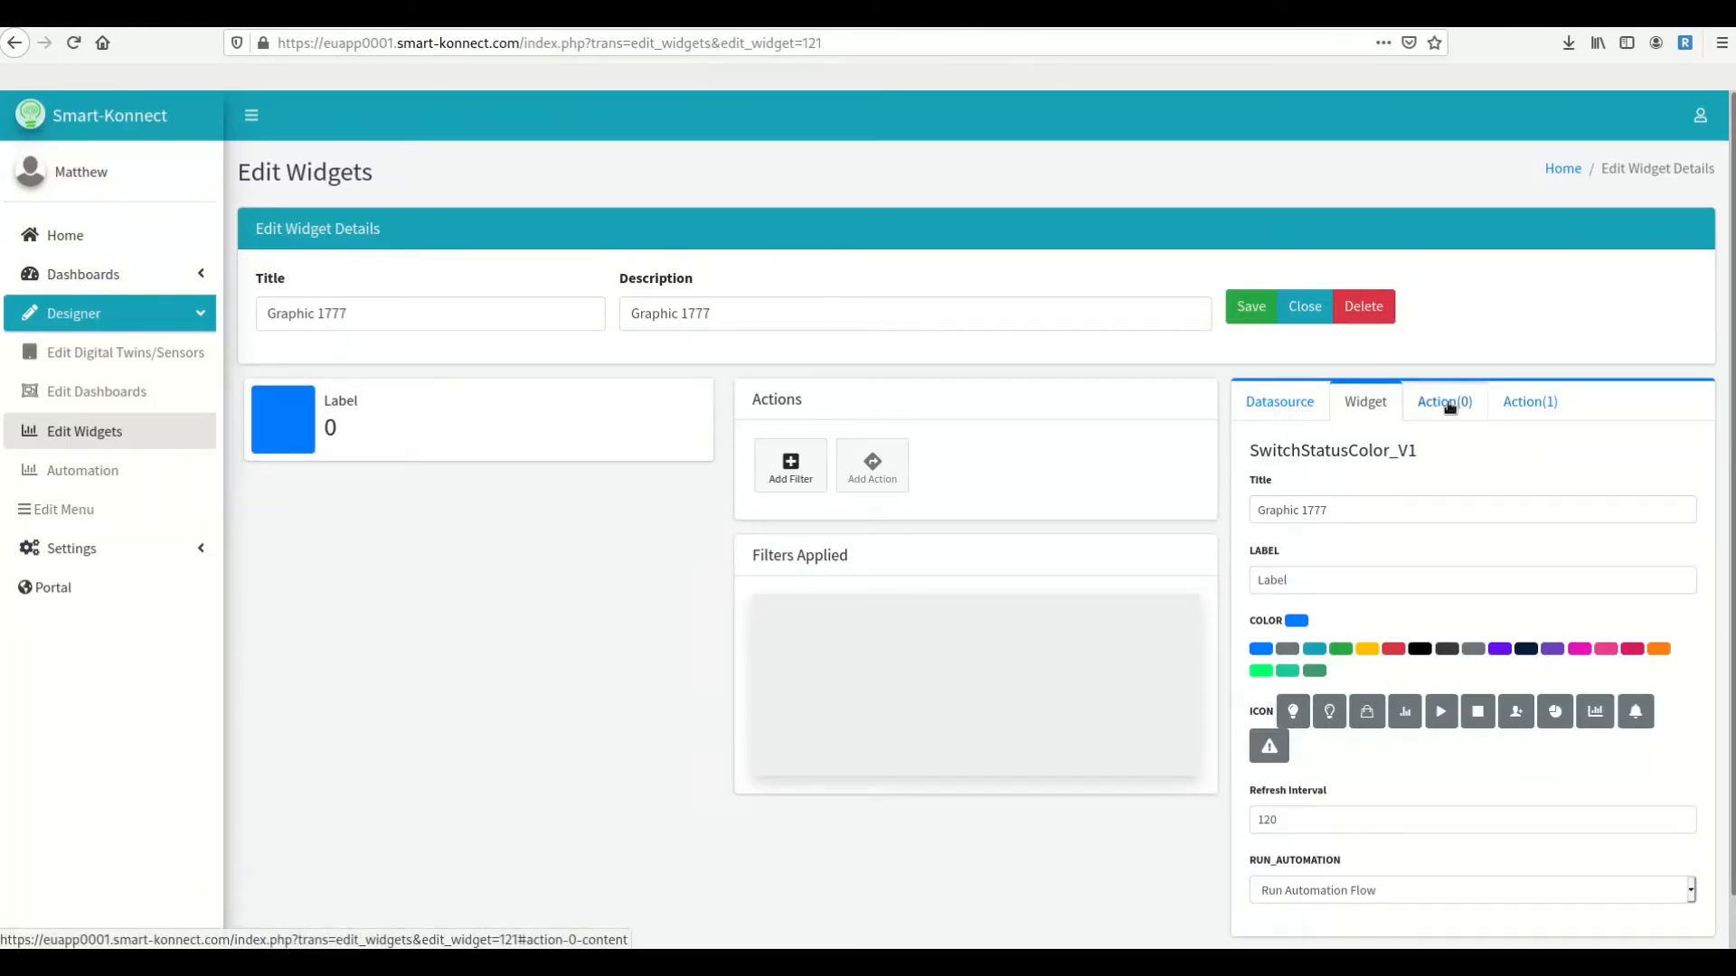
- Set the new switch's Action(0) to use the <> operator with an if-value of 0
click(1520, 403)
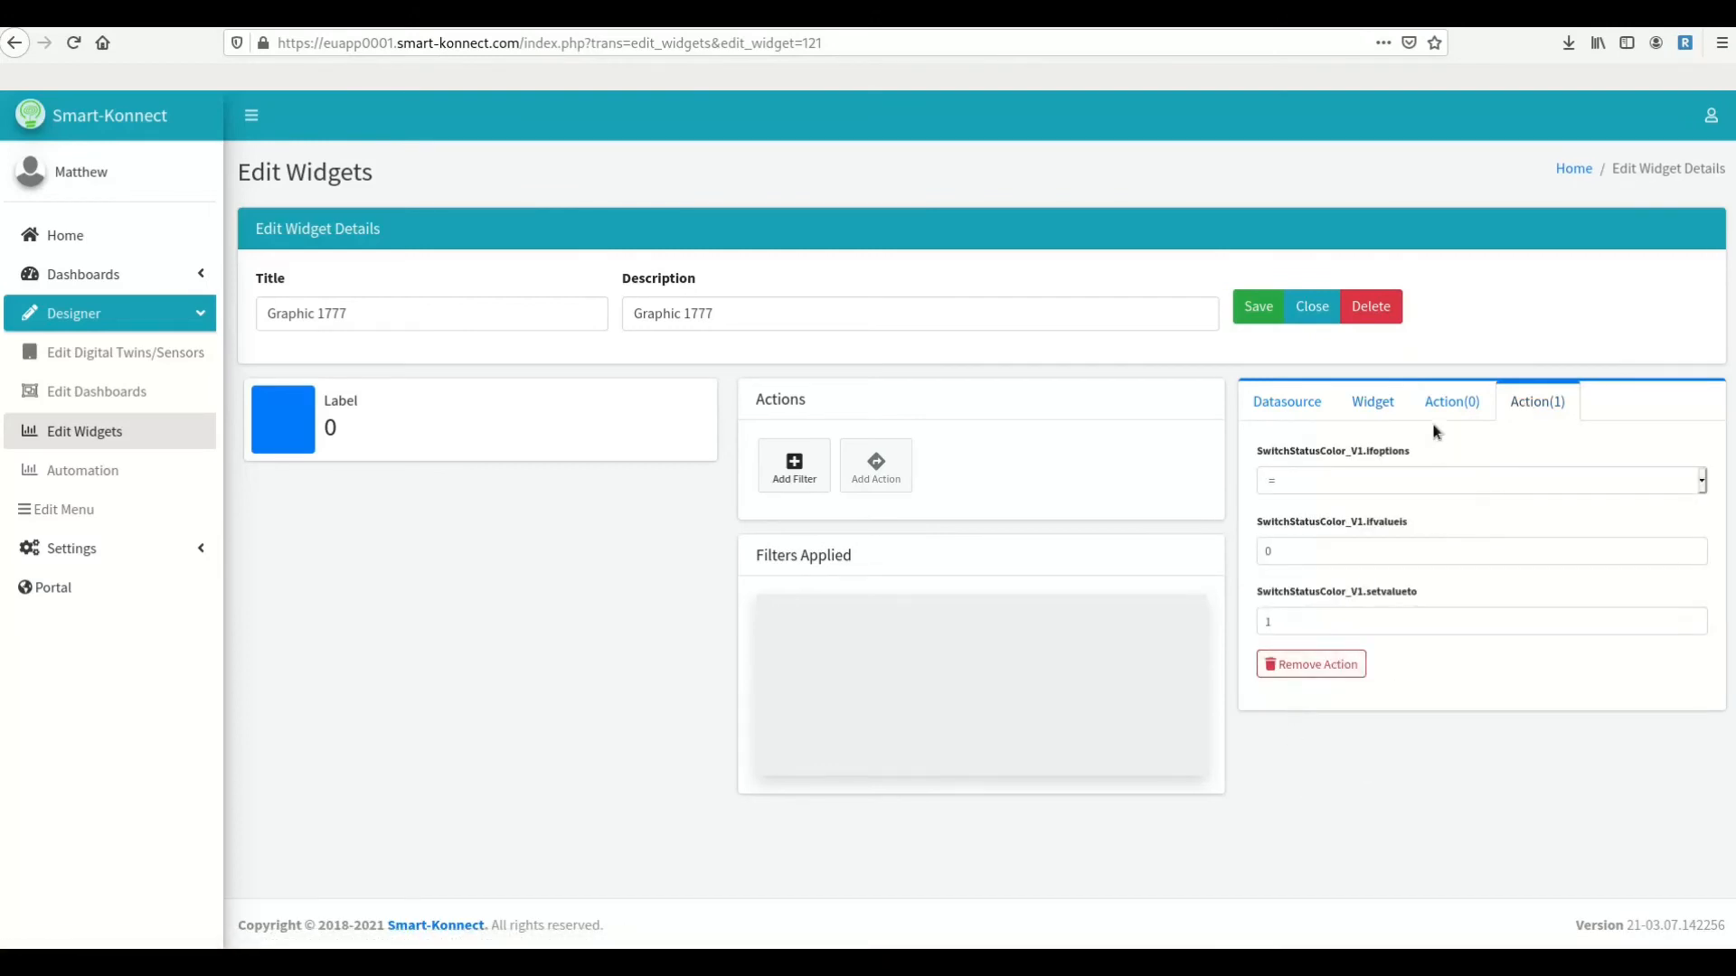
click(1444, 404)
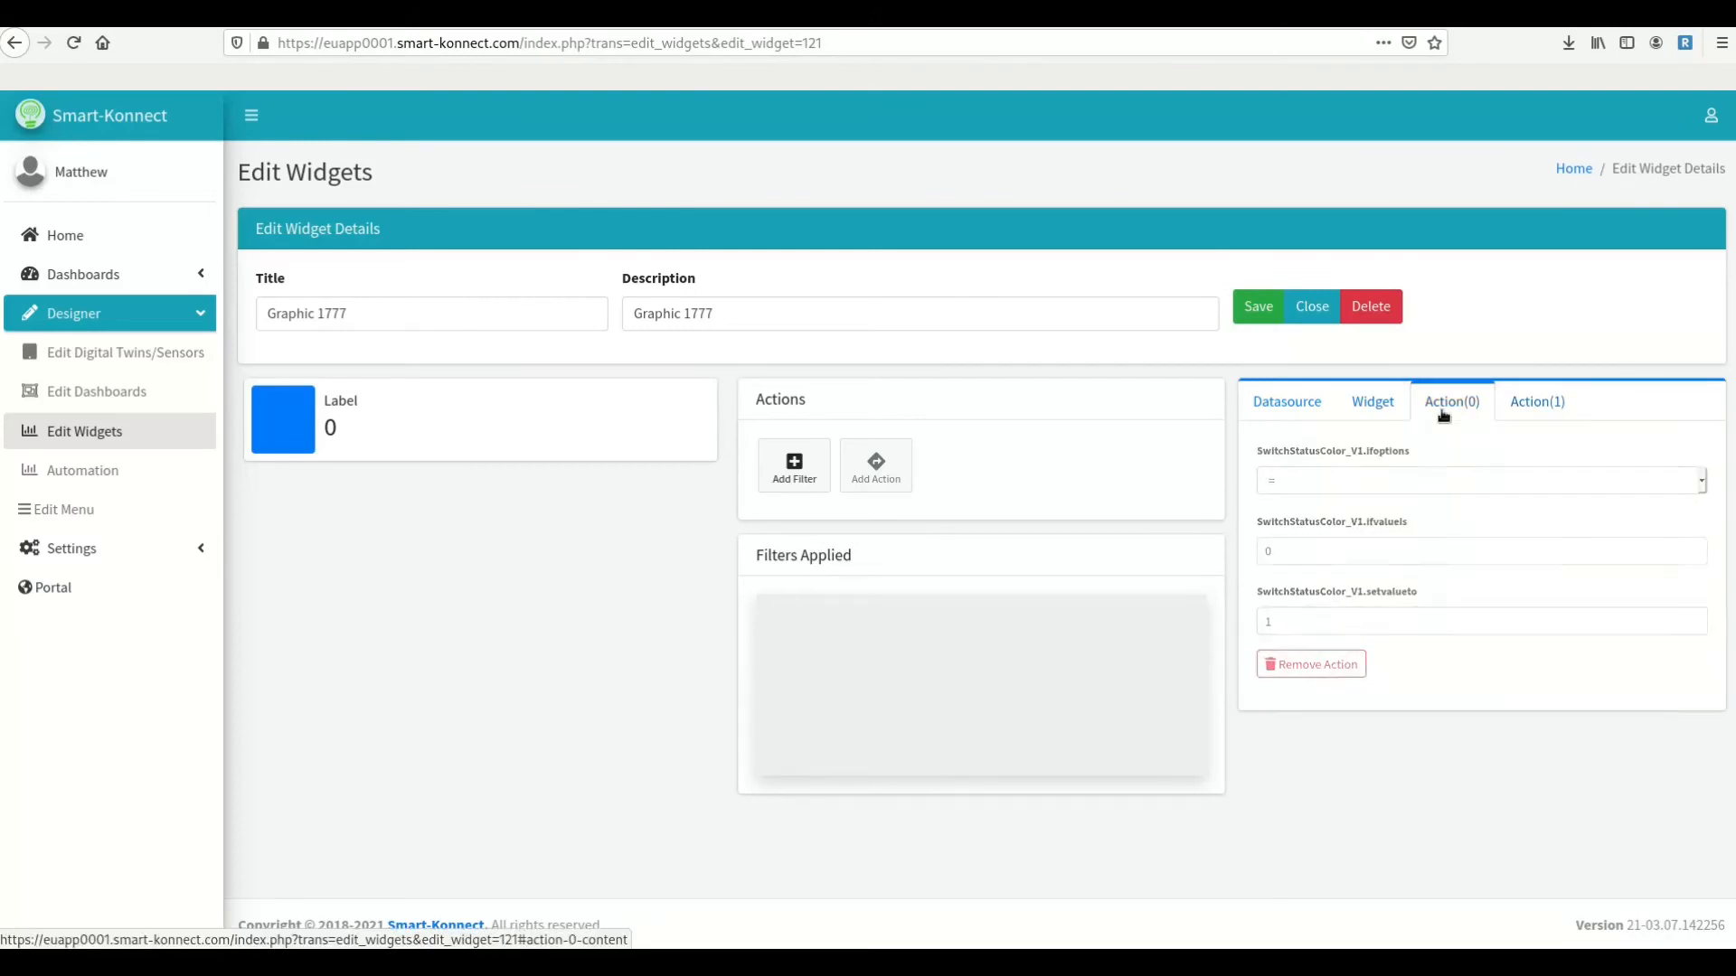
click(1322, 483)
click(1322, 483)
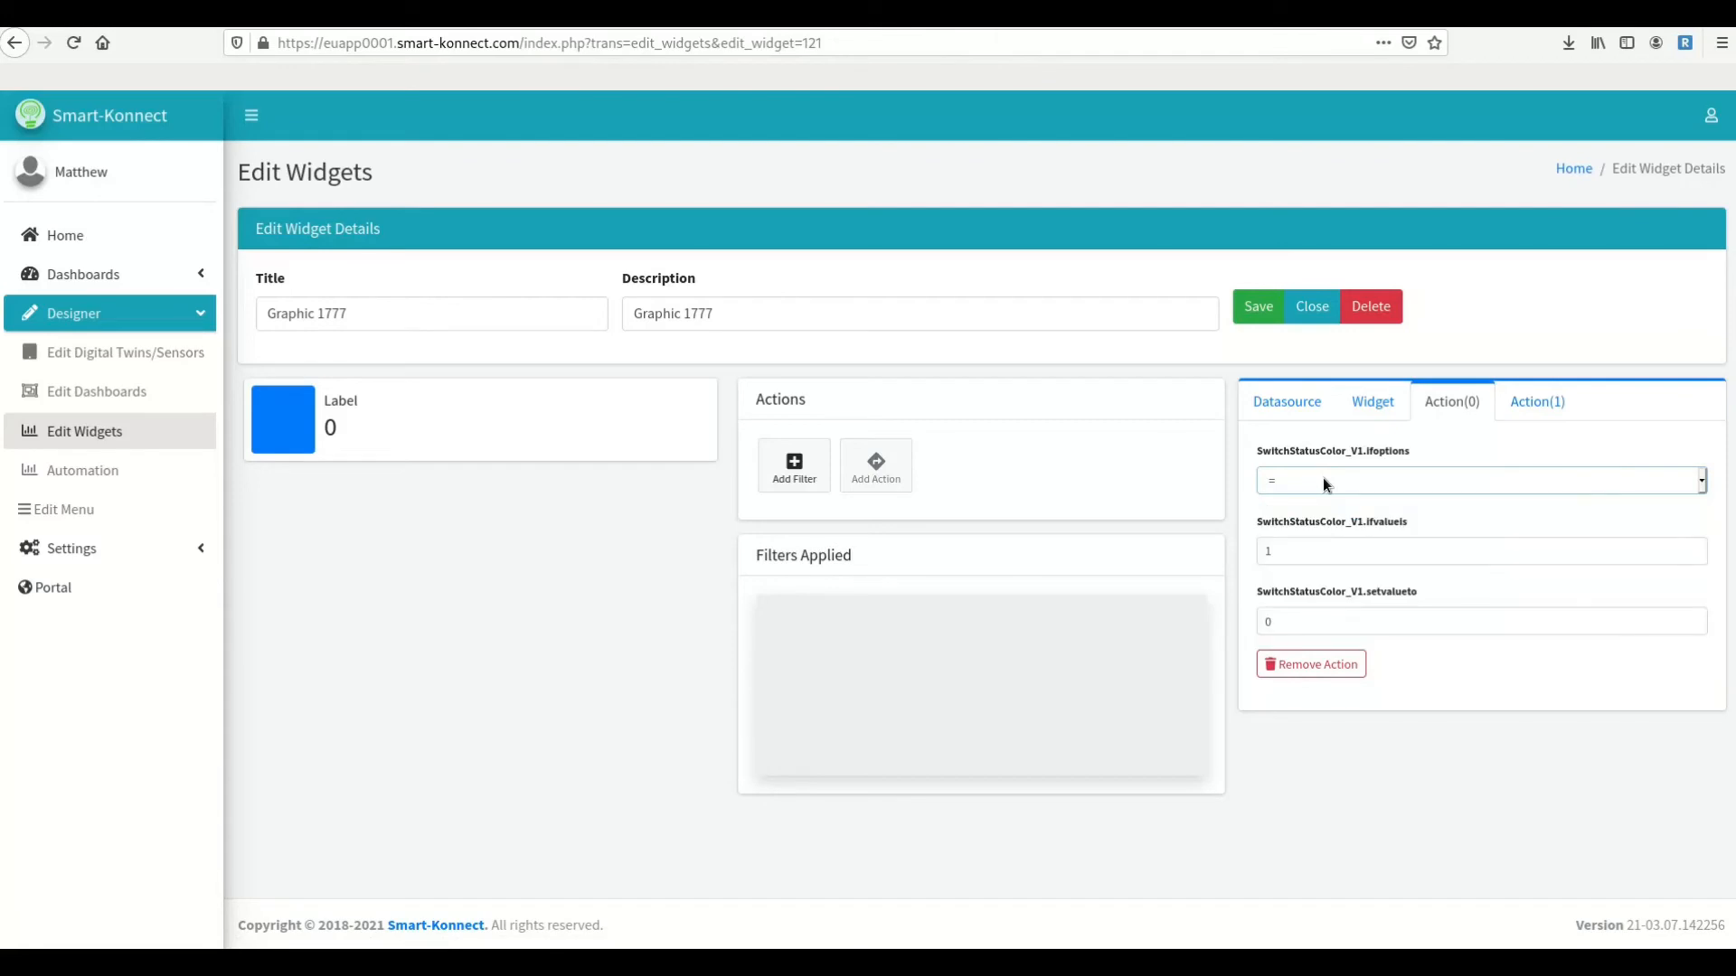
click(1322, 482)
click(1278, 634)
double_click(1299, 553)
text(0)
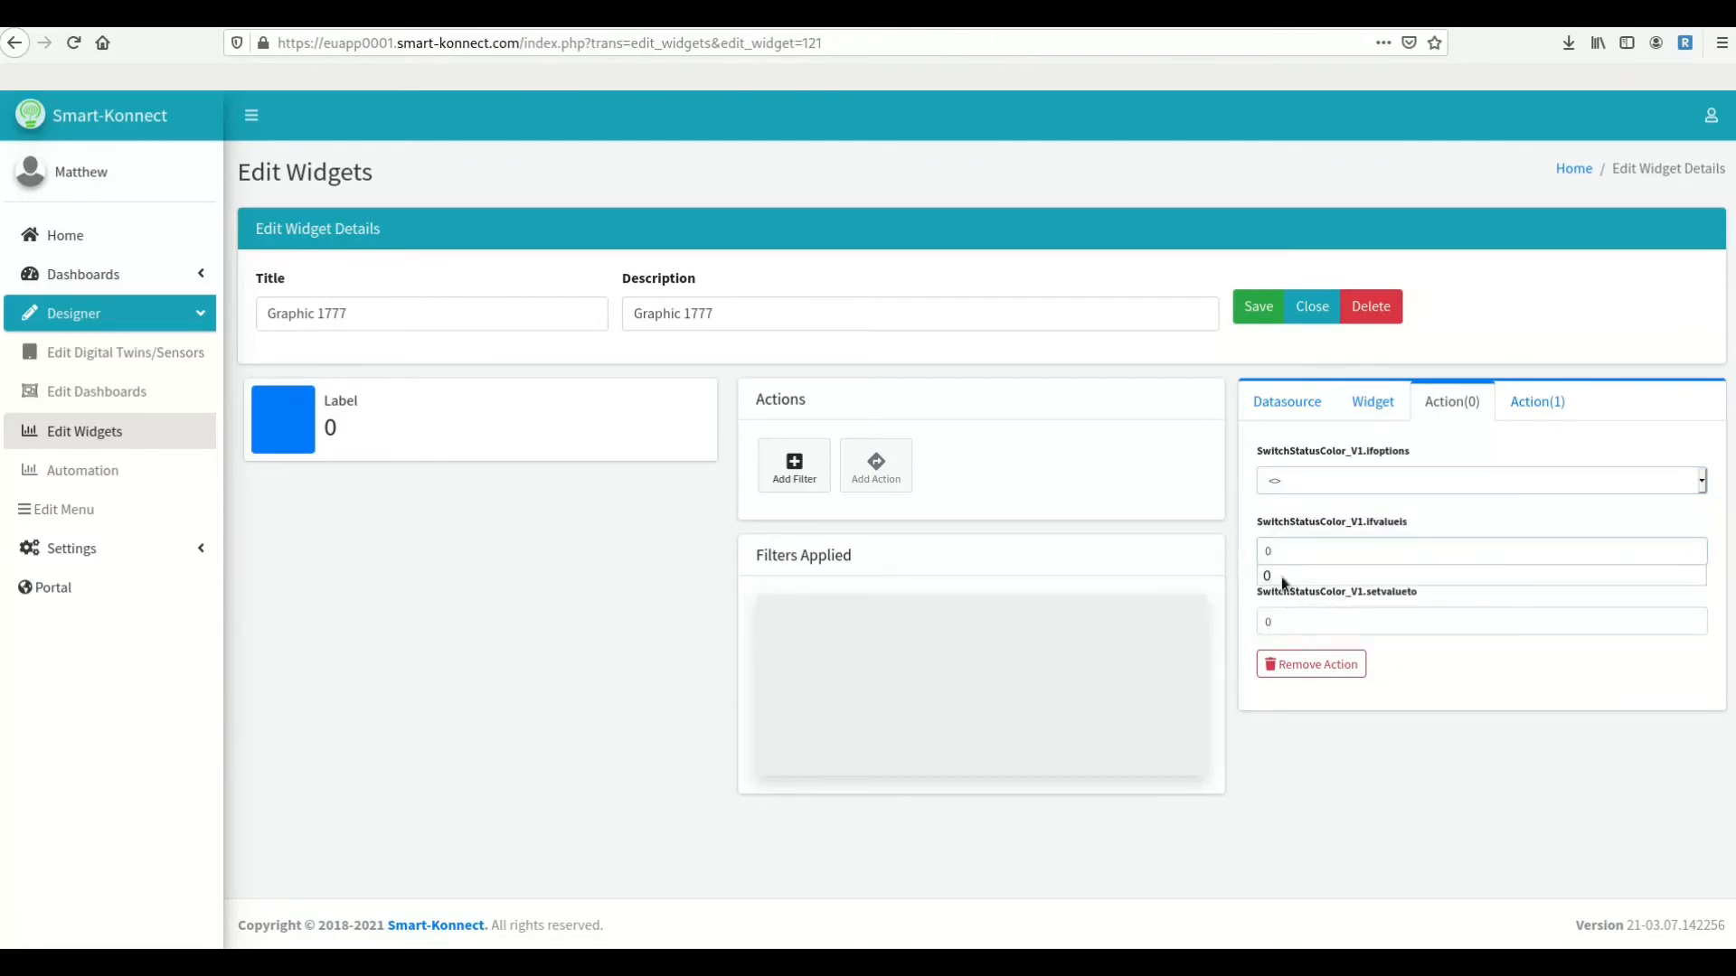
- Remove Action(1) from the new switch widget, and give the widget an orange color with the warning triangle icon
click(1537, 402)
click(1311, 664)
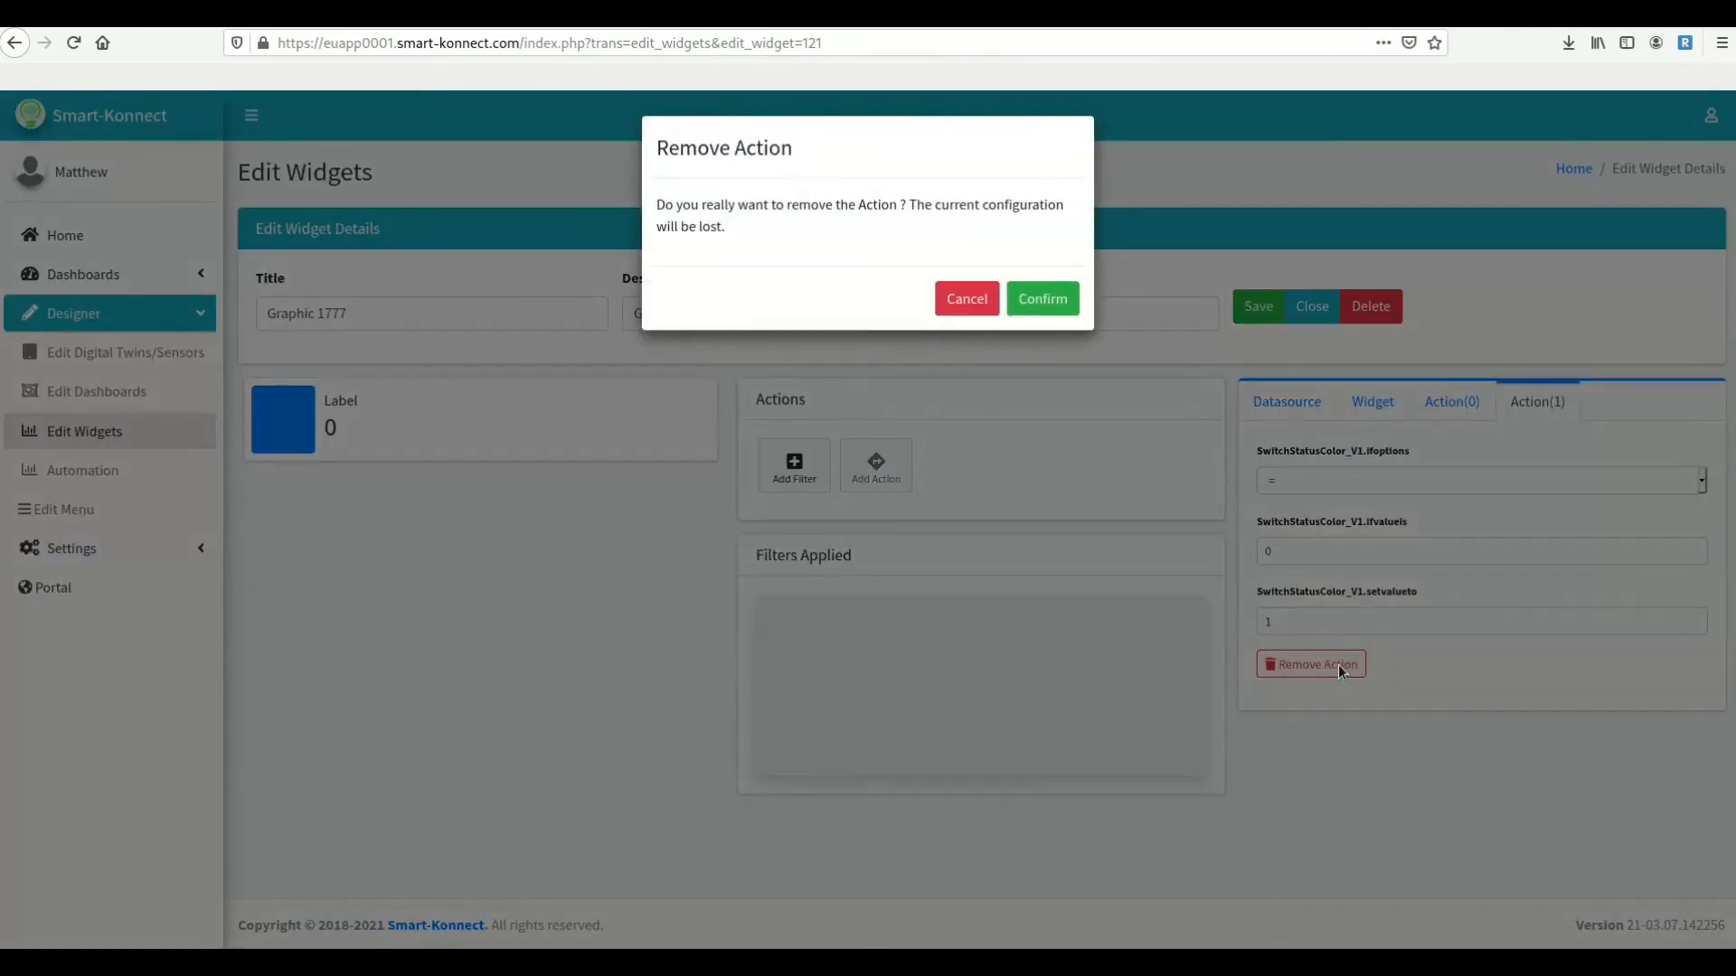
click(1054, 298)
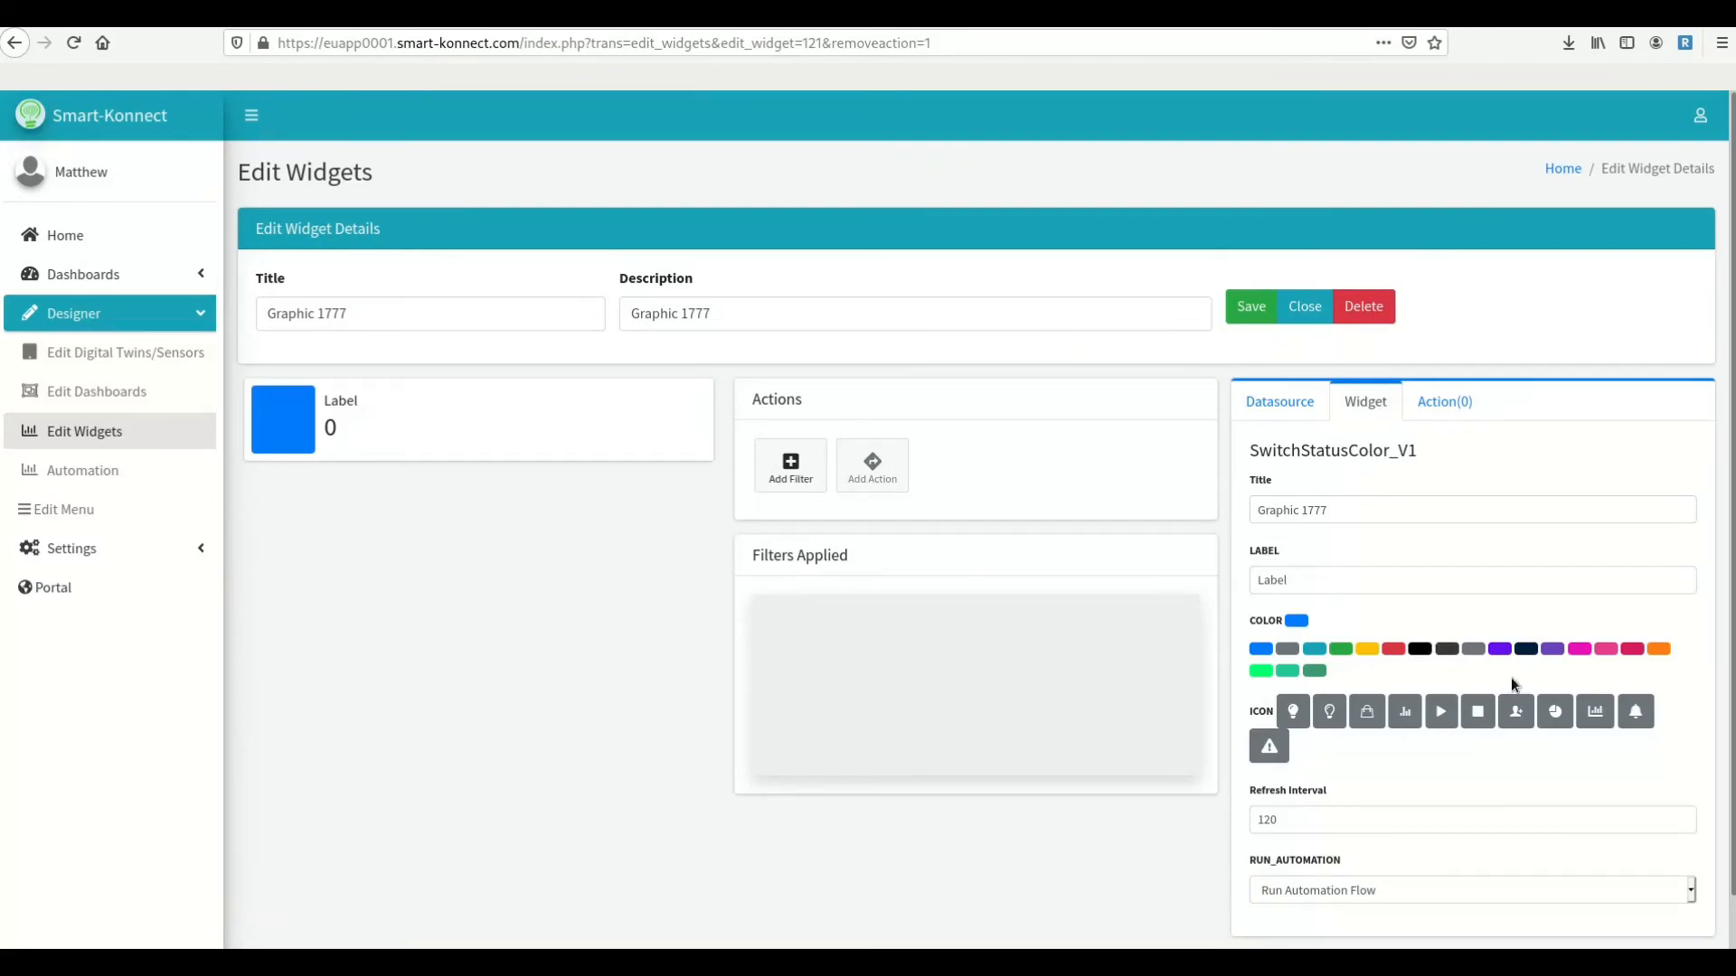
click(1658, 649)
click(1270, 750)
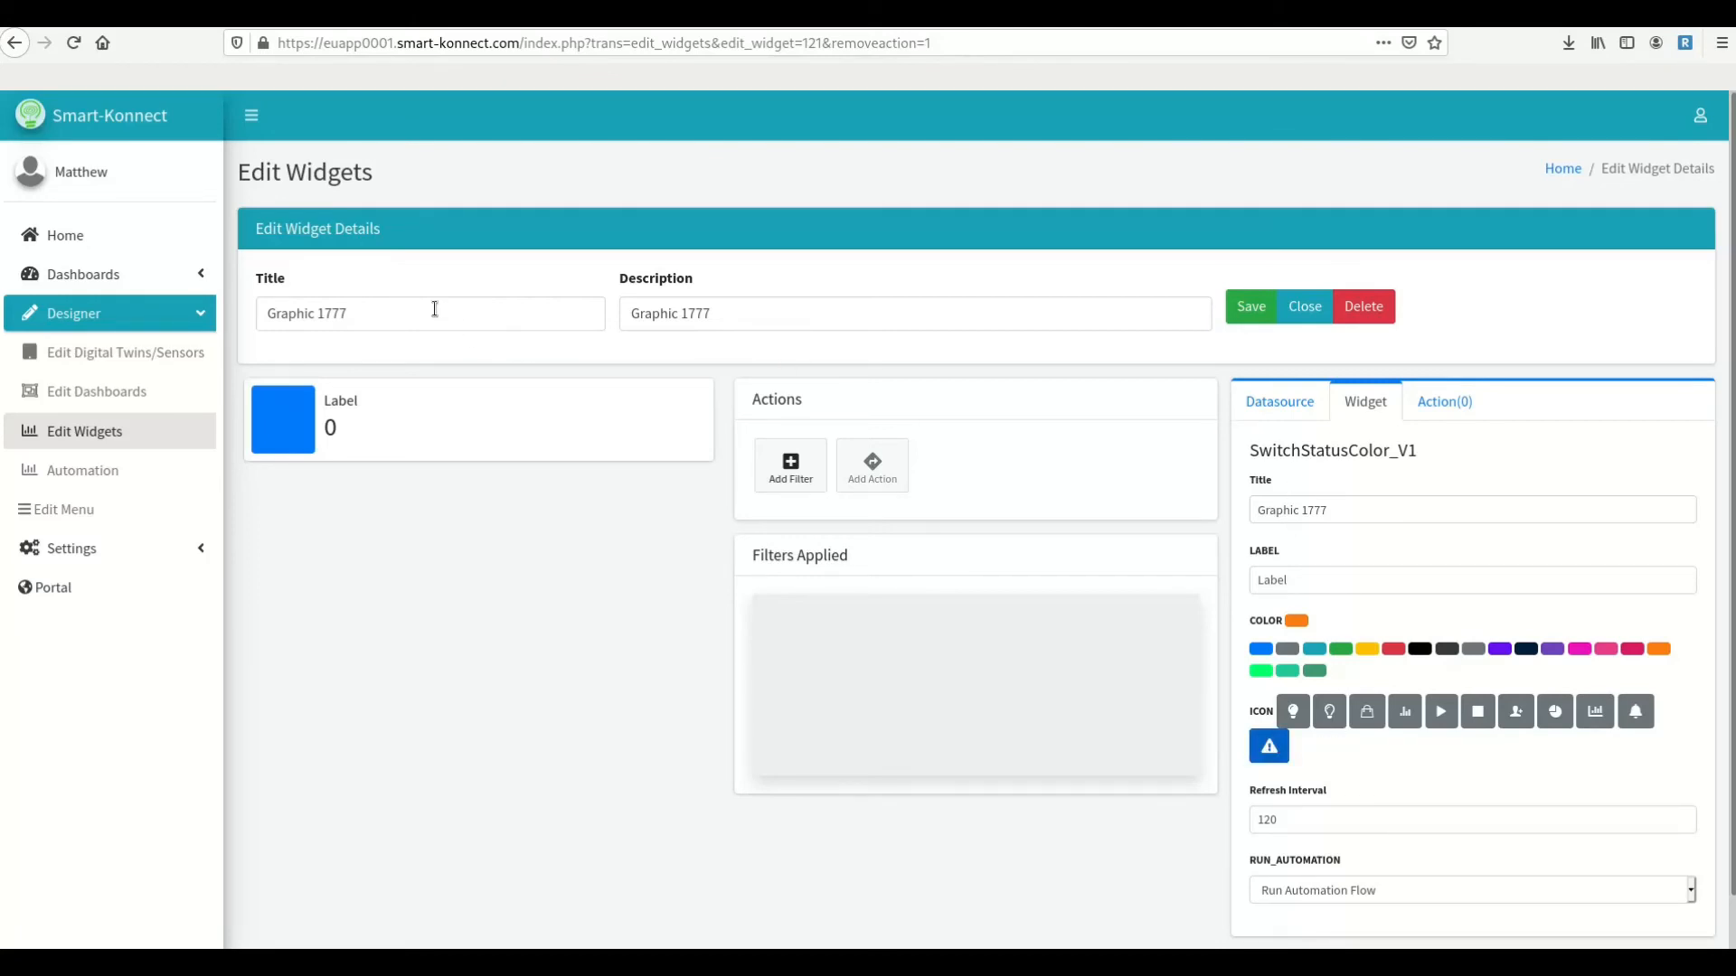
- Set the new switch widget's title and description, and the title in its widget settings, to "Reset Button"
drag(435, 307, 180, 282)
text(Rese)
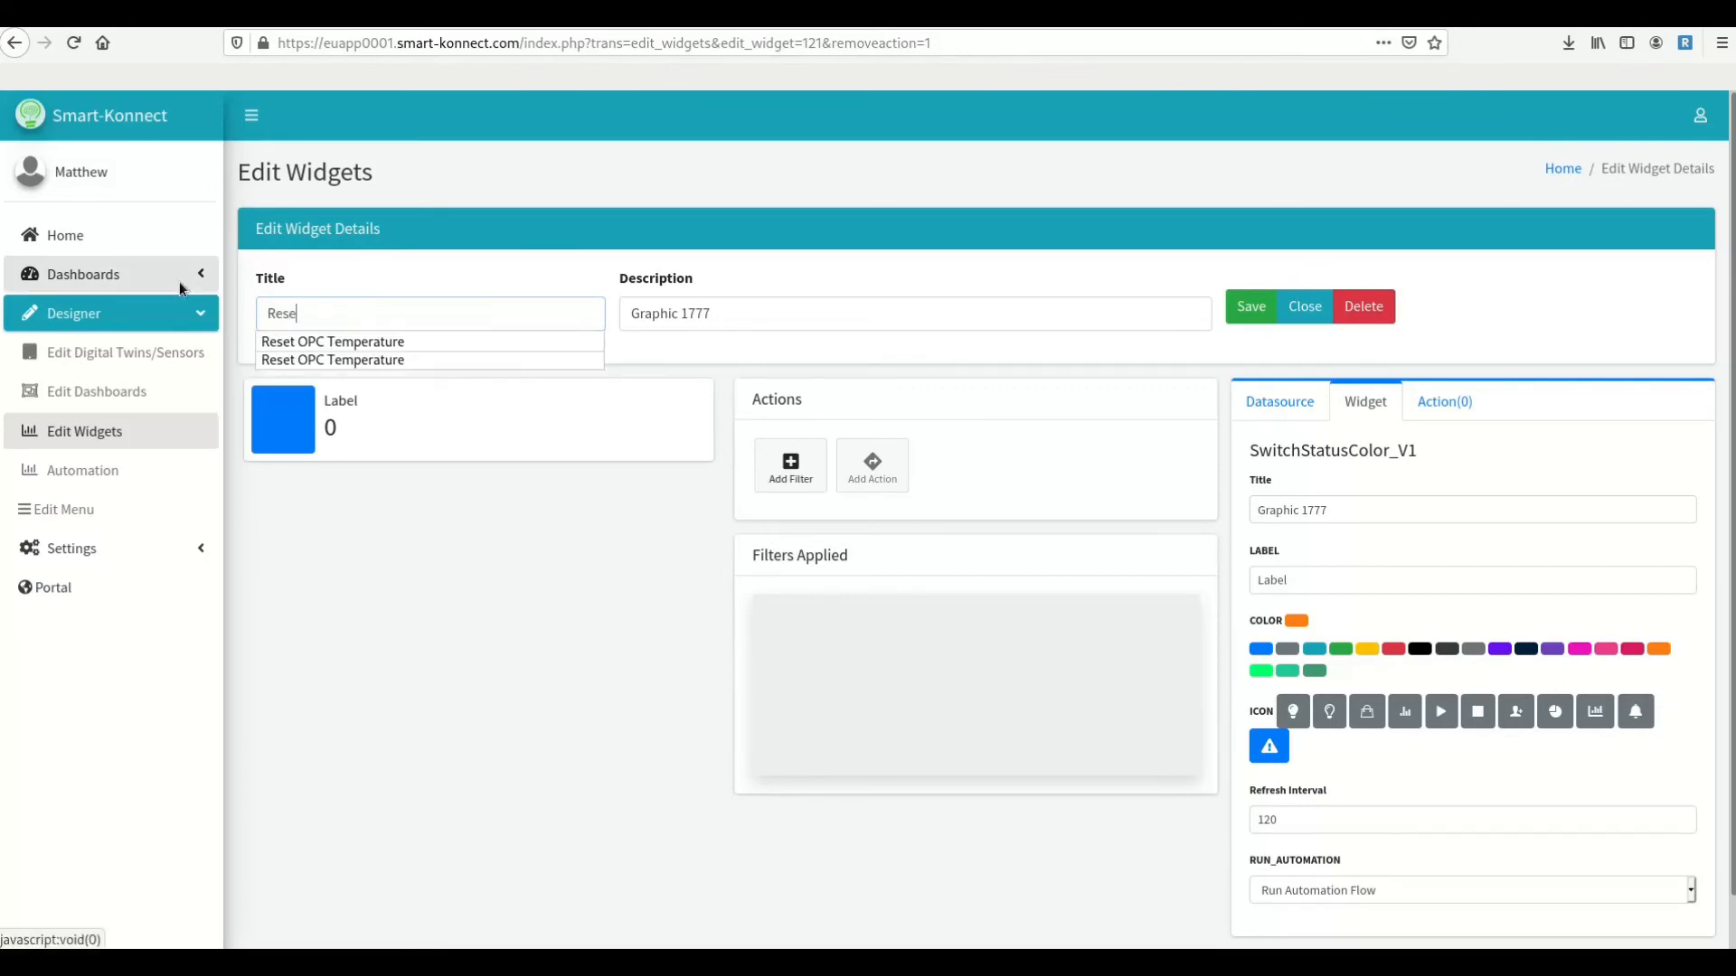
text(t Butto)
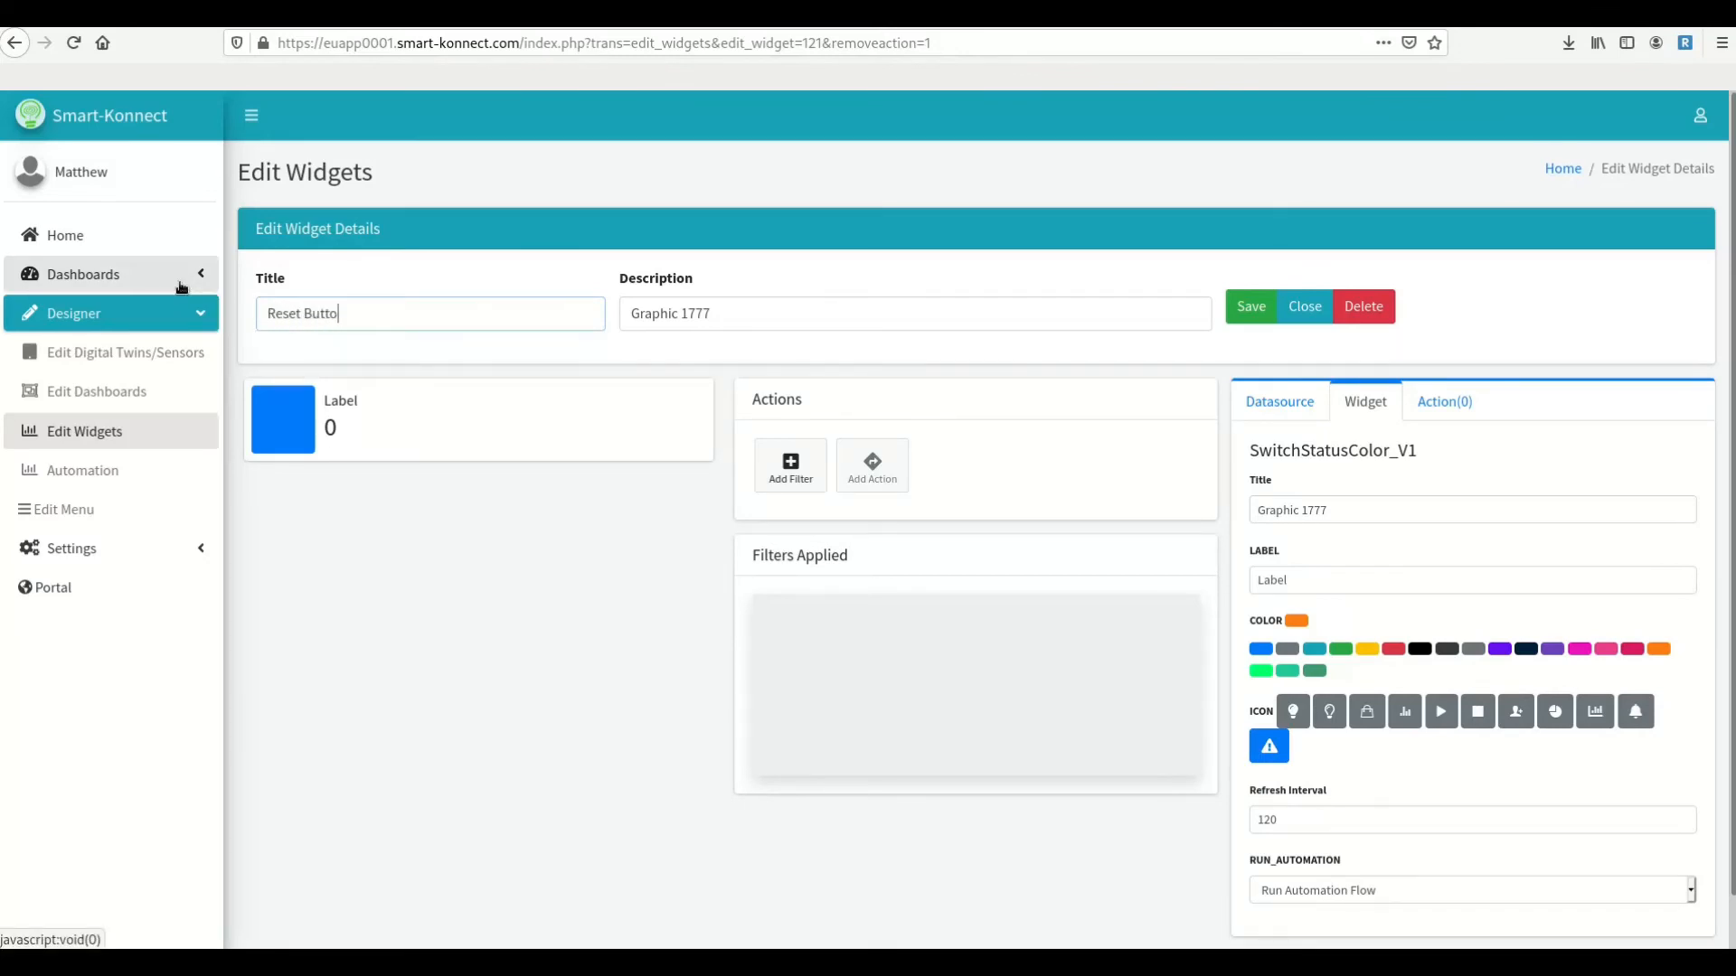
text(n)
drag(373, 310, 215, 294)
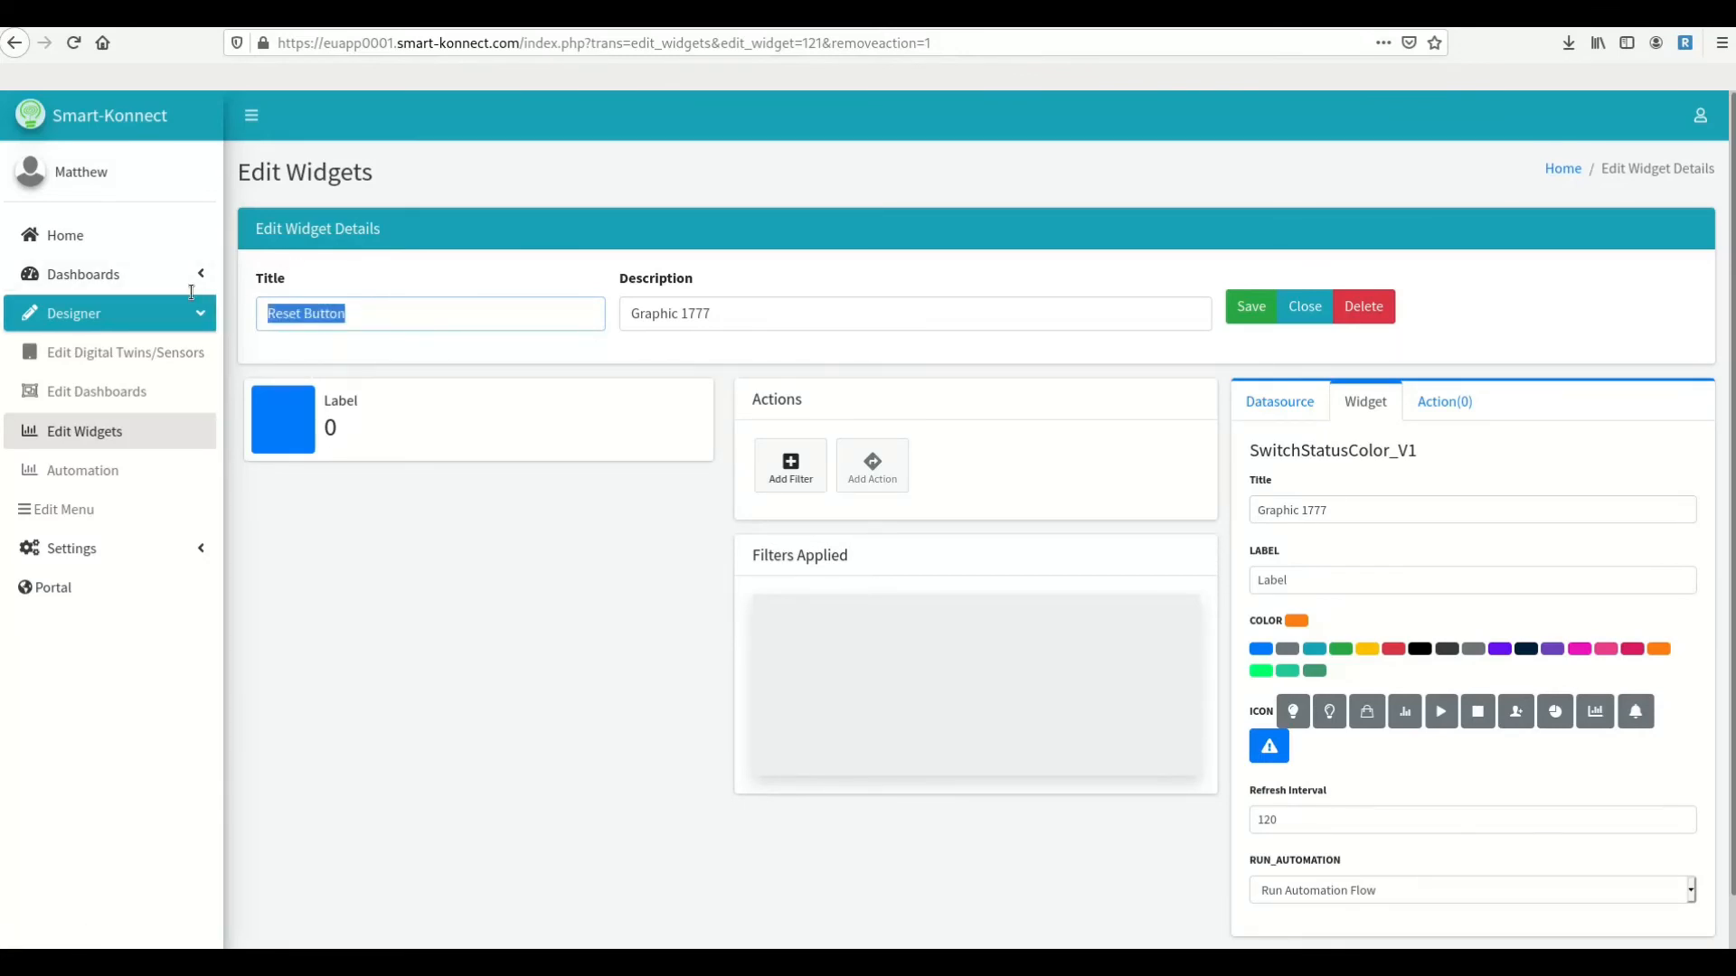
key(ctrl+c)
key(Tab)
key(ctrl+v)
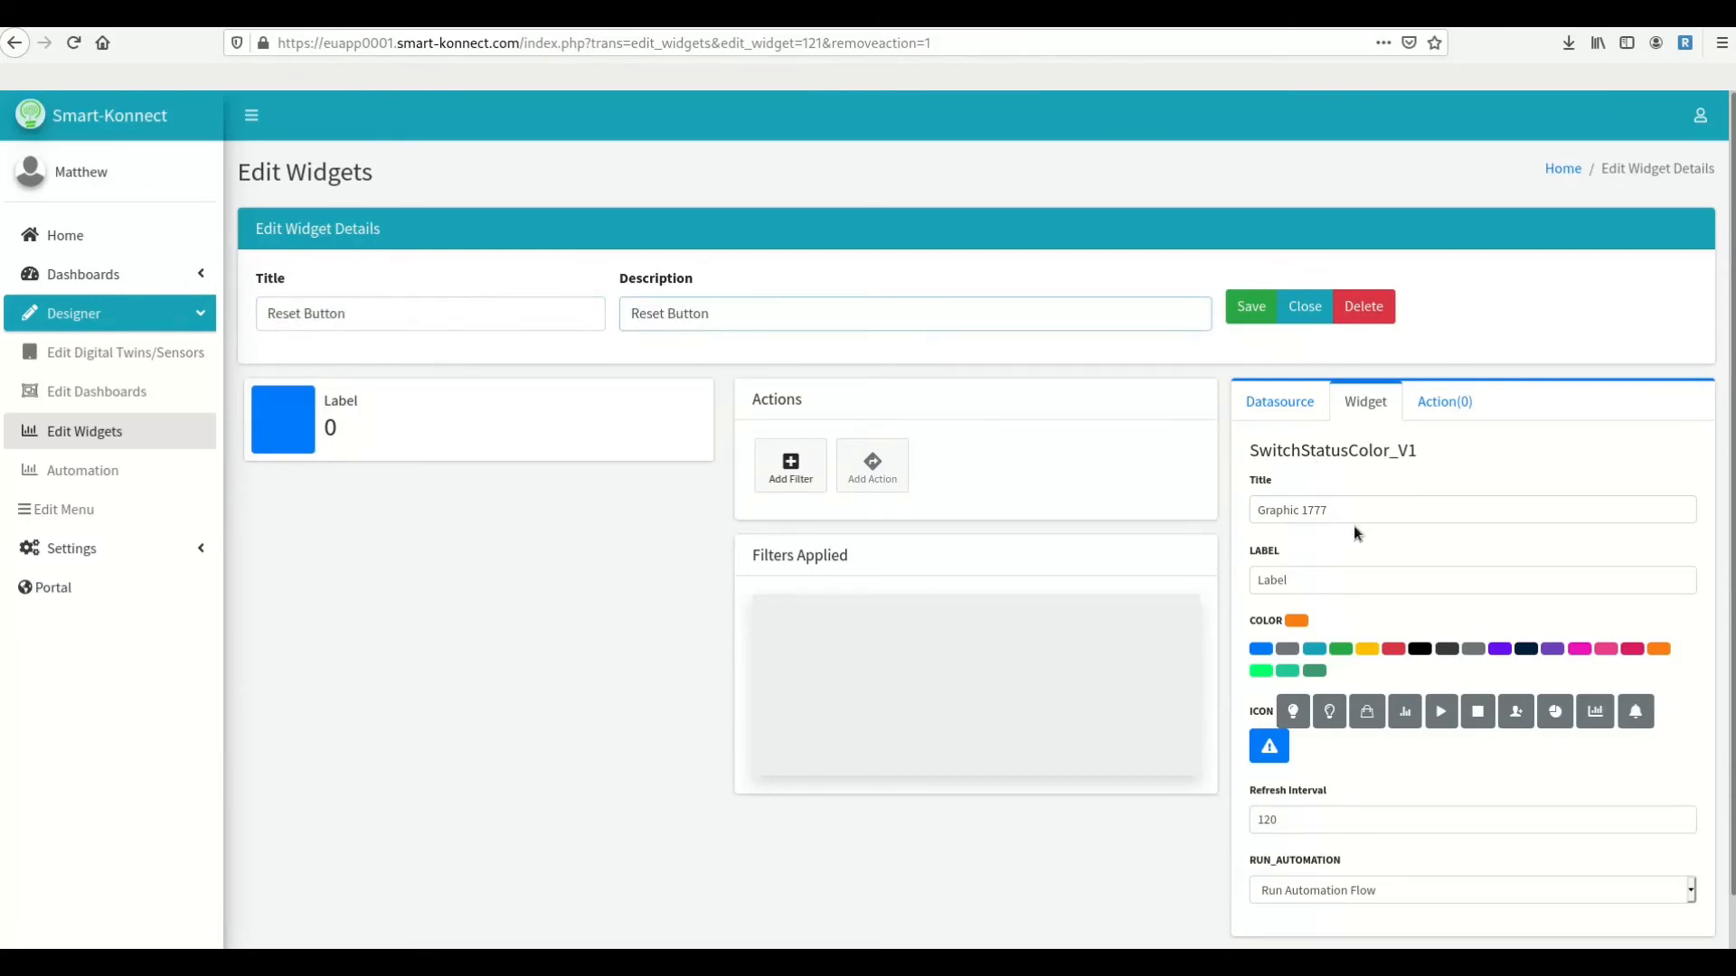
drag(1362, 511, 1170, 507)
key(ctrl+v)
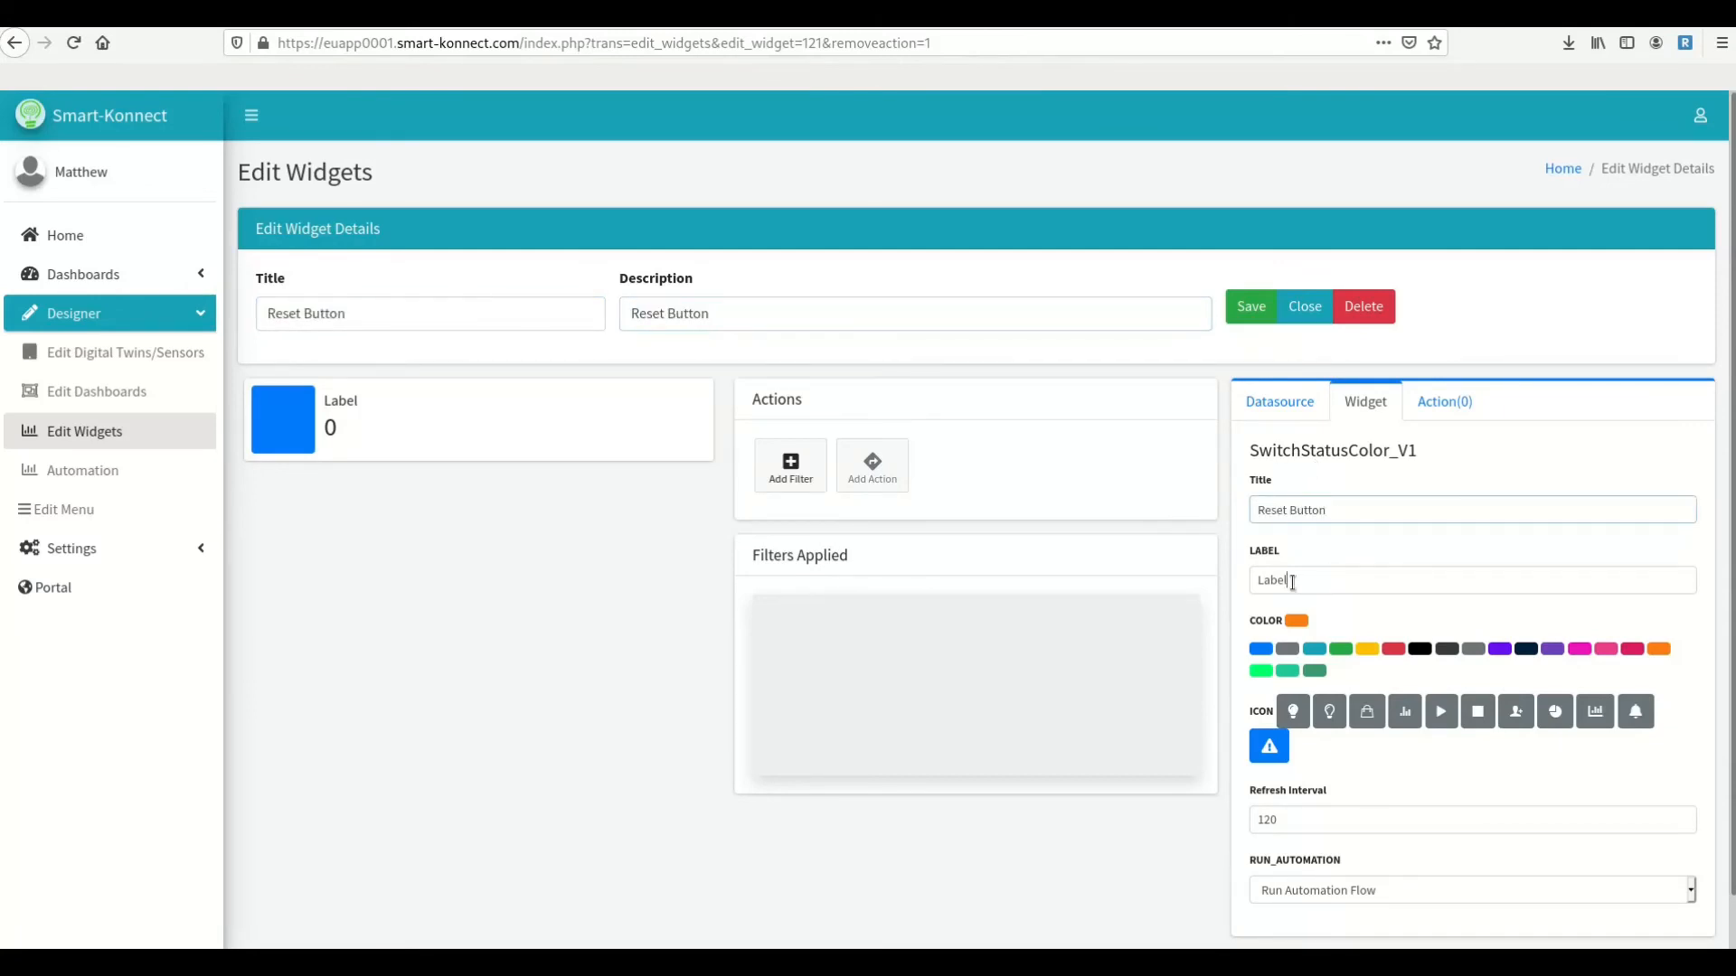
- Label the reset switch "Counter Reset", then save and close the widget
drag(1331, 584, 1134, 564)
key(ctrl+v)
click(1245, 318)
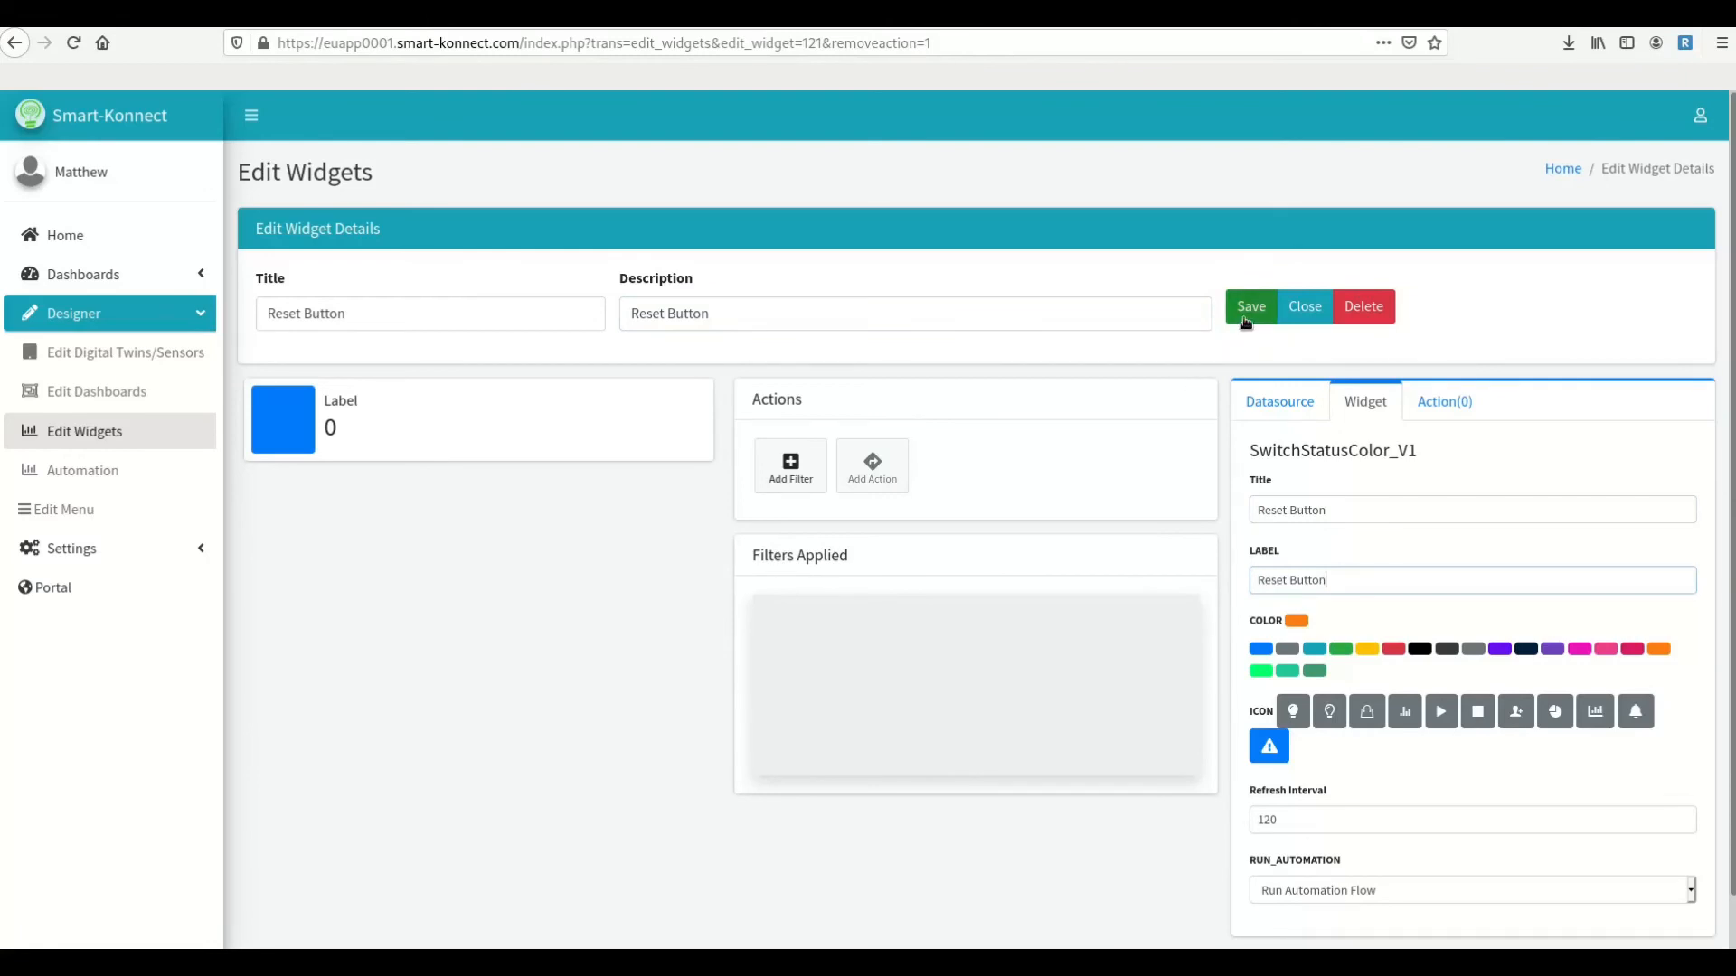
double_click(1309, 581)
text(Counter)
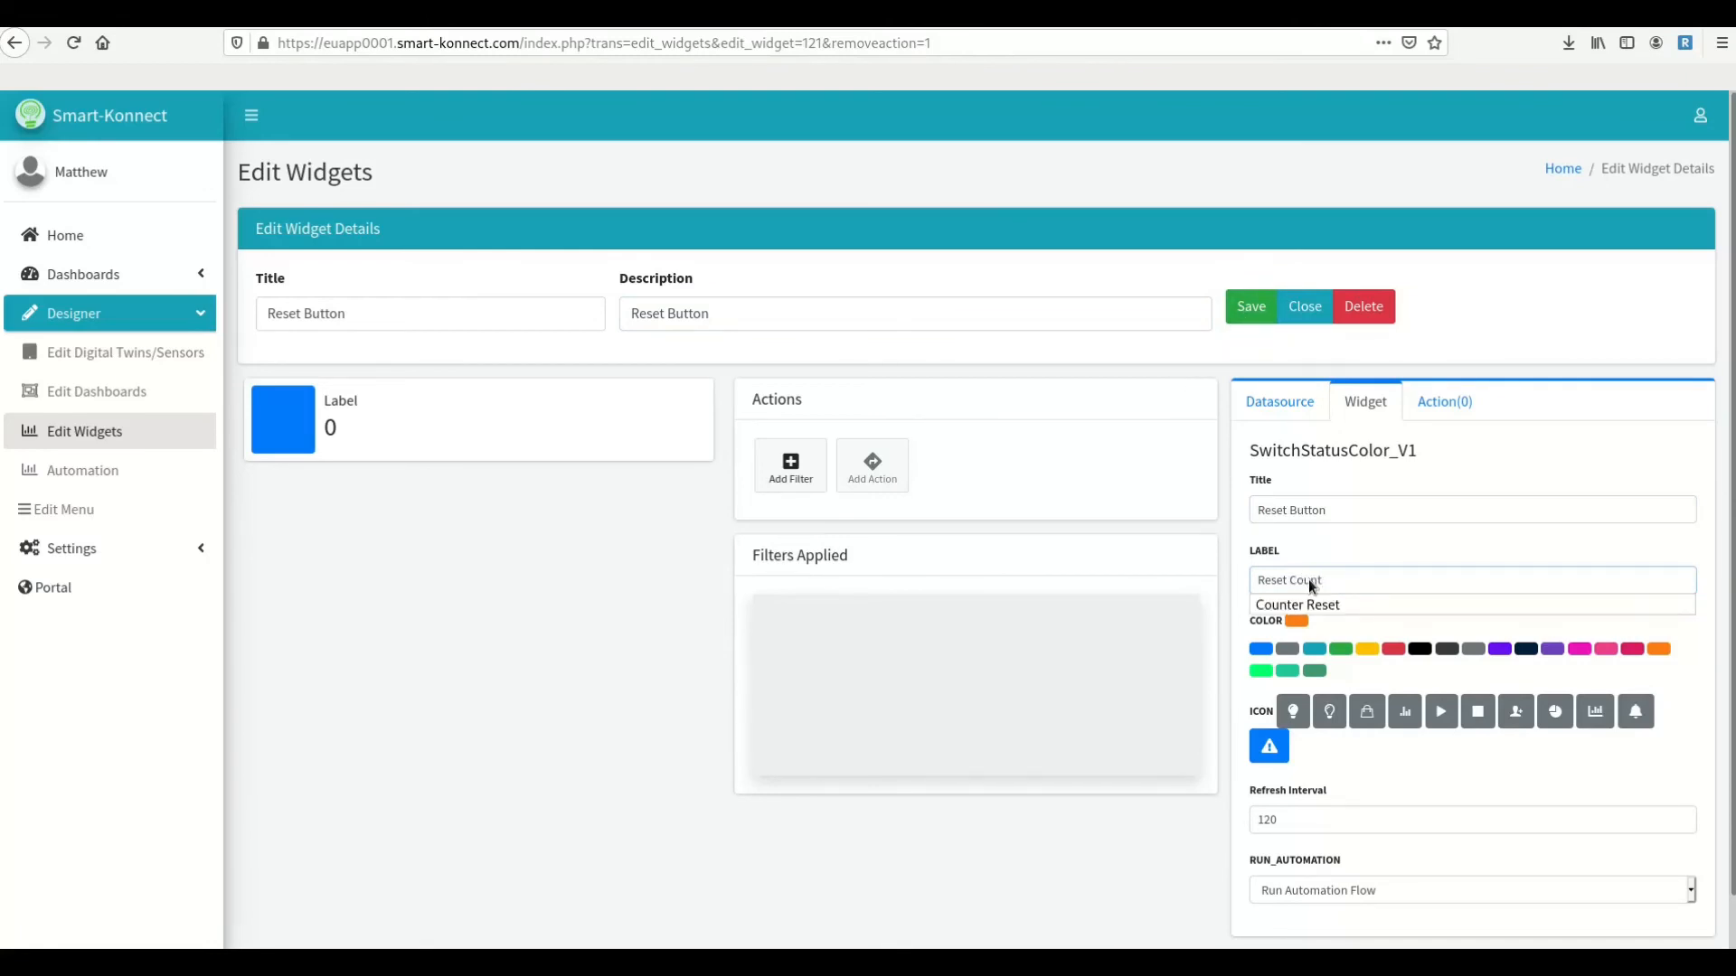
click(1403, 545)
double_click(1275, 580)
click(1279, 604)
click(1246, 309)
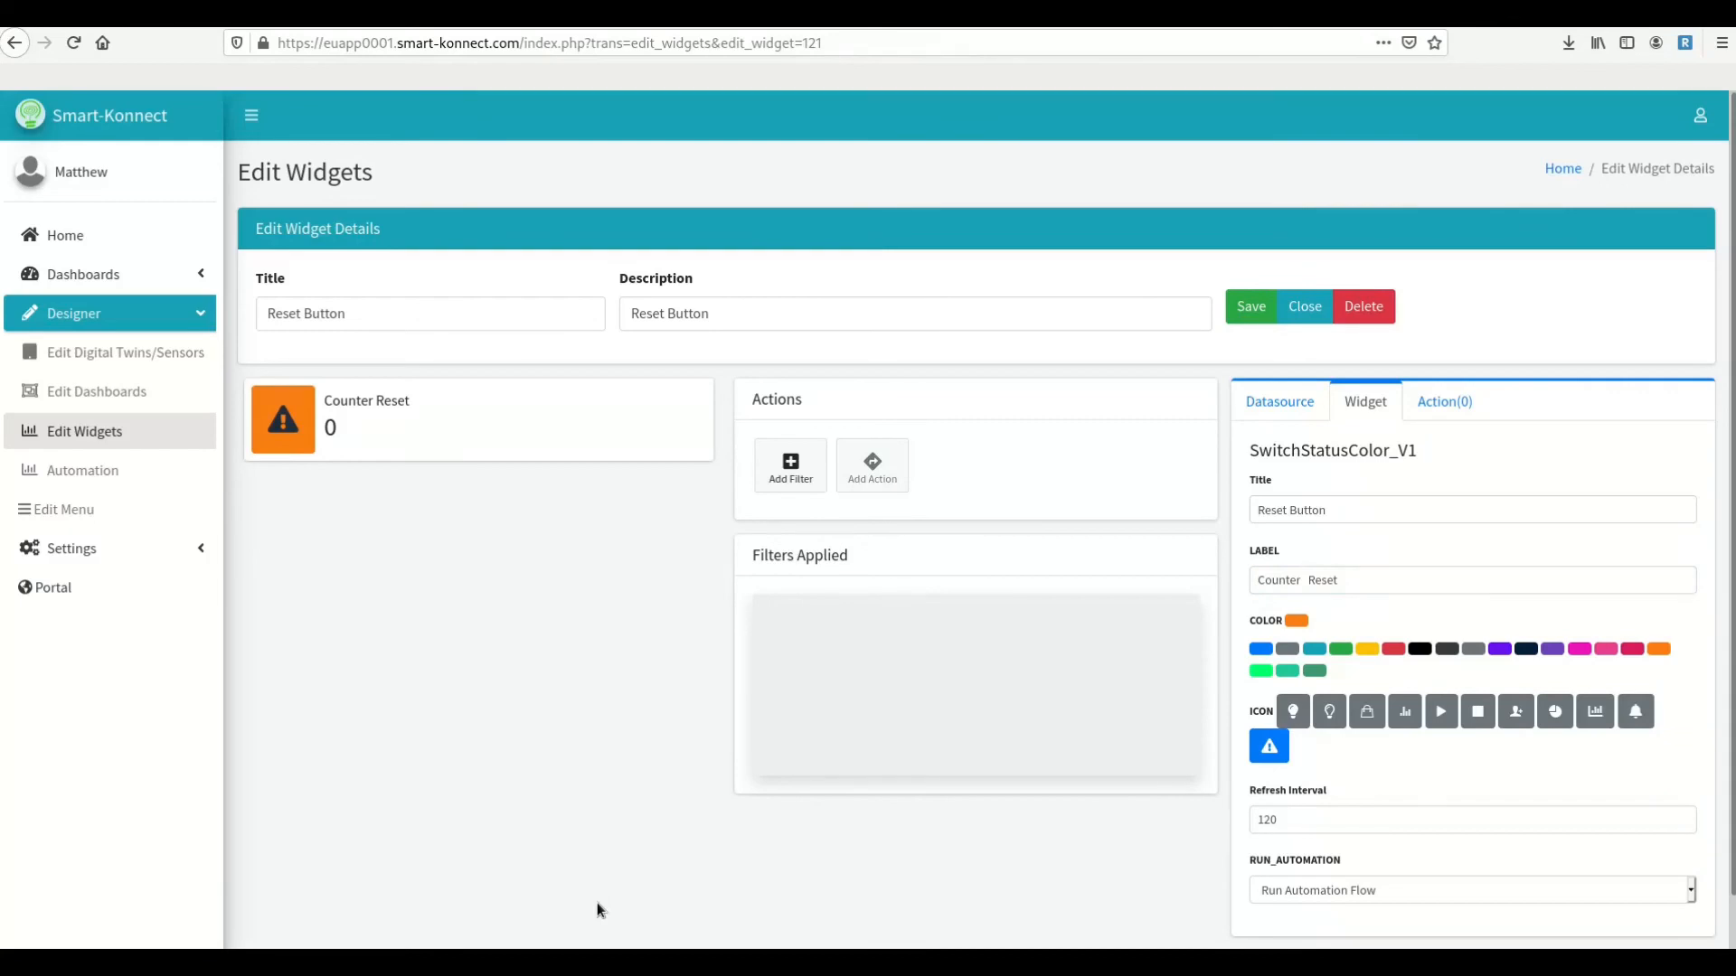
click(1306, 312)
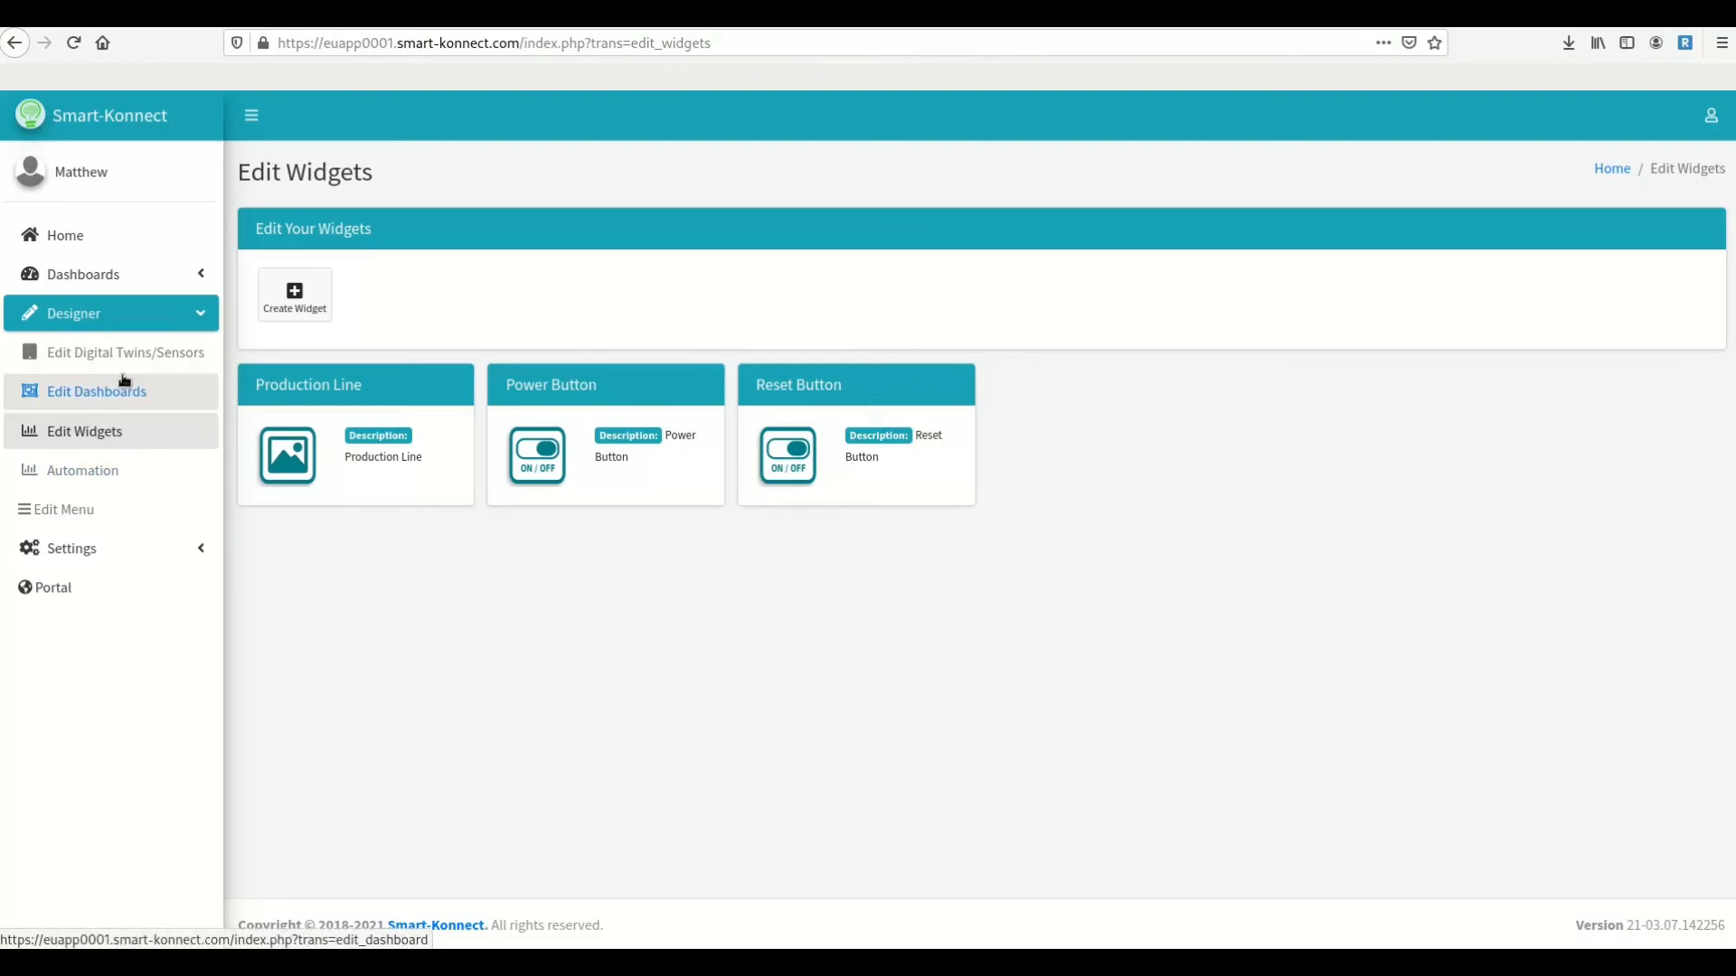
- Create a new dashboard with "Main OPC Dashboard" as both its title and description
click(116, 402)
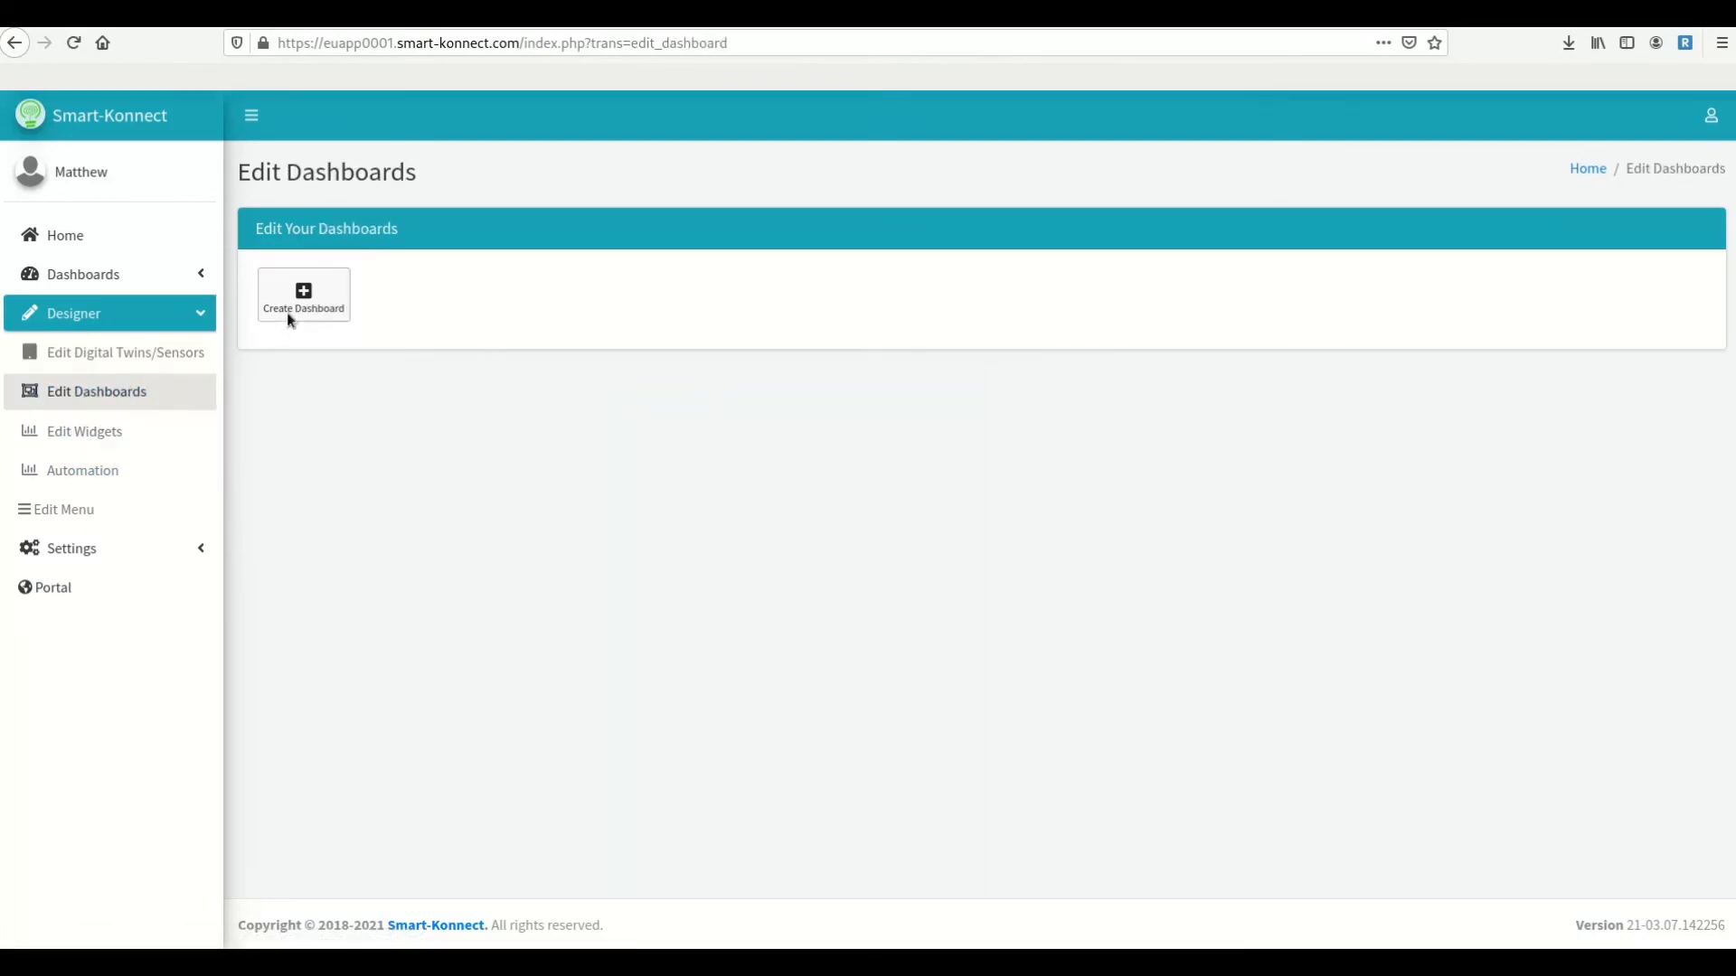
click(286, 311)
click(716, 241)
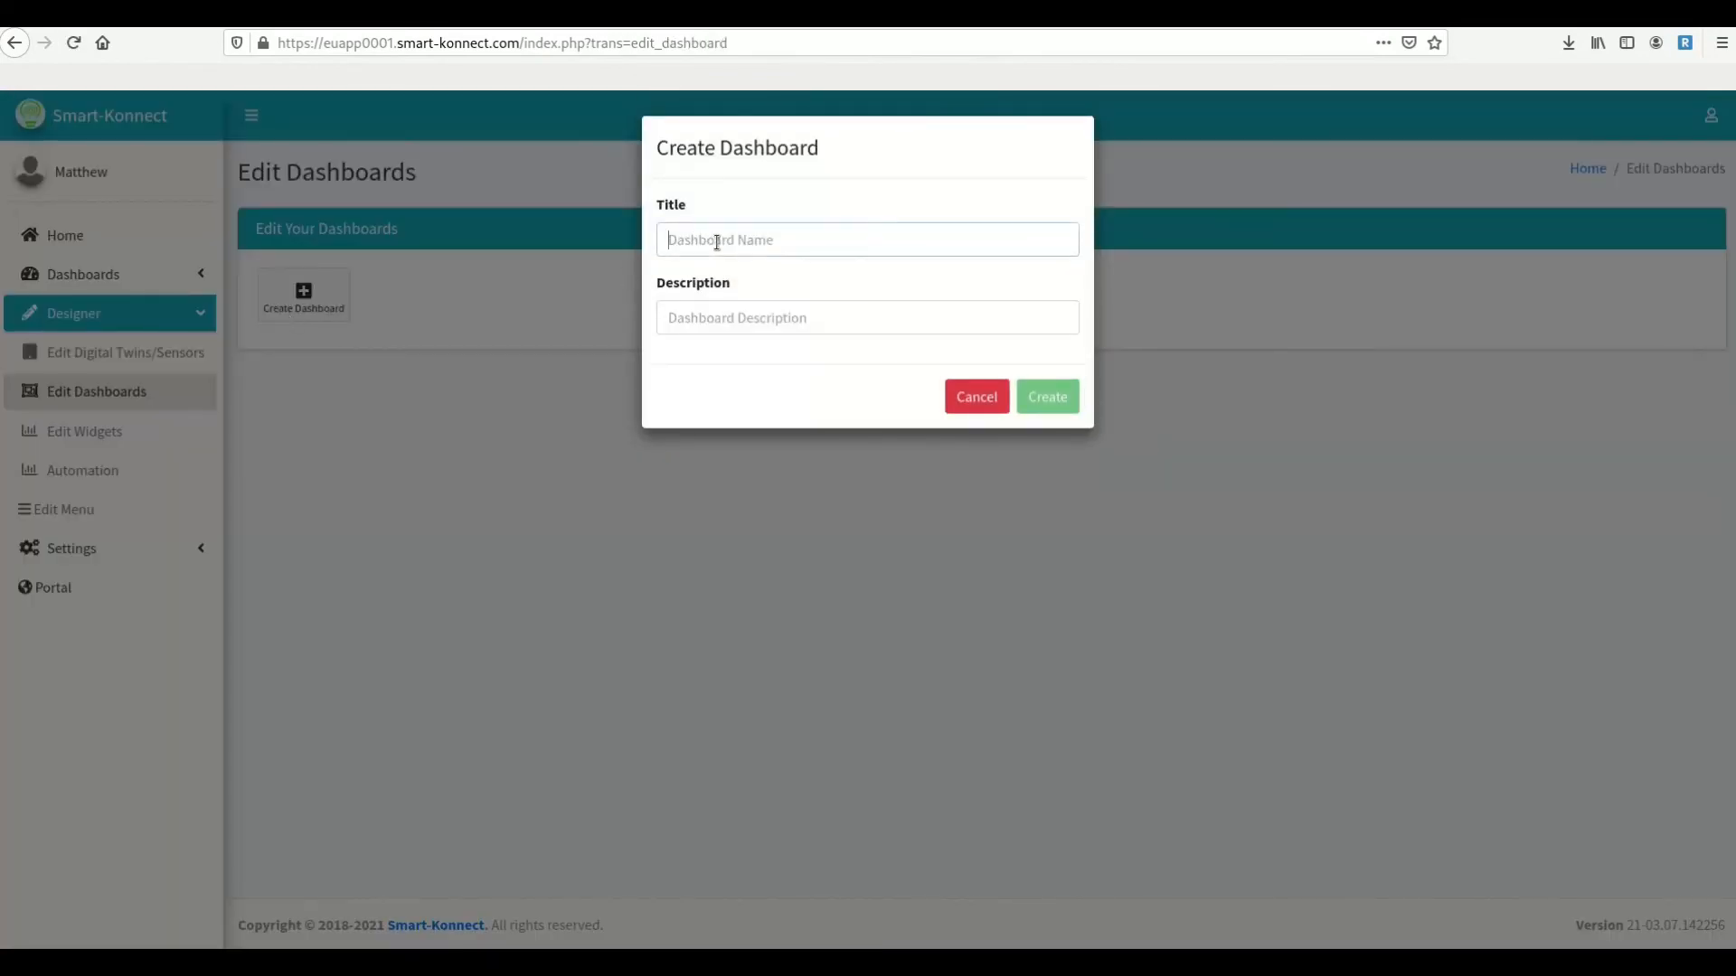
text(Main)
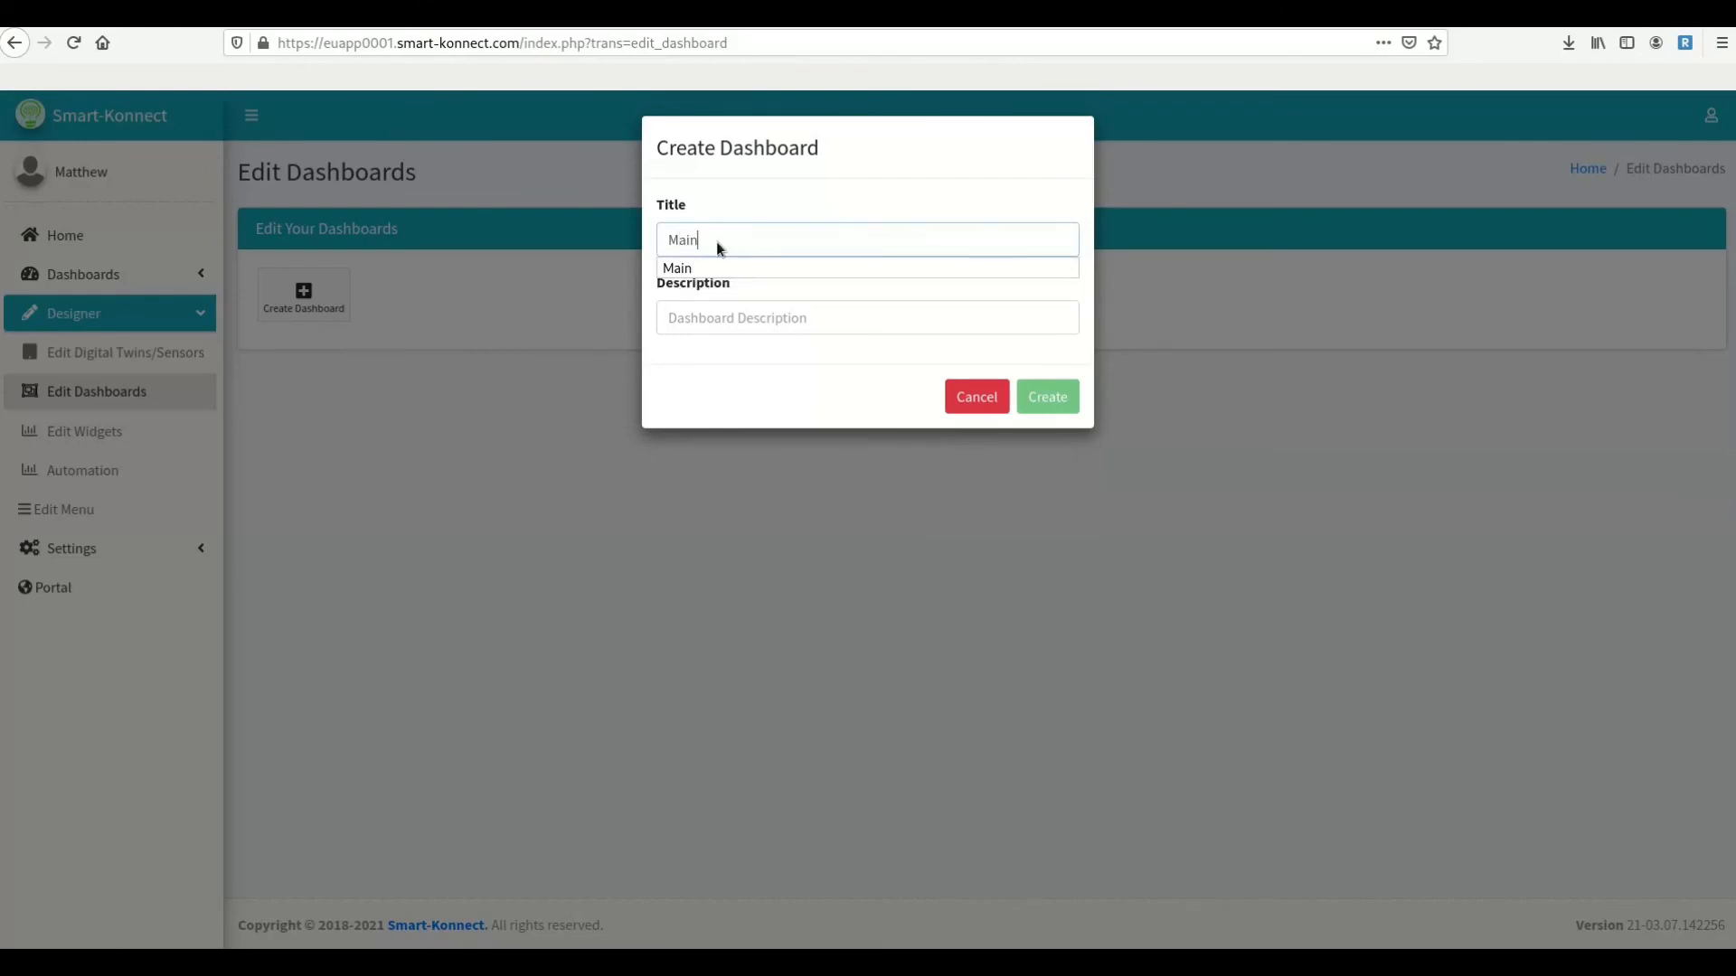
text( Of)
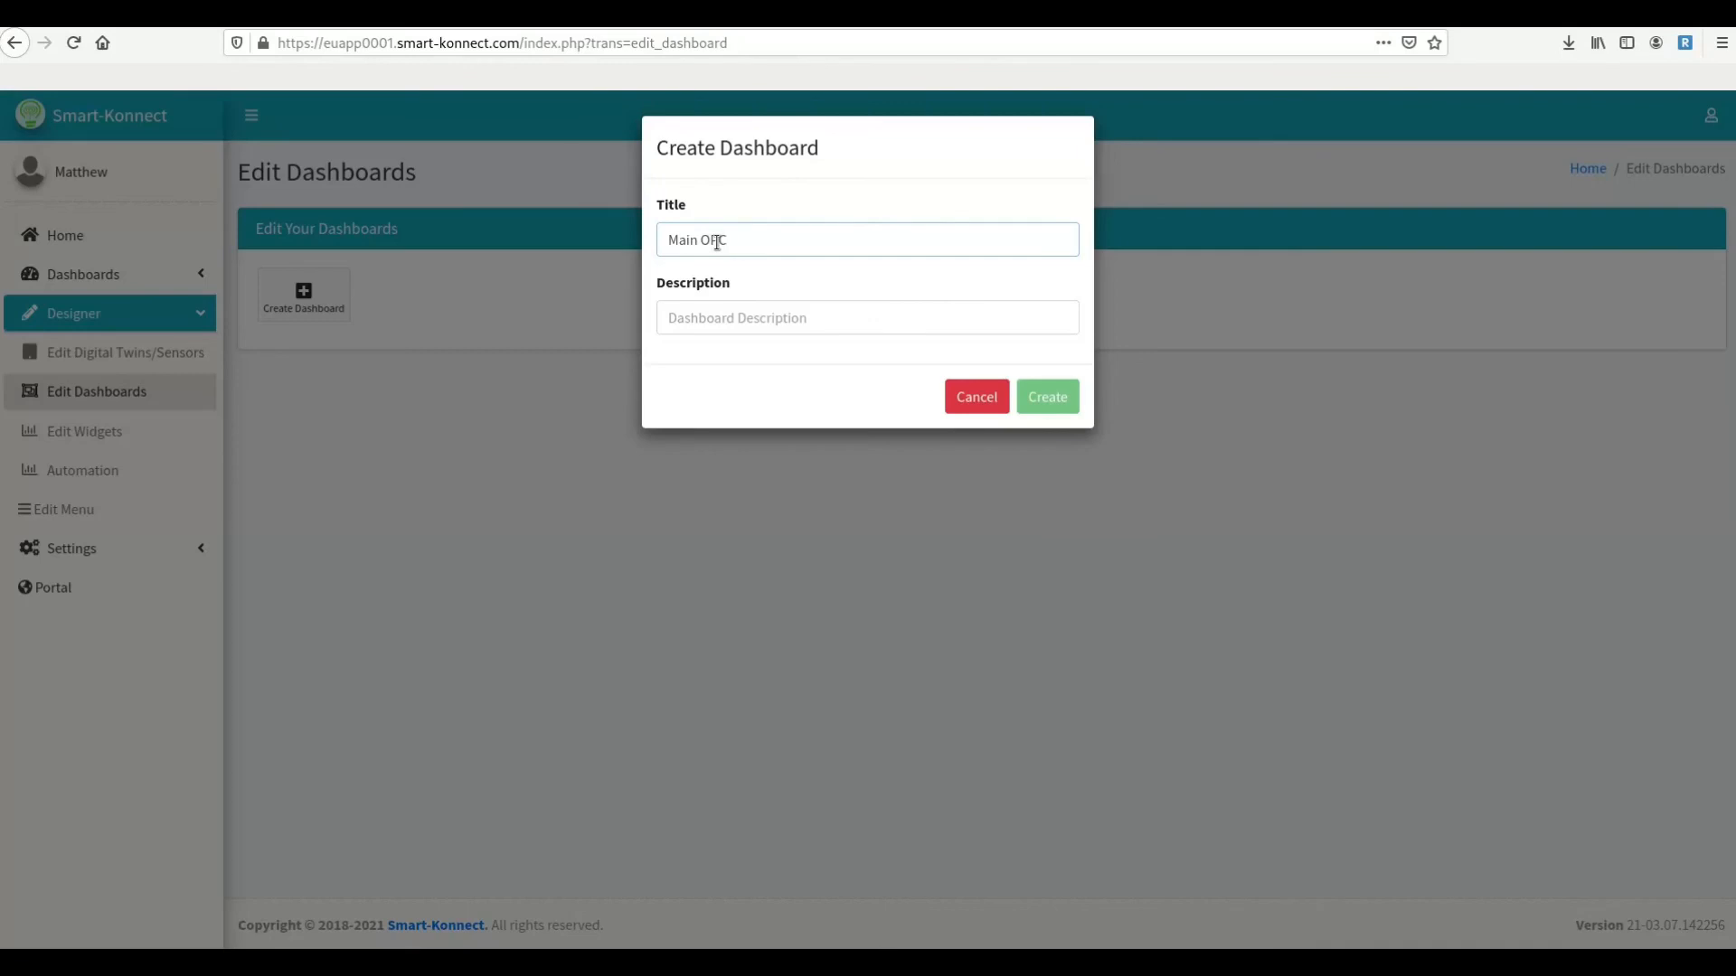
text(C Dashboard)
drag(831, 234, 537, 241)
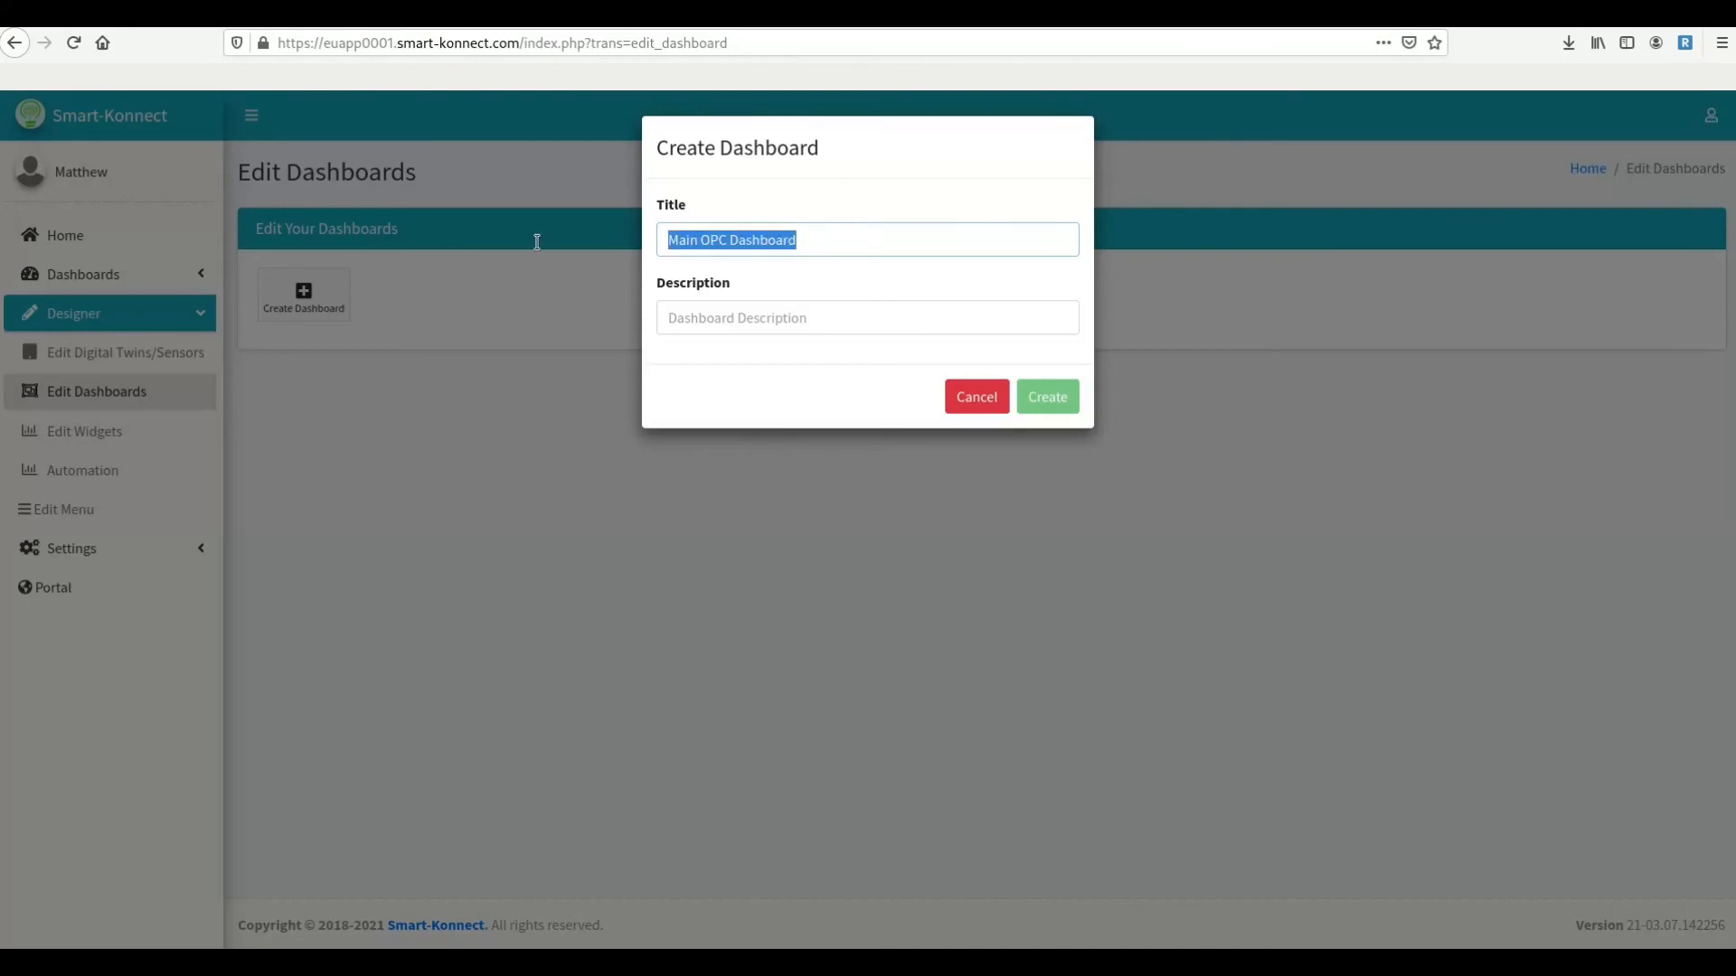
click(706, 329)
key(ctrl+v)
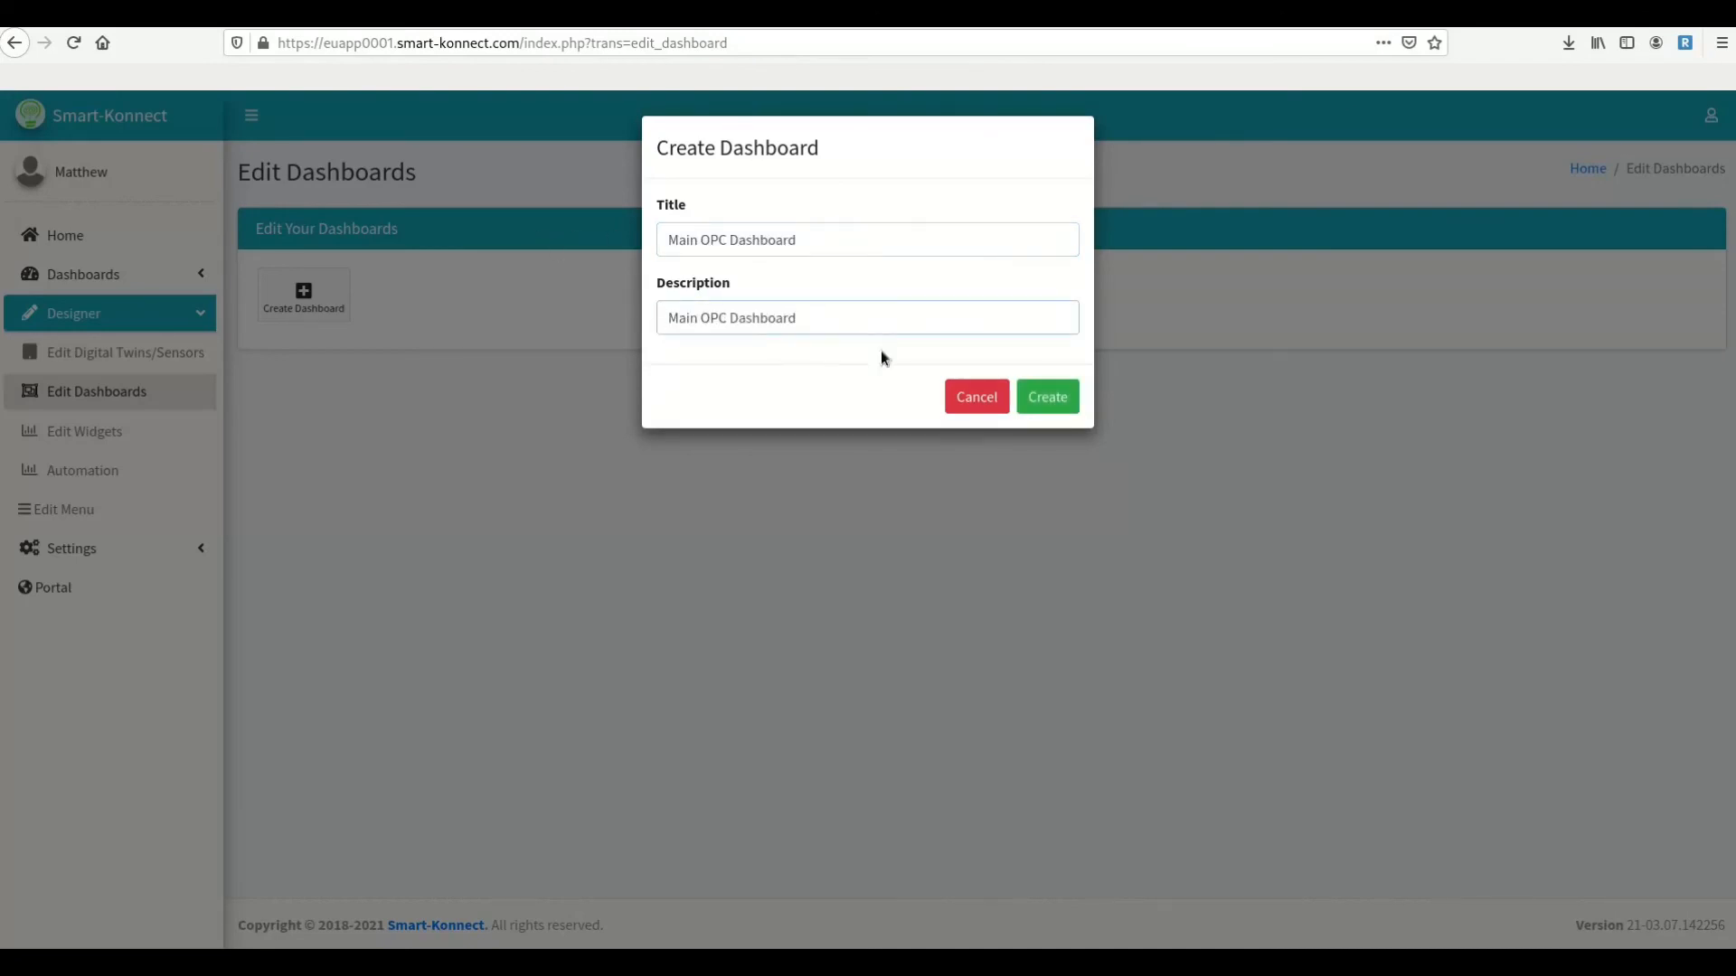
click(1051, 404)
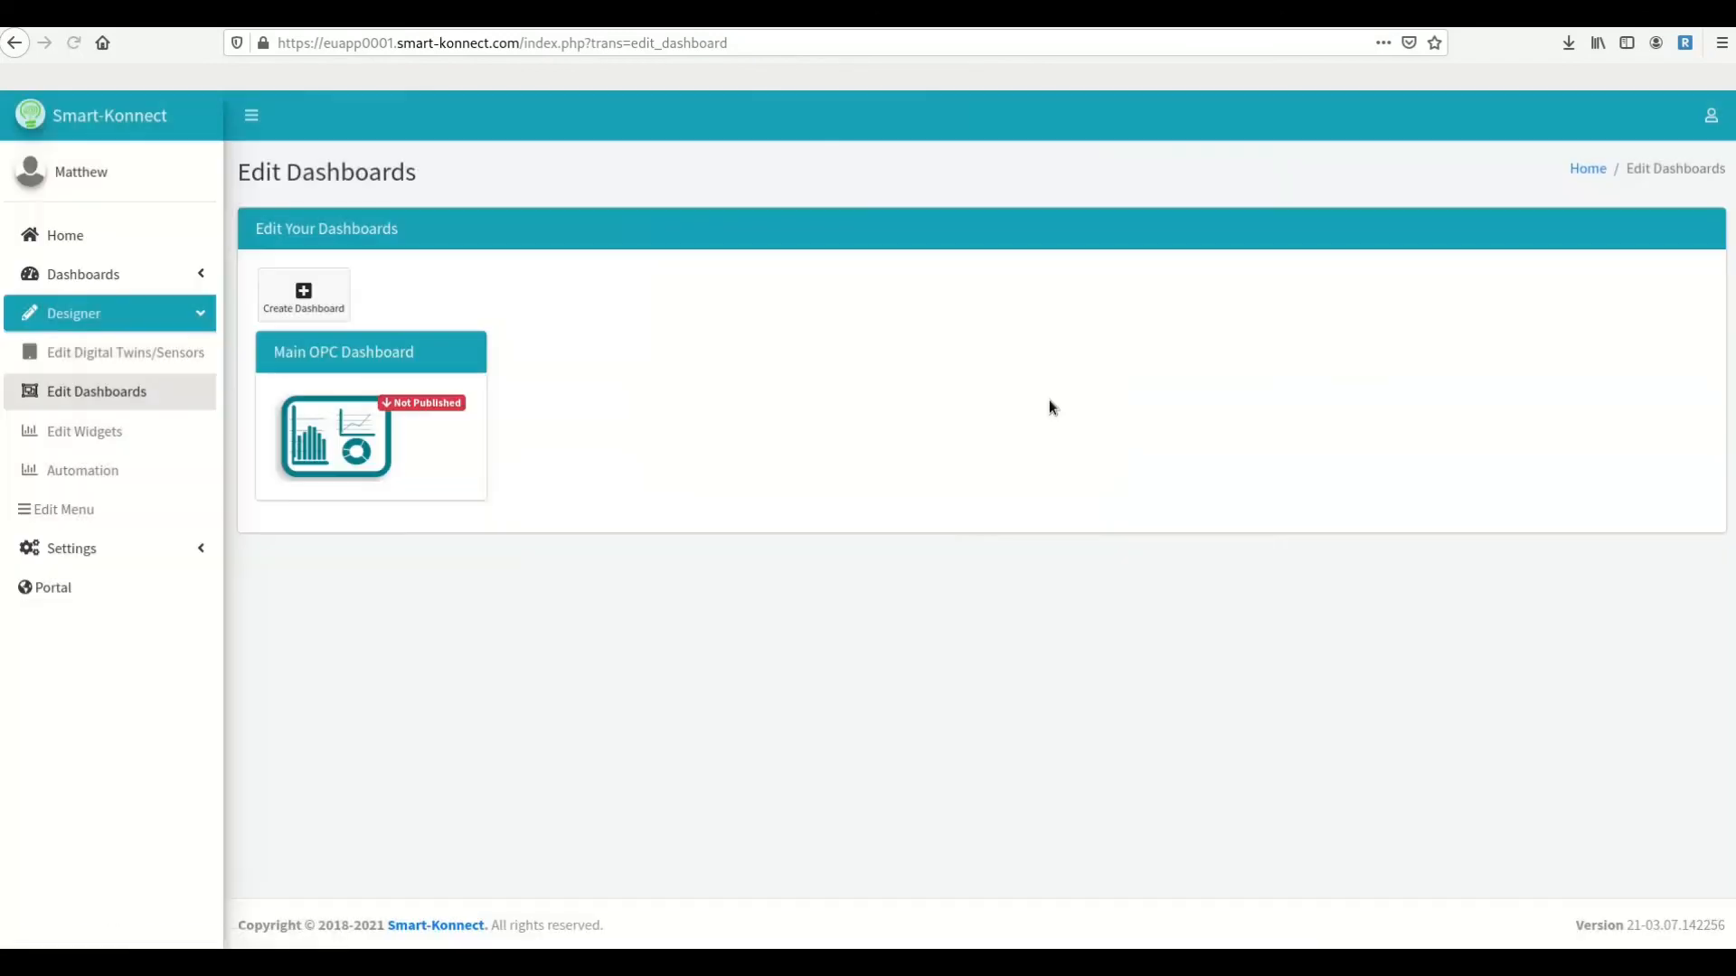
- Place Production Line in the dashboard's wide column and Power Button and Reset Button in the narrow one, then publish and save the dashboard
click(362, 434)
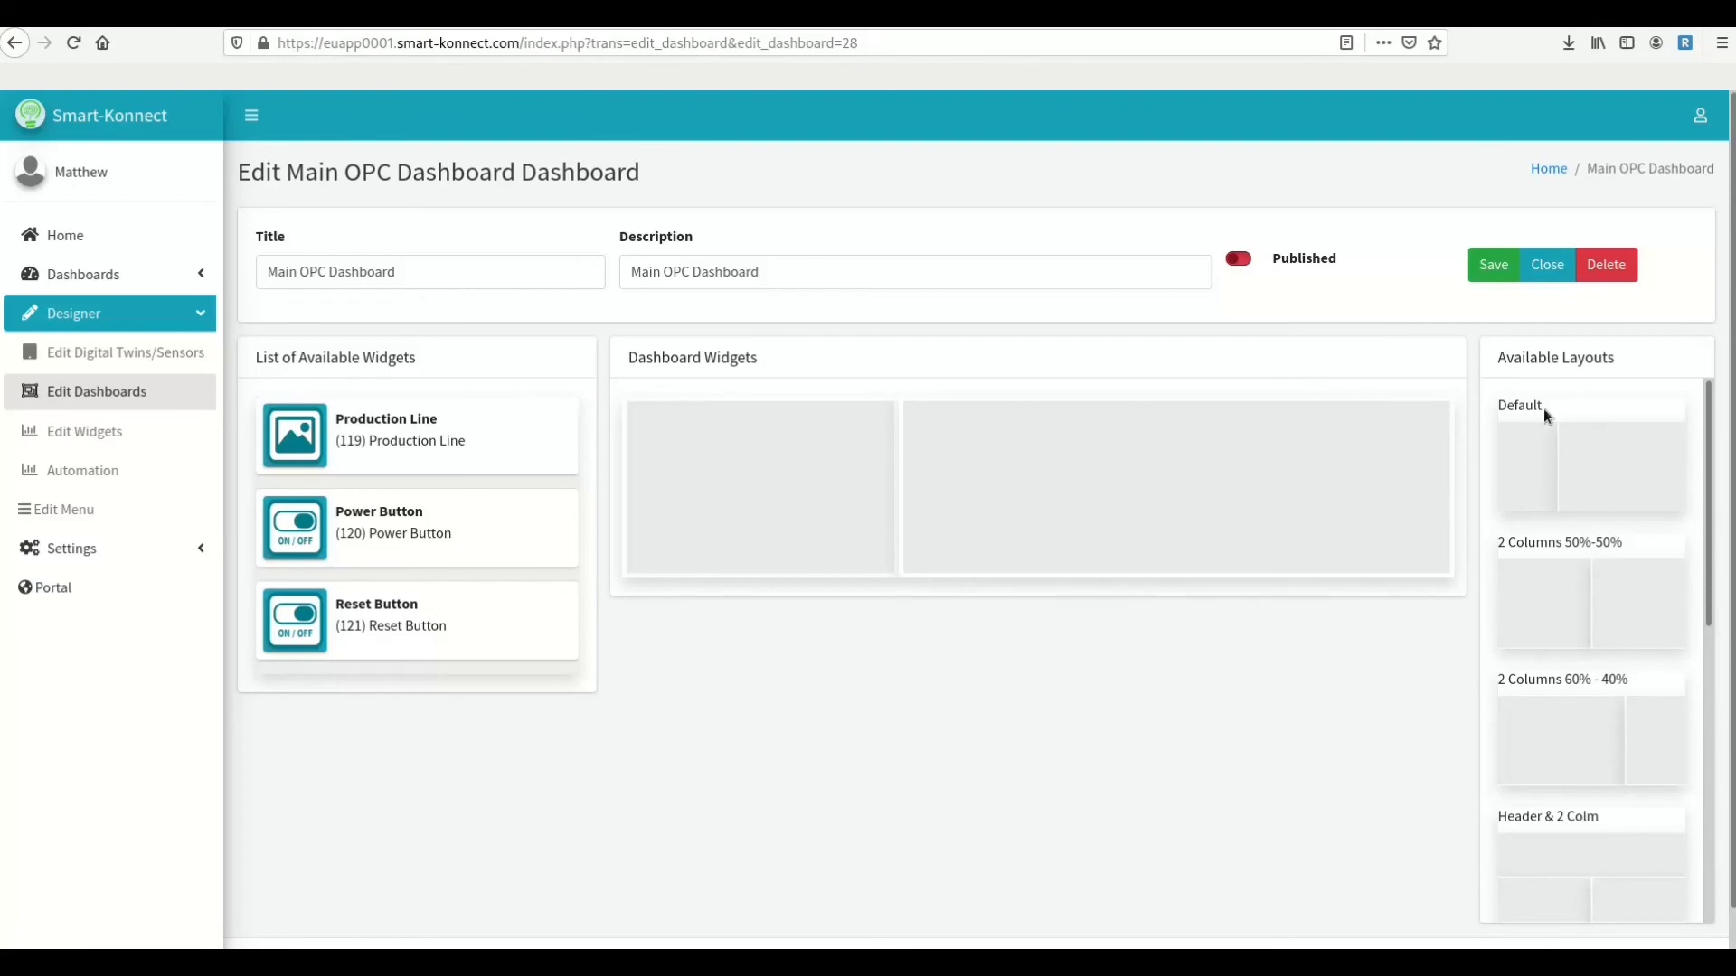
drag(1711, 508, 1729, 741)
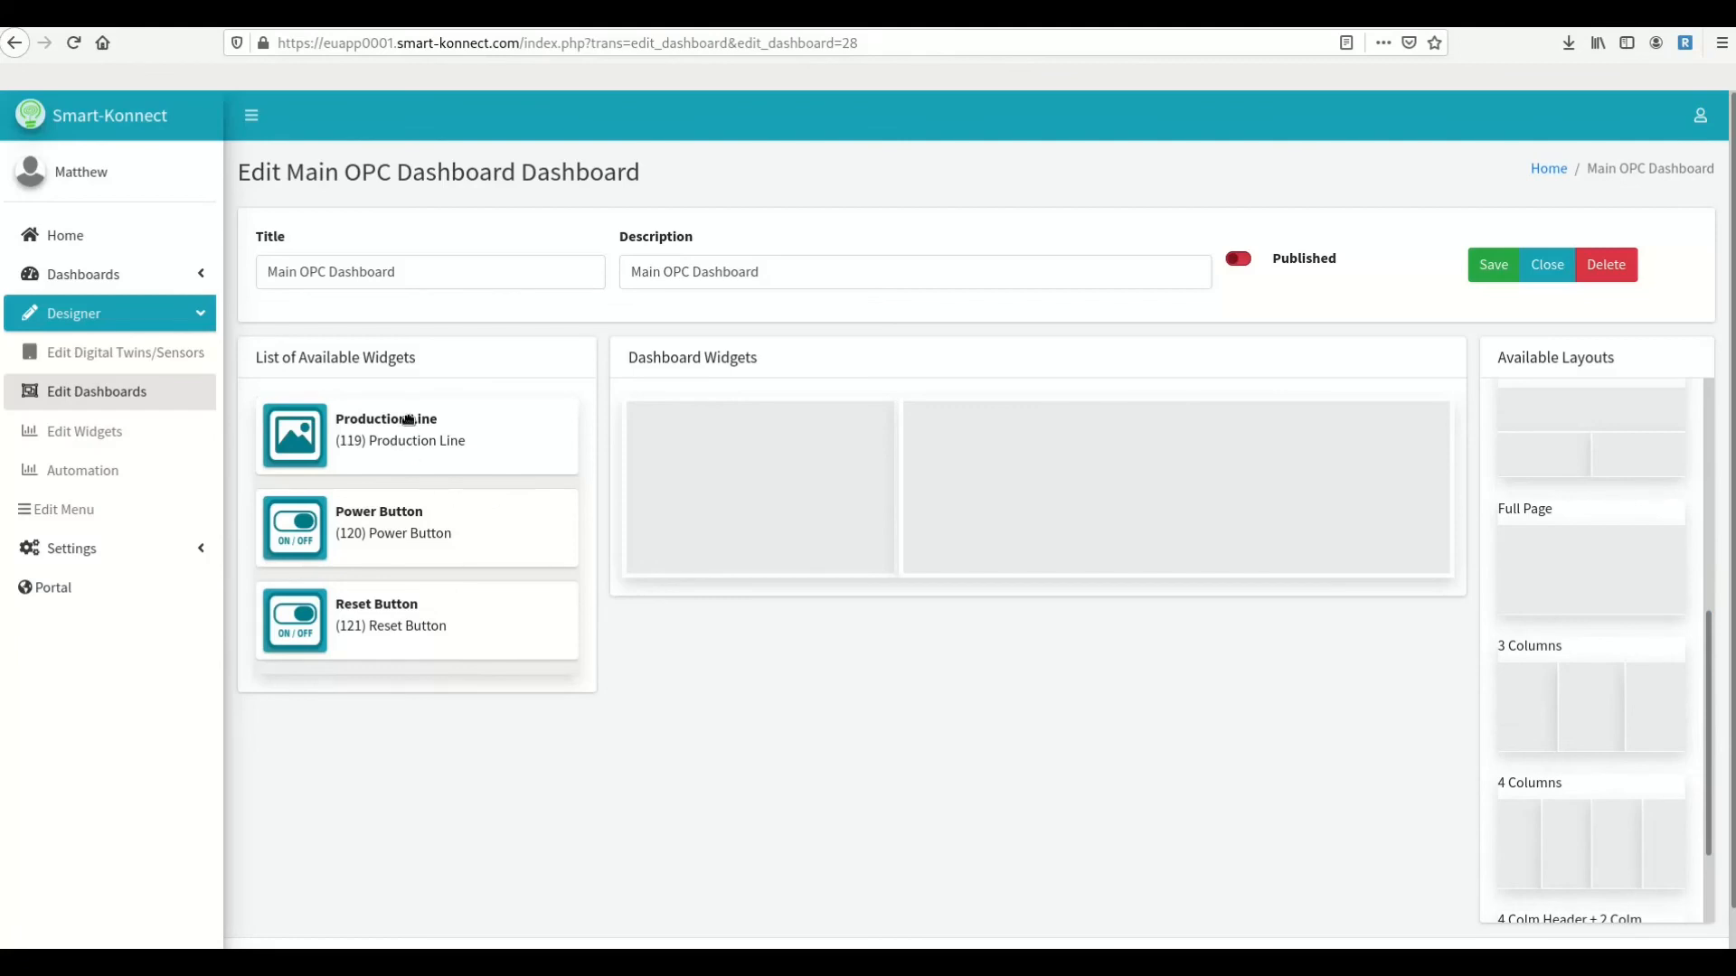
drag(410, 420, 1179, 480)
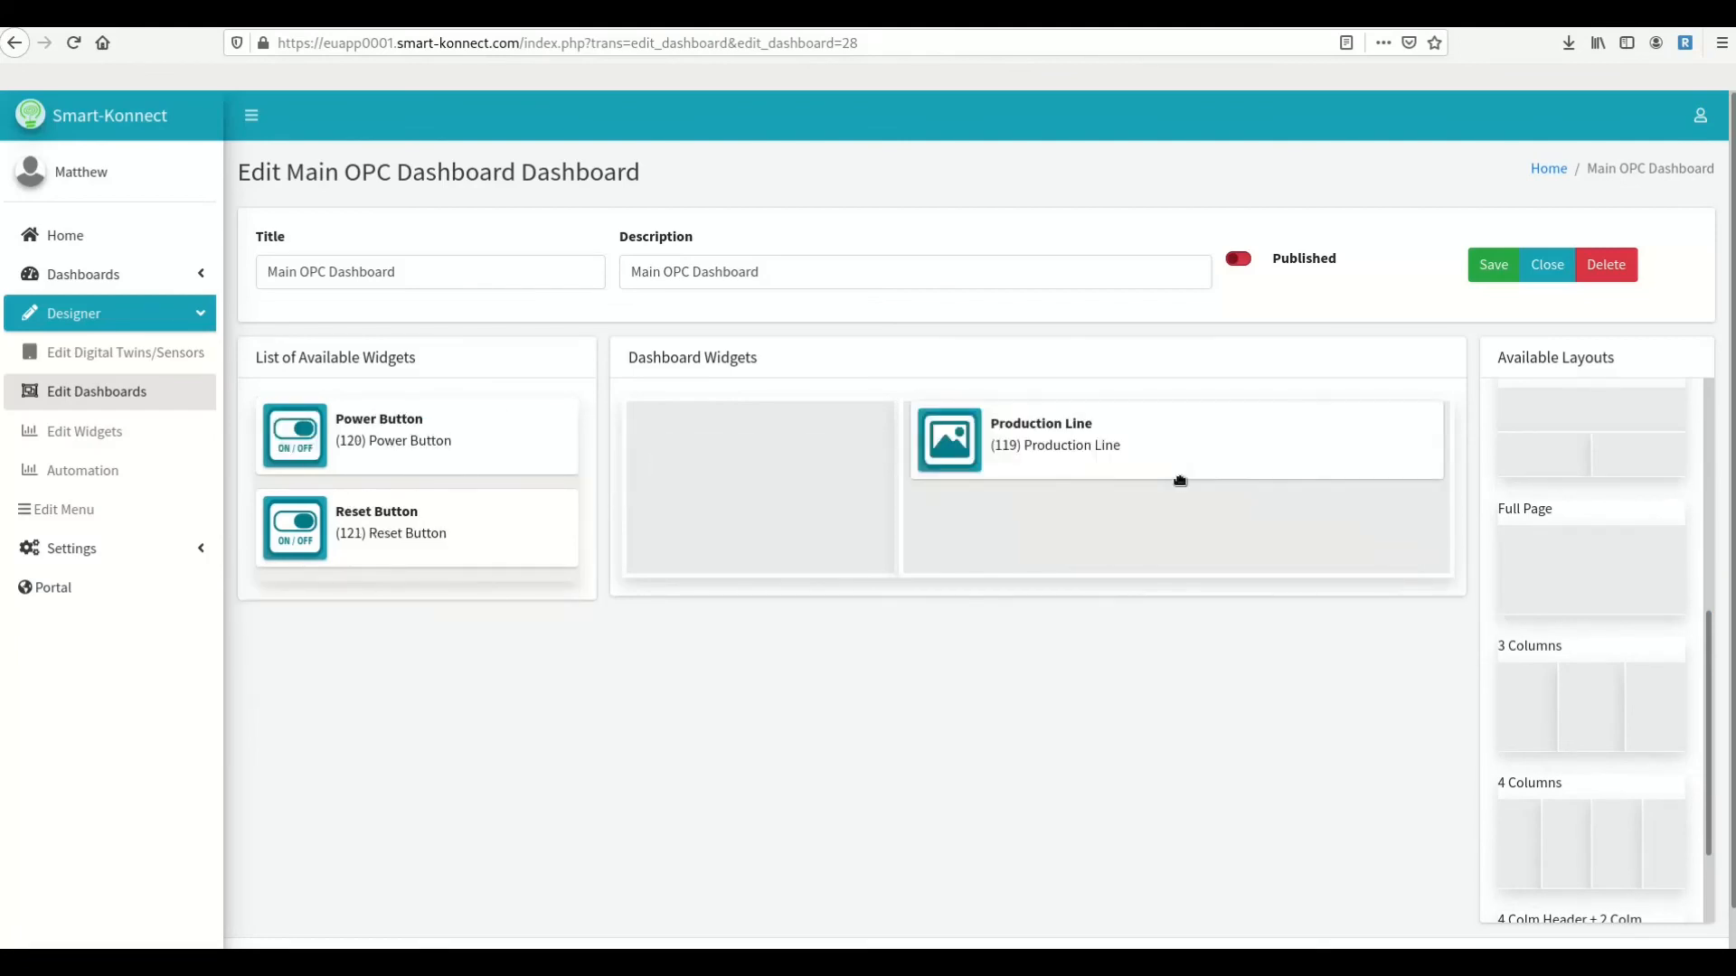
drag(395, 464, 729, 475)
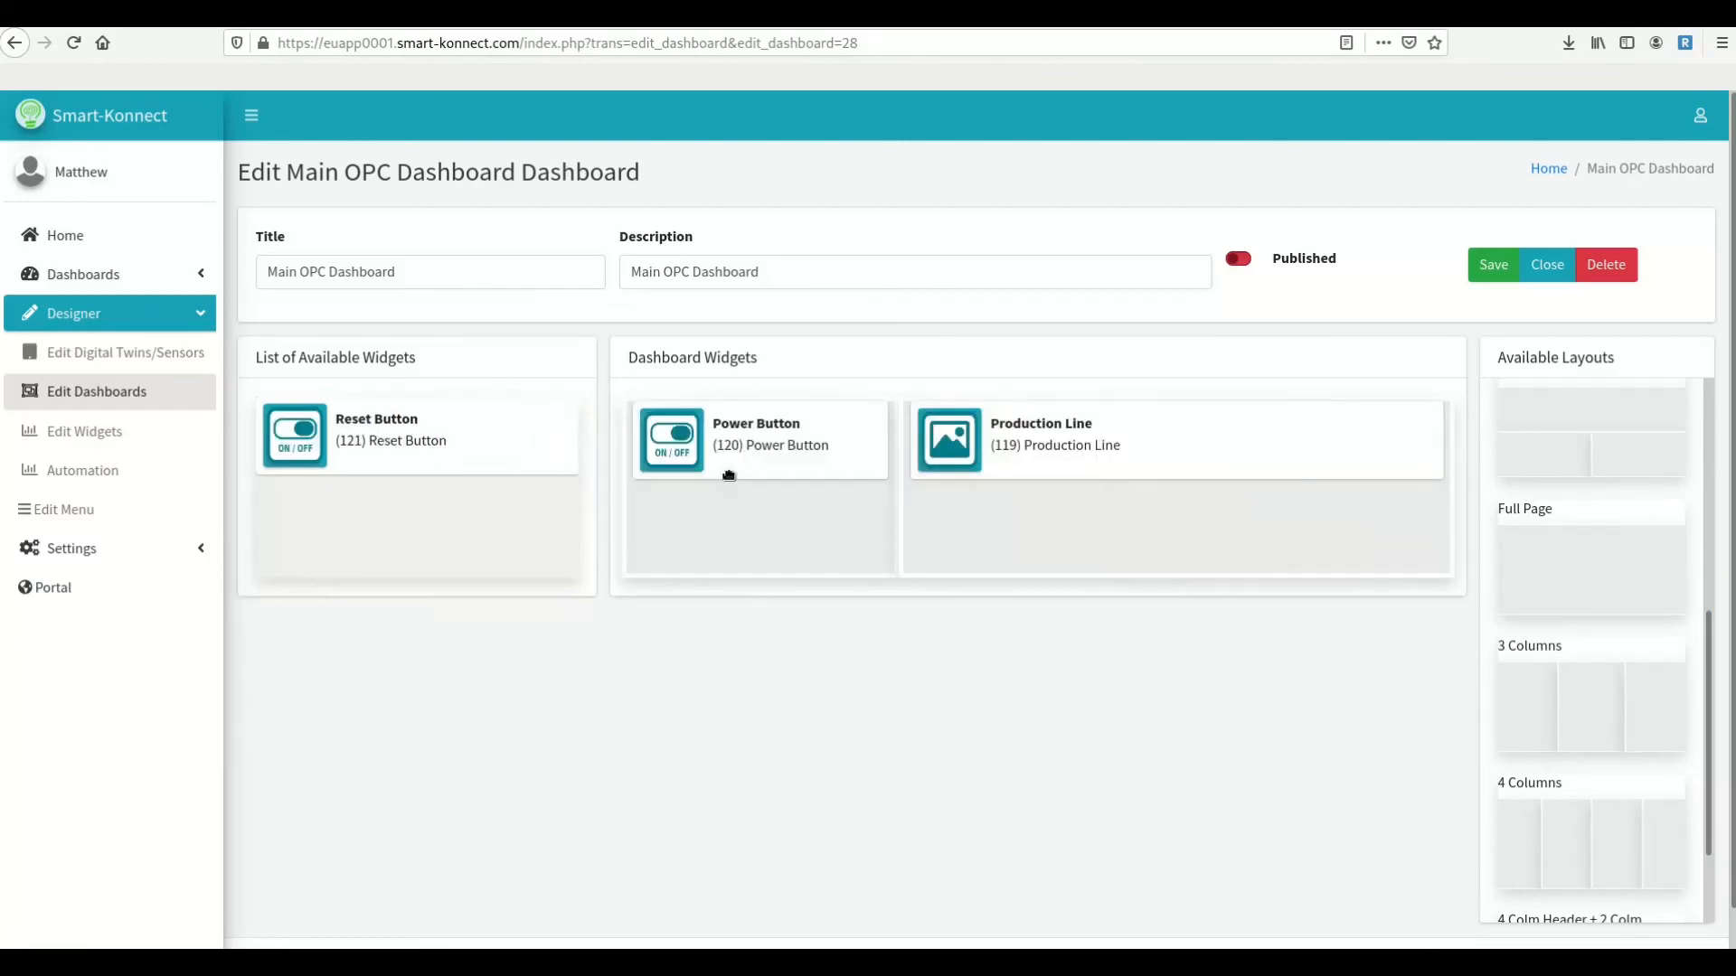
drag(438, 438, 769, 538)
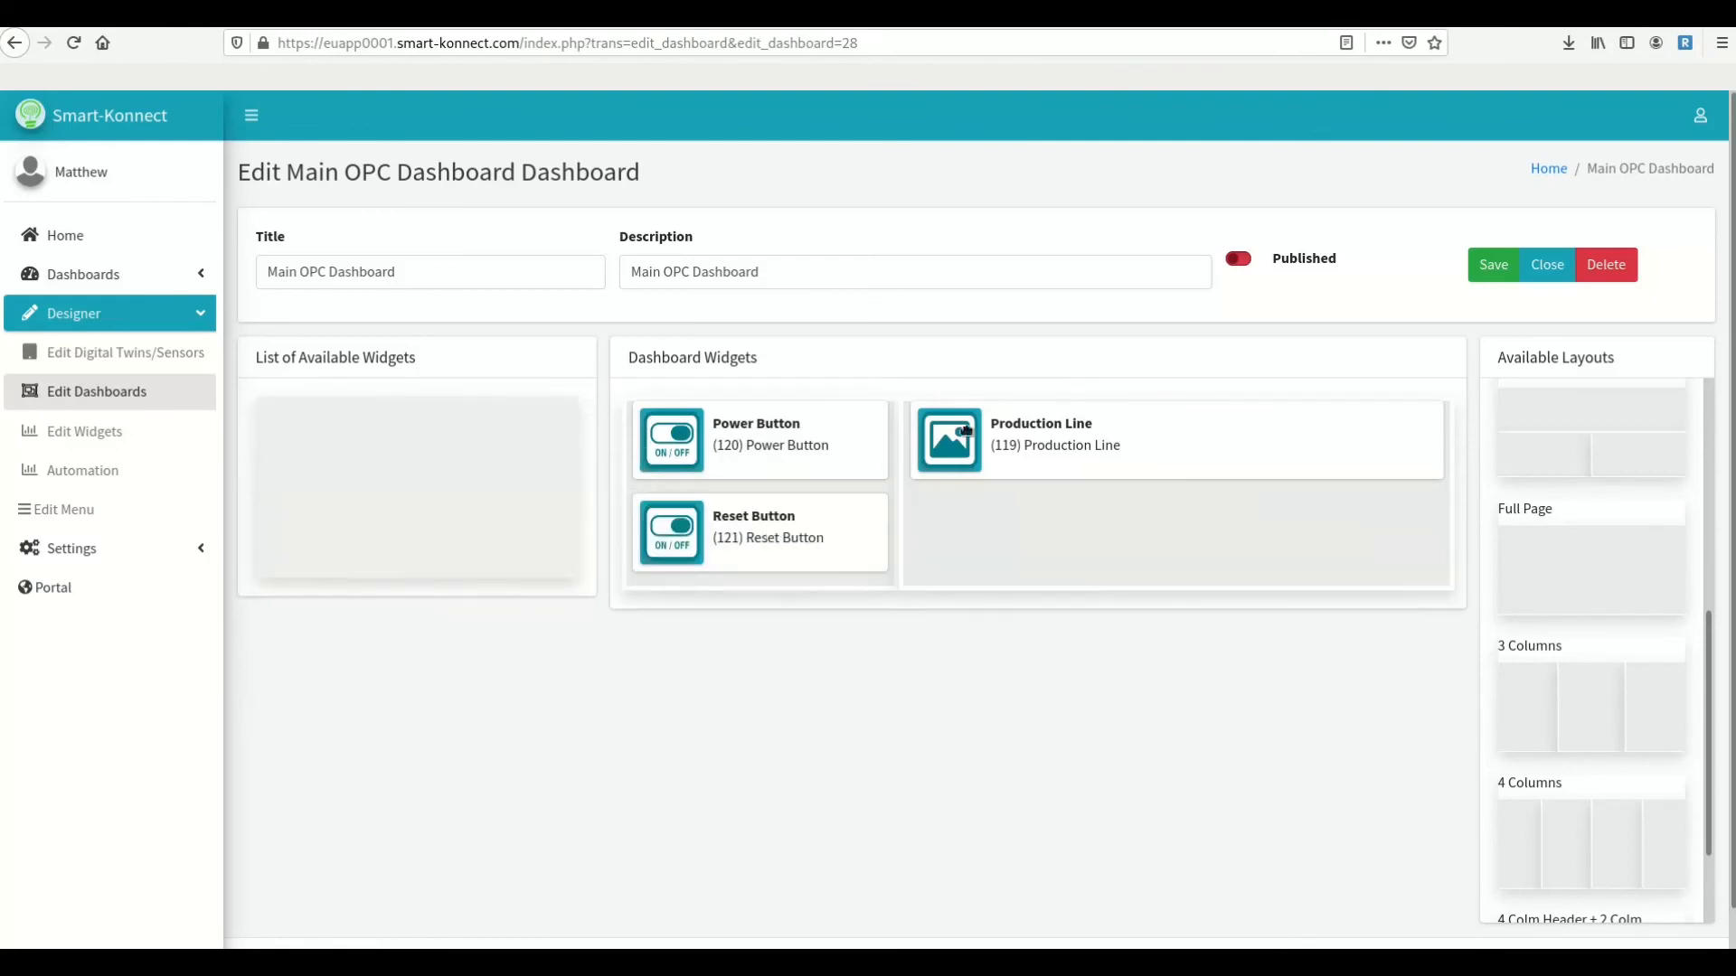
click(1235, 262)
click(1485, 266)
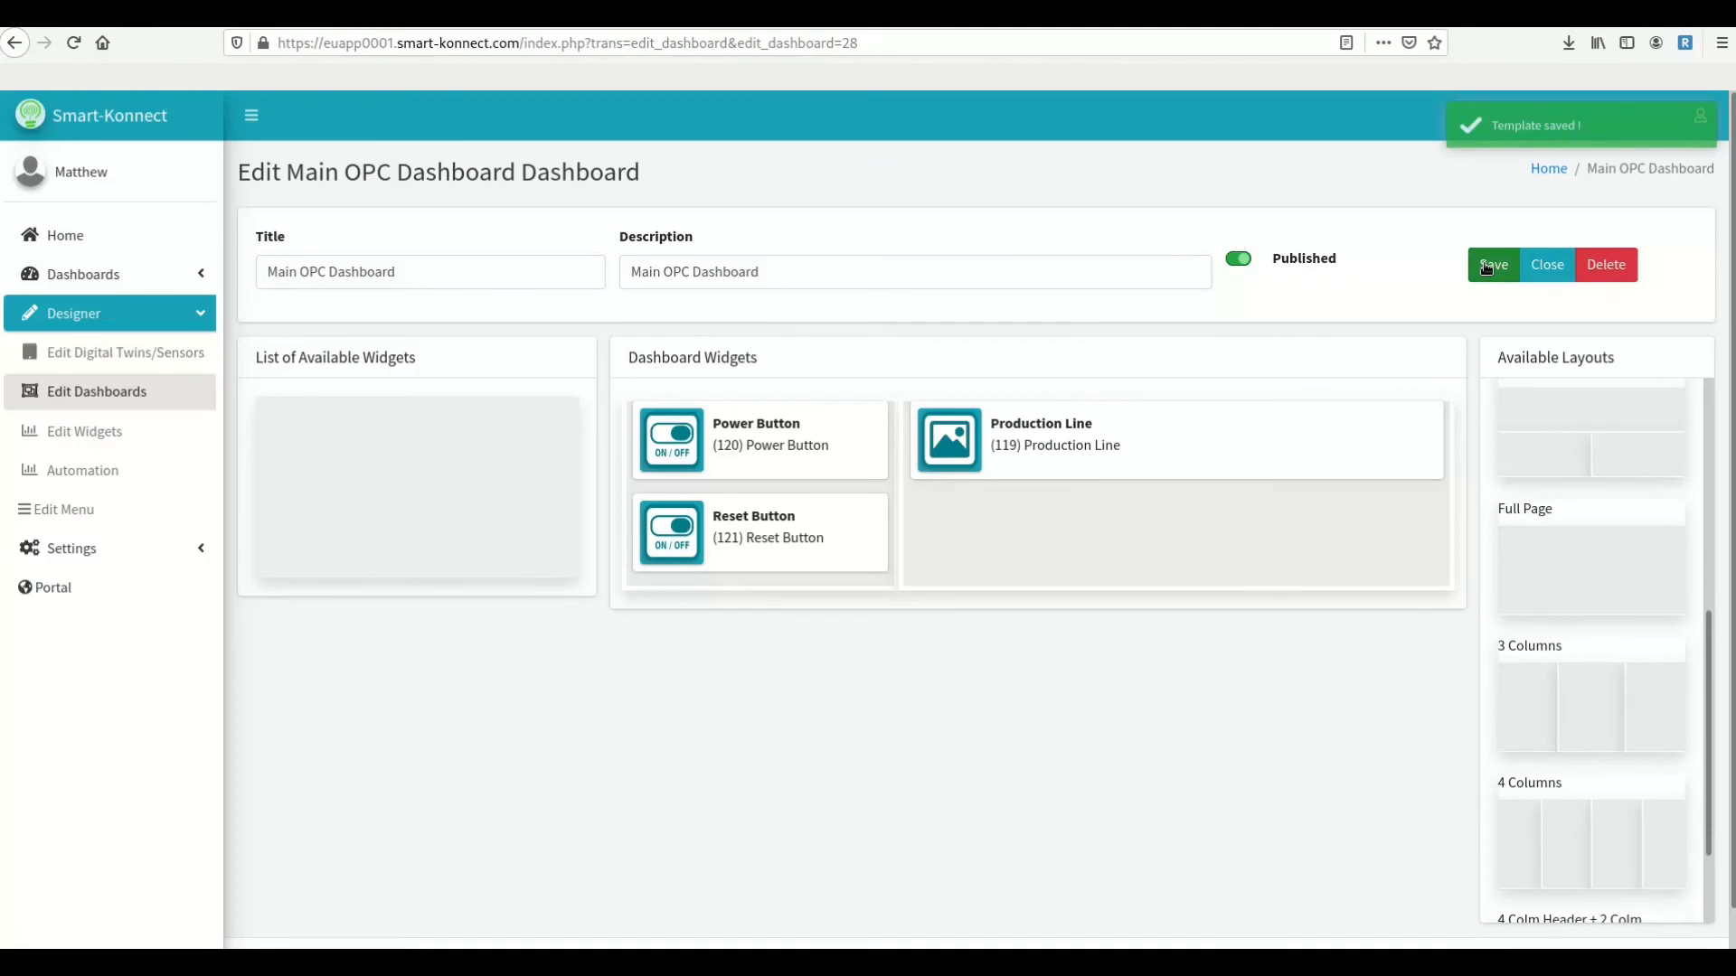
- Open the Main OPC Dashboard from the home page and turn the production line on with the Power Button widget
click(85, 240)
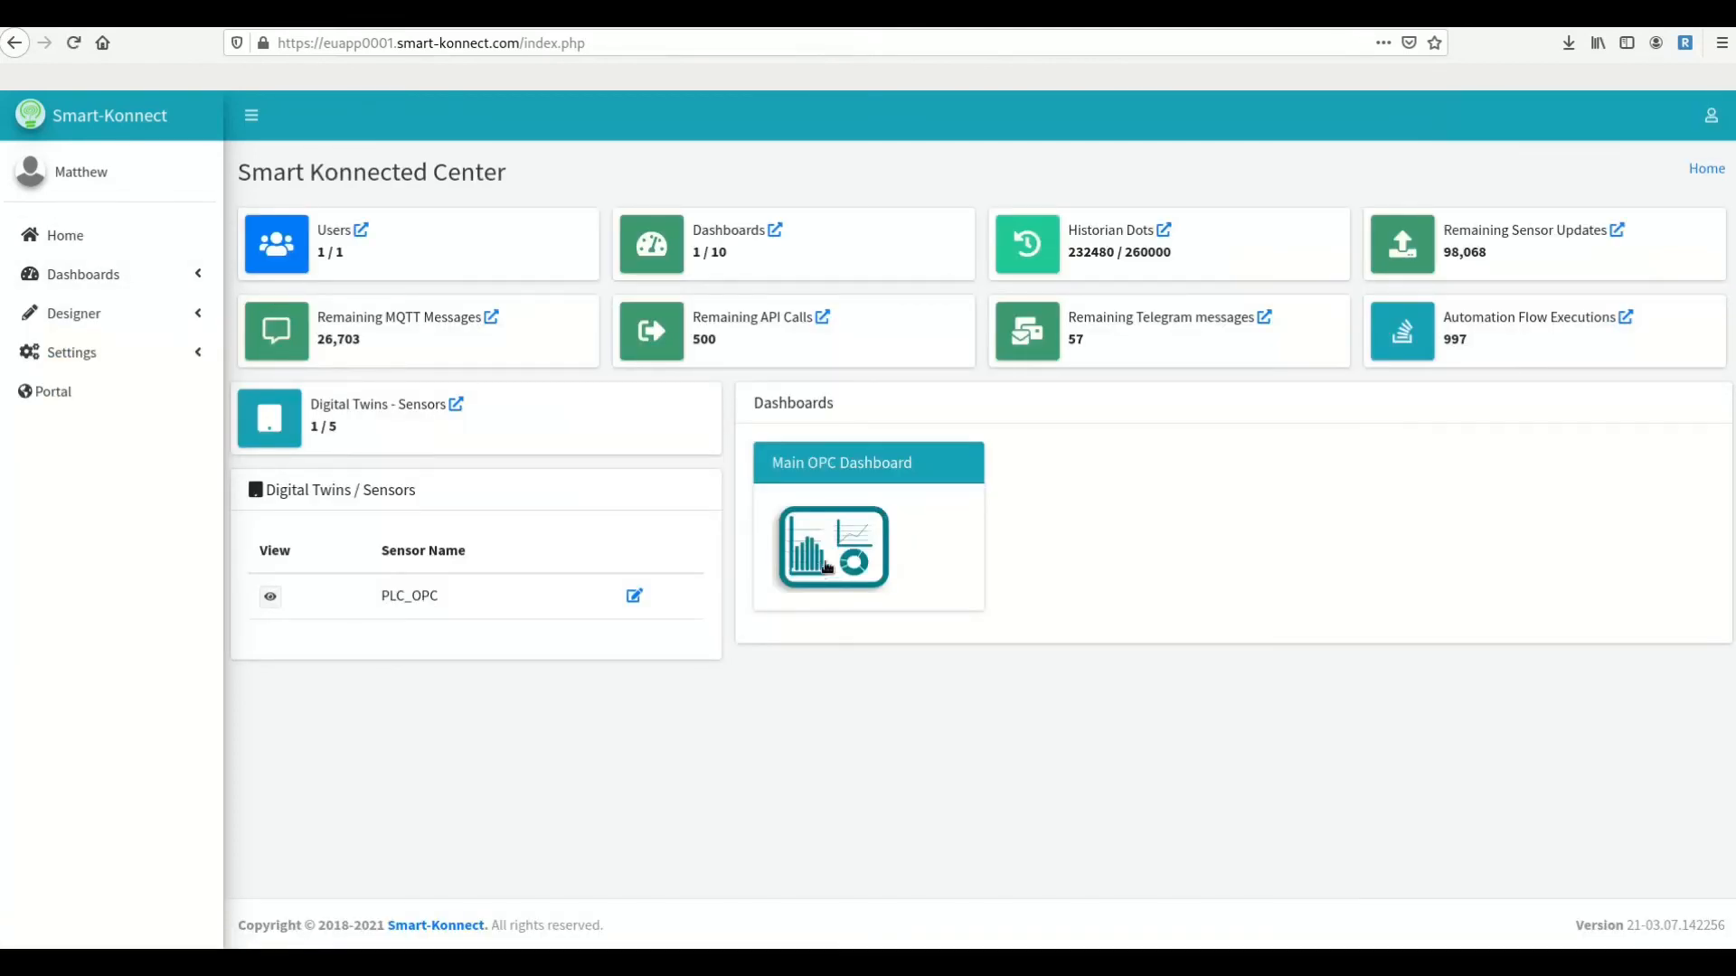
click(826, 567)
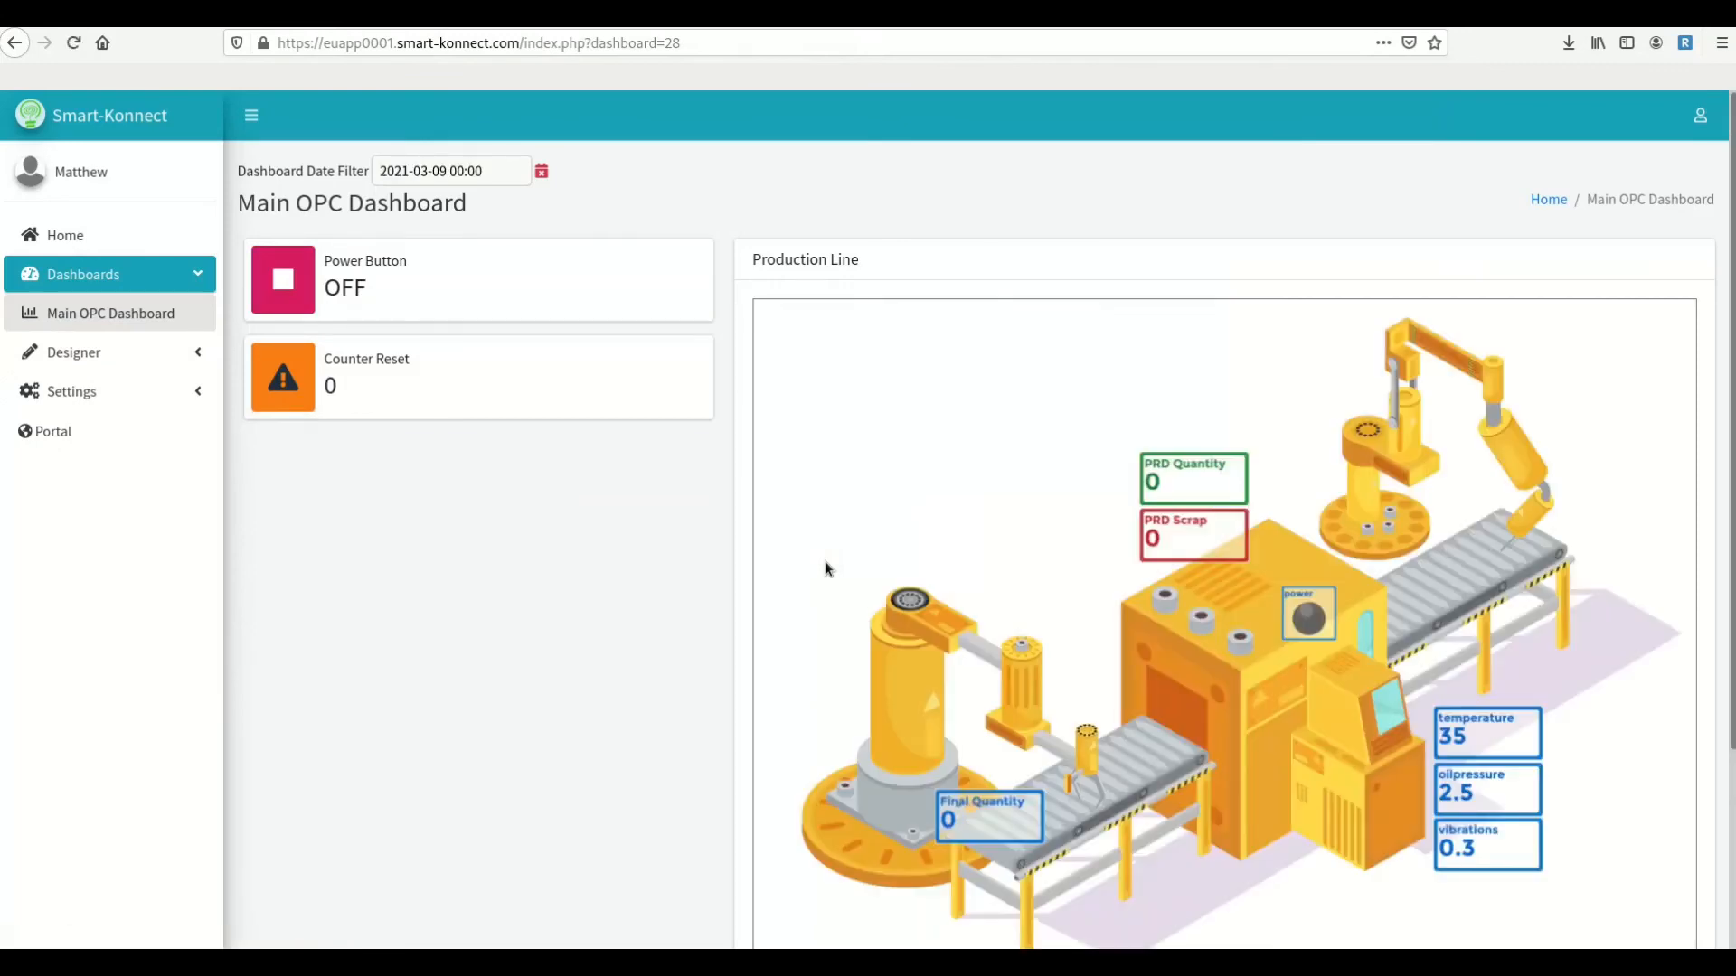
scroll(577, 672, down, 3)
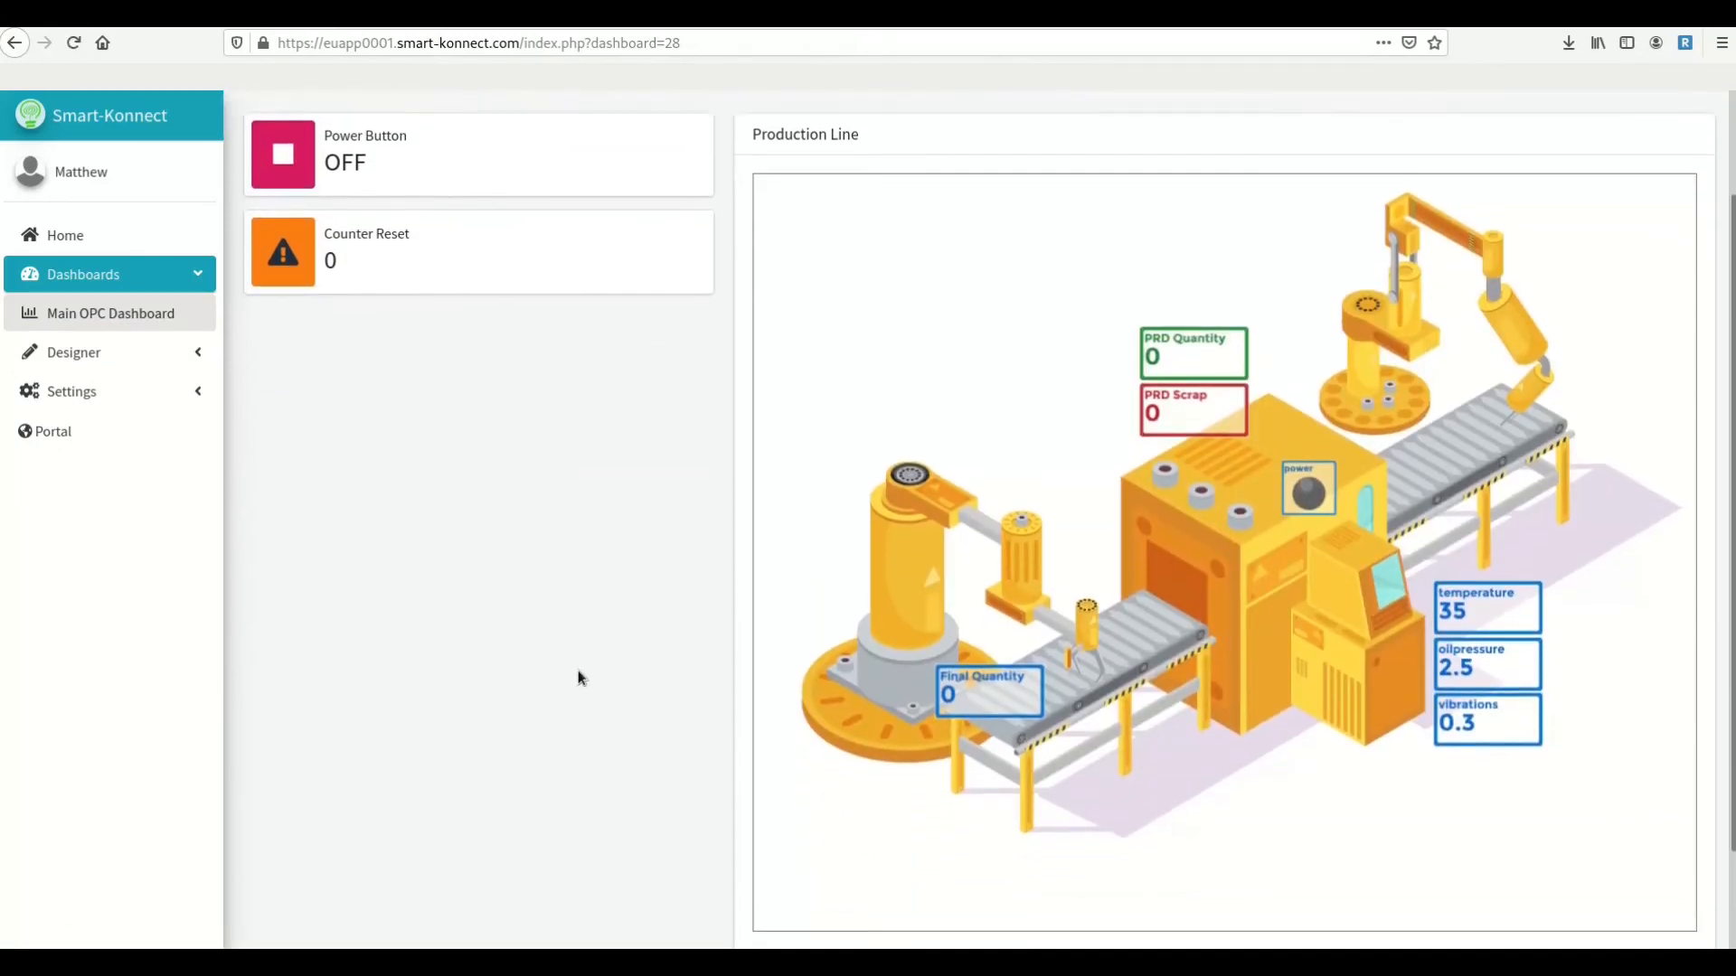
scroll(578, 670, up, 2)
scroll(578, 670, down, 1)
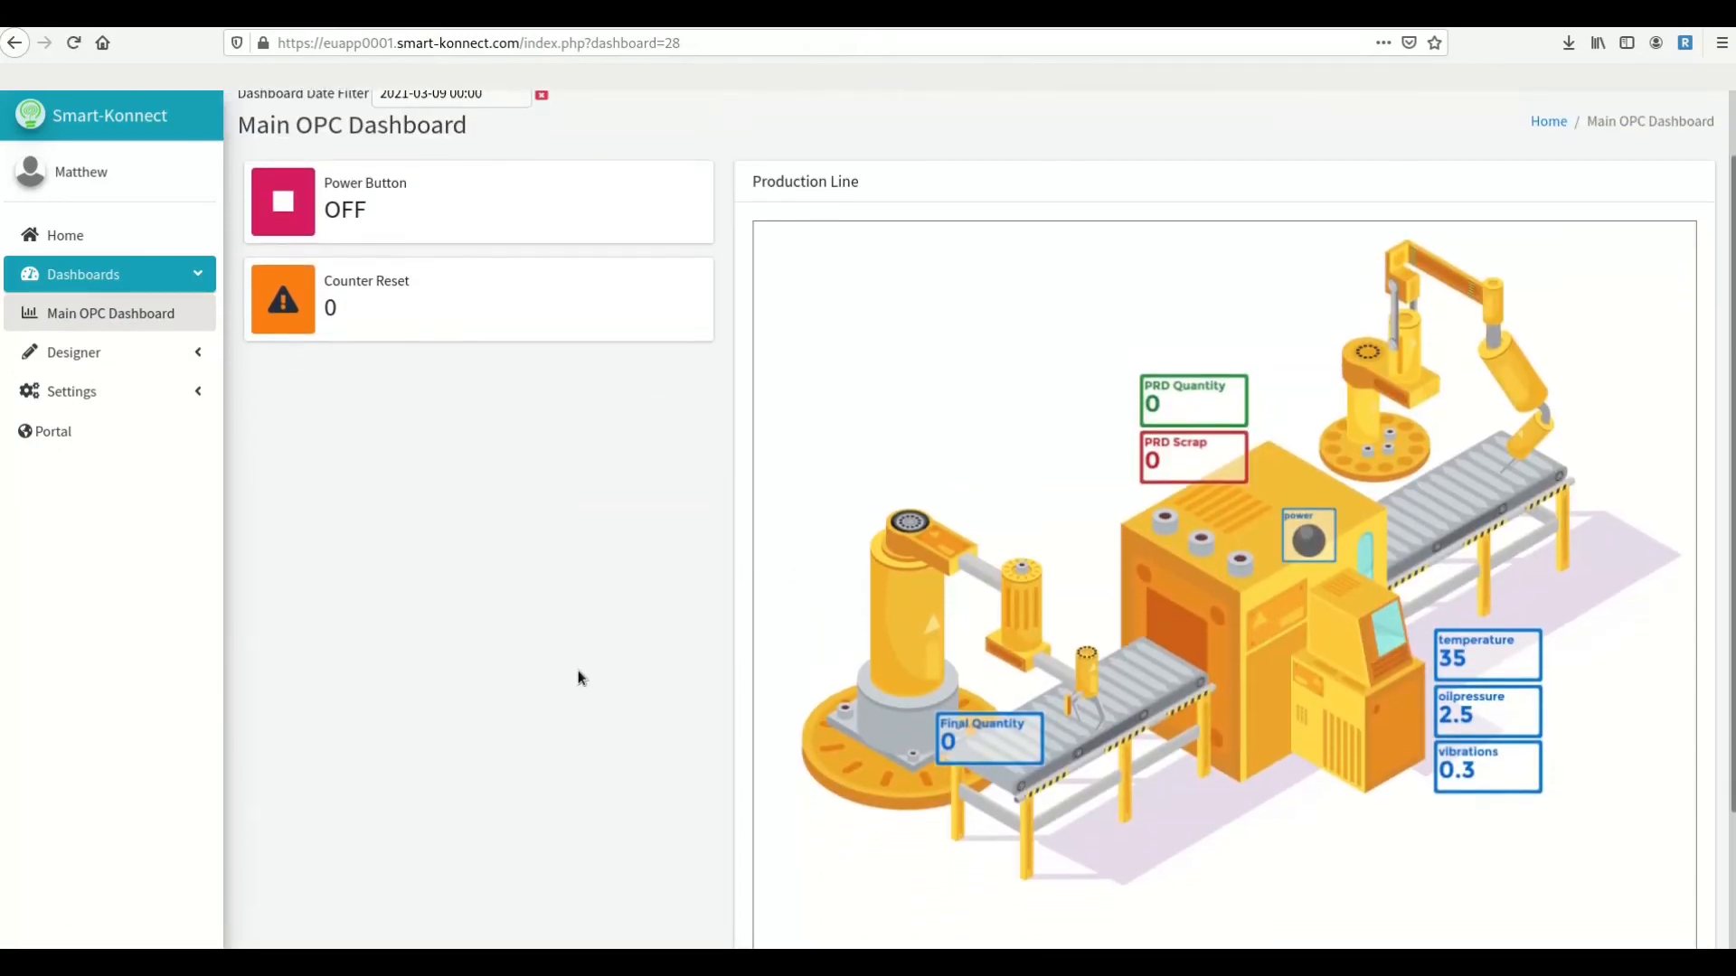
click(279, 207)
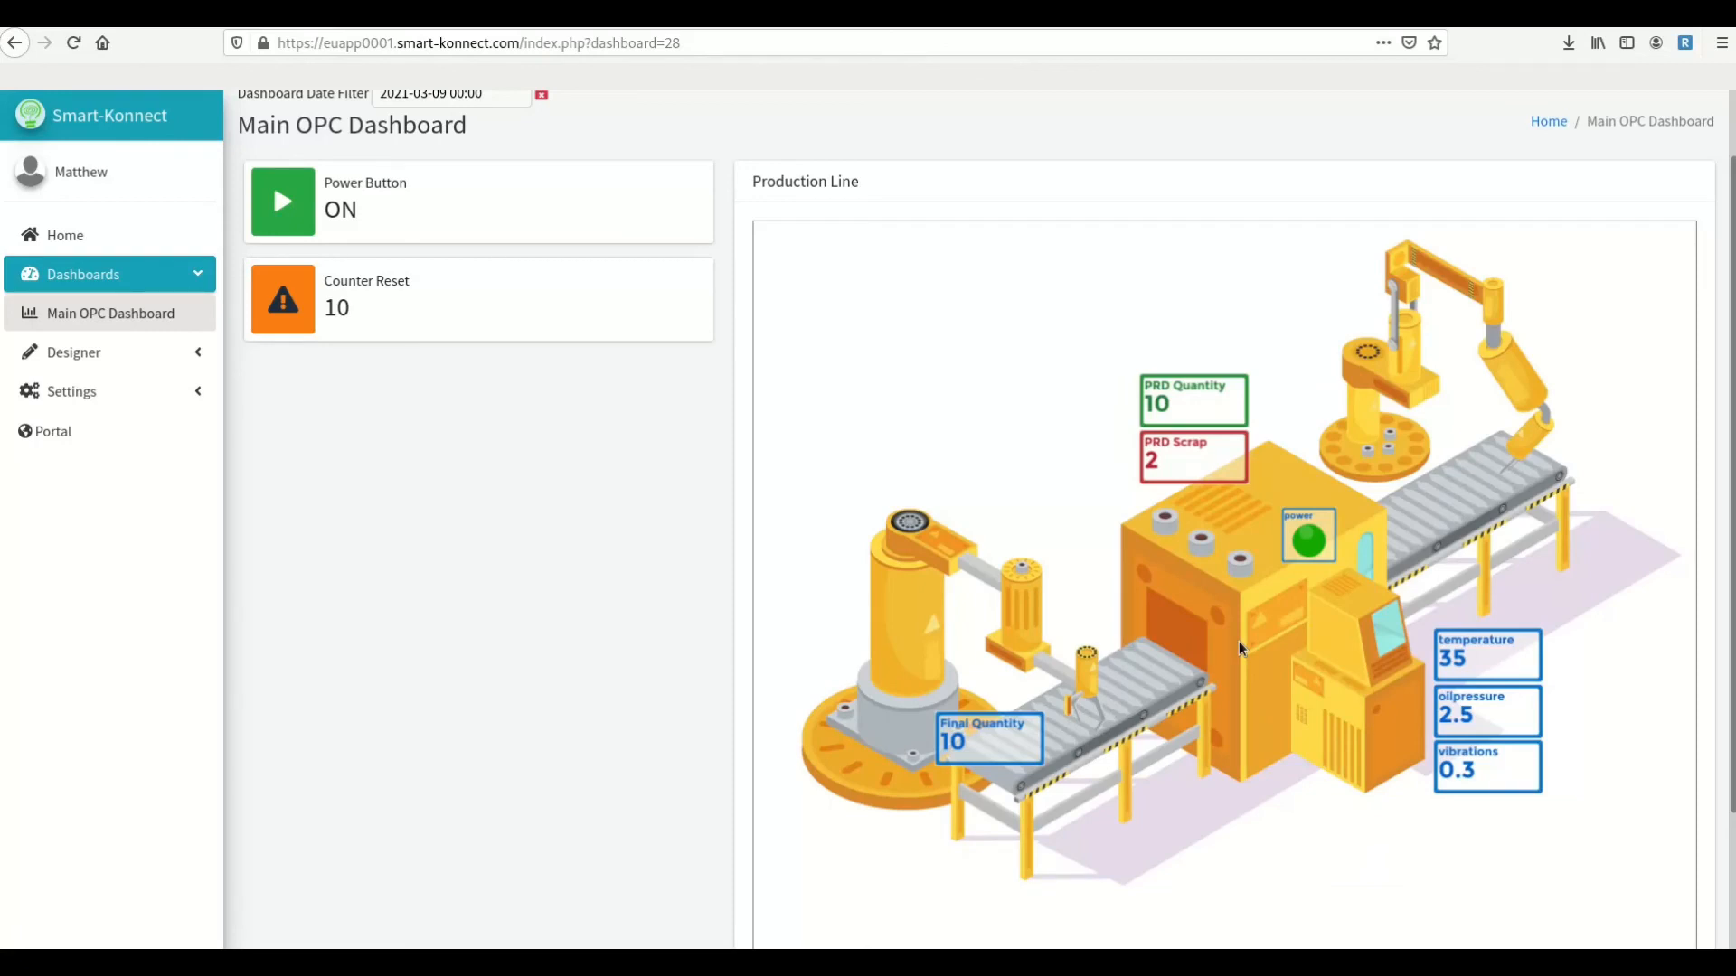
- Turn the production line off with the Power Button widget and reset the final quantity with the Counter Reset switch
scroll(1240, 648, down, 1)
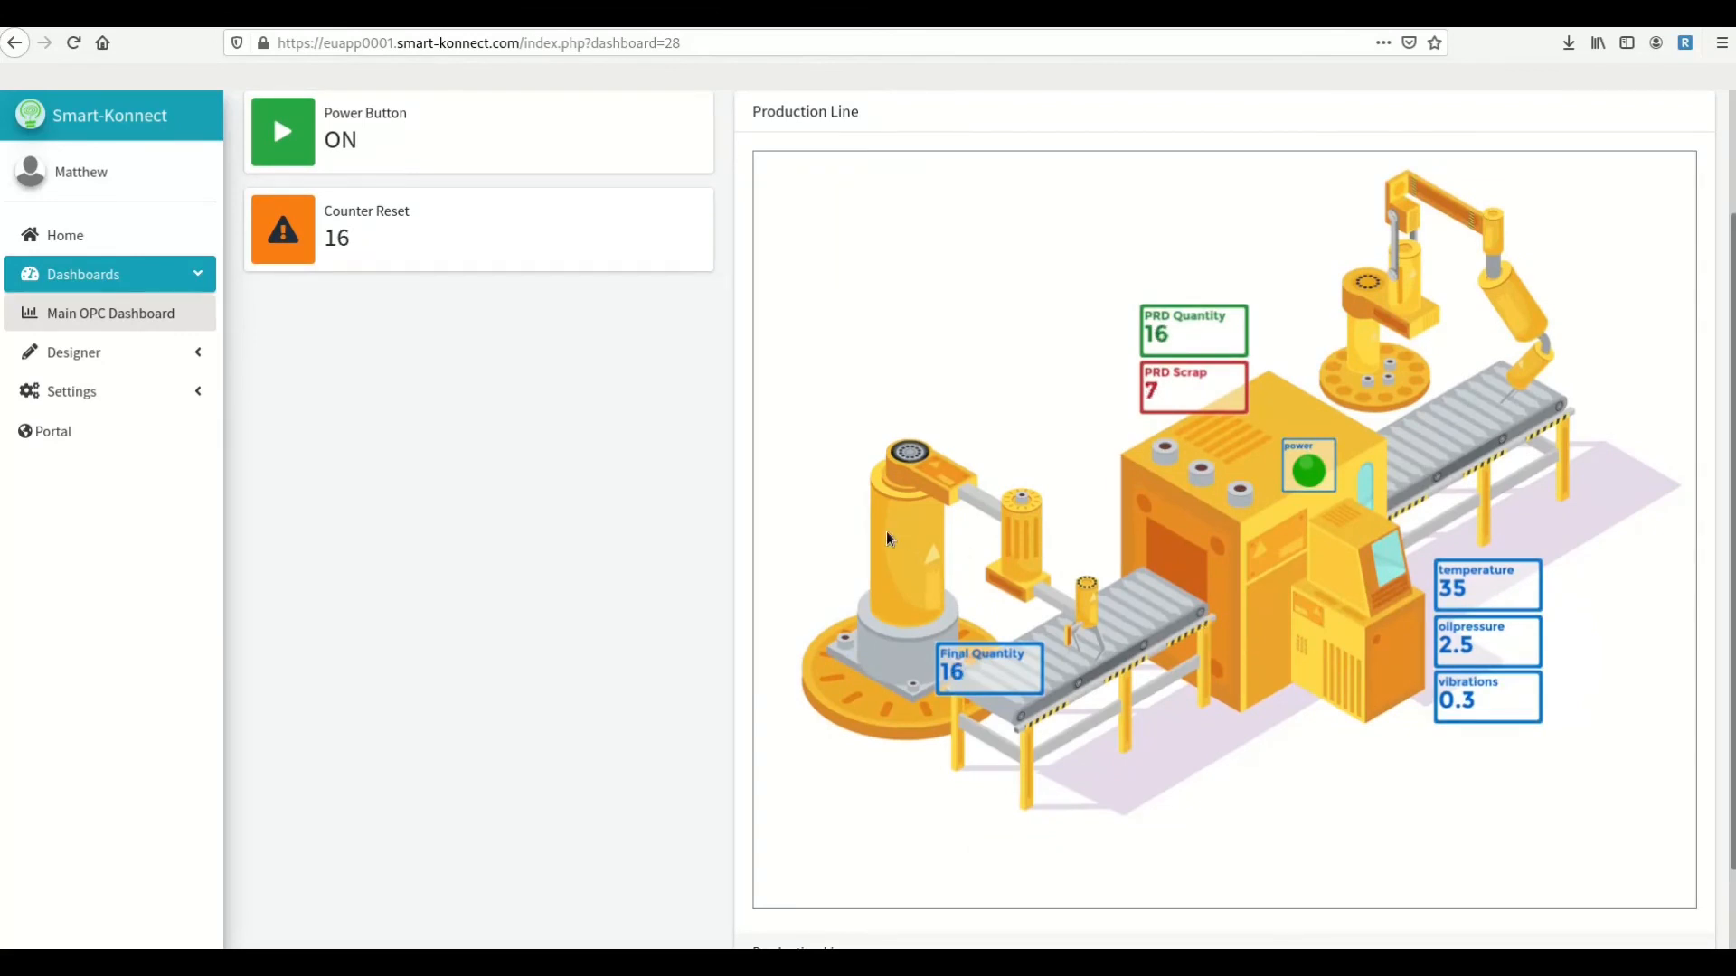
click(305, 159)
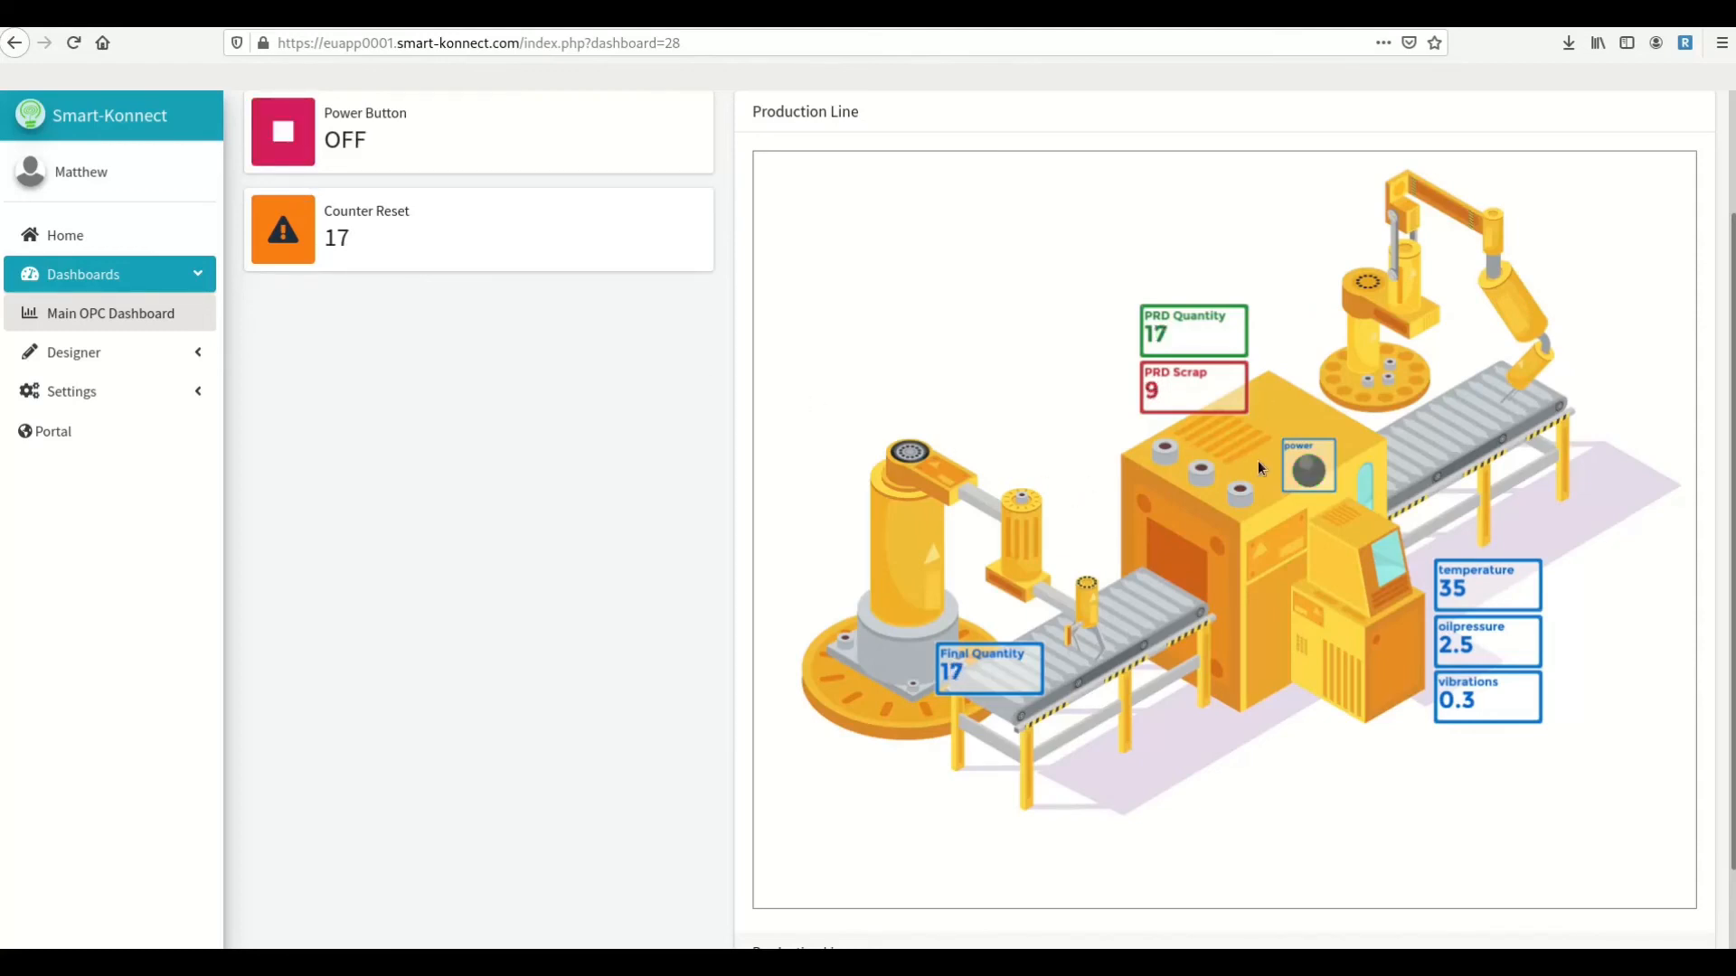
scroll(348, 375, up, 1)
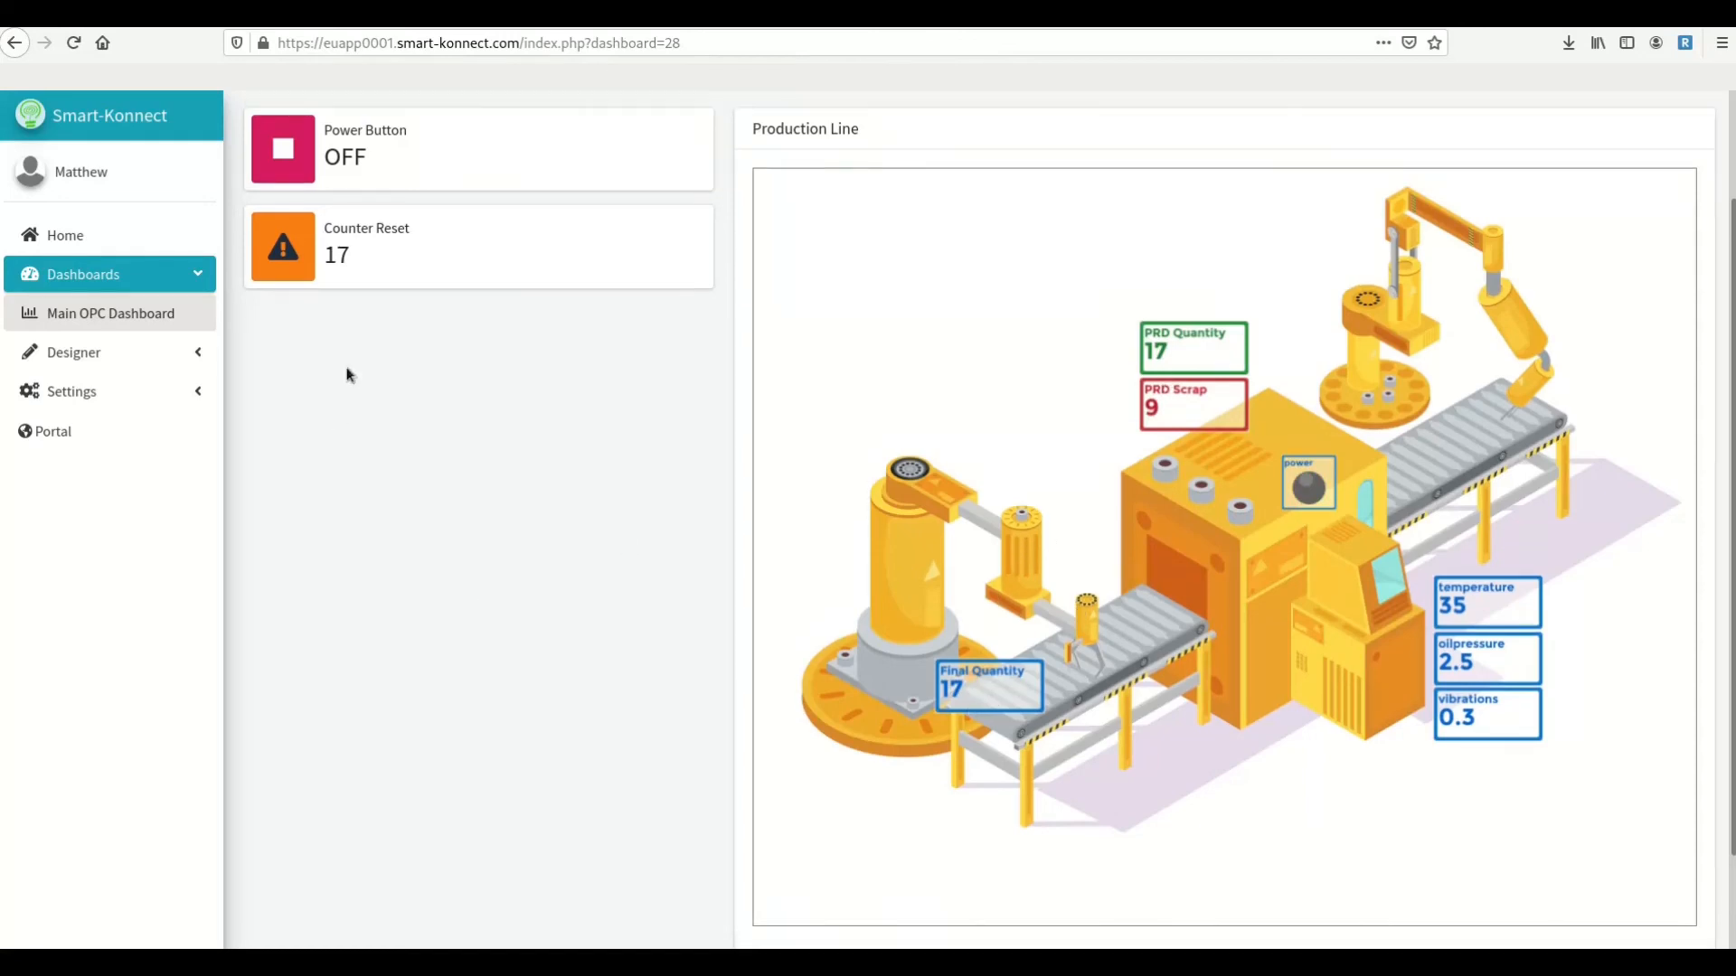
click(289, 248)
- Turn the production line on again with the Power Button widget and check the values on the Production Line image
click(304, 156)
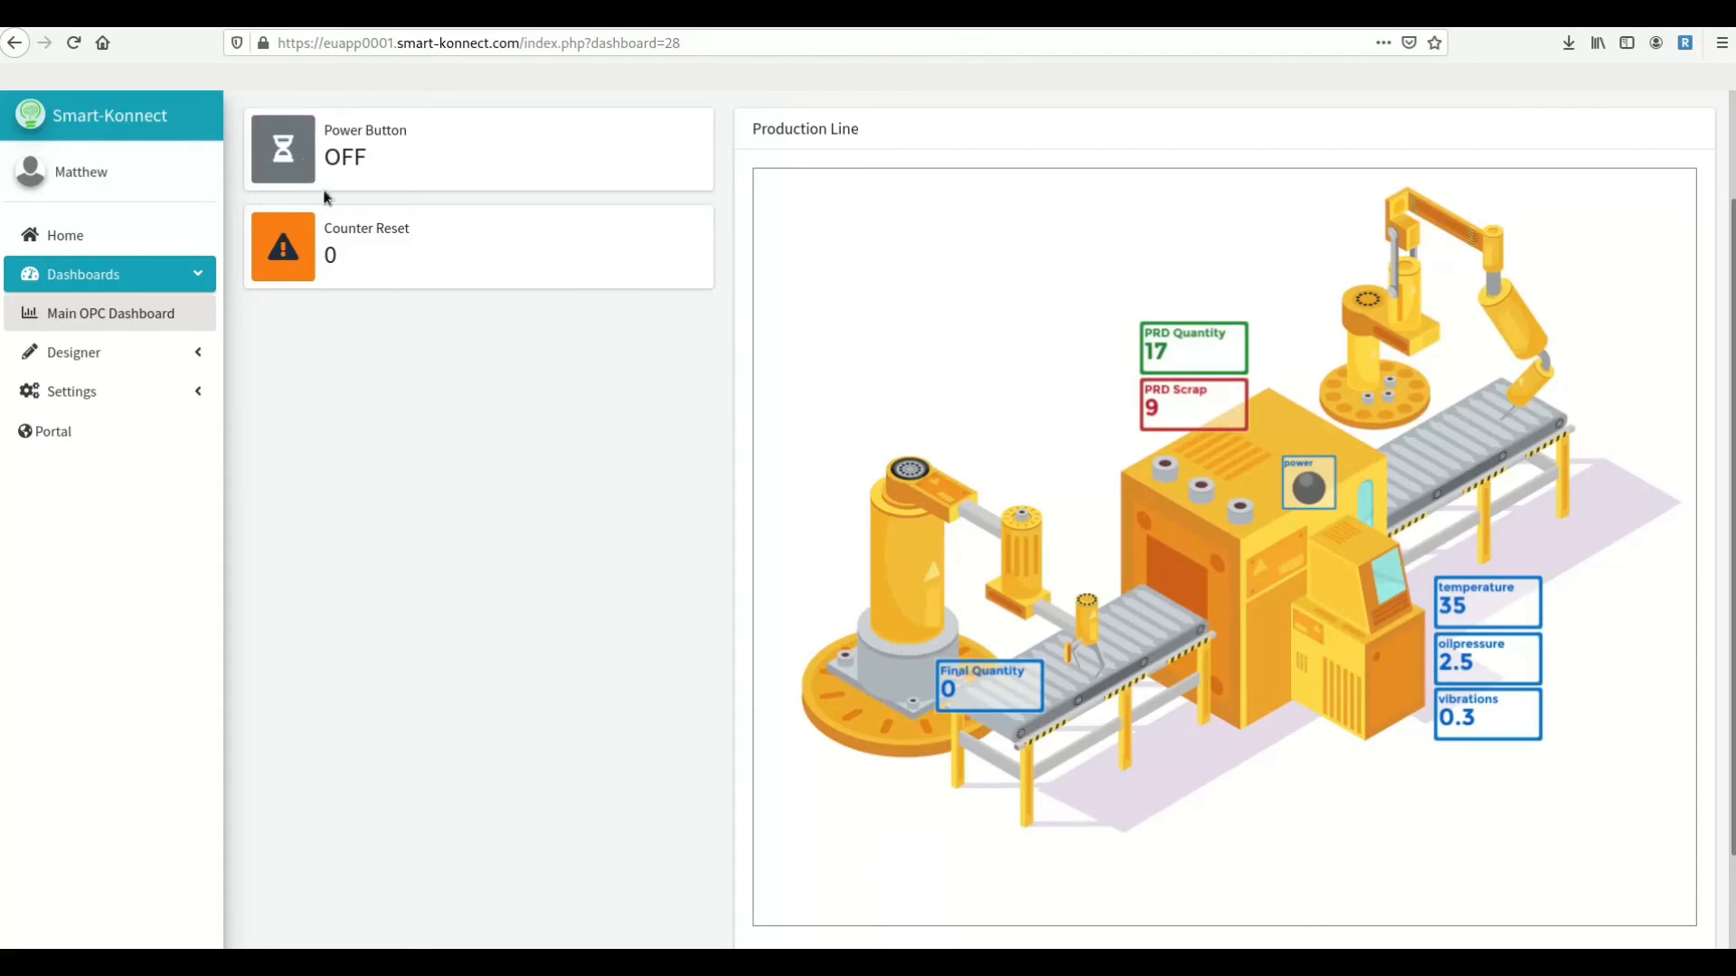
scroll(405, 445, down, 2)
scroll(405, 445, down, 1)
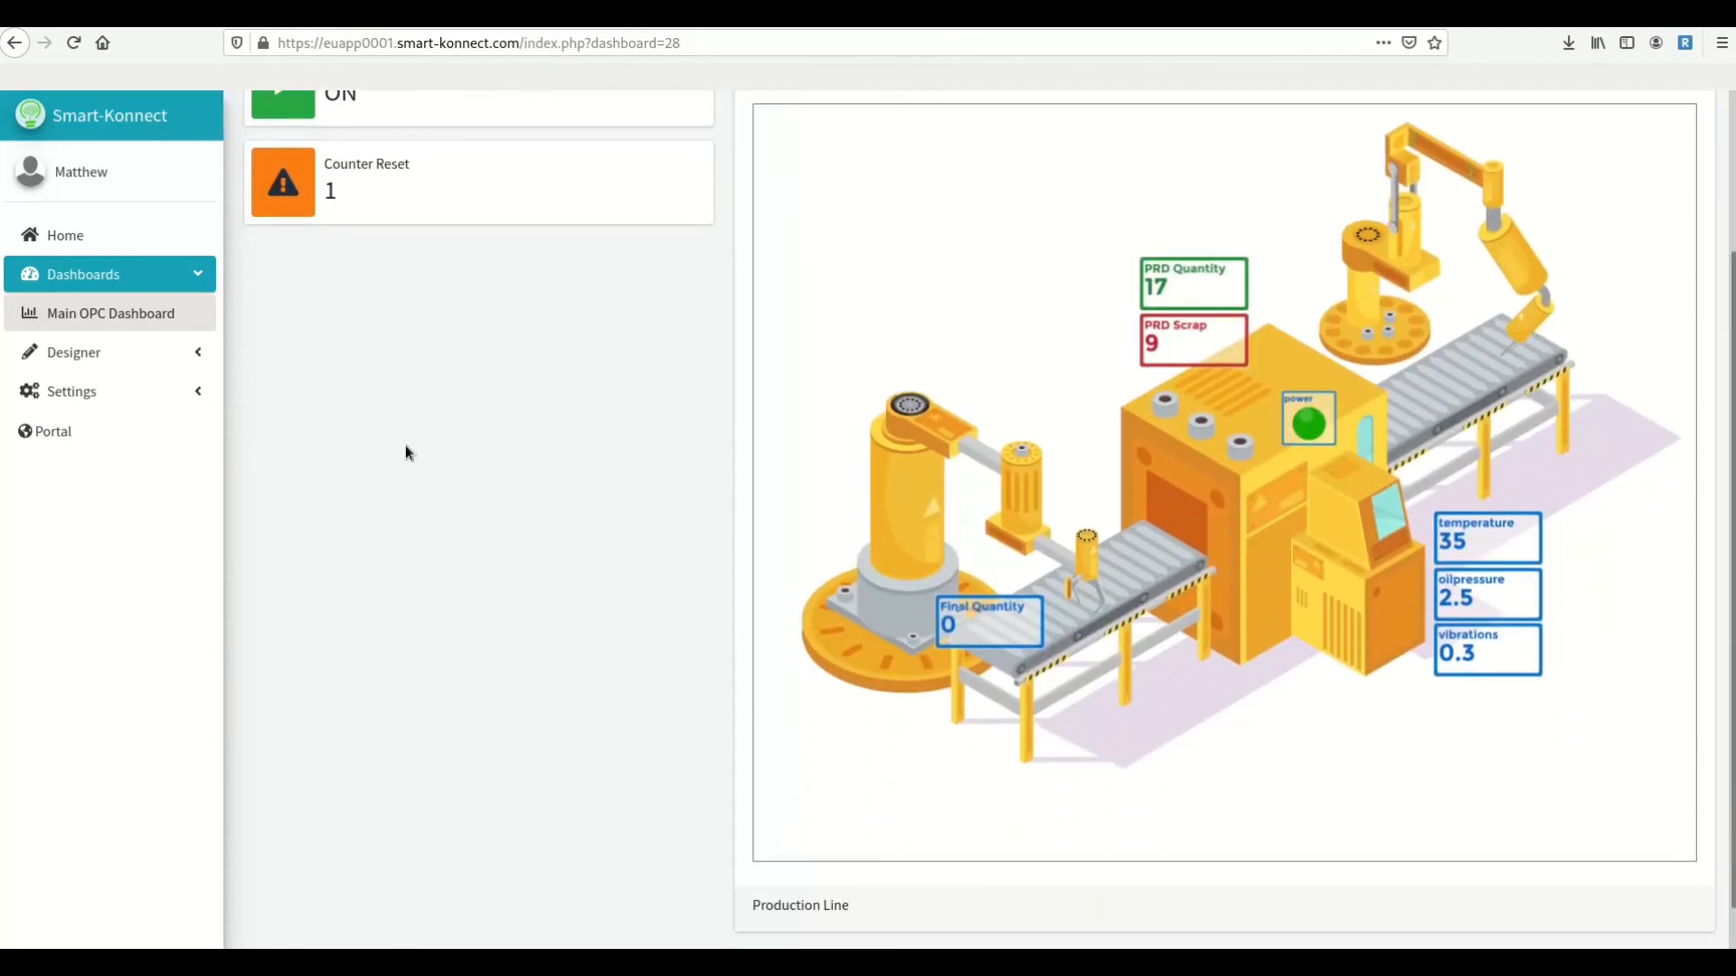
scroll(405, 444, up, 2)
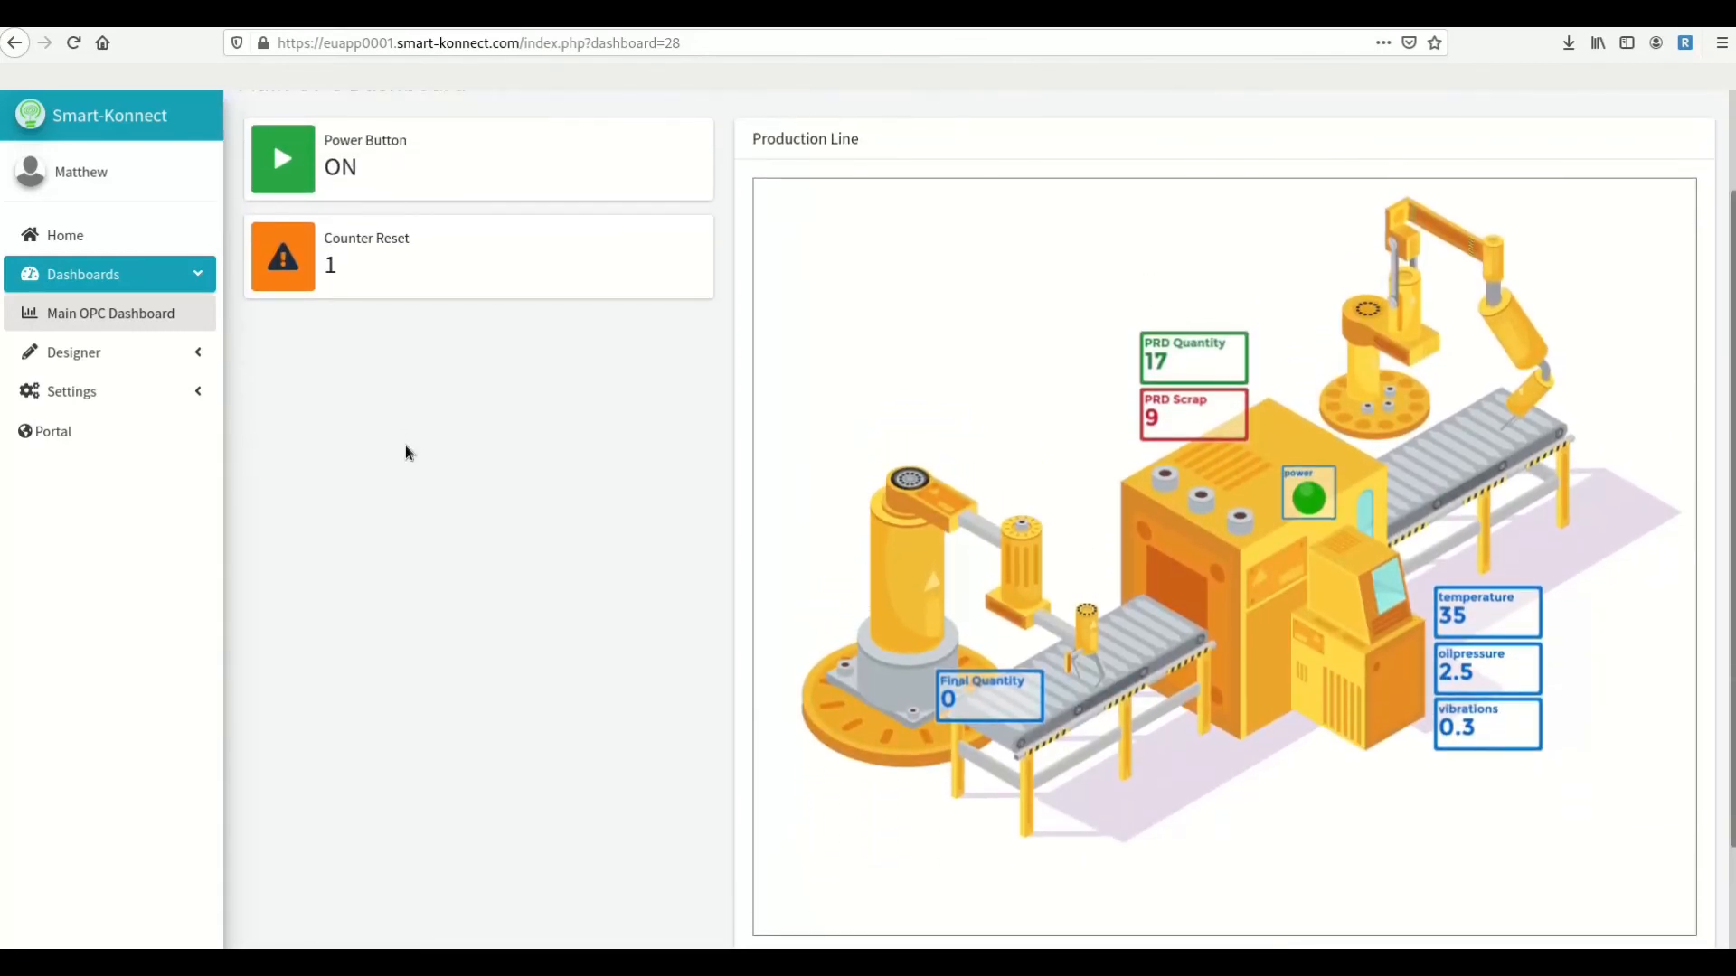